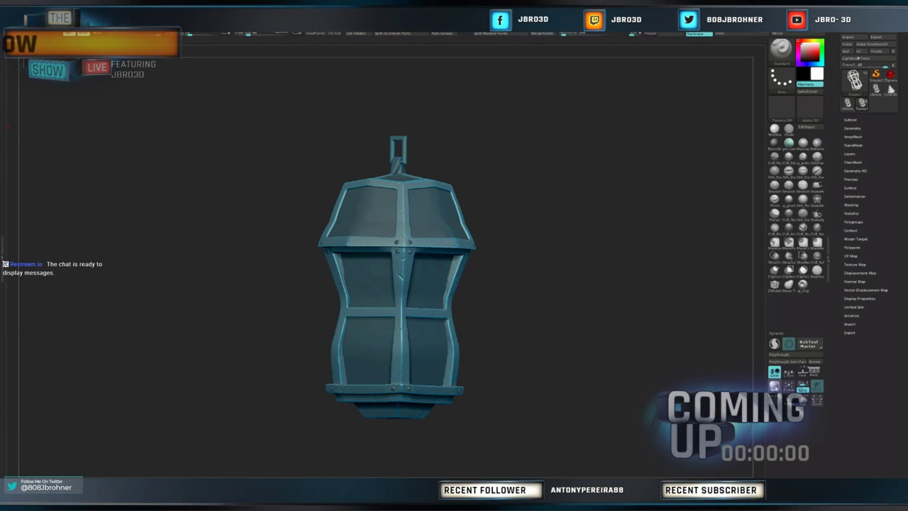
pyautogui.click(775, 386)
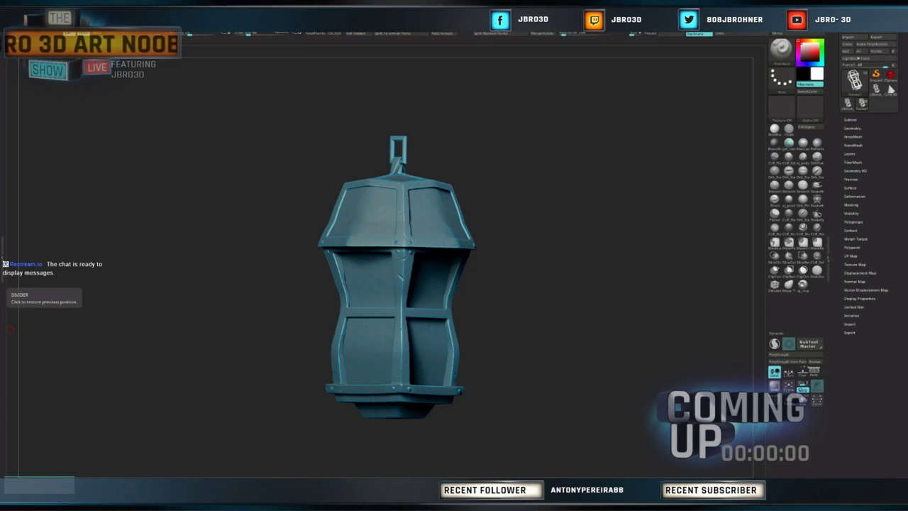
pyautogui.click(10, 330)
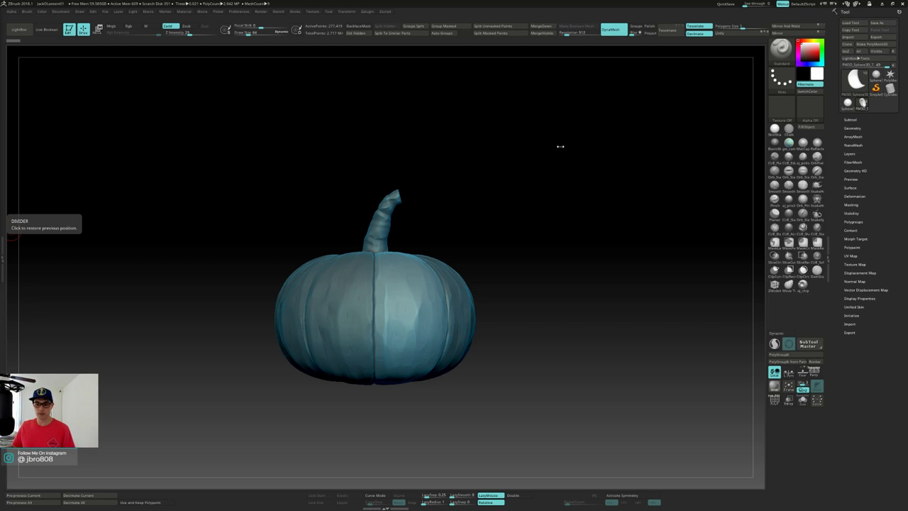
# Select one of the pumpkin's front segments as the active subtool and isolate it from the rest of the model.
pyautogui.moveTo(508, 187); pyautogui.dragTo(522, 224)
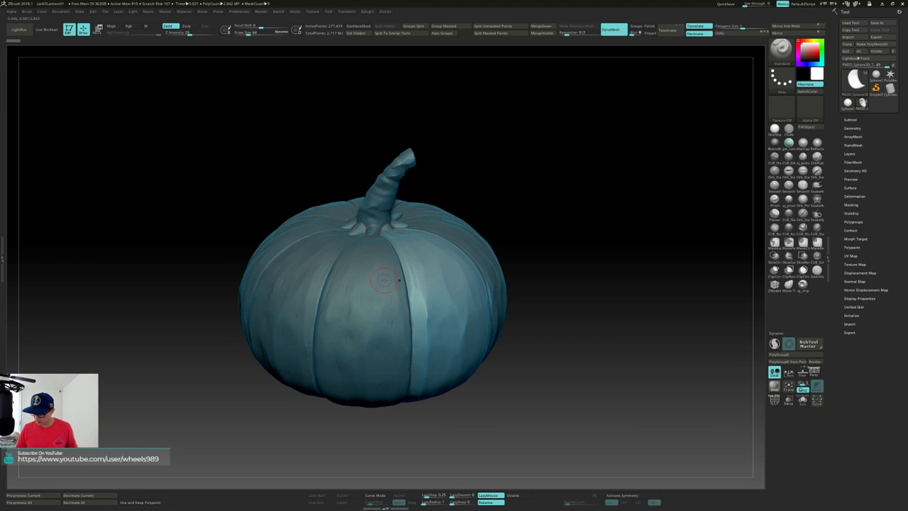
pyautogui.hotkey('alt', 's')
pyautogui.moveTo(505, 239)
pyautogui.mouseDown()
pyautogui.moveTo(549, 225)
pyautogui.moveTo(461, 245)
pyautogui.moveTo(471, 225)
pyautogui.moveTo(446, 219)
pyautogui.moveTo(486, 244)
pyautogui.moveTo(521, 239)
pyautogui.moveTo(463, 265)
pyautogui.mouseUp()
pyautogui.hotkey('alt', 's')
pyautogui.keyDown('alt'); pyautogui.click(452, 275); pyautogui.keyUp('alt')
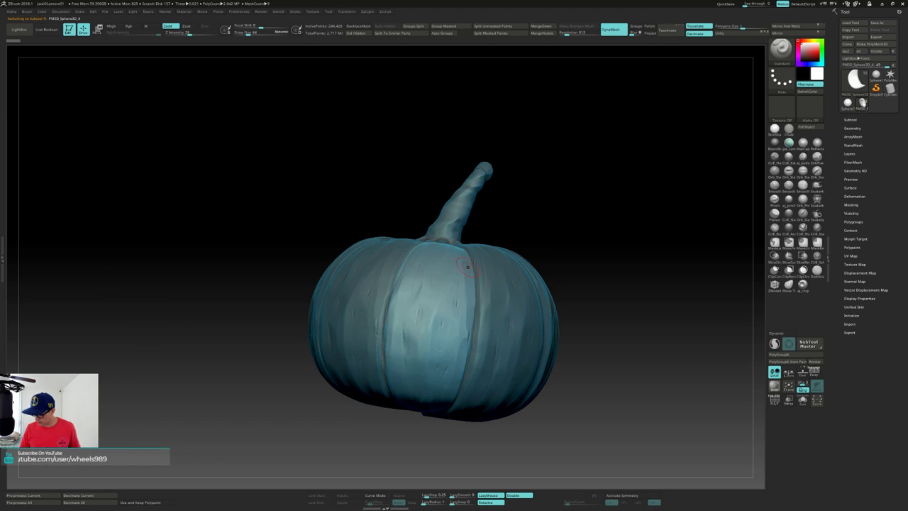
pyautogui.hotkey('alt', 's')
pyautogui.moveTo(541, 236); pyautogui.dragTo(442, 284)
pyautogui.moveTo(521, 276)
pyautogui.keyDown('alt'); pyautogui.mouseDown()
pyautogui.moveTo(467, 233)
pyautogui.moveTo(531, 251)
pyautogui.moveTo(509, 259)
pyautogui.moveTo(525, 247)
pyautogui.moveTo(506, 257)
pyautogui.moveTo(507, 240)
pyautogui.moveTo(492, 268)
pyautogui.moveTo(506, 240)
pyautogui.mouseUp(); pyautogui.keyUp('alt')
pyautogui.hotkey('shift', 'f')
pyautogui.hotkey('shift', 'f')
# Switch to the TrimDynamic brush, adjust its draw size, and trim the upper part of the segment's side edge.
pyautogui.press('b')
pyautogui.press('t')
pyautogui.press('d')
pyautogui.press('s')
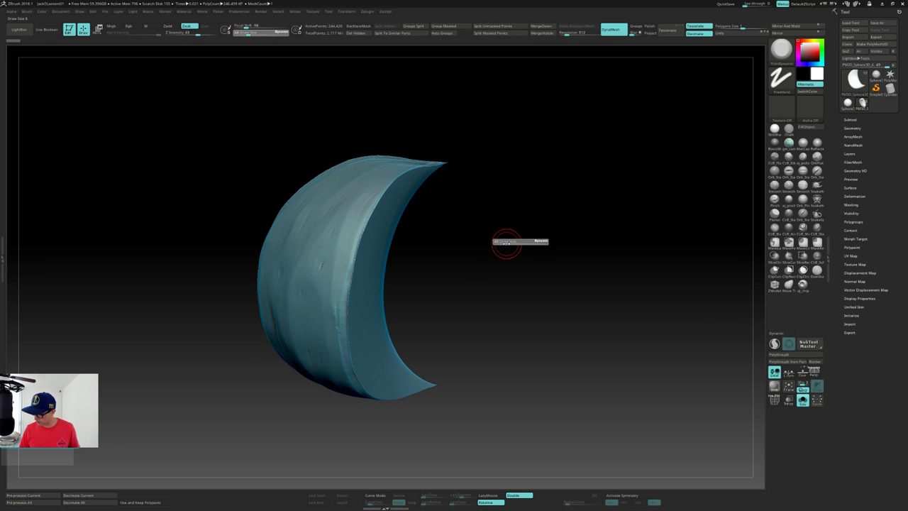
pyautogui.click(504, 244)
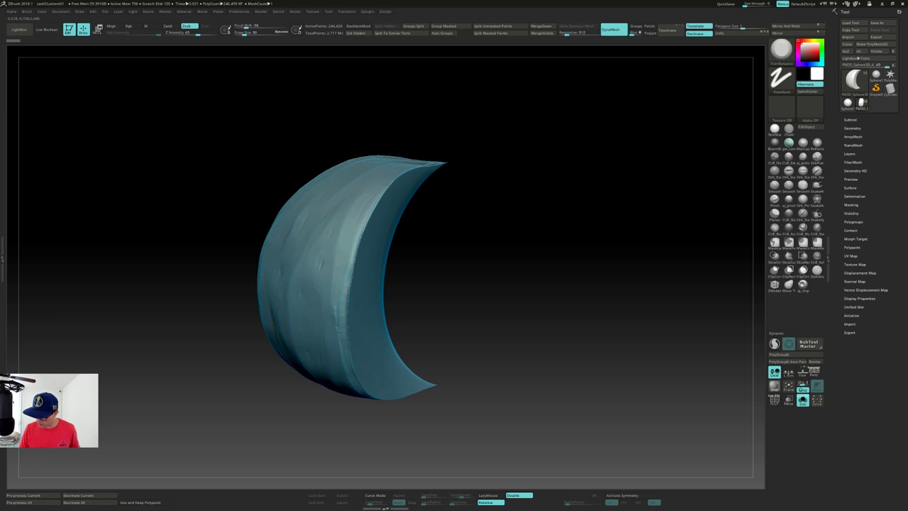
pyautogui.moveTo(388, 187); pyautogui.dragTo(383, 193)
pyautogui.moveTo(454, 241); pyautogui.dragTo(418, 242)
# Smooth the sharp outer edge along one side of the segment up to its upper tip.
pyautogui.press('shift')
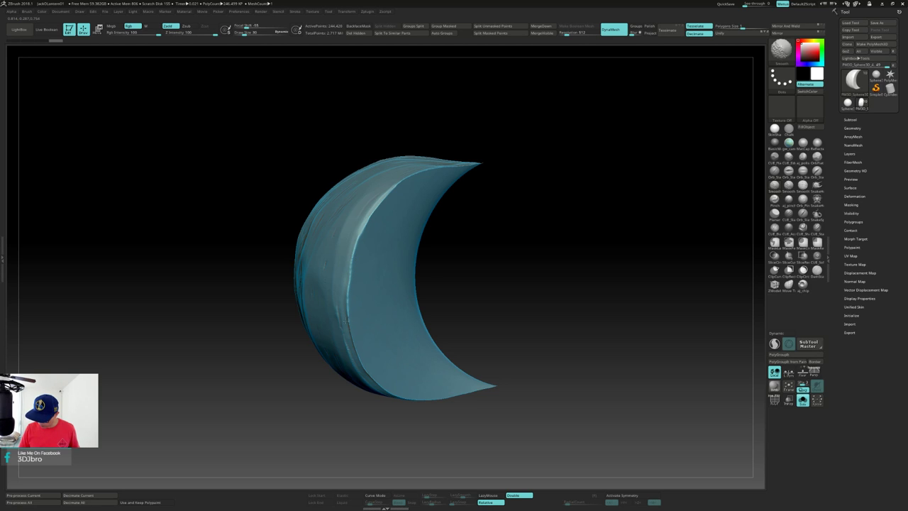
pyautogui.moveTo(349, 328); pyautogui.dragTo(347, 247, button='right')
pyautogui.keyDown('shift'); pyautogui.moveTo(351, 254); pyautogui.dragTo(351, 275); pyautogui.keyUp('shift')
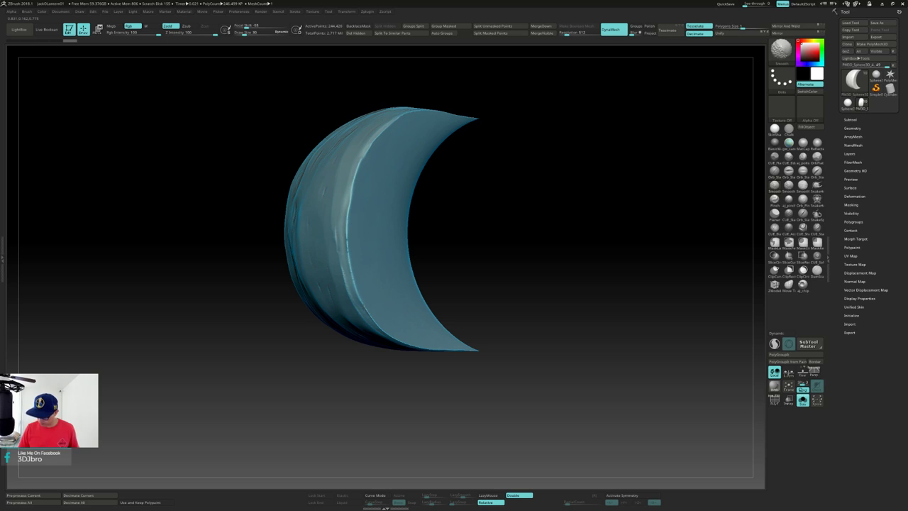
pyautogui.moveTo(479, 277); pyautogui.dragTo(499, 237, button='right')
pyautogui.keyDown('alt'); pyautogui.moveTo(501, 191); pyautogui.dragTo(491, 284, button='right'); pyautogui.keyUp('alt')
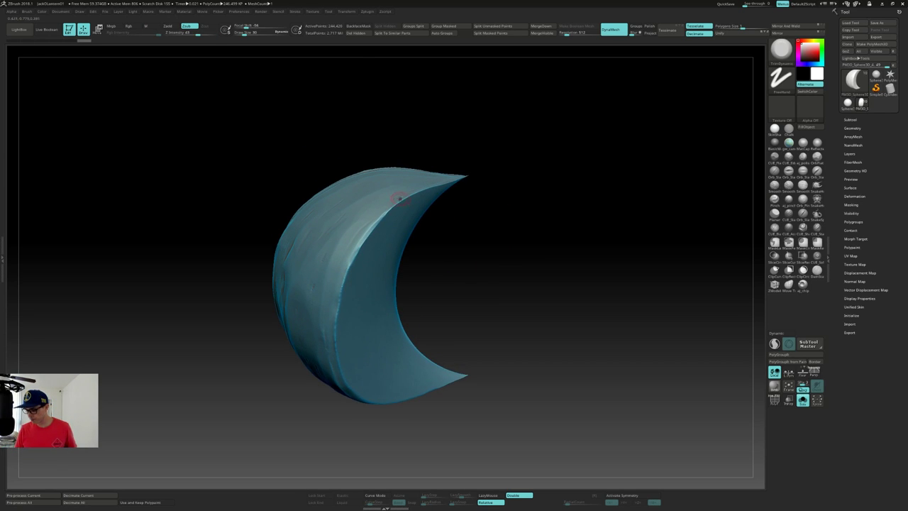
pyautogui.press('shift')
pyautogui.keyDown('shift'); pyautogui.moveTo(420, 192); pyautogui.dragTo(466, 176); pyautogui.keyUp('shift')
pyautogui.moveTo(471, 175)
pyautogui.mouseDown(button='right')
pyautogui.moveTo(483, 168)
pyautogui.moveTo(418, 268)
pyautogui.mouseUp(button='right')
pyautogui.press('shift')
pyautogui.press('shift')
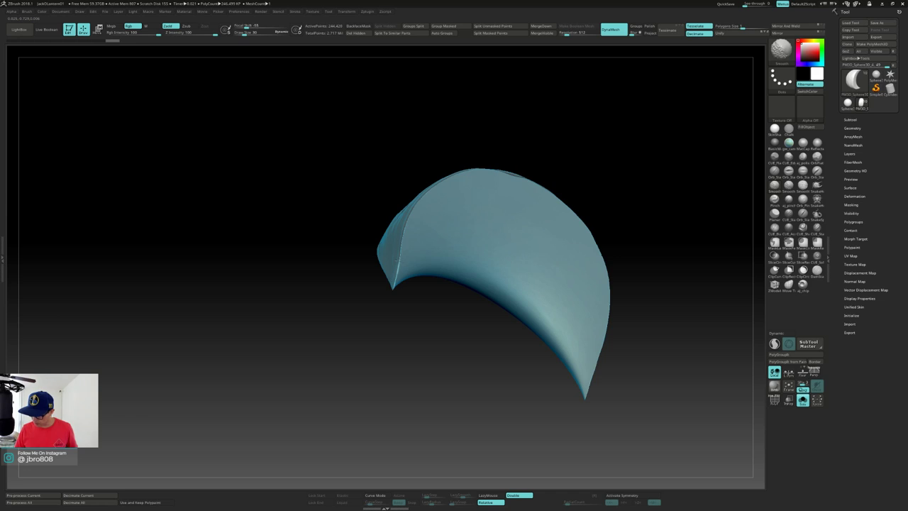
# Smooth the outer rim around the curved side face of the segment, from one tip to the other.
pyautogui.moveTo(408, 223); pyautogui.dragTo(407, 254, button='right')
pyautogui.press('shift')
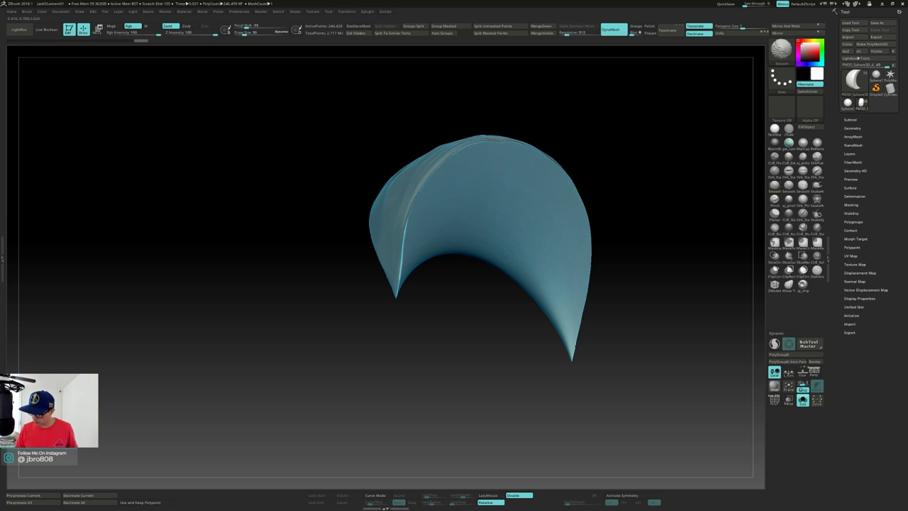
pyautogui.keyDown('shift'); pyautogui.moveTo(454, 153); pyautogui.dragTo(463, 147); pyautogui.keyUp('shift')
pyautogui.moveTo(483, 146); pyautogui.dragTo(488, 168, button='right')
pyautogui.press('shift')
pyautogui.keyDown('alt'); pyautogui.moveTo(532, 133); pyautogui.dragTo(452, 149, button='right'); pyautogui.keyUp('alt')
pyautogui.moveTo(452, 149); pyautogui.dragTo(436, 149, button='right')
pyautogui.keyDown('shift'); pyautogui.moveTo(432, 148); pyautogui.dragTo(441, 153); pyautogui.keyUp('shift')
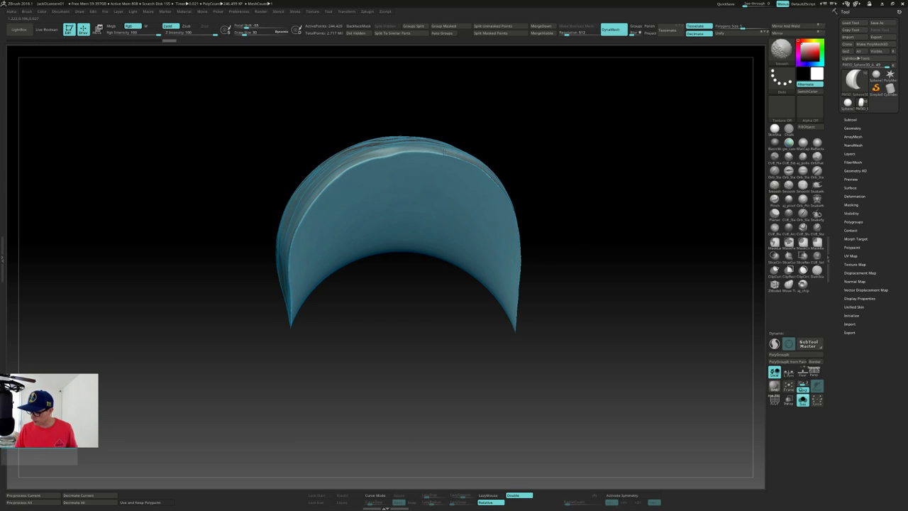
pyautogui.moveTo(511, 202); pyautogui.dragTo(502, 198, button='right')
pyautogui.keyDown('shift'); pyautogui.moveTo(512, 190); pyautogui.dragTo(542, 253); pyautogui.keyUp('shift')
pyautogui.moveTo(544, 262); pyautogui.dragTo(530, 261, button='right')
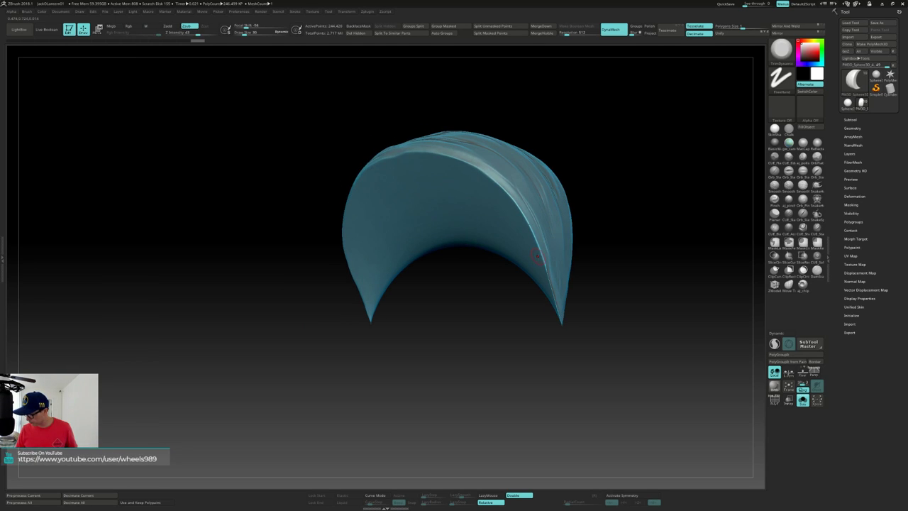
# Remesh the segment with DynaMesh and smooth the pinched corners at both of its tips.
pyautogui.moveTo(562, 320)
pyautogui.mouseDown(button='right')
pyautogui.moveTo(572, 251)
pyautogui.moveTo(578, 312)
pyautogui.mouseUp(button='right')
pyautogui.keyDown('ctrl'); pyautogui.moveTo(608, 237); pyautogui.dragTo(614, 285); pyautogui.keyUp('ctrl')
pyautogui.moveTo(615, 285)
pyautogui.mouseDown(button='right')
pyautogui.moveTo(612, 256)
pyautogui.moveTo(570, 261)
pyautogui.mouseUp(button='right')
pyautogui.keyDown('shift'); pyautogui.moveTo(331, 331); pyautogui.dragTo(333, 328); pyautogui.keyUp('shift')
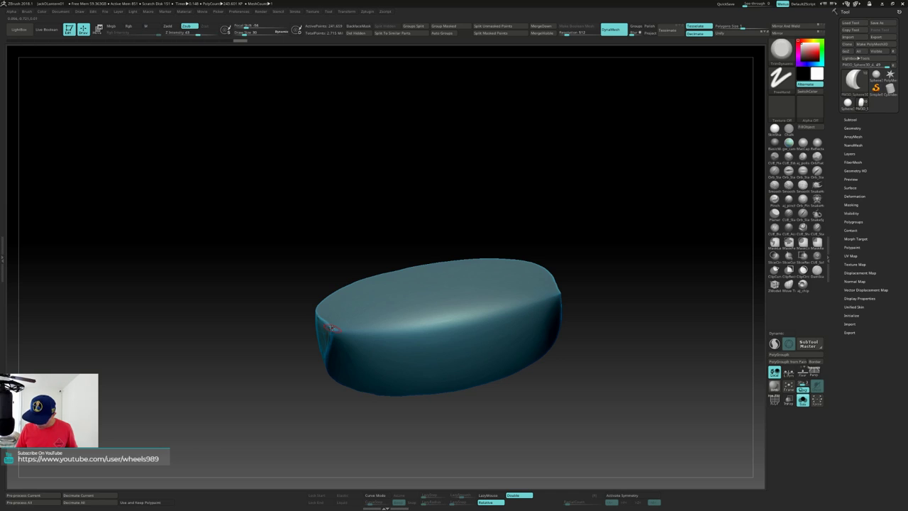
pyautogui.keyDown('shift'); pyautogui.moveTo(560, 292); pyautogui.dragTo(563, 285); pyautogui.keyUp('shift')
pyautogui.moveTo(582, 286)
pyautogui.mouseDown(button='right')
pyautogui.moveTo(576, 263)
pyautogui.moveTo(575, 286)
pyautogui.mouseUp(button='right')
pyautogui.keyDown('shift'); pyautogui.moveTo(561, 289); pyautogui.dragTo(564, 283); pyautogui.keyUp('shift')
pyautogui.moveTo(610, 248)
pyautogui.keyDown('ctrl'); pyautogui.mouseDown()
pyautogui.moveTo(610, 305)
pyautogui.moveTo(574, 251)
pyautogui.moveTo(586, 243)
pyautogui.moveTo(573, 284)
pyautogui.mouseUp(); pyautogui.keyUp('ctrl')
pyautogui.moveTo(559, 291); pyautogui.dragTo(564, 234, button='right')
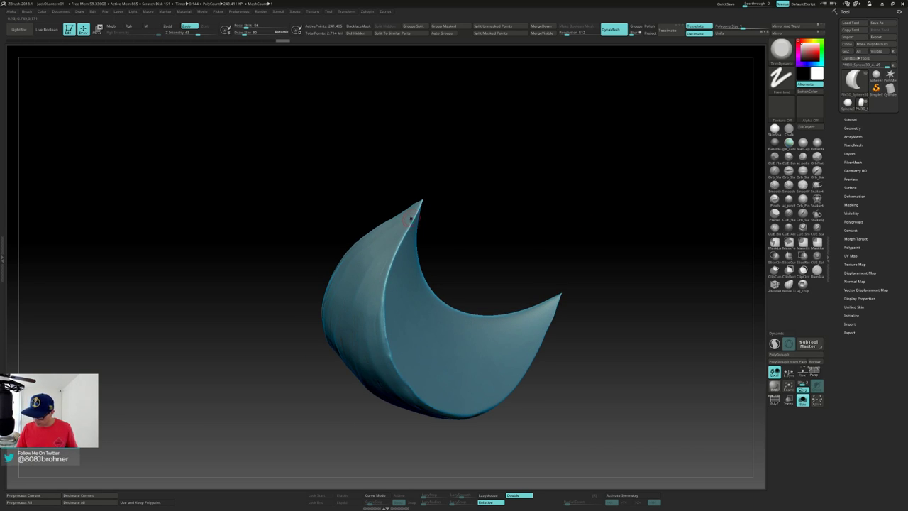
# Reduce the TrimDynamic brush's draw size and bevel the outer edge along one side of the segment.
pyautogui.press('s')
pyautogui.moveTo(400, 248); pyautogui.dragTo(404, 248)
pyautogui.moveTo(402, 244); pyautogui.dragTo(387, 278)
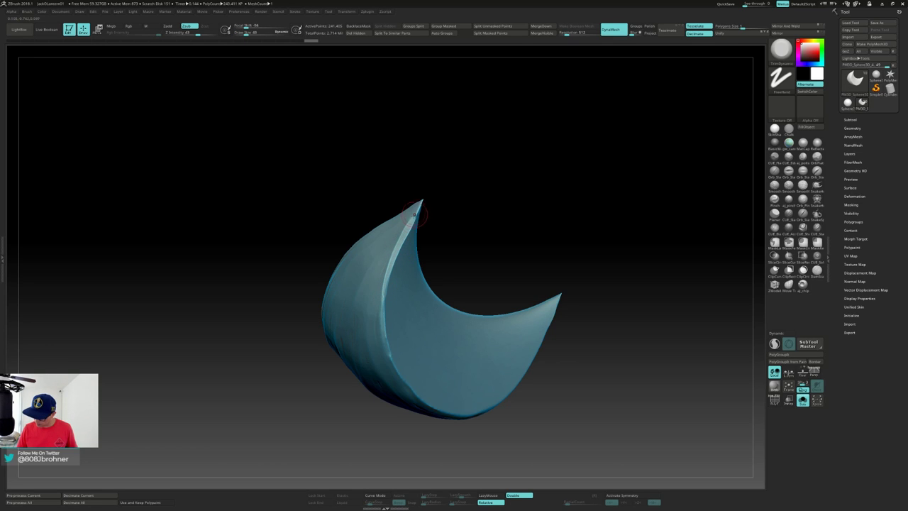
pyautogui.moveTo(359, 280)
pyautogui.mouseDown(button='right')
pyautogui.moveTo(399, 266)
pyautogui.moveTo(391, 184)
pyautogui.mouseUp(button='right')
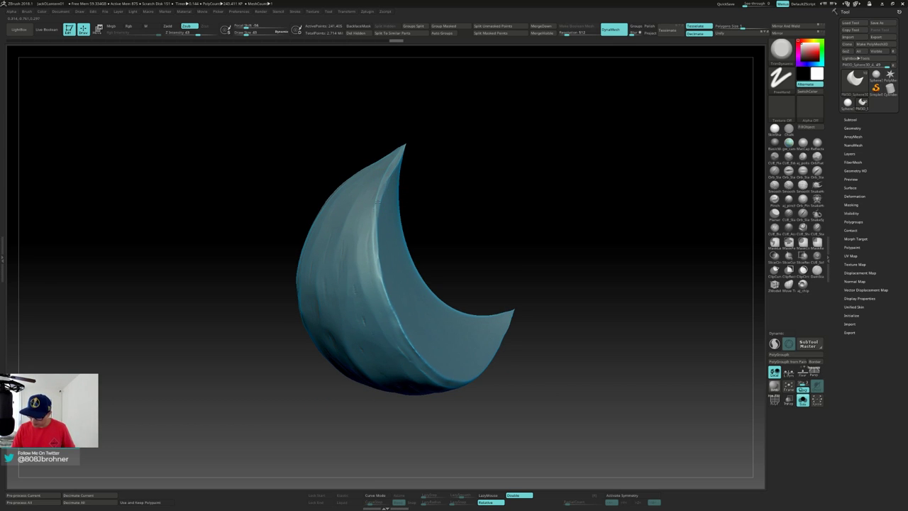
pyautogui.moveTo(389, 307); pyautogui.dragTo(379, 270)
pyautogui.moveTo(407, 340); pyautogui.dragTo(399, 322)
pyautogui.keyDown('alt'); pyautogui.moveTo(398, 333); pyautogui.dragTo(377, 253, button='right'); pyautogui.keyUp('alt')
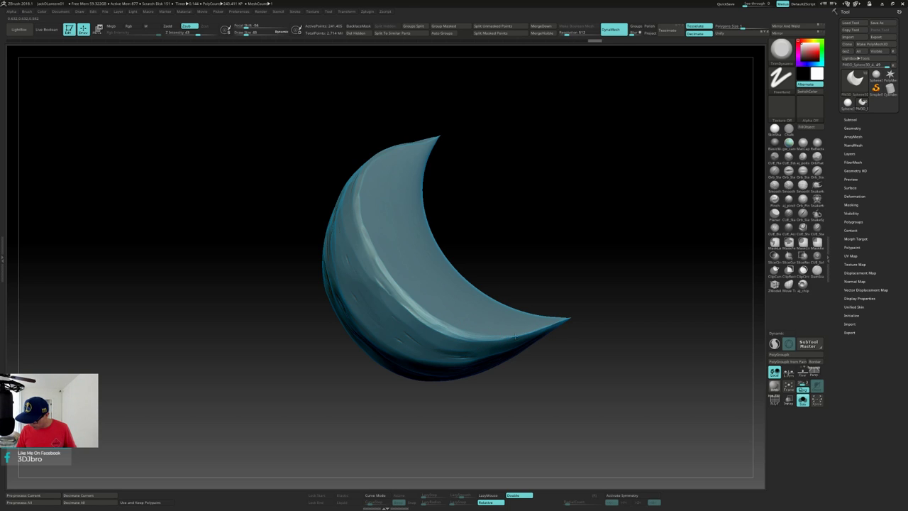
# Trim the pointed corners at the segment's two tips and remesh it with DynaMesh.
pyautogui.moveTo(560, 318)
pyautogui.mouseDown(button='right')
pyautogui.moveTo(586, 314)
pyautogui.moveTo(576, 318)
pyautogui.moveTo(584, 287)
pyautogui.mouseUp(button='right')
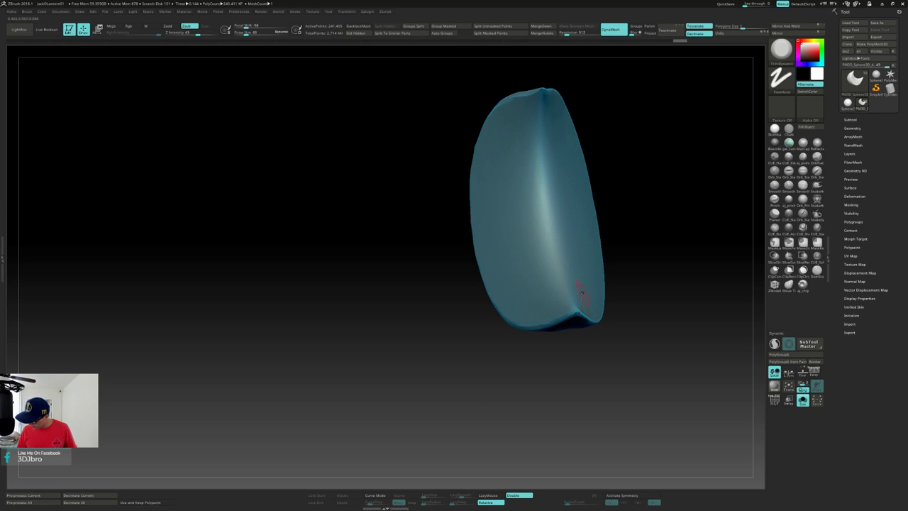
pyautogui.moveTo(582, 149); pyautogui.dragTo(526, 140, button='right')
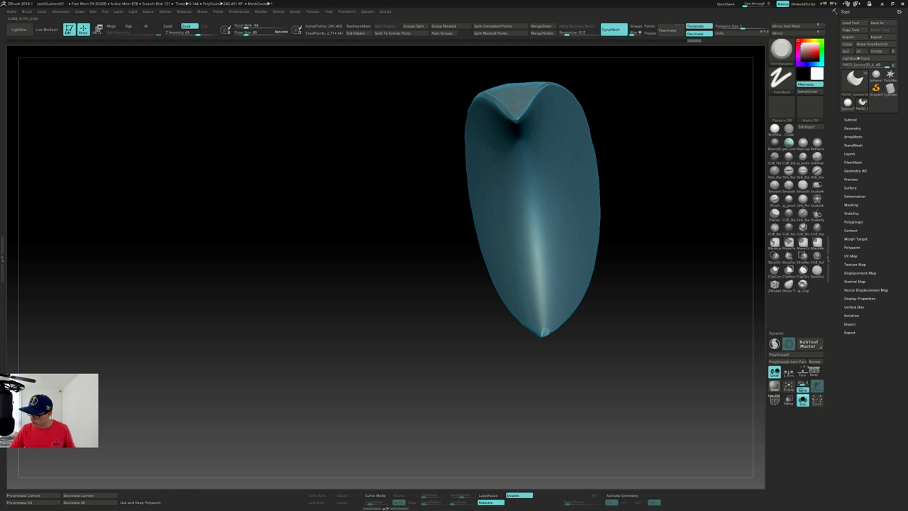
pyautogui.moveTo(516, 120); pyautogui.dragTo(519, 120)
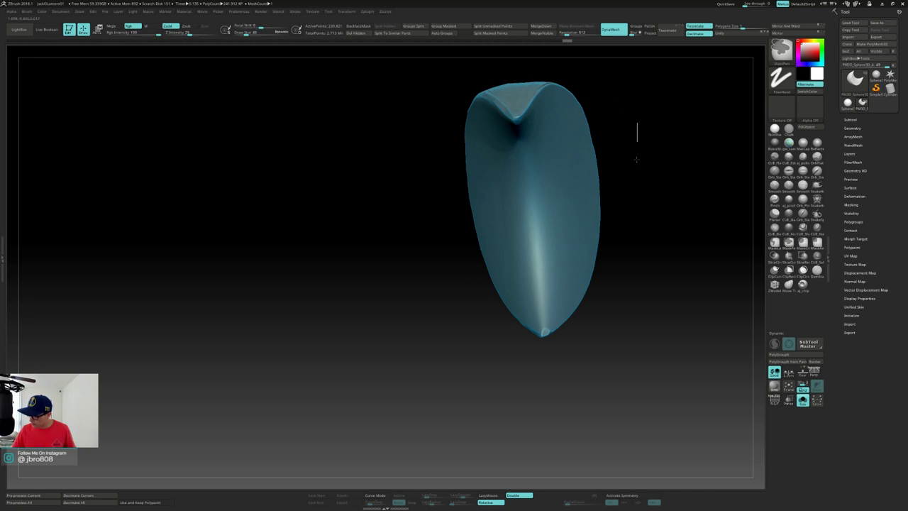
pyautogui.moveTo(636, 197); pyautogui.dragTo(588, 278)
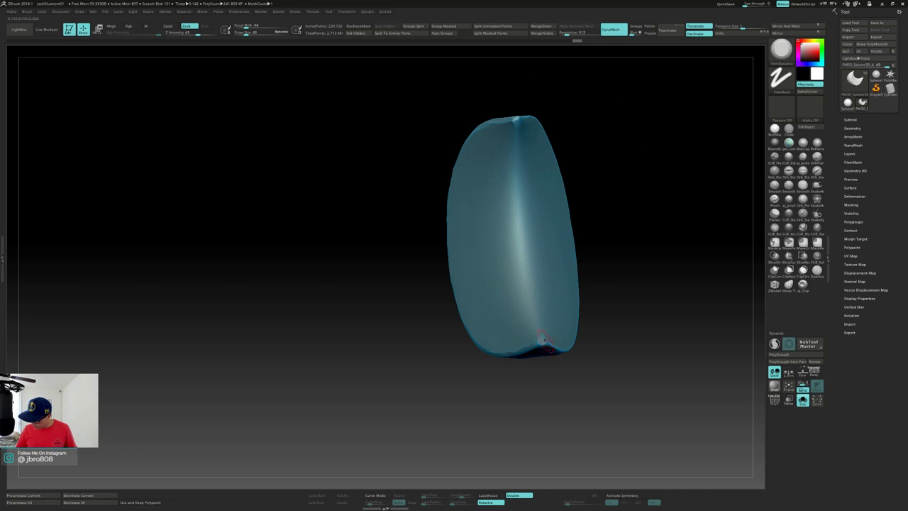
pyautogui.moveTo(630, 320); pyautogui.dragTo(547, 237)
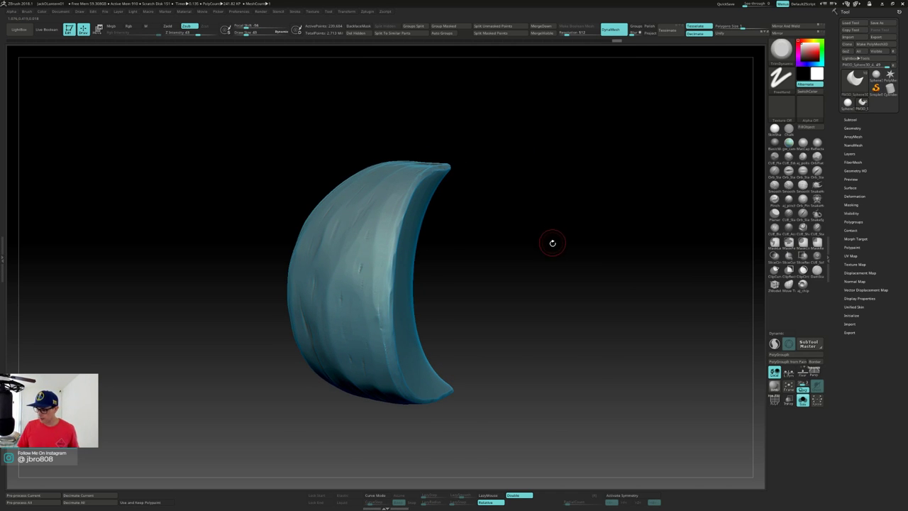
# Check the segment from several sides and trim the upper part of its opposite side edge into a bevel.
pyautogui.hotkey('alt', 's')
pyautogui.moveTo(656, 247); pyautogui.dragTo(550, 245)
pyautogui.moveTo(402, 370); pyautogui.dragTo(478, 315)
pyautogui.hotkey('alt', 's')
pyautogui.moveTo(512, 213); pyautogui.dragTo(433, 290)
pyautogui.moveTo(295, 168); pyautogui.dragTo(319, 175)
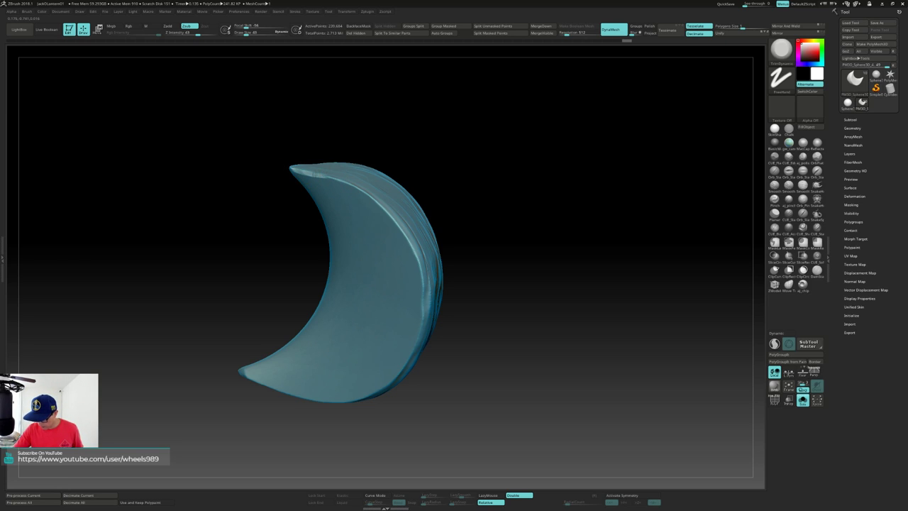
pyautogui.moveTo(370, 194); pyautogui.dragTo(378, 202)
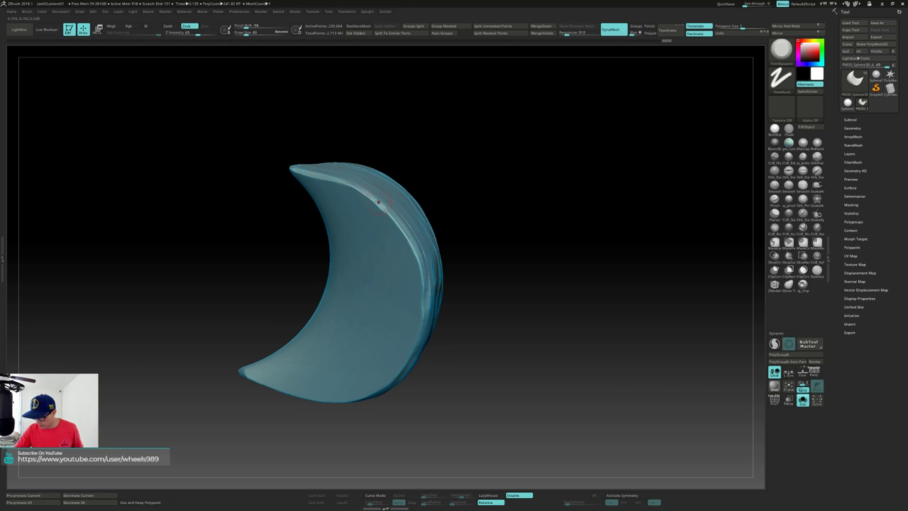
pyautogui.moveTo(481, 275); pyautogui.dragTo(436, 227)
pyautogui.moveTo(380, 243); pyautogui.dragTo(433, 244)
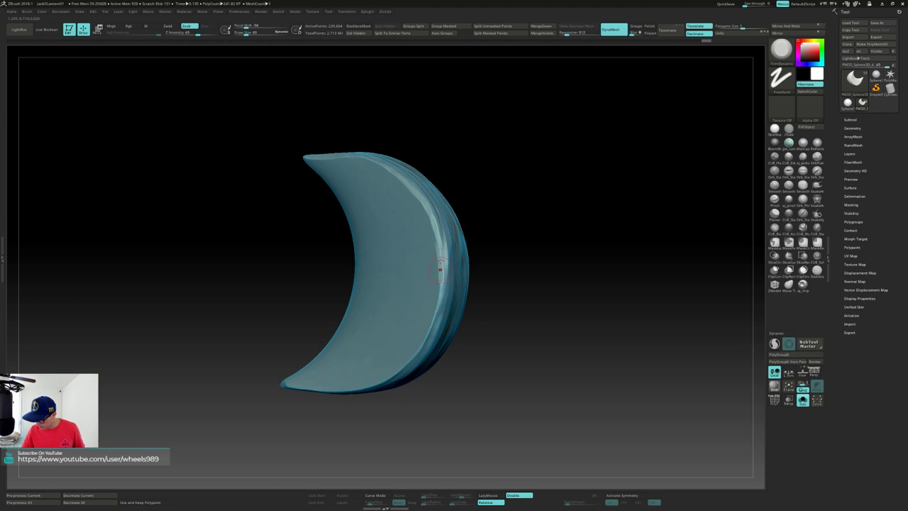
# Trim the lower part of the opposite side edge into a bevel down to the segment's bottom tip.
pyautogui.moveTo(437, 305); pyautogui.dragTo(435, 320)
pyautogui.moveTo(435, 321); pyautogui.dragTo(447, 316, button='right')
pyautogui.moveTo(434, 312); pyautogui.dragTo(419, 352)
pyautogui.moveTo(420, 354); pyautogui.dragTo(425, 339, button='right')
pyautogui.moveTo(434, 319); pyautogui.dragTo(414, 354)
pyautogui.moveTo(412, 356); pyautogui.dragTo(408, 362, button='right')
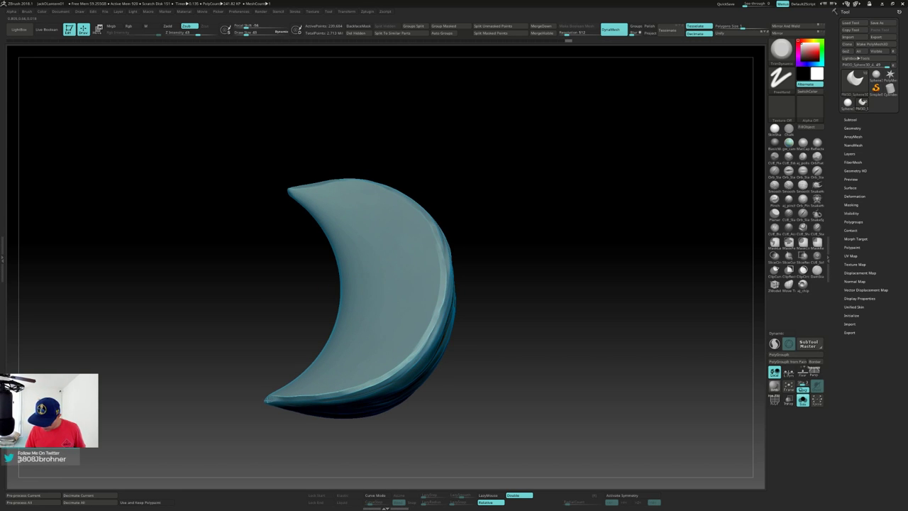
pyautogui.moveTo(280, 397); pyautogui.dragTo(311, 389, button='right')
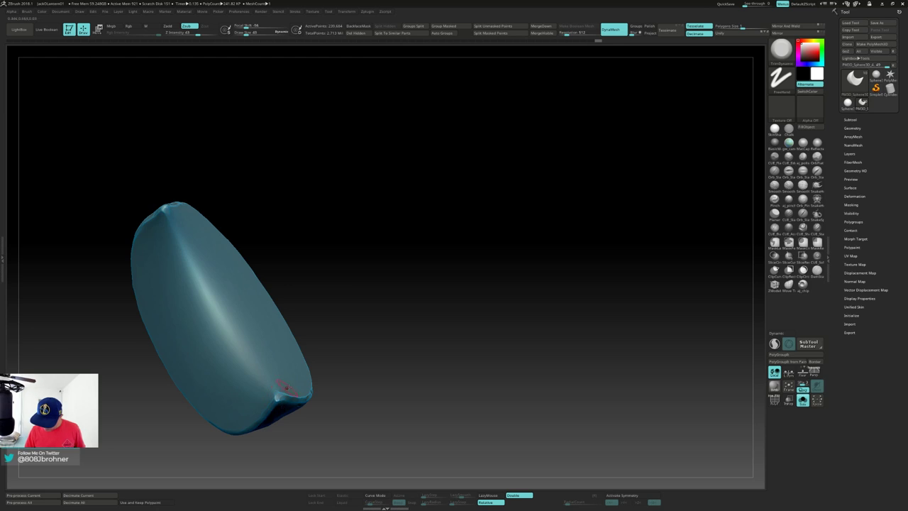
pyautogui.moveTo(282, 391); pyautogui.dragTo(317, 388)
# Show the whole pumpkin again, select the neighbouring segment as the active subtool, and isolate it.
pyautogui.hotkey('alt', 'shift', 's')
pyautogui.moveTo(459, 320); pyautogui.dragTo(458, 347)
pyautogui.moveTo(458, 347); pyautogui.dragTo(521, 343, button='right')
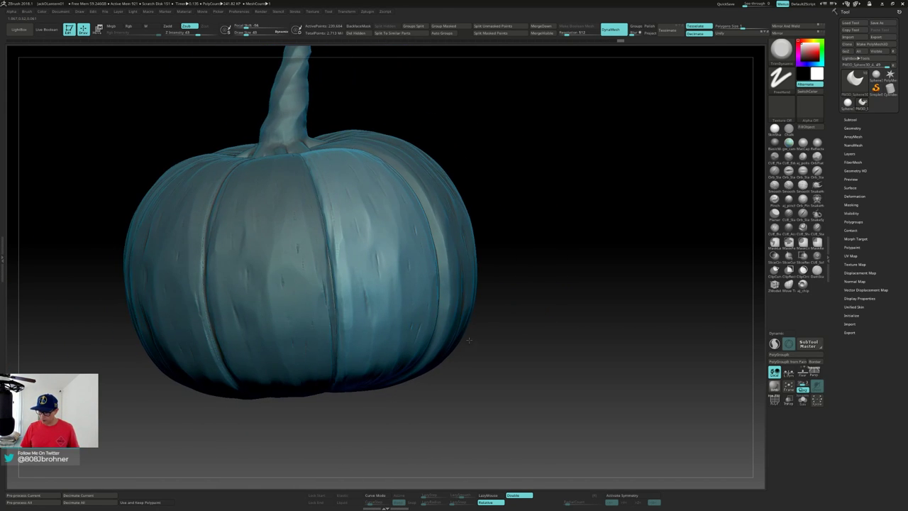
pyautogui.keyDown('alt'); pyautogui.click(309, 273); pyautogui.keyUp('alt')
pyautogui.keyDown('alt'); pyautogui.moveTo(365, 281); pyautogui.dragTo(487, 258, button='right'); pyautogui.keyUp('alt')
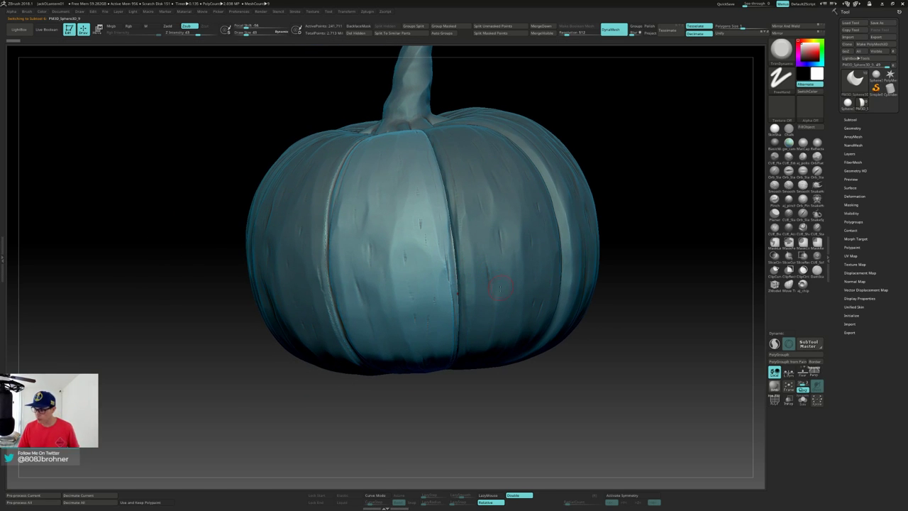
pyautogui.hotkey('alt', 'shift', 's')
pyautogui.moveTo(520, 323)
pyautogui.mouseDown(button='right')
pyautogui.moveTo(496, 326)
pyautogui.moveTo(503, 324)
pyautogui.mouseUp(button='right')
pyautogui.keyDown('alt'); pyautogui.moveTo(469, 149); pyautogui.dragTo(419, 248, button='right'); pyautogui.keyUp('alt')
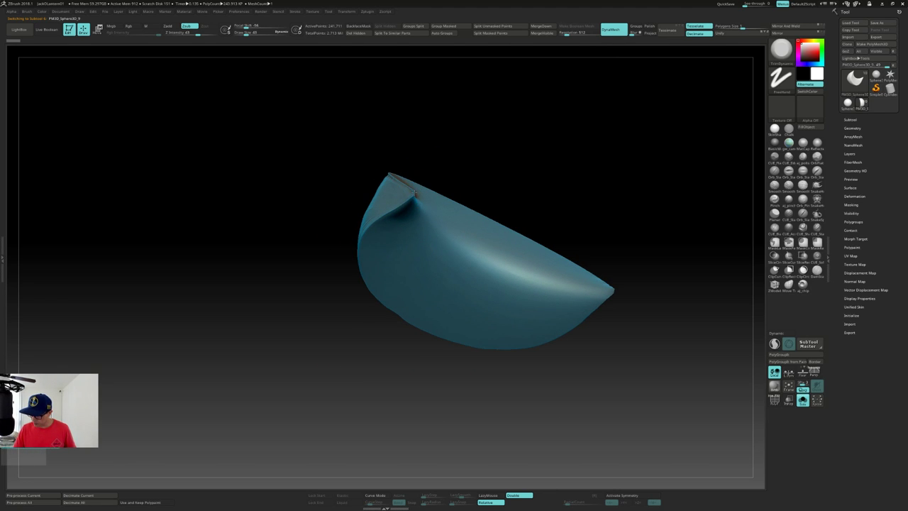
# Smooth the pinched corner at the first tip of the newly isolated segment.
pyautogui.moveTo(415, 187); pyautogui.dragTo(407, 184)
pyautogui.moveTo(407, 184); pyautogui.dragTo(363, 187, button='right')
pyautogui.keyDown('shift'); pyautogui.moveTo(353, 185); pyautogui.dragTo(348, 183); pyautogui.keyUp('shift')
pyautogui.moveTo(348, 183)
pyautogui.mouseDown(button='right')
pyautogui.moveTo(370, 186)
pyautogui.moveTo(368, 195)
pyautogui.moveTo(356, 191)
pyautogui.moveTo(338, 204)
pyautogui.mouseUp(button='right')
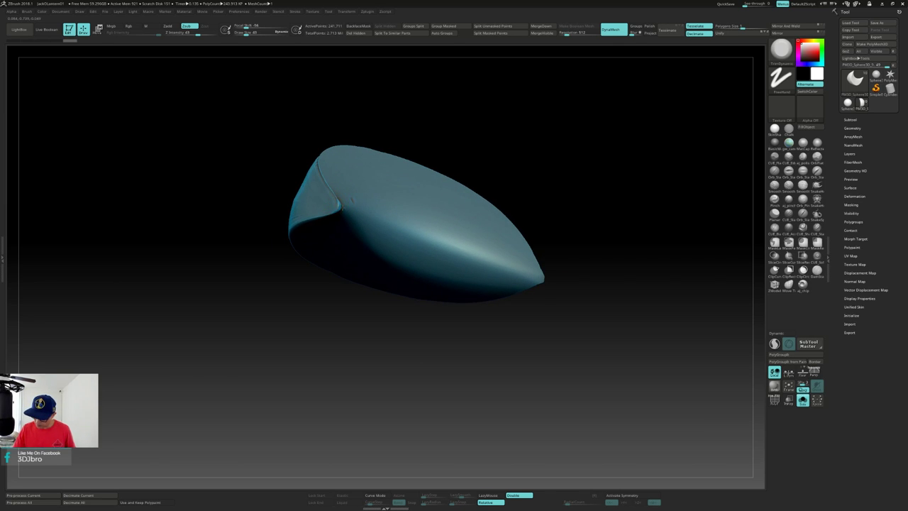
pyautogui.keyDown('shift'); pyautogui.moveTo(339, 206); pyautogui.dragTo(337, 203); pyautogui.keyUp('shift')
pyautogui.moveTo(338, 197); pyautogui.dragTo(281, 201, button='right')
# Smooth the sharp corner at the opposite tip of the isolated segment.
pyautogui.keyDown('shift'); pyautogui.moveTo(513, 270); pyautogui.dragTo(513, 259); pyautogui.keyUp('shift')
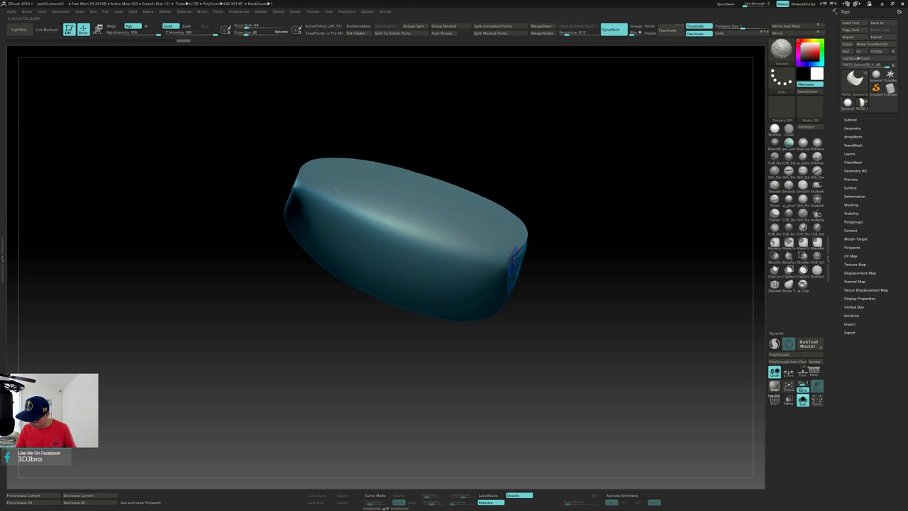
pyautogui.moveTo(513, 265); pyautogui.dragTo(511, 260, button='right')
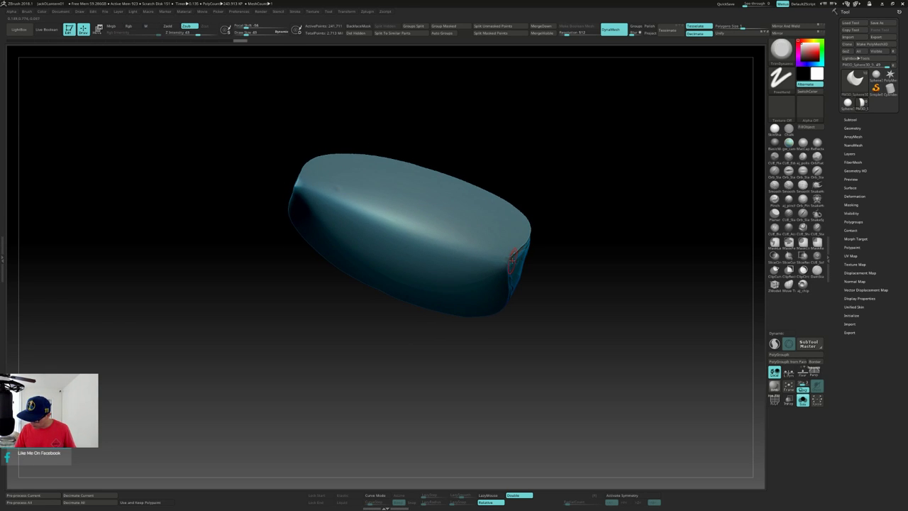
pyautogui.moveTo(510, 257)
pyautogui.mouseDown()
pyautogui.moveTo(520, 247)
pyautogui.moveTo(517, 256)
pyautogui.mouseUp()
pyautogui.moveTo(517, 264); pyautogui.dragTo(518, 249, button='right')
pyautogui.keyDown('shift'); pyautogui.moveTo(515, 253); pyautogui.dragTo(514, 257); pyautogui.keyUp('shift')
# Finish smoothing the tip corner and smooth the first long outer edge of the isolated segment up to its other tip.
pyautogui.keyDown('shift'); pyautogui.moveTo(500, 294); pyautogui.dragTo(496, 301); pyautogui.keyUp('shift')
pyautogui.moveTo(499, 299); pyautogui.dragTo(508, 282, button='right')
pyautogui.moveTo(483, 326); pyautogui.dragTo(484, 300, button='right')
pyautogui.keyDown('shift'); pyautogui.moveTo(487, 311); pyautogui.dragTo(477, 331); pyautogui.keyUp('shift')
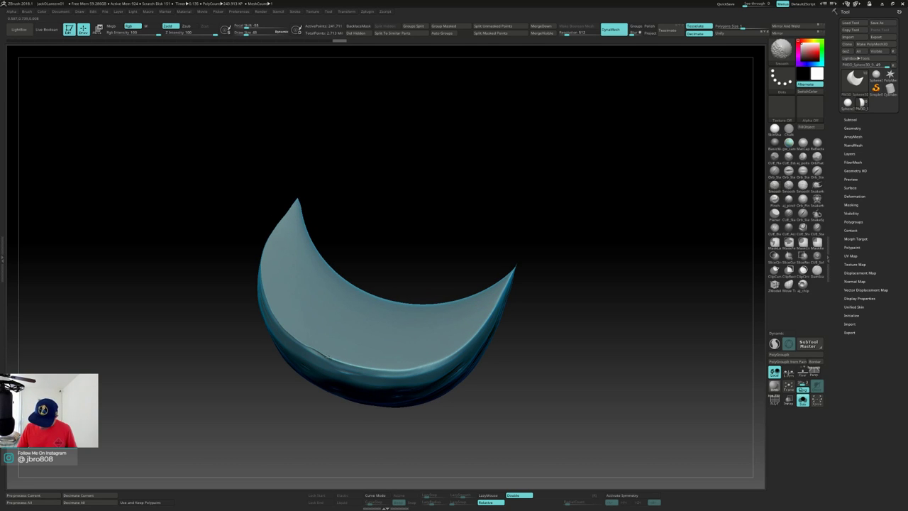
pyautogui.moveTo(238, 287); pyautogui.dragTo(271, 303, button='right')
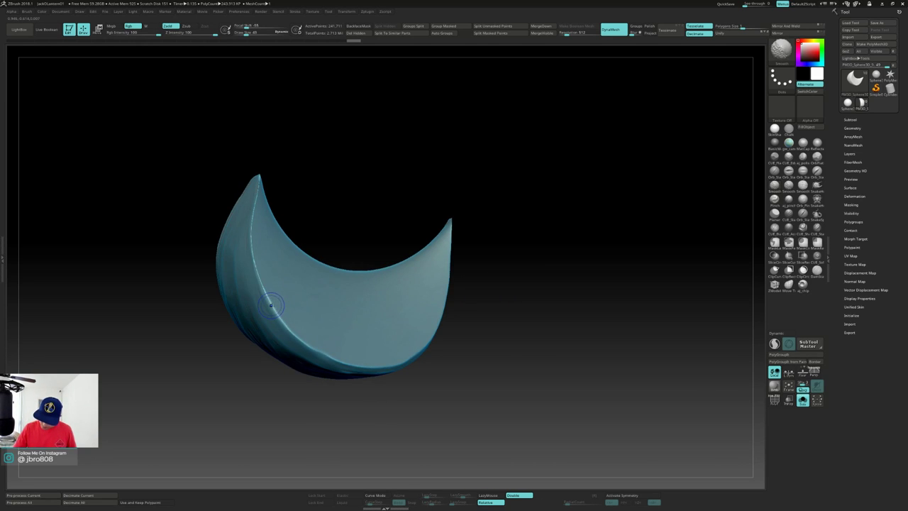
pyautogui.keyDown('shift'); pyautogui.moveTo(253, 211); pyautogui.dragTo(260, 180); pyautogui.keyUp('shift')
# Smooth the opposite long outer edge of the segment from its upper tip past the middle.
pyautogui.moveTo(280, 178); pyautogui.dragTo(324, 166, button='right')
pyautogui.keyDown('alt'); pyautogui.moveTo(305, 228); pyautogui.dragTo(468, 197, button='right'); pyautogui.keyUp('alt')
pyautogui.keyDown('shift'); pyautogui.moveTo(388, 159); pyautogui.dragTo(384, 157); pyautogui.keyUp('shift')
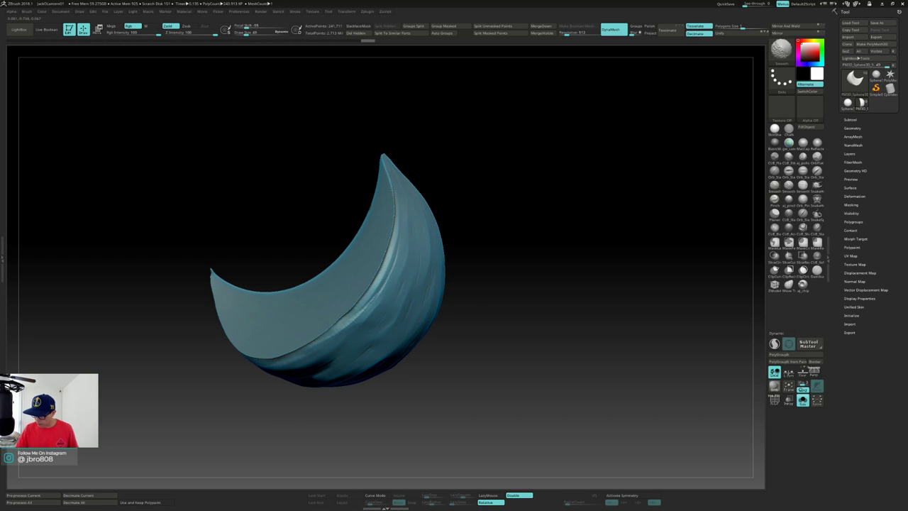
pyautogui.keyDown('shift'); pyautogui.moveTo(393, 240); pyautogui.dragTo(367, 288); pyautogui.keyUp('shift')
pyautogui.keyDown('alt'); pyautogui.moveTo(381, 257); pyautogui.dragTo(419, 228, button='right'); pyautogui.keyUp('alt')
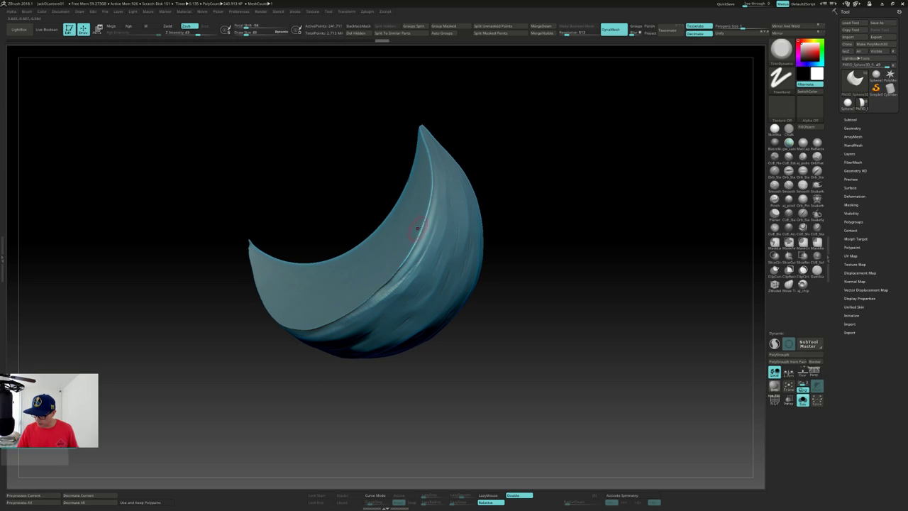
pyautogui.keyDown('shift'); pyautogui.moveTo(429, 207); pyautogui.dragTo(418, 237); pyautogui.keyUp('shift')
pyautogui.keyDown('shift'); pyautogui.moveTo(354, 308); pyautogui.dragTo(334, 319); pyautogui.keyUp('shift')
# Smooth the remaining end of that outer edge out to the tip and remesh the segment with DynaMesh.
pyautogui.moveTo(332, 318); pyautogui.dragTo(256, 281, button='right')
pyautogui.moveTo(341, 313)
pyautogui.keyDown('shift'); pyautogui.mouseDown()
pyautogui.moveTo(274, 324)
pyautogui.moveTo(220, 310)
pyautogui.mouseUp(); pyautogui.keyUp('shift')
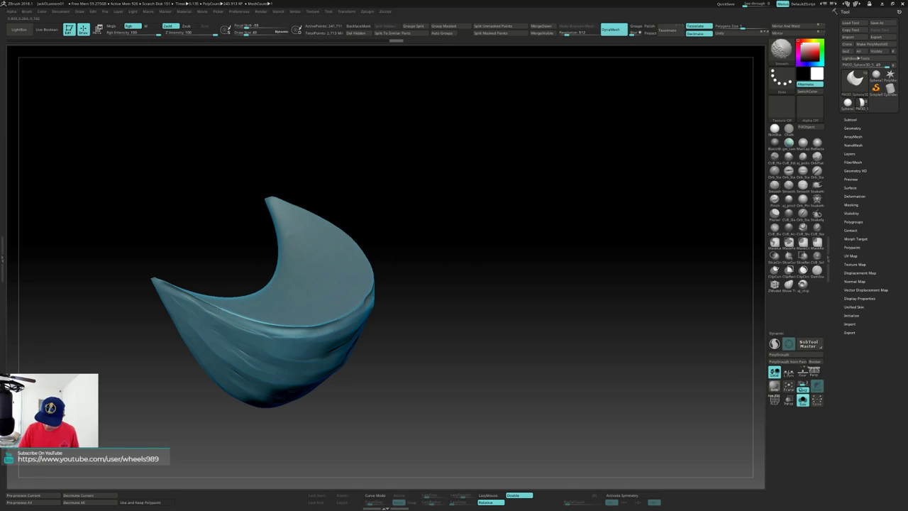
pyautogui.keyDown('shift'); pyautogui.moveTo(169, 283); pyautogui.dragTo(156, 278); pyautogui.keyUp('shift')
pyautogui.moveTo(157, 279); pyautogui.dragTo(163, 314, button='right')
pyautogui.keyDown('shift'); pyautogui.moveTo(190, 304); pyautogui.dragTo(167, 291); pyautogui.keyUp('shift')
pyautogui.keyDown('ctrl'); pyautogui.moveTo(433, 183); pyautogui.dragTo(435, 256); pyautogui.keyUp('ctrl')
pyautogui.moveTo(433, 240); pyautogui.dragTo(449, 242, button='right')
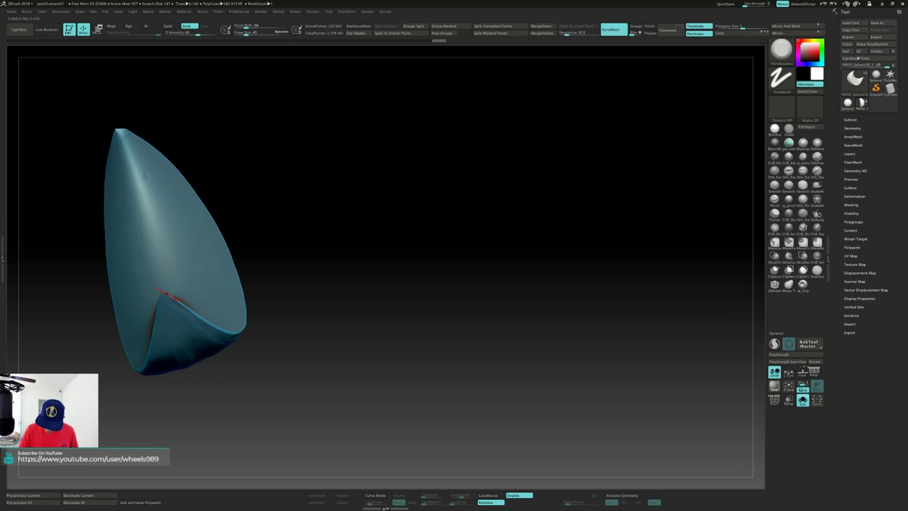
# Smooth the pinched inner corner at the segment's nearer tip and remesh it with DynaMesh.
pyautogui.moveTo(161, 289)
pyautogui.mouseDown(button='right')
pyautogui.moveTo(167, 303)
pyautogui.moveTo(166, 290)
pyautogui.mouseUp(button='right')
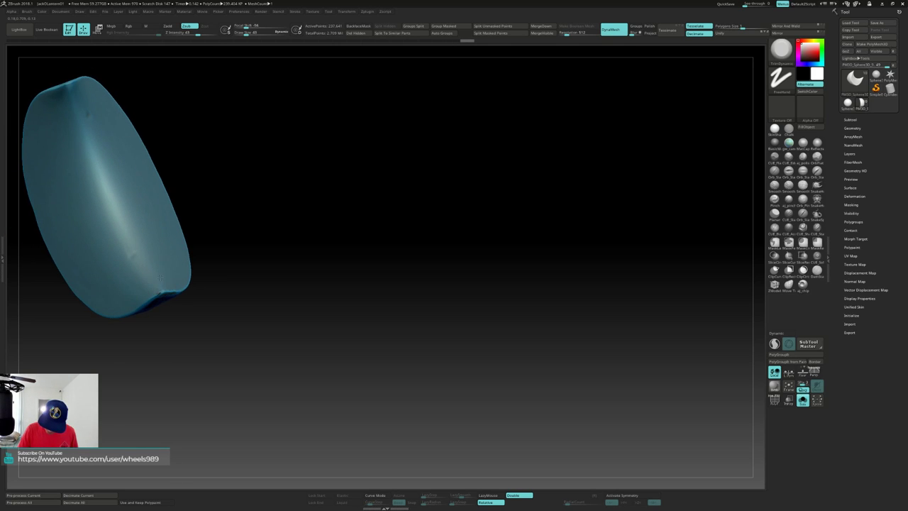
pyautogui.keyDown('shift'); pyautogui.moveTo(159, 293); pyautogui.dragTo(165, 291); pyautogui.keyUp('shift')
pyautogui.moveTo(163, 293); pyautogui.dragTo(158, 282, button='right')
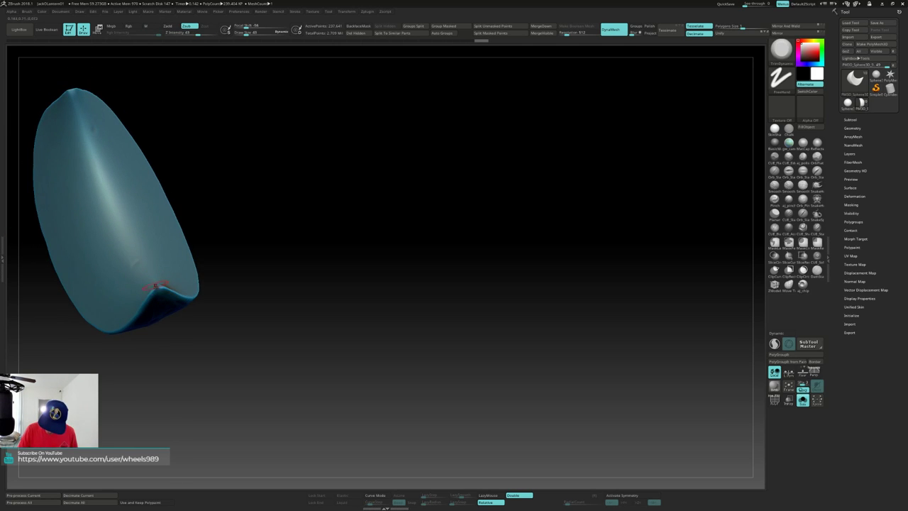
pyautogui.keyDown('shift'); pyautogui.moveTo(158, 287); pyautogui.dragTo(161, 285); pyautogui.keyUp('shift')
pyautogui.moveTo(159, 274)
pyautogui.mouseDown(button='right')
pyautogui.moveTo(169, 284)
pyautogui.moveTo(172, 262)
pyautogui.moveTo(320, 269)
pyautogui.moveTo(480, 245)
pyautogui.moveTo(489, 235)
pyautogui.moveTo(489, 267)
pyautogui.moveTo(504, 247)
pyautogui.moveTo(502, 272)
pyautogui.moveTo(512, 266)
pyautogui.mouseUp(button='right')
pyautogui.keyDown('ctrl'); pyautogui.moveTo(521, 267); pyautogui.dragTo(517, 300); pyautogui.keyUp('ctrl')
# Blunt the pointed end of the tip by smoothing and trimming it, remeshing the segment with DynaMesh.
pyautogui.moveTo(517, 299); pyautogui.dragTo(509, 288, button='right')
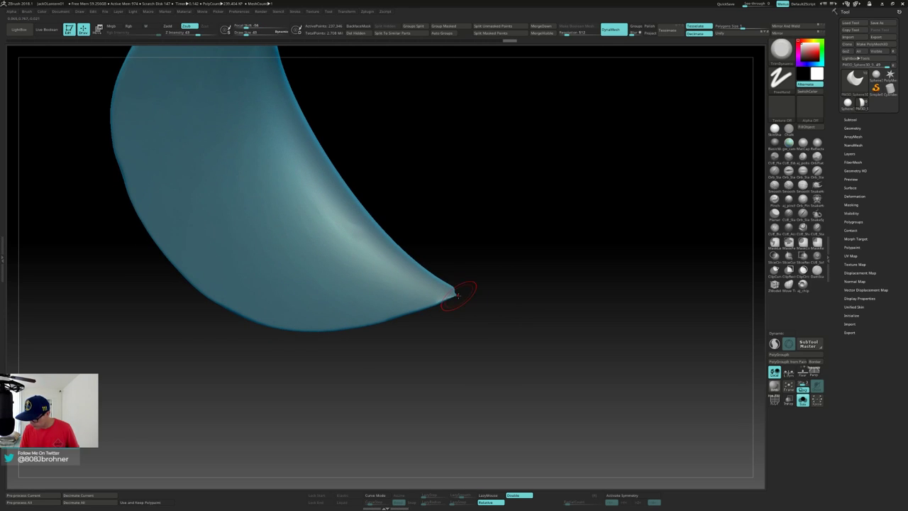
pyautogui.keyDown('shift'); pyautogui.moveTo(454, 296); pyautogui.dragTo(458, 290); pyautogui.keyUp('shift')
pyautogui.moveTo(464, 282); pyautogui.dragTo(478, 285, button='right')
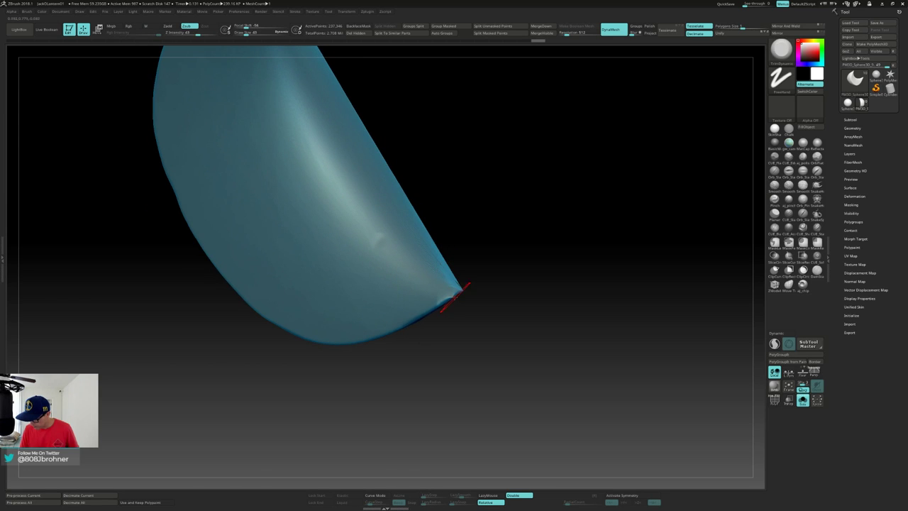
pyautogui.keyDown('shift'); pyautogui.moveTo(459, 290); pyautogui.dragTo(454, 294); pyautogui.keyUp('shift')
pyautogui.keyDown('ctrl'); pyautogui.moveTo(517, 277); pyautogui.dragTo(522, 308); pyautogui.keyUp('ctrl')
pyautogui.moveTo(457, 296); pyautogui.dragTo(446, 297)
pyautogui.keyDown('ctrl'); pyautogui.moveTo(508, 263); pyautogui.dragTo(529, 376); pyautogui.keyUp('ctrl')
# Trim the inner corner of the opposite tip and remesh the segment.
pyautogui.moveTo(427, 163); pyautogui.dragTo(441, 223)
pyautogui.moveTo(327, 189); pyautogui.dragTo(322, 183)
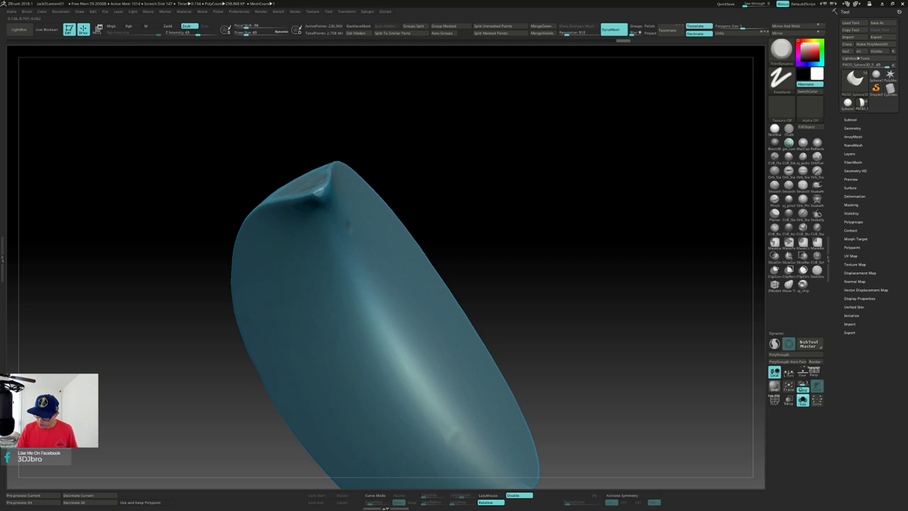
pyautogui.keyDown('ctrl'); pyautogui.moveTo(457, 136); pyautogui.dragTo(474, 155); pyautogui.keyUp('ctrl')
# Trim the segment's first side edge into a bevel along its curved outer rim.
pyautogui.moveTo(474, 155)
pyautogui.mouseDown(button='right')
pyautogui.moveTo(415, 215)
pyautogui.moveTo(449, 187)
pyautogui.mouseUp(button='right')
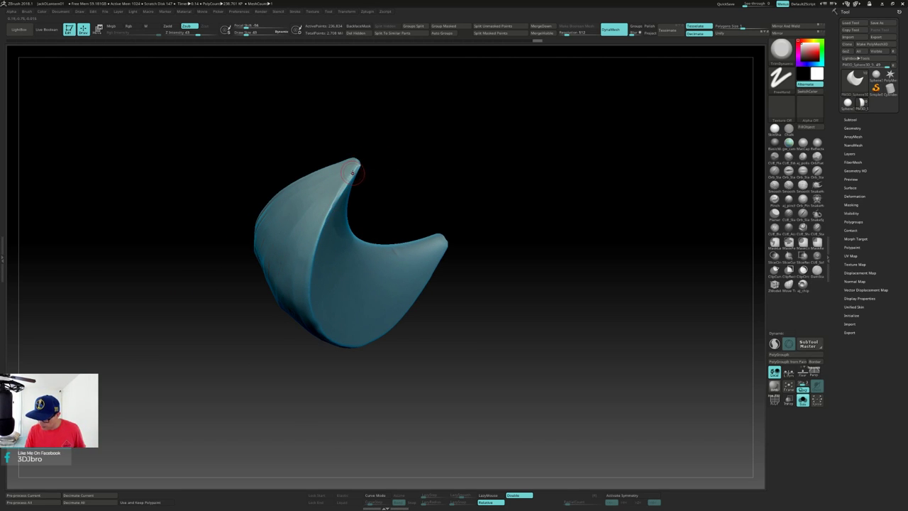
pyautogui.moveTo(317, 238)
pyautogui.mouseDown(button='right')
pyautogui.moveTo(318, 257)
pyautogui.moveTo(326, 229)
pyautogui.mouseUp(button='right')
pyautogui.moveTo(317, 264); pyautogui.dragTo(316, 268)
pyautogui.moveTo(329, 201)
pyautogui.mouseDown(button='right')
pyautogui.moveTo(320, 215)
pyautogui.moveTo(324, 169)
pyautogui.mouseUp(button='right')
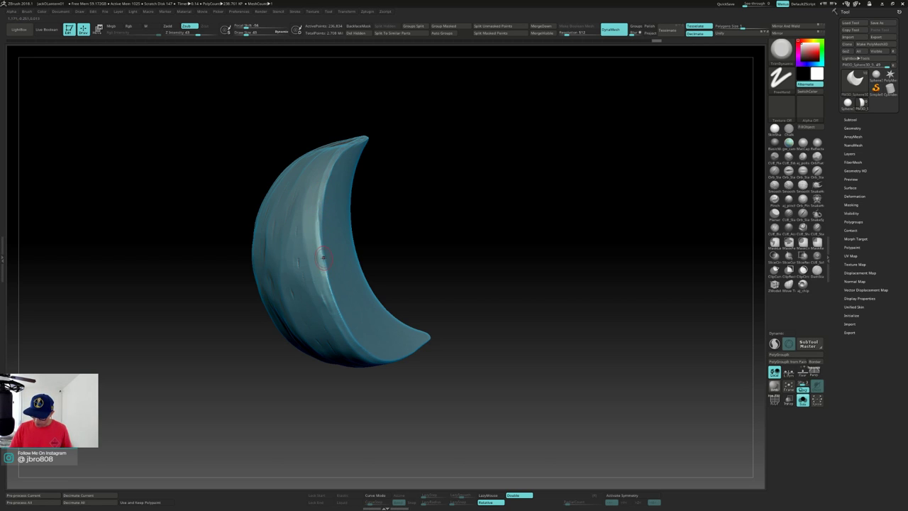
pyautogui.moveTo(327, 262); pyautogui.dragTo(334, 302)
# Trim the upper part of the opposite side edge into a bevel from the top tip to the middle.
pyautogui.moveTo(330, 287); pyautogui.dragTo(280, 195, button='right')
pyautogui.keyDown('alt'); pyautogui.moveTo(280, 195); pyautogui.dragTo(316, 234, button='right'); pyautogui.keyUp('alt')
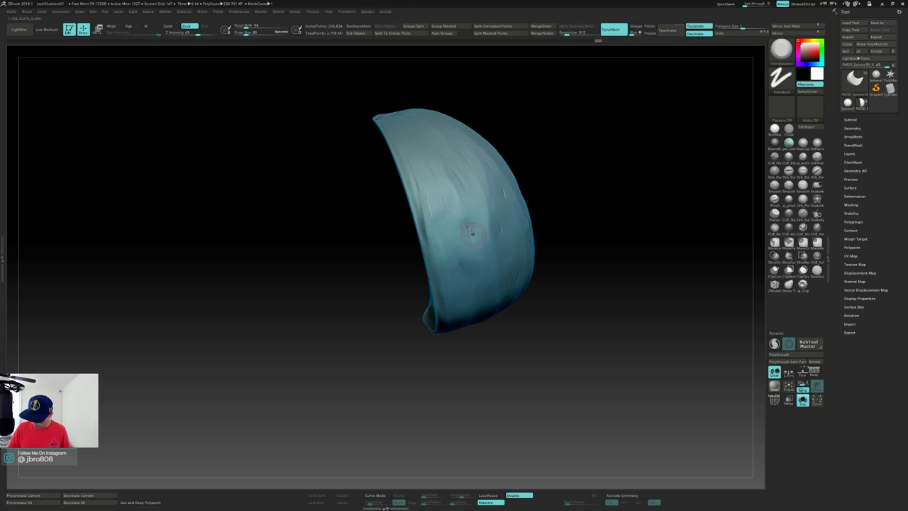
pyautogui.moveTo(532, 179); pyautogui.dragTo(559, 158, button='right')
pyautogui.keyDown('alt'); pyautogui.moveTo(498, 113); pyautogui.dragTo(431, 166, button='right'); pyautogui.keyUp('alt')
pyautogui.moveTo(365, 160); pyautogui.dragTo(390, 157, button='right')
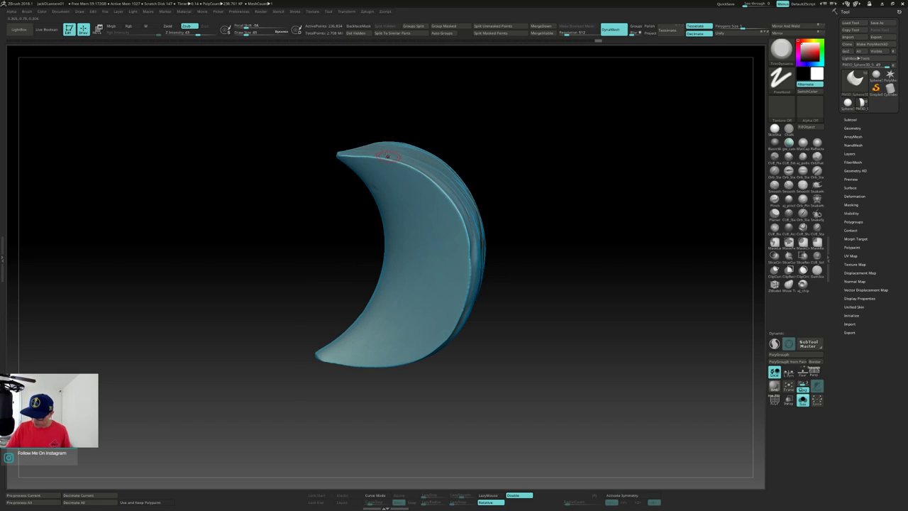
pyautogui.moveTo(339, 152)
pyautogui.mouseDown()
pyautogui.moveTo(387, 160)
pyautogui.moveTo(444, 191)
pyautogui.moveTo(469, 245)
pyautogui.moveTo(469, 285)
pyautogui.mouseUp()
pyautogui.moveTo(467, 266); pyautogui.dragTo(468, 237, button='right')
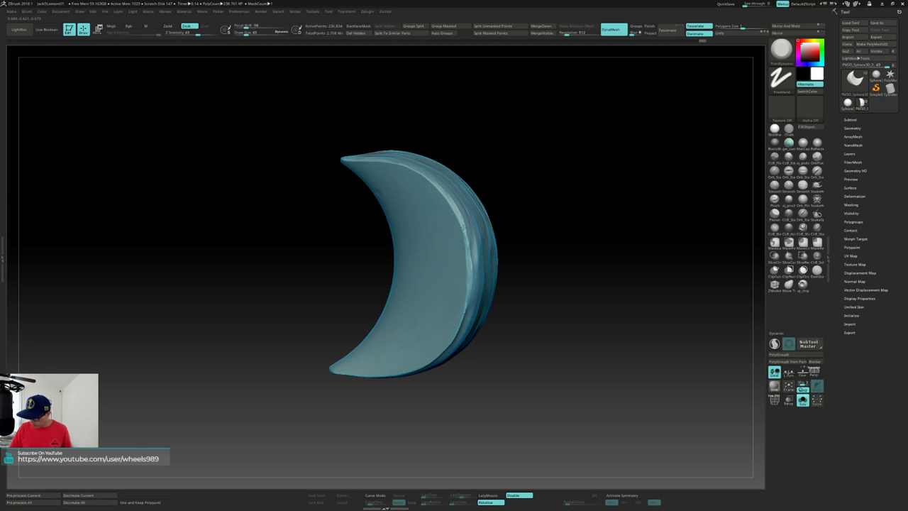
# Continue the trimmed bevel along the lower half of this side edge toward the bottom tip.
pyautogui.moveTo(468, 277); pyautogui.dragTo(466, 312)
pyautogui.moveTo(465, 312); pyautogui.dragTo(479, 226, button='right')
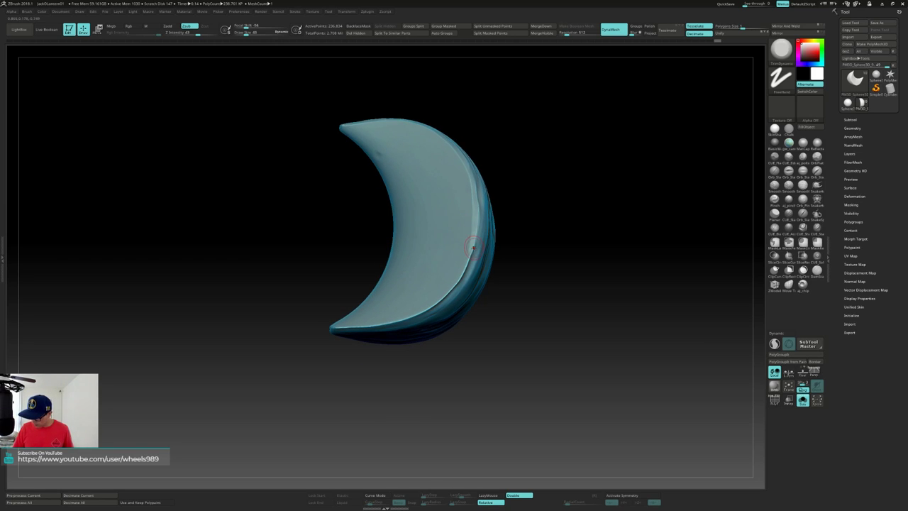
pyautogui.moveTo(446, 293); pyautogui.dragTo(475, 243, button='right')
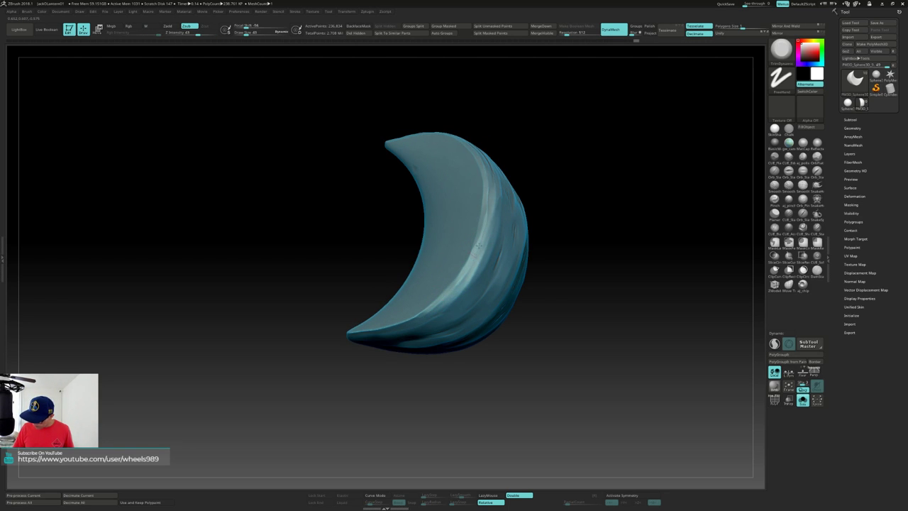
pyautogui.moveTo(479, 245); pyautogui.dragTo(476, 254)
pyautogui.moveTo(477, 254); pyautogui.dragTo(462, 273, button='right')
pyautogui.moveTo(413, 316); pyautogui.dragTo(395, 324)
pyautogui.moveTo(420, 316); pyautogui.dragTo(402, 324, button='right')
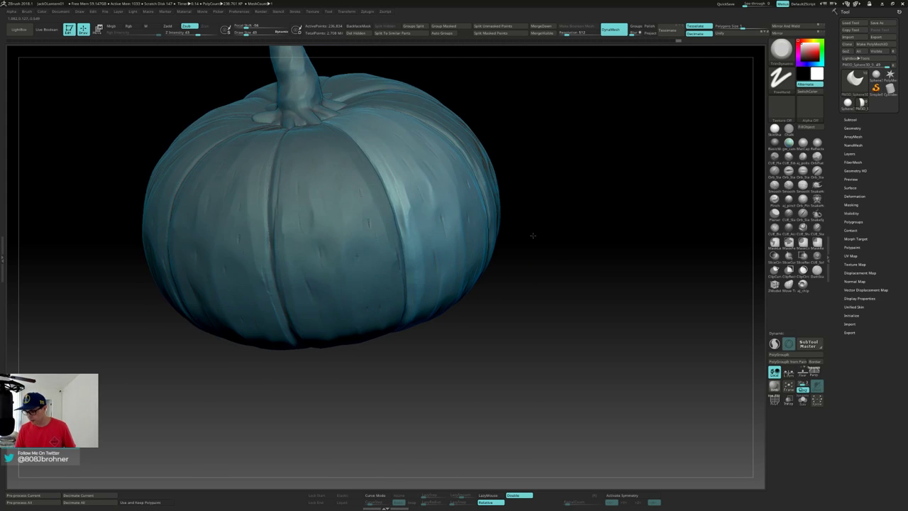
# Show the whole pumpkin, select the next unbevelled segment as the active subtool, and isolate it.
pyautogui.moveTo(533, 235); pyautogui.dragTo(475, 268)
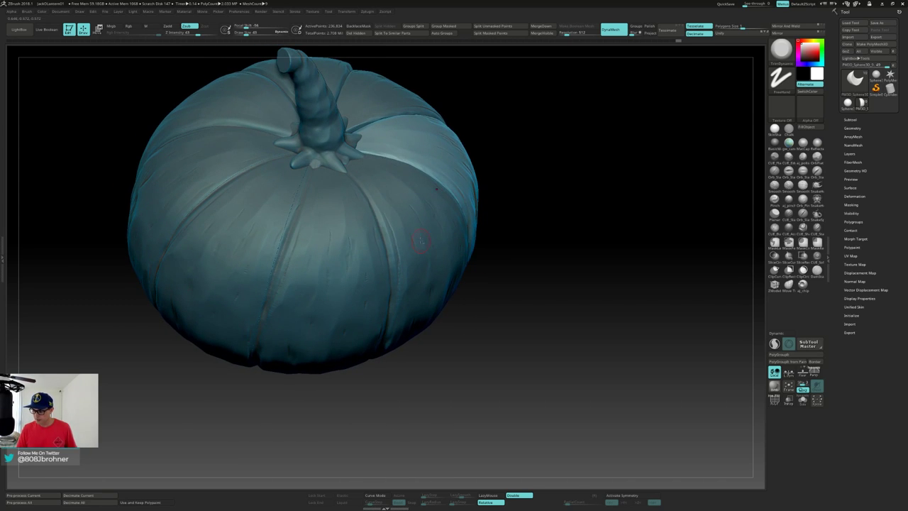
pyautogui.keyDown('alt'); pyautogui.click(434, 252); pyautogui.keyUp('alt')
pyautogui.hotkey('alt', 's')
pyautogui.moveTo(433, 250); pyautogui.dragTo(439, 244, button='right')
# Smooth the first long outer edge of the newly isolated segment from tip to tip.
pyautogui.moveTo(438, 243); pyautogui.dragTo(484, 185)
pyautogui.keyDown('shift'); pyautogui.moveTo(371, 127); pyautogui.dragTo(427, 175); pyautogui.keyUp('shift')
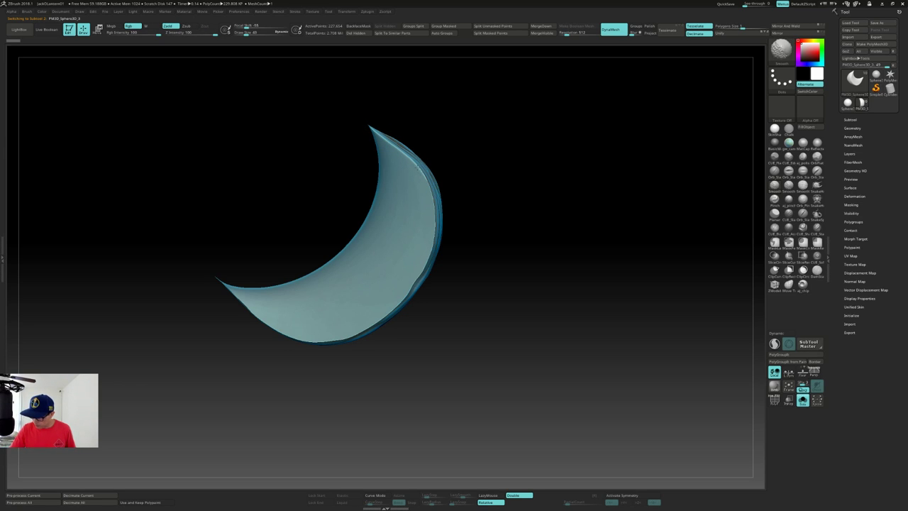
pyautogui.moveTo(432, 207); pyautogui.dragTo(433, 206, button='right')
pyautogui.keyDown('shift'); pyautogui.moveTo(428, 255); pyautogui.dragTo(397, 302); pyautogui.keyUp('shift')
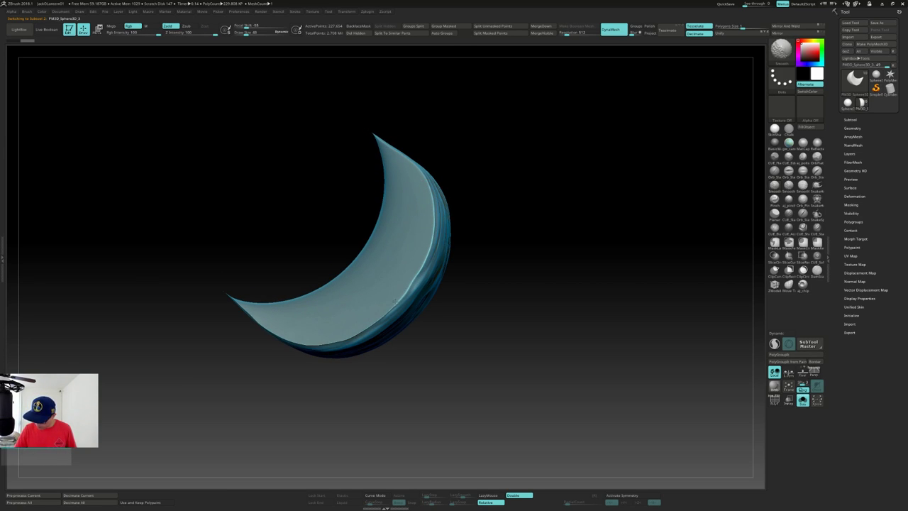
pyautogui.keyDown('shift'); pyautogui.moveTo(244, 310); pyautogui.dragTo(224, 282); pyautogui.keyUp('shift')
# Smooth the opposite long outer edge of the new segment along its curve.
pyautogui.moveTo(223, 278); pyautogui.dragTo(383, 268, button='right')
pyautogui.moveTo(504, 146); pyautogui.dragTo(485, 187)
pyautogui.moveTo(485, 187)
pyautogui.mouseDown(button='right')
pyautogui.moveTo(488, 203)
pyautogui.moveTo(462, 215)
pyautogui.moveTo(407, 206)
pyautogui.mouseUp(button='right')
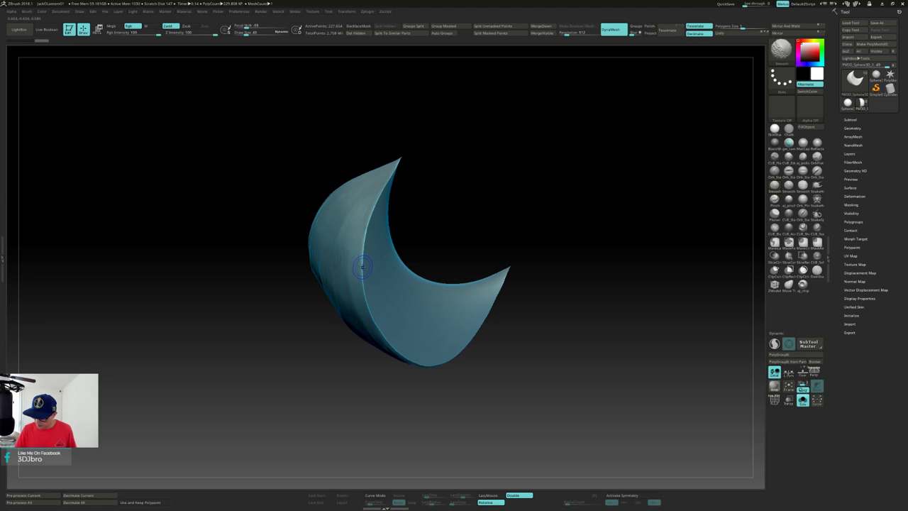
pyautogui.keyDown('alt'); pyautogui.moveTo(363, 263); pyautogui.dragTo(339, 193, button='right'); pyautogui.keyUp('alt')
pyautogui.keyDown('shift'); pyautogui.moveTo(371, 280); pyautogui.dragTo(383, 288); pyautogui.keyUp('shift')
pyautogui.moveTo(411, 280); pyautogui.dragTo(382, 286, button='right')
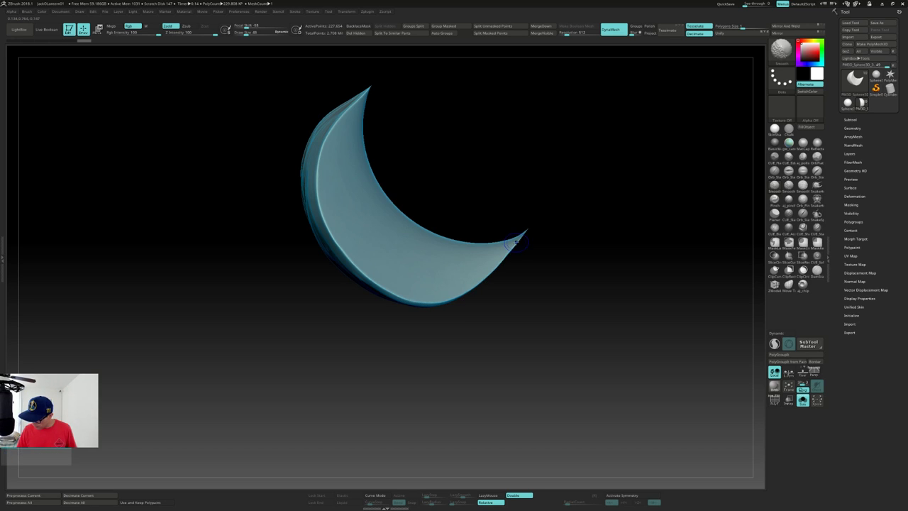
# Smooth the end of the outer edge and the tip corners, and remesh the segment with DynaMesh.
pyautogui.moveTo(534, 223)
pyautogui.mouseDown(button='right')
pyautogui.moveTo(519, 266)
pyautogui.moveTo(521, 249)
pyautogui.moveTo(492, 261)
pyautogui.mouseUp(button='right')
pyautogui.moveTo(490, 277)
pyautogui.mouseDown()
pyautogui.moveTo(482, 286)
pyautogui.moveTo(498, 268)
pyautogui.mouseUp()
pyautogui.moveTo(467, 316)
pyautogui.mouseDown(button='right')
pyautogui.moveTo(500, 296)
pyautogui.moveTo(501, 278)
pyautogui.mouseUp(button='right')
pyautogui.keyDown('shift'); pyautogui.moveTo(500, 276); pyautogui.dragTo(511, 259); pyautogui.keyUp('shift')
pyautogui.moveTo(563, 216); pyautogui.dragTo(564, 211, button='right')
pyautogui.moveTo(430, 158); pyautogui.dragTo(418, 147, button='right')
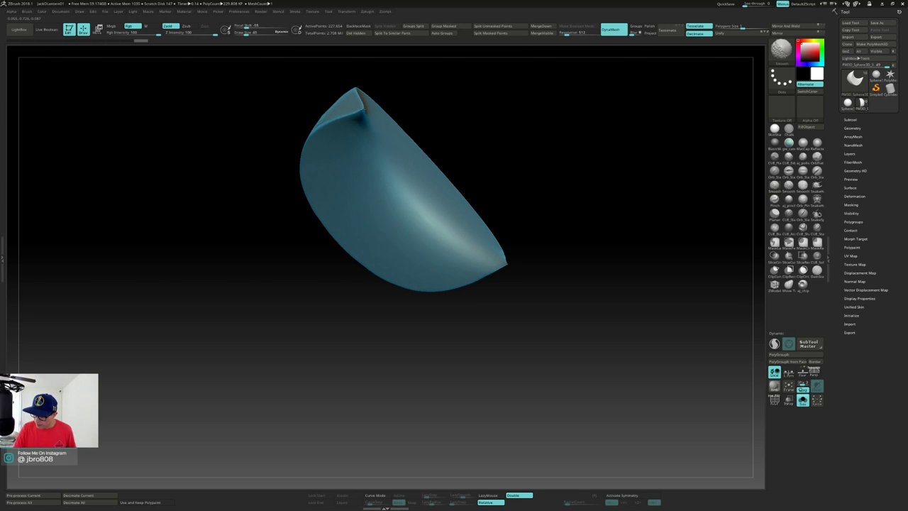
pyautogui.keyDown('ctrl'); pyautogui.moveTo(523, 136); pyautogui.dragTo(522, 163); pyautogui.keyUp('ctrl')
# Blunt the sharp end of the segment's lower tip by smoothing and trimming it.
pyautogui.moveTo(526, 178)
pyautogui.keyDown('alt'); pyautogui.mouseDown(button='right')
pyautogui.moveTo(502, 189)
pyautogui.moveTo(502, 213)
pyautogui.mouseUp(button='right'); pyautogui.keyUp('alt')
pyautogui.moveTo(487, 283)
pyautogui.mouseDown(button='right')
pyautogui.moveTo(484, 300)
pyautogui.moveTo(584, 274)
pyautogui.moveTo(590, 310)
pyautogui.moveTo(628, 334)
pyautogui.moveTo(582, 274)
pyautogui.moveTo(540, 254)
pyautogui.mouseUp(button='right')
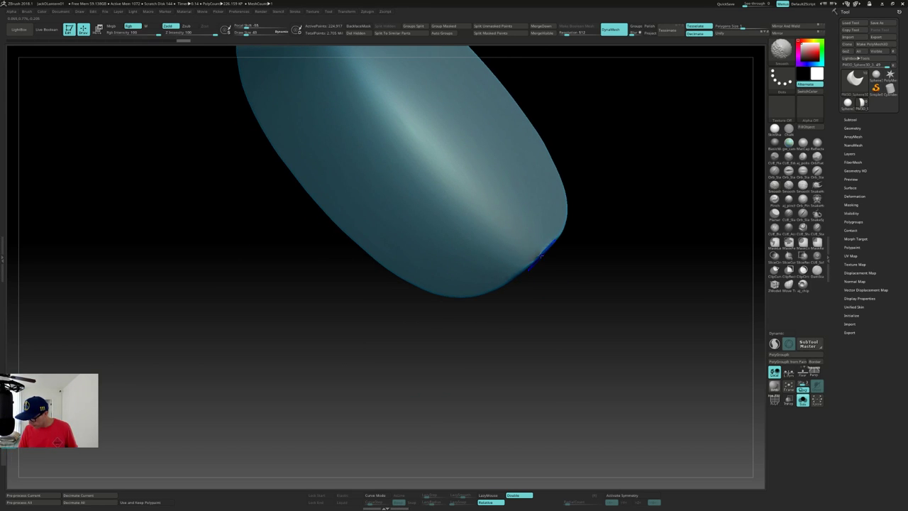
pyautogui.moveTo(535, 258)
pyautogui.mouseDown()
pyautogui.moveTo(577, 279)
pyautogui.moveTo(578, 241)
pyautogui.mouseUp()
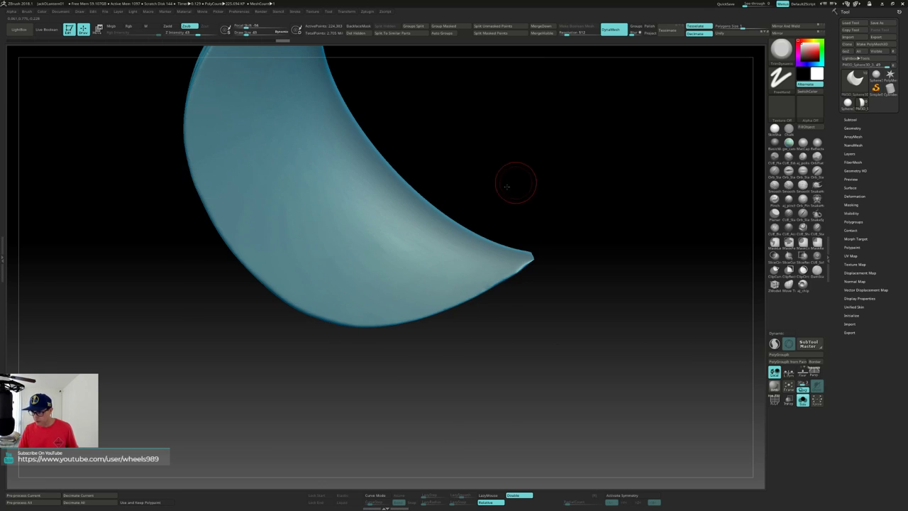
# Round the pinched inner corner at the upper tip with smoothing strokes, remeshing the segment with DynaMesh.
pyautogui.keyDown('alt'); pyautogui.moveTo(508, 183); pyautogui.dragTo(499, 343); pyautogui.keyUp('alt')
pyautogui.moveTo(447, 227)
pyautogui.mouseDown()
pyautogui.moveTo(390, 178)
pyautogui.moveTo(395, 200)
pyautogui.moveTo(405, 183)
pyautogui.moveTo(389, 191)
pyautogui.moveTo(319, 191)
pyautogui.moveTo(358, 190)
pyautogui.mouseUp()
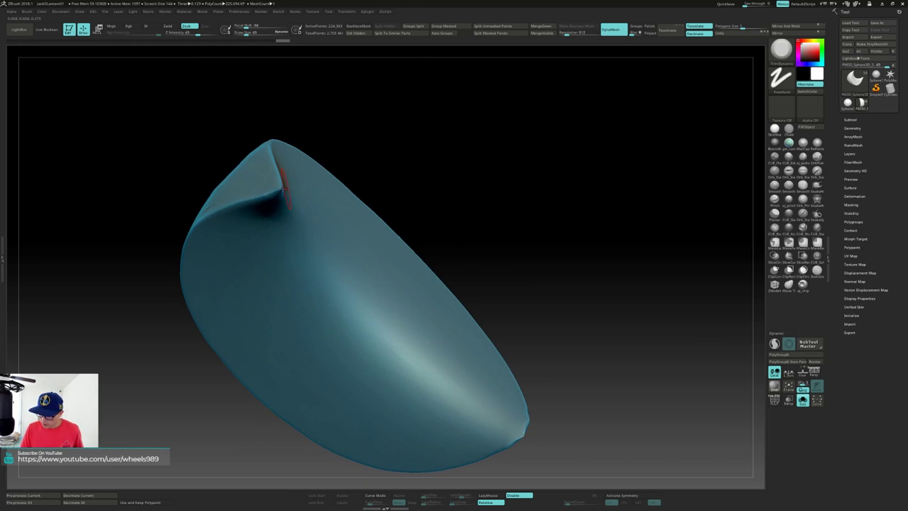
pyautogui.keyDown('shift'); pyautogui.moveTo(280, 187); pyautogui.dragTo(281, 186); pyautogui.keyUp('shift')
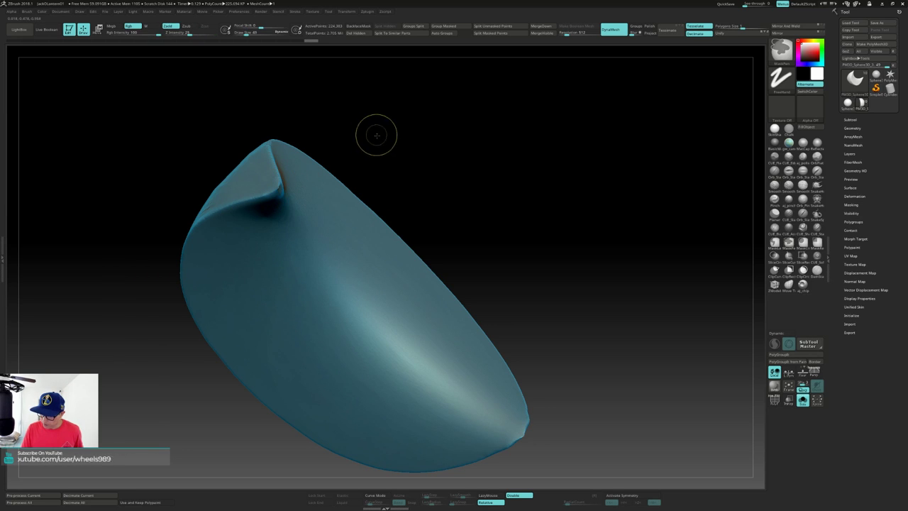
pyautogui.keyDown('ctrl'); pyautogui.moveTo(359, 160); pyautogui.dragTo(370, 176); pyautogui.keyUp('ctrl')
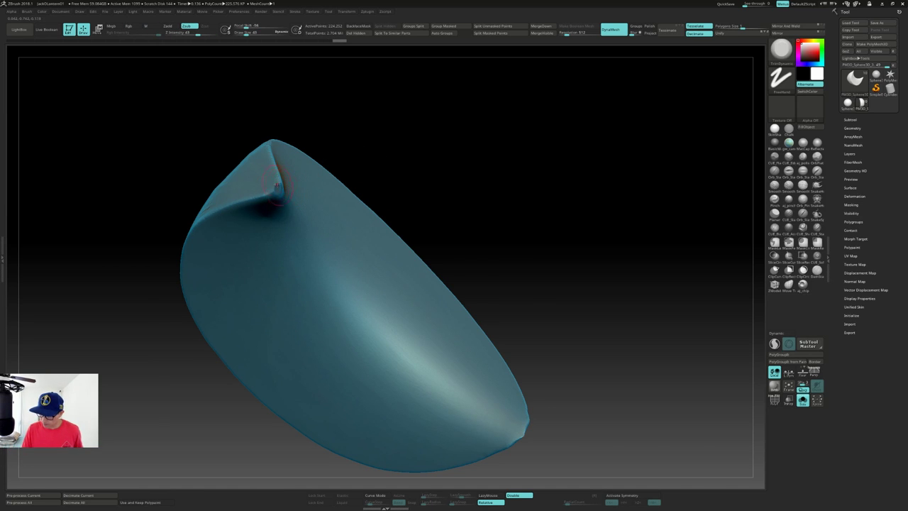
pyautogui.moveTo(278, 186); pyautogui.dragTo(304, 184, button='right')
pyautogui.moveTo(319, 192)
pyautogui.keyDown('shift'); pyautogui.mouseDown()
pyautogui.moveTo(333, 206)
pyautogui.moveTo(343, 196)
pyautogui.mouseUp(); pyautogui.keyUp('shift')
pyautogui.moveTo(343, 195); pyautogui.dragTo(352, 182, button='right')
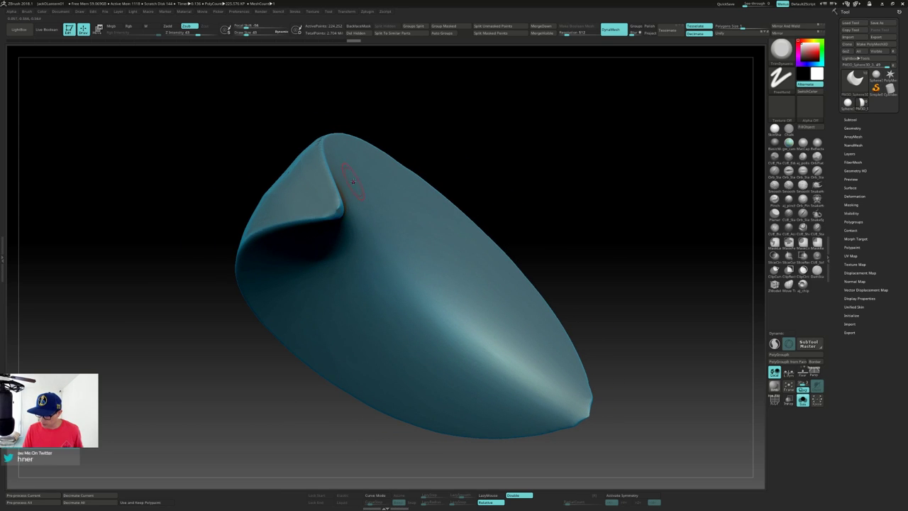
pyautogui.moveTo(405, 170); pyautogui.dragTo(474, 171, button='right')
pyautogui.keyDown('ctrl'); pyautogui.moveTo(546, 178); pyautogui.dragTo(543, 121, button='right'); pyautogui.keyUp('ctrl')
pyautogui.keyDown('ctrl'); pyautogui.moveTo(588, 196); pyautogui.dragTo(577, 243); pyautogui.keyUp('ctrl')
# Bevel the upper half of the isolated segment's long outer edge with TrimDynamic strokes, starting at the upper tip.
pyautogui.hotkey('alt', 's')
pyautogui.moveTo(534, 222)
pyautogui.mouseDown(button='right')
pyautogui.moveTo(523, 212)
pyautogui.moveTo(536, 210)
pyautogui.moveTo(481, 239)
pyautogui.moveTo(474, 278)
pyautogui.moveTo(454, 219)
pyautogui.moveTo(448, 229)
pyautogui.moveTo(441, 212)
pyautogui.mouseUp(button='right')
pyautogui.hotkey('alt', 's')
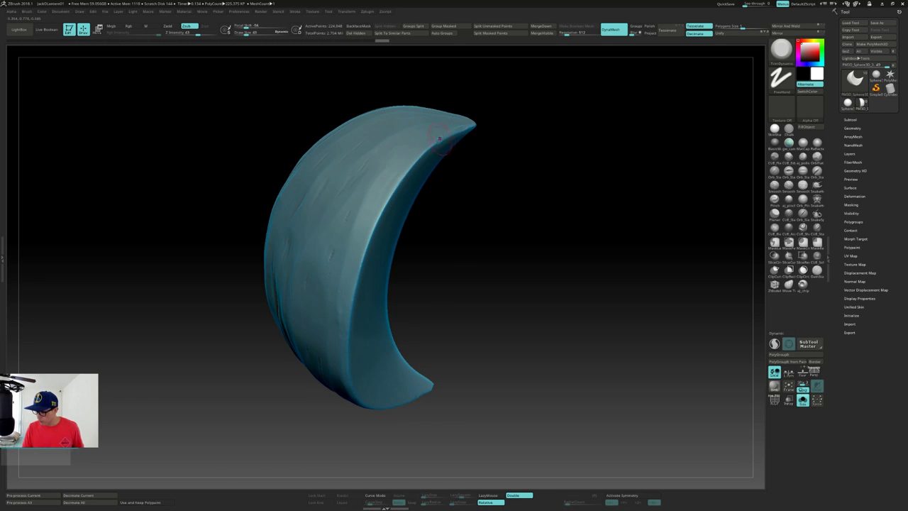
pyautogui.moveTo(439, 141); pyautogui.dragTo(428, 149)
pyautogui.moveTo(453, 147); pyautogui.dragTo(469, 142, button='right')
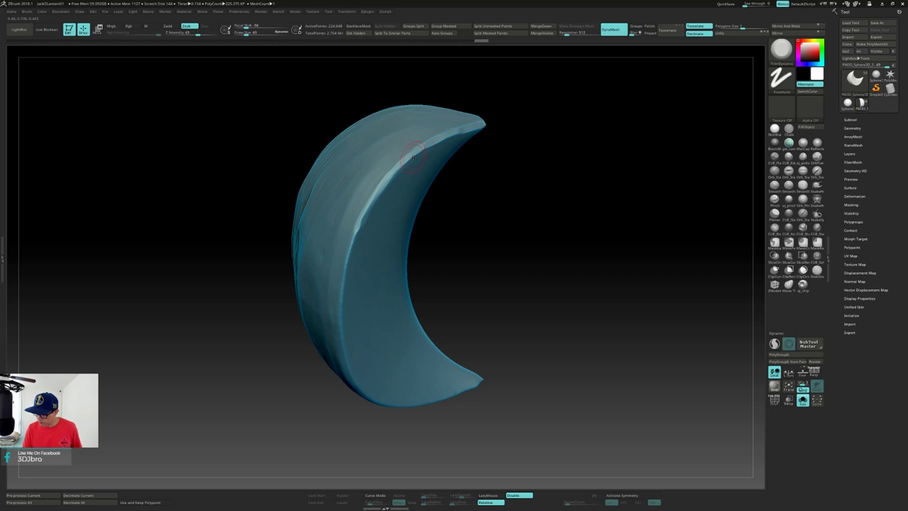
pyautogui.keyDown('alt'); pyautogui.moveTo(345, 310); pyautogui.dragTo(351, 227, button='right'); pyautogui.keyUp('alt')
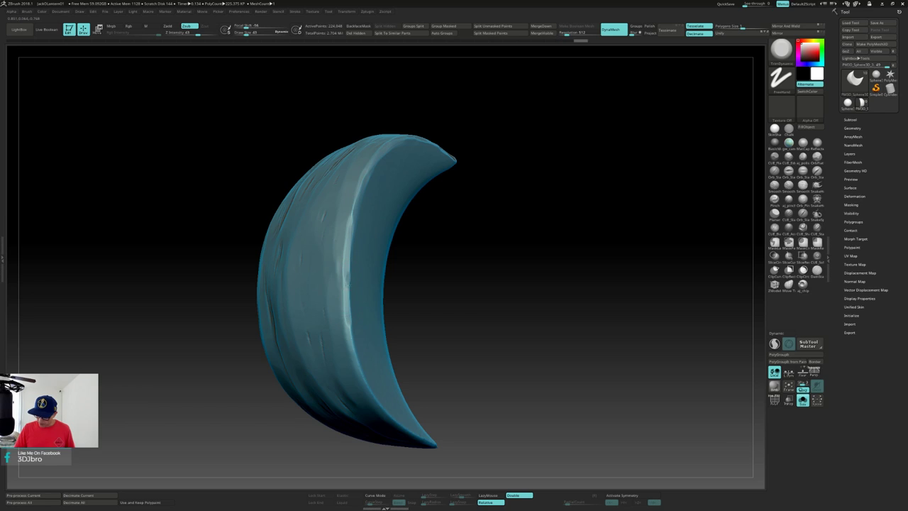
pyautogui.moveTo(355, 360); pyautogui.dragTo(348, 261, button='right')
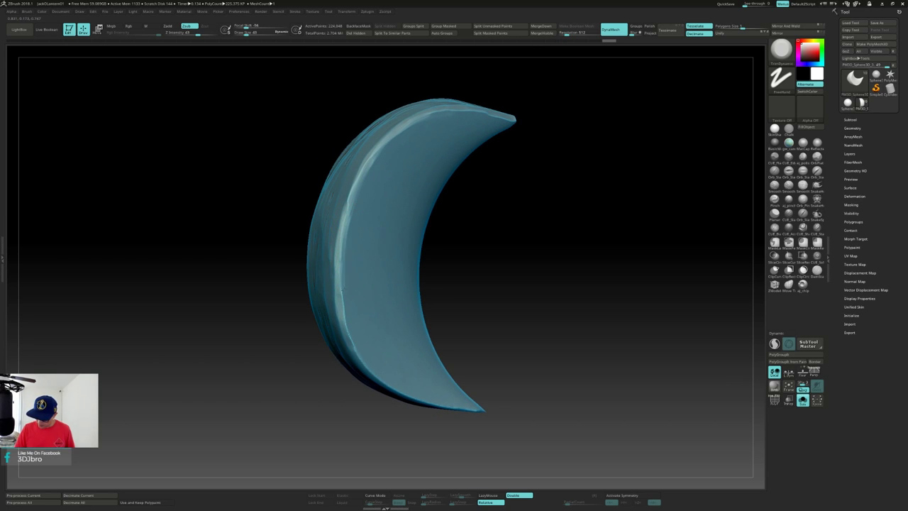
# Continue the bevel along the lower half of the same outer edge and trim the corner at the lower tip.
pyautogui.moveTo(343, 352); pyautogui.dragTo(353, 365)
pyautogui.keyDown('alt'); pyautogui.moveTo(350, 362); pyautogui.dragTo(335, 293, button='right'); pyautogui.keyUp('alt')
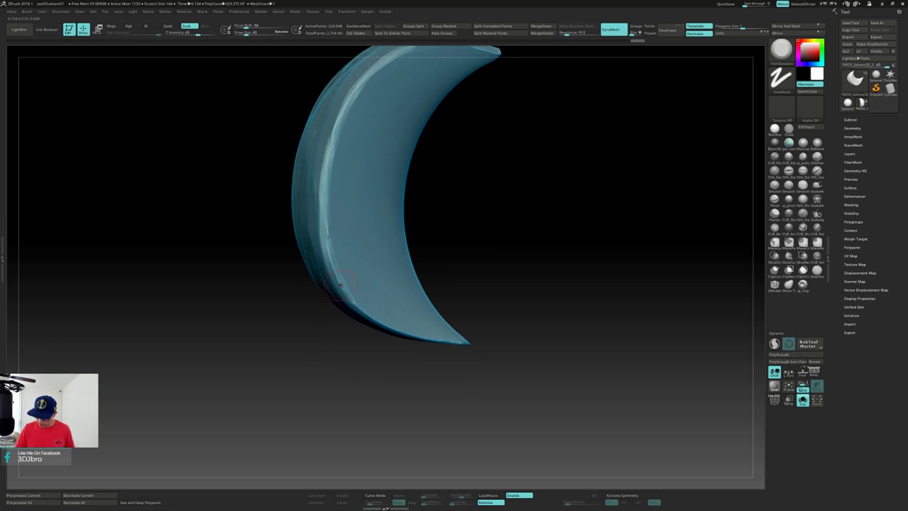
pyautogui.moveTo(331, 217); pyautogui.dragTo(330, 249)
pyautogui.moveTo(342, 347); pyautogui.dragTo(349, 298, button='right')
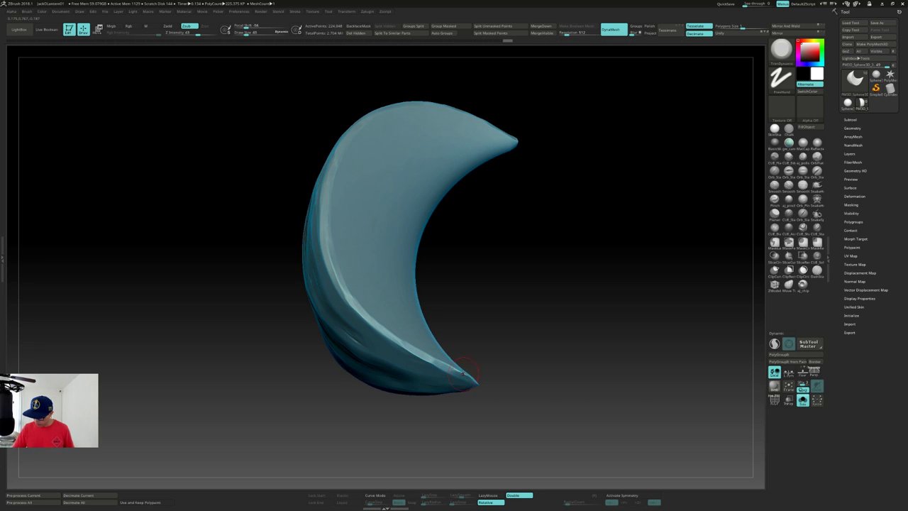
pyautogui.moveTo(466, 350)
pyautogui.mouseDown(button='right')
pyautogui.moveTo(482, 357)
pyautogui.moveTo(477, 376)
pyautogui.mouseUp(button='right')
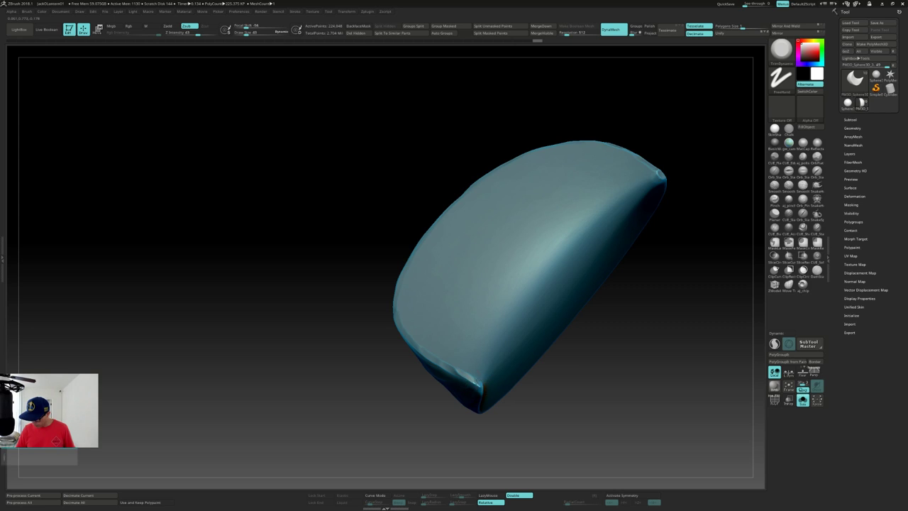
pyautogui.moveTo(471, 382); pyautogui.dragTo(476, 386)
# Bevel the segment's opposite long outer edge with TrimDynamic from the upper tip down to the lower tip.
pyautogui.moveTo(476, 386)
pyautogui.mouseDown(button='right')
pyautogui.moveTo(542, 326)
pyautogui.moveTo(598, 236)
pyautogui.moveTo(692, 255)
pyautogui.mouseUp(button='right')
pyautogui.moveTo(367, 158); pyautogui.dragTo(412, 159)
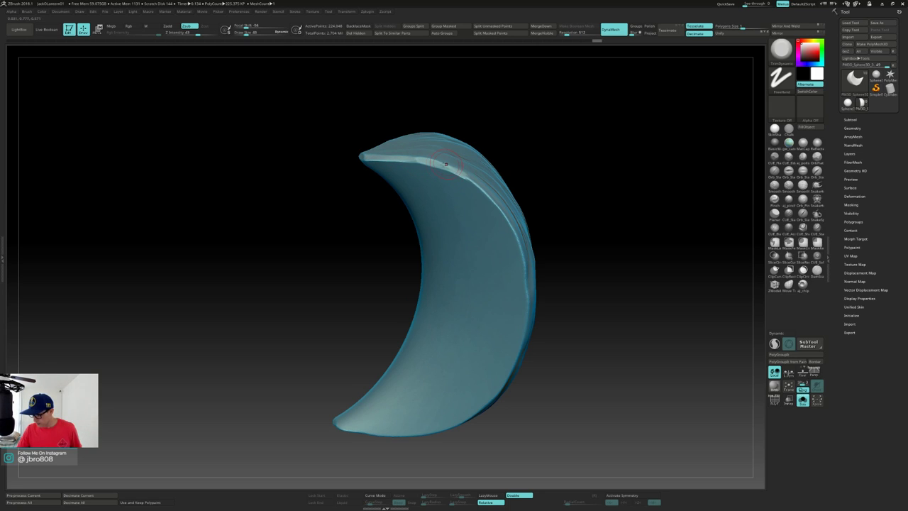
pyautogui.moveTo(469, 178); pyautogui.dragTo(495, 204)
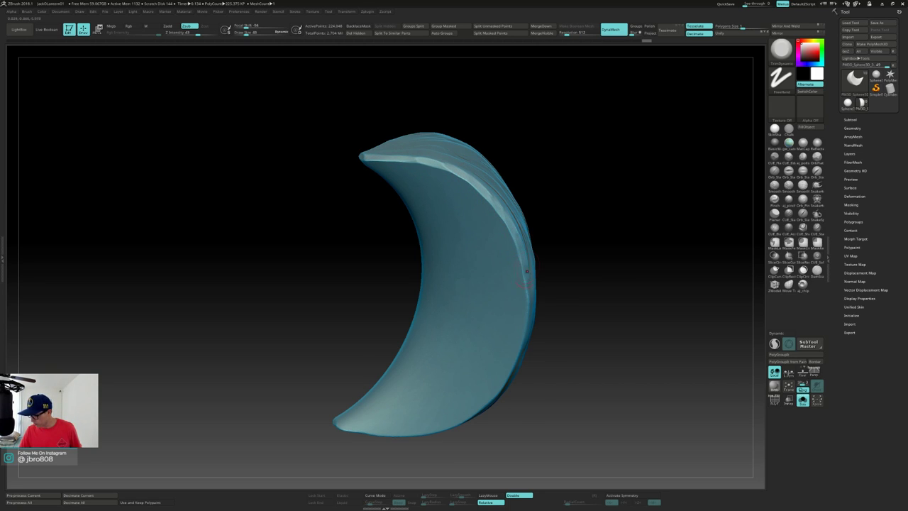
pyautogui.moveTo(527, 275); pyautogui.dragTo(523, 254, button='right')
pyautogui.moveTo(523, 254); pyautogui.dragTo(526, 311)
pyautogui.moveTo(509, 211); pyautogui.dragTo(507, 266)
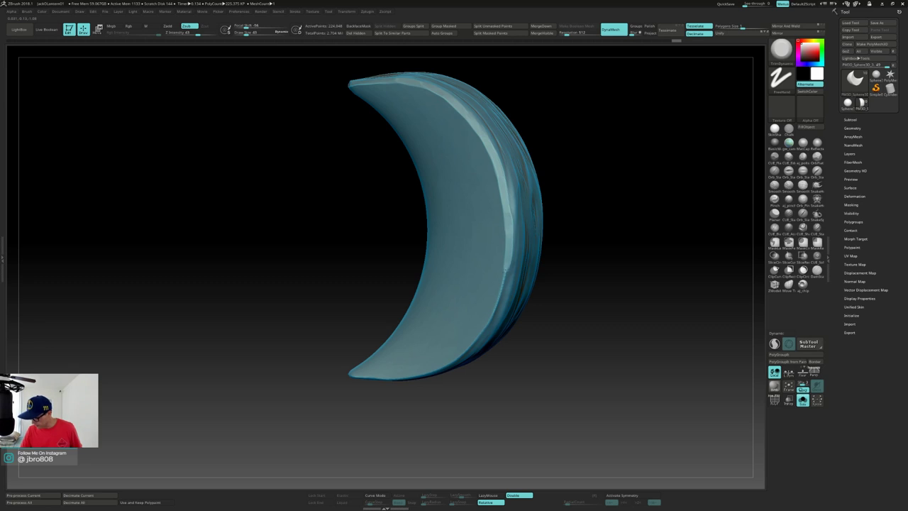
pyautogui.moveTo(498, 287); pyautogui.dragTo(506, 267, button='right')
pyautogui.moveTo(504, 261)
pyautogui.mouseDown()
pyautogui.moveTo(490, 323)
pyautogui.moveTo(451, 361)
pyautogui.mouseUp()
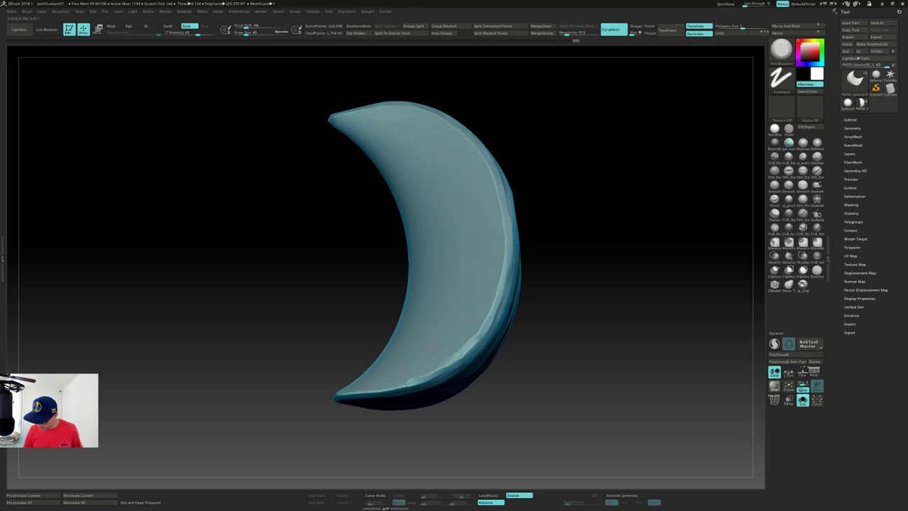
# Show the whole pumpkin again, select the next untreated segment and isolate it.
pyautogui.moveTo(505, 266)
pyautogui.mouseDown(button='right')
pyautogui.moveTo(539, 282)
pyautogui.moveTo(544, 269)
pyautogui.mouseUp(button='right')
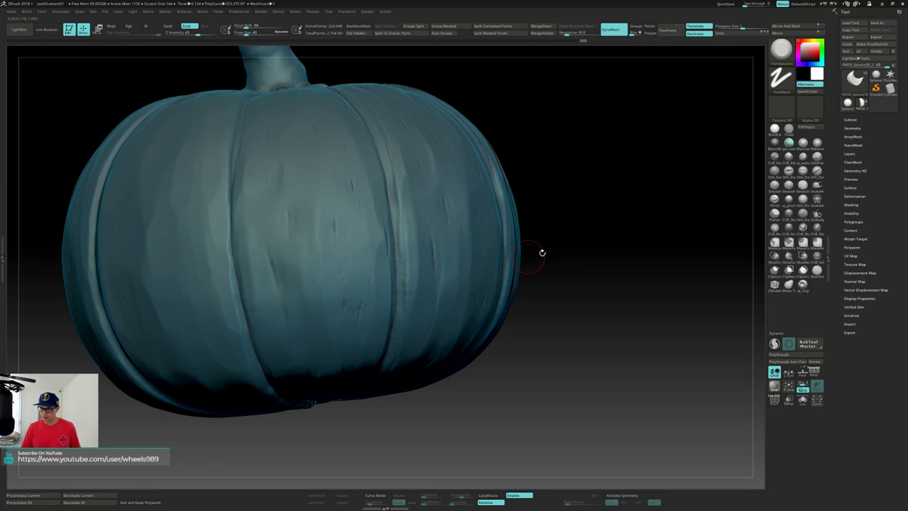
pyautogui.keyDown('ctrl'); pyautogui.moveTo(542, 253); pyautogui.dragTo(523, 250, button='right'); pyautogui.keyUp('ctrl')
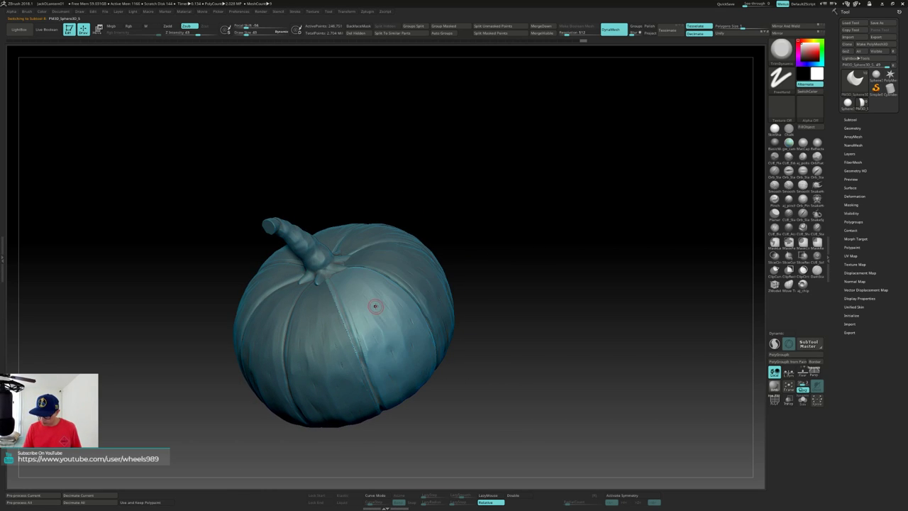
pyautogui.hotkey('shift', 'alt', 's')
pyautogui.moveTo(376, 305); pyautogui.dragTo(451, 231, button='right')
pyautogui.moveTo(351, 210); pyautogui.dragTo(355, 223, button='right')
pyautogui.press('shift')
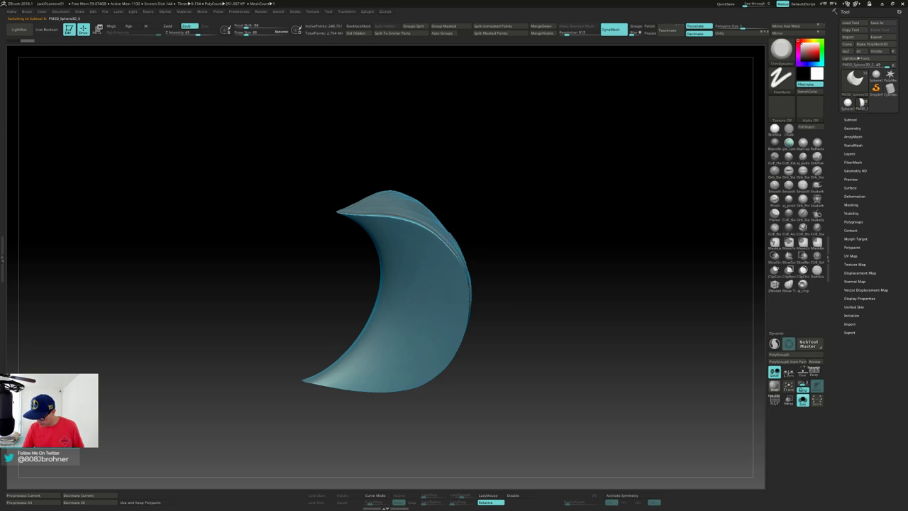
# Smooth the first long outer edge of the newly isolated segment from the upper tip to the lower tip.
pyautogui.moveTo(447, 247); pyautogui.dragTo(424, 224, button='right')
pyautogui.keyDown('shift'); pyautogui.moveTo(423, 224); pyautogui.dragTo(450, 252); pyautogui.keyUp('shift')
pyautogui.keyDown('alt'); pyautogui.moveTo(468, 277); pyautogui.dragTo(427, 215, button='right'); pyautogui.keyUp('alt')
pyautogui.keyDown('shift'); pyautogui.moveTo(434, 248); pyautogui.dragTo(437, 270); pyautogui.keyUp('shift')
pyautogui.moveTo(437, 278); pyautogui.dragTo(430, 244, button='right')
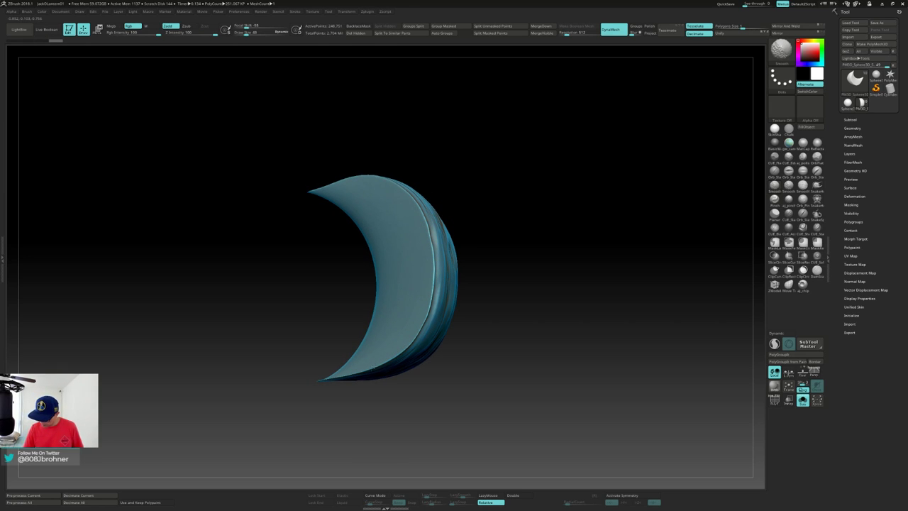
pyautogui.keyDown('shift'); pyautogui.moveTo(338, 378); pyautogui.dragTo(359, 352); pyautogui.keyUp('shift')
# Smooth the long outer edge on the other side of the new segment along its whole curve.
pyautogui.moveTo(361, 349); pyautogui.dragTo(428, 334, button='right')
pyautogui.moveTo(363, 246); pyautogui.dragTo(405, 260, button='right')
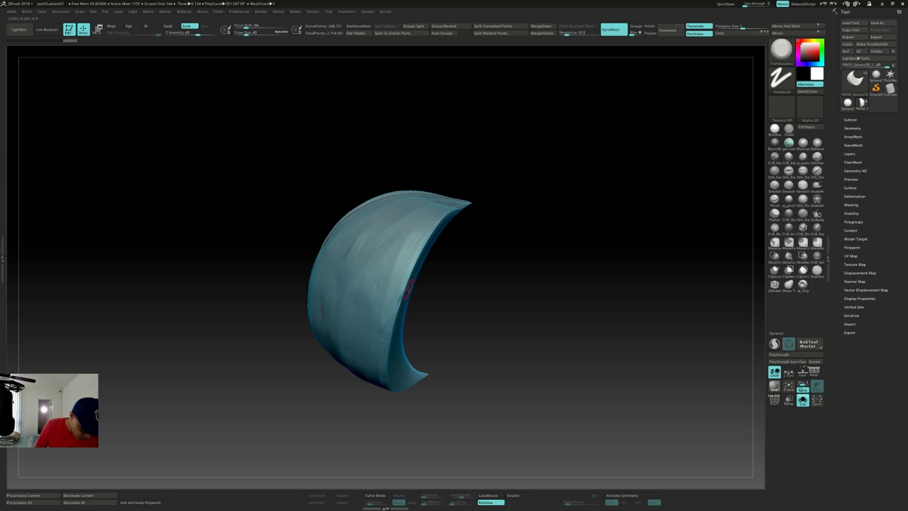
pyautogui.moveTo(424, 272); pyautogui.dragTo(462, 310, button='right')
pyautogui.press('shift')
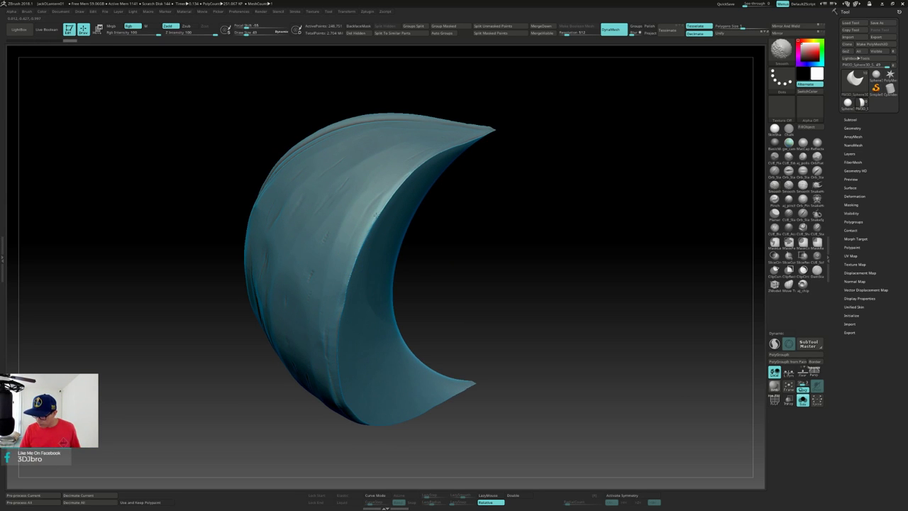
pyautogui.moveTo(496, 130); pyautogui.dragTo(435, 161)
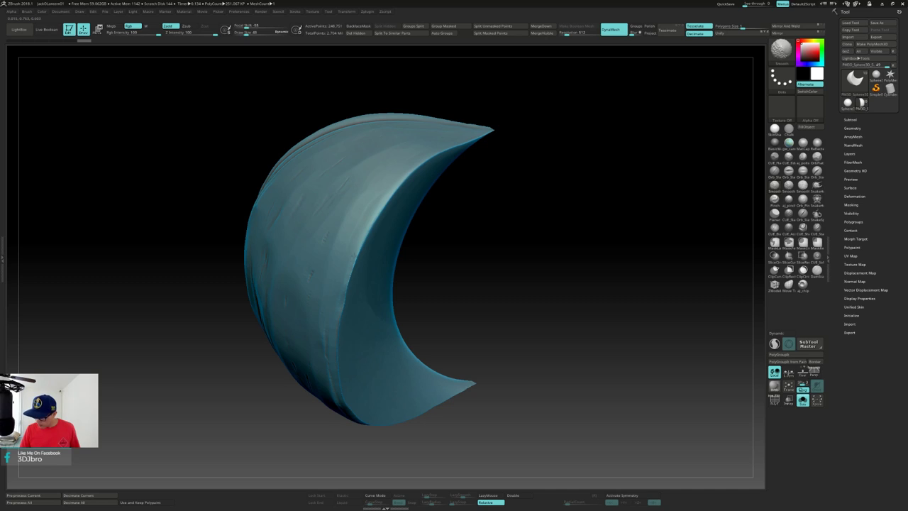
pyautogui.moveTo(341, 385)
pyautogui.keyDown('alt'); pyautogui.mouseDown(button='right')
pyautogui.moveTo(339, 326)
pyautogui.moveTo(312, 296)
pyautogui.mouseUp(button='right'); pyautogui.keyUp('alt')
pyautogui.keyDown('shift'); pyautogui.moveTo(335, 298); pyautogui.dragTo(337, 309); pyautogui.keyUp('shift')
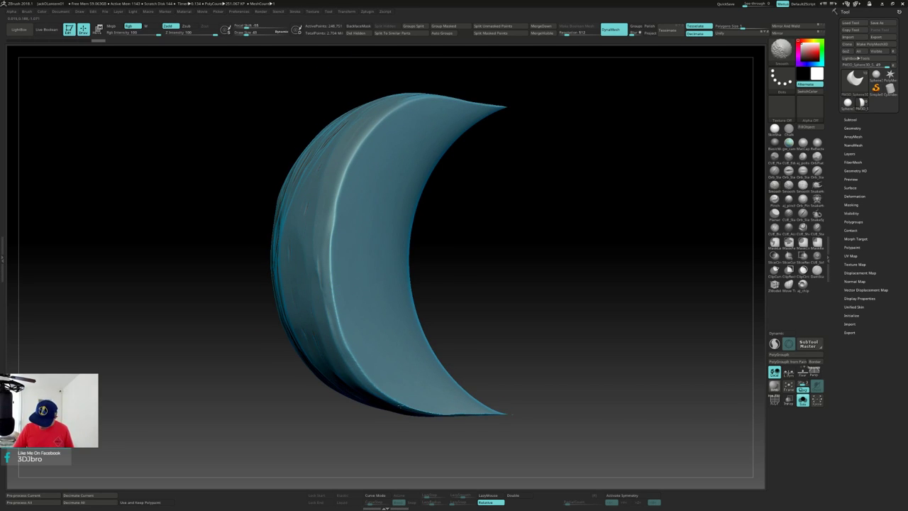
# Soften the pinched inner corner at the lower tip with smoothing strokes and remesh the segment with DynaMesh.
pyautogui.moveTo(501, 404)
pyautogui.mouseDown(button='right')
pyautogui.moveTo(480, 356)
pyautogui.moveTo(517, 407)
pyautogui.mouseUp(button='right')
pyautogui.moveTo(550, 380); pyautogui.dragTo(527, 340, button='right')
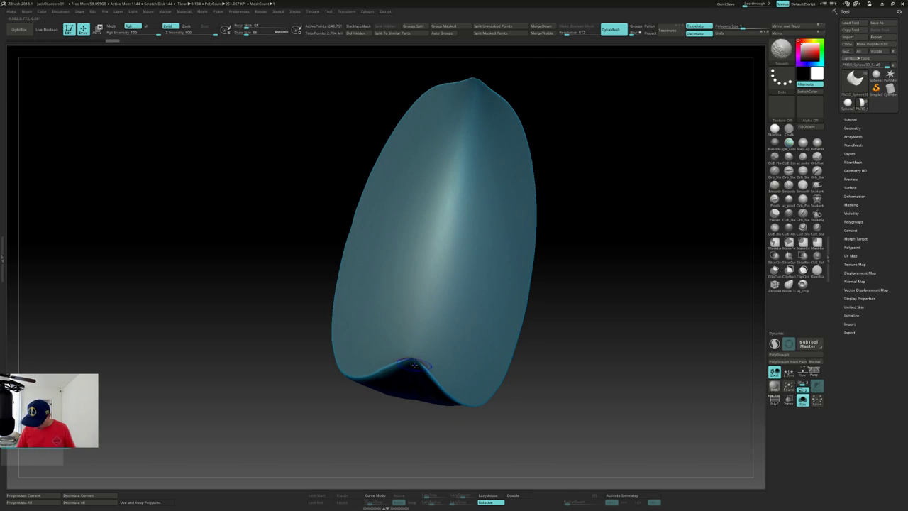
pyautogui.keyDown('shift'); pyautogui.moveTo(413, 360); pyautogui.dragTo(418, 354); pyautogui.keyUp('shift')
pyautogui.moveTo(420, 349)
pyautogui.mouseDown(button='right')
pyautogui.moveTo(416, 371)
pyautogui.moveTo(374, 342)
pyautogui.moveTo(500, 364)
pyautogui.mouseUp(button='right')
pyautogui.press('shift')
pyautogui.keyDown('ctrl'); pyautogui.moveTo(637, 323); pyautogui.dragTo(633, 367); pyautogui.keyUp('ctrl')
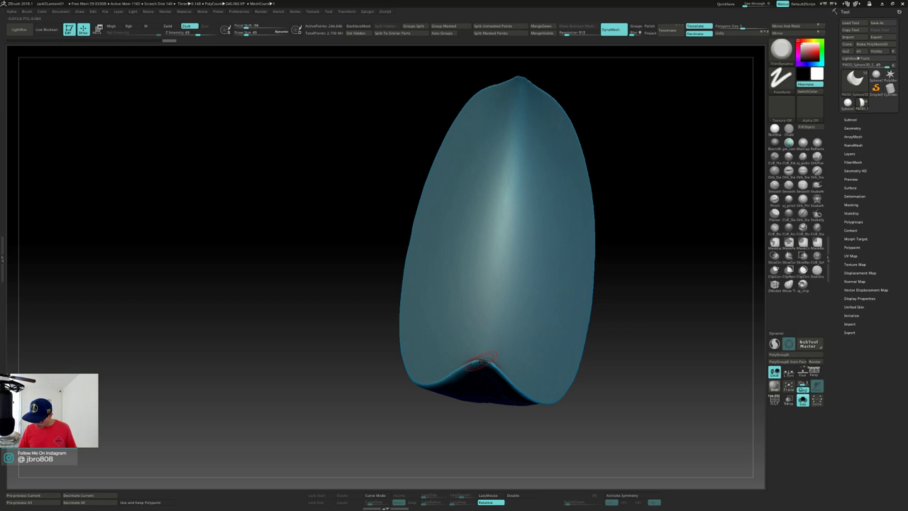
# Smooth the lower tip's inner corner once more, remesh with DynaMesh and flatten the corner with TrimDynamic.
pyautogui.moveTo(485, 357); pyautogui.dragTo(487, 366, button='right')
pyautogui.keyDown('shift'); pyautogui.moveTo(477, 363); pyautogui.dragTo(495, 363); pyautogui.keyUp('shift')
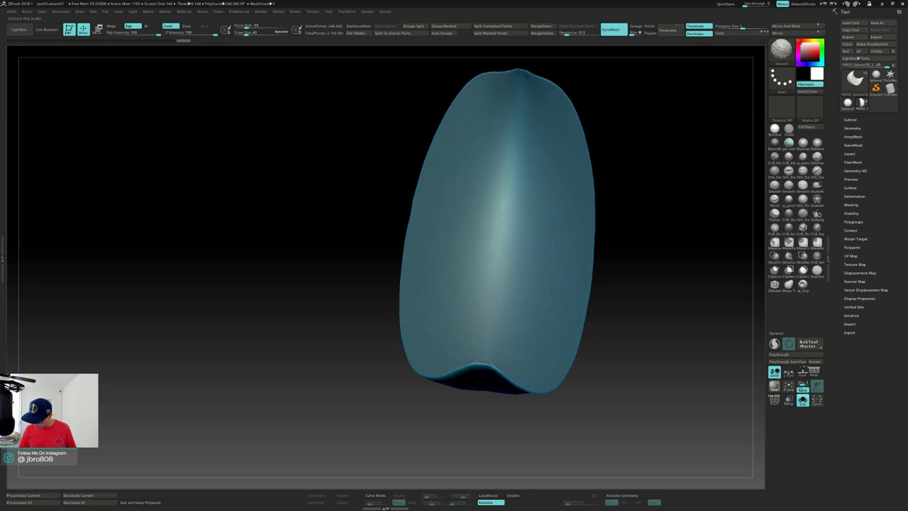
pyautogui.keyDown('ctrl'); pyautogui.moveTo(612, 332); pyautogui.dragTo(611, 363); pyautogui.keyUp('ctrl')
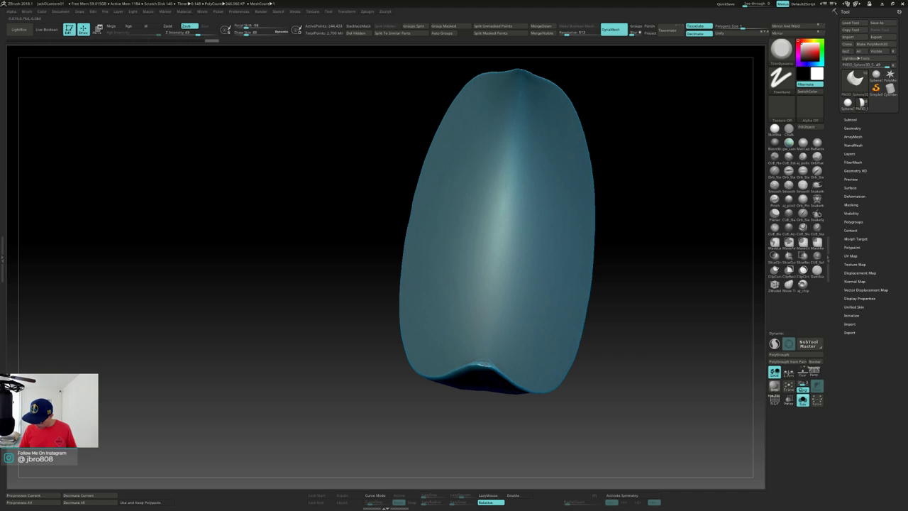
pyautogui.moveTo(489, 364)
pyautogui.mouseDown()
pyautogui.moveTo(478, 362)
pyautogui.moveTo(493, 360)
pyautogui.mouseUp()
# Smooth the inner notch at the upper tip, remesh the segment with DynaMesh and trim the notch to a flat bevel.
pyautogui.moveTo(611, 134)
pyautogui.mouseDown(button='right')
pyautogui.moveTo(606, 209)
pyautogui.moveTo(569, 271)
pyautogui.moveTo(551, 182)
pyautogui.moveTo(549, 231)
pyautogui.mouseUp(button='right')
pyautogui.keyDown('alt'); pyautogui.moveTo(536, 144); pyautogui.dragTo(521, 284, button='right'); pyautogui.keyUp('alt')
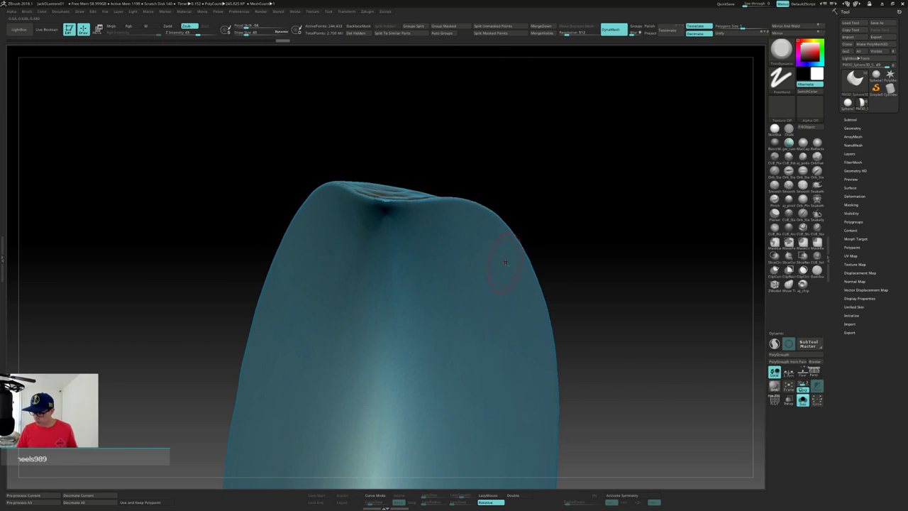
pyautogui.keyDown('shift'); pyautogui.moveTo(387, 206); pyautogui.dragTo(381, 202); pyautogui.keyUp('shift')
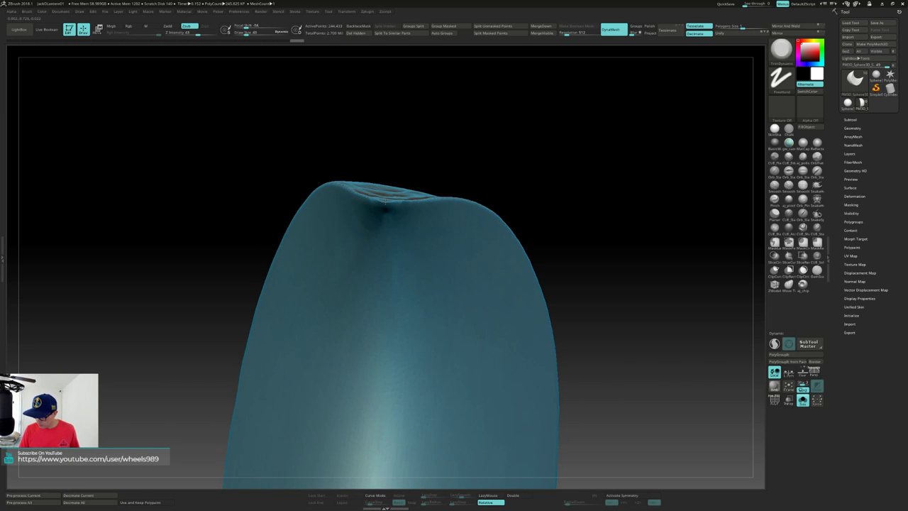
pyautogui.press('shift')
pyautogui.keyDown('ctrl'); pyautogui.moveTo(415, 156); pyautogui.dragTo(425, 167); pyautogui.keyUp('ctrl')
pyautogui.moveTo(389, 204); pyautogui.dragTo(374, 200)
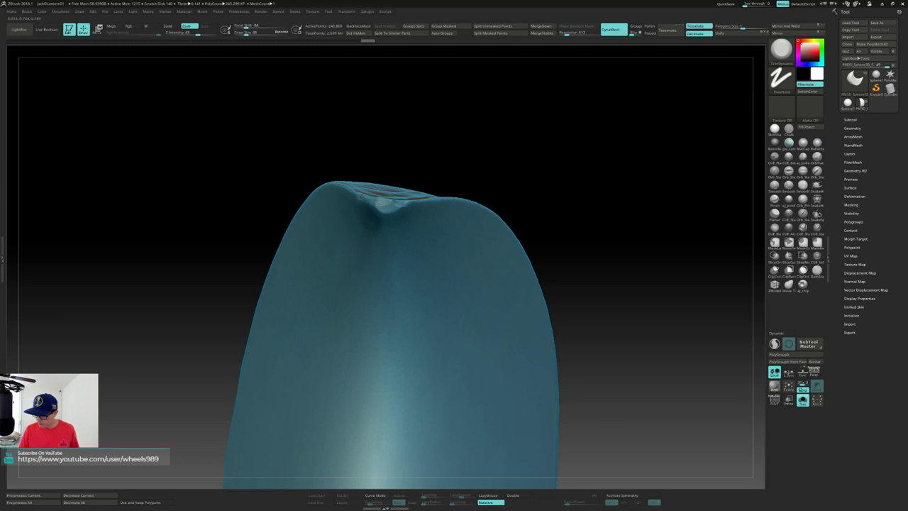
pyautogui.moveTo(413, 189); pyautogui.dragTo(464, 262, button='right')
pyautogui.moveTo(383, 212); pyautogui.dragTo(402, 207)
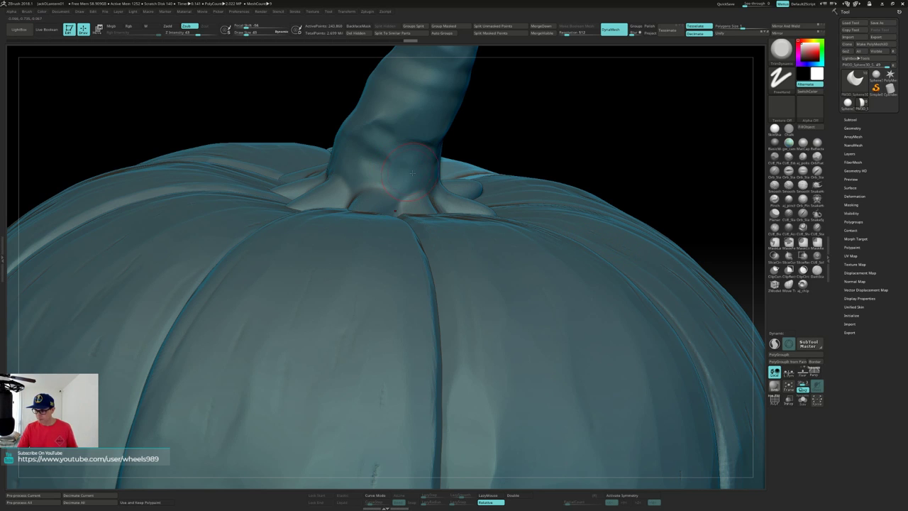
# Check the segment against the whole pumpkin, isolate it again and trim the corners of its upper tip.
pyautogui.moveTo(512, 147); pyautogui.dragTo(532, 146)
pyautogui.moveTo(605, 132); pyautogui.dragTo(507, 146)
pyautogui.press('f')
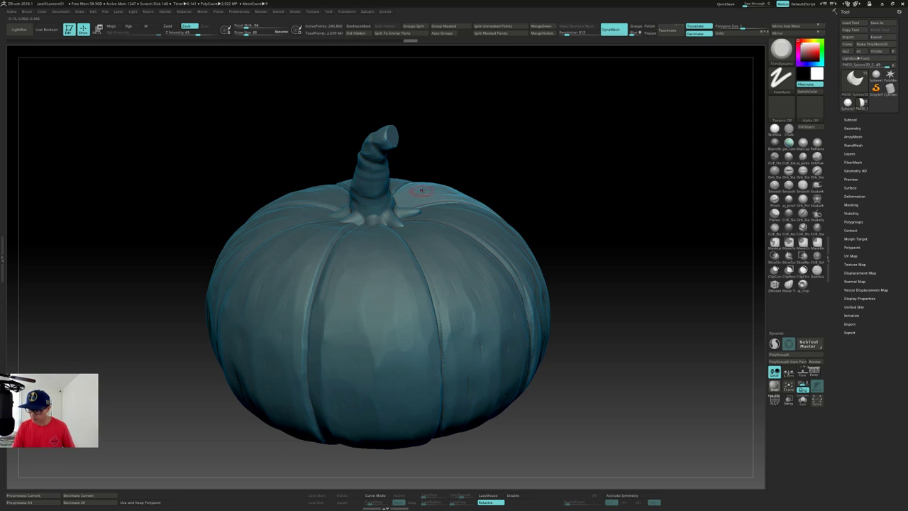
pyautogui.hotkey('shift', 's')
pyautogui.moveTo(496, 228); pyautogui.dragTo(484, 257)
pyautogui.moveTo(281, 220); pyautogui.dragTo(387, 200)
pyautogui.moveTo(406, 202); pyautogui.dragTo(418, 226, button='right')
pyautogui.moveTo(426, 204); pyautogui.dragTo(449, 207)
pyautogui.moveTo(490, 205)
pyautogui.mouseDown(button='right')
pyautogui.moveTo(432, 213)
pyautogui.moveTo(483, 216)
pyautogui.moveTo(503, 238)
pyautogui.moveTo(487, 206)
pyautogui.mouseUp(button='right')
# Bevel the outer edge just below the segment's upper tip with TrimDynamic strokes.
pyautogui.moveTo(369, 108); pyautogui.dragTo(441, 233)
pyautogui.moveTo(386, 128); pyautogui.dragTo(400, 149)
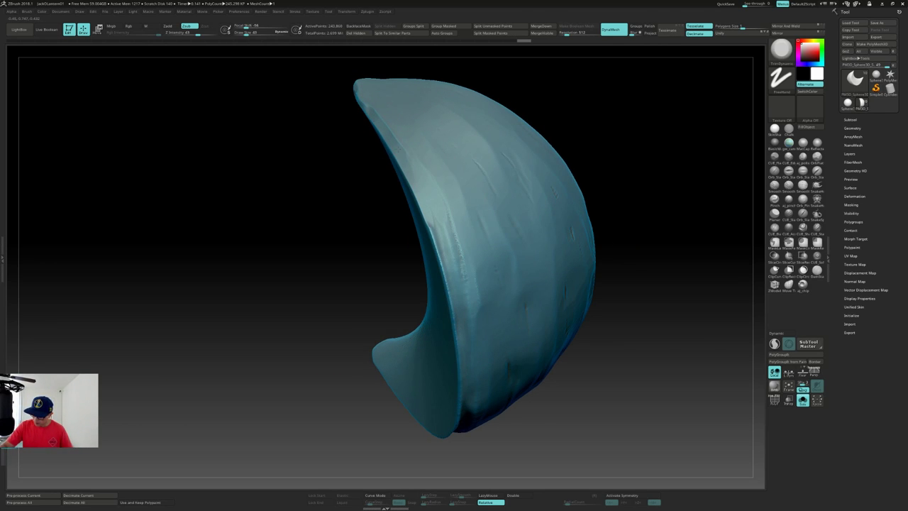
pyautogui.moveTo(375, 121); pyautogui.dragTo(388, 120, button='right')
pyautogui.moveTo(360, 116)
pyautogui.mouseDown()
pyautogui.moveTo(415, 174)
pyautogui.moveTo(448, 239)
pyautogui.mouseUp()
pyautogui.moveTo(448, 240)
pyautogui.mouseDown(button='right')
pyautogui.moveTo(428, 213)
pyautogui.moveTo(422, 174)
pyautogui.mouseUp(button='right')
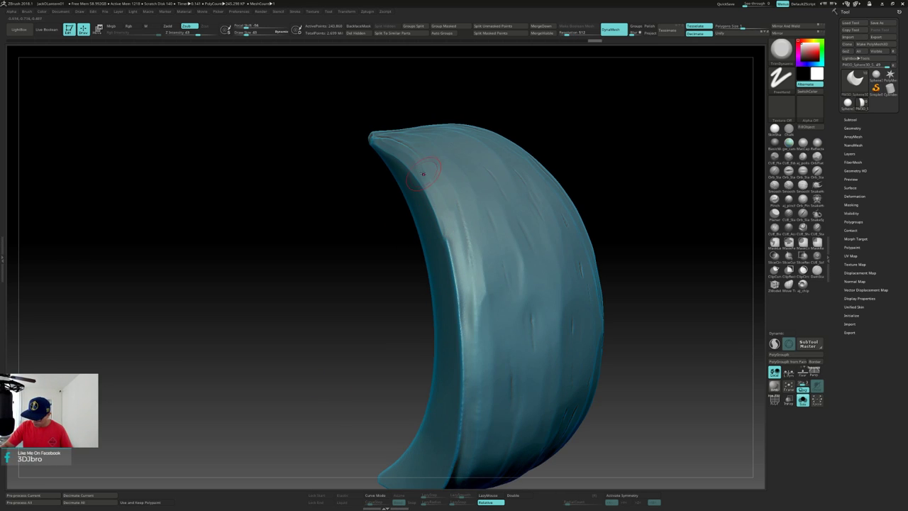
# Extend the bevel down the middle of the same outer edge with long overlapping trim strokes.
pyautogui.moveTo(407, 168); pyautogui.dragTo(454, 275)
pyautogui.moveTo(438, 211)
pyautogui.mouseDown()
pyautogui.moveTo(461, 297)
pyautogui.moveTo(463, 277)
pyautogui.mouseUp()
pyautogui.moveTo(464, 277)
pyautogui.keyDown('alt'); pyautogui.mouseDown(button='right')
pyautogui.moveTo(480, 206)
pyautogui.moveTo(495, 212)
pyautogui.mouseUp(button='right'); pyautogui.keyUp('alt')
pyautogui.moveTo(448, 156)
pyautogui.mouseDown()
pyautogui.moveTo(469, 217)
pyautogui.moveTo(474, 280)
pyautogui.mouseUp()
pyautogui.moveTo(476, 220); pyautogui.dragTo(478, 299)
pyautogui.keyDown('alt'); pyautogui.moveTo(485, 291); pyautogui.dragTo(483, 355, button='right'); pyautogui.keyUp('alt')
pyautogui.moveTo(479, 259); pyautogui.dragTo(469, 379)
# Carry the bevel around the lower curve of the edge to the lower tip and trim the tip's edge.
pyautogui.keyDown('alt'); pyautogui.moveTo(468, 378); pyautogui.dragTo(518, 275, button='right'); pyautogui.keyUp('alt')
pyautogui.moveTo(517, 248)
pyautogui.mouseDown()
pyautogui.moveTo(506, 303)
pyautogui.moveTo(480, 352)
pyautogui.mouseUp()
pyautogui.moveTo(518, 228)
pyautogui.mouseDown()
pyautogui.moveTo(498, 313)
pyautogui.moveTo(465, 373)
pyautogui.mouseUp()
pyautogui.moveTo(486, 340); pyautogui.dragTo(413, 429)
pyautogui.moveTo(376, 419)
pyautogui.mouseDown()
pyautogui.moveTo(421, 411)
pyautogui.moveTo(373, 447)
pyautogui.moveTo(422, 412)
pyautogui.mouseUp()
pyautogui.moveTo(376, 417); pyautogui.dragTo(425, 411)
pyautogui.moveTo(370, 446); pyautogui.dragTo(500, 349)
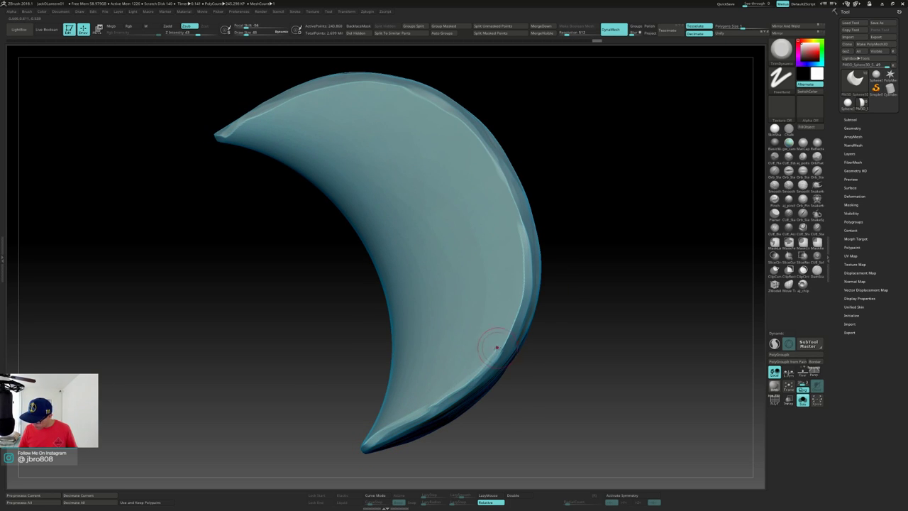
pyautogui.moveTo(514, 397); pyautogui.dragTo(467, 395)
pyautogui.moveTo(497, 352)
pyautogui.mouseDown()
pyautogui.moveTo(520, 285)
pyautogui.moveTo(520, 208)
pyautogui.moveTo(529, 255)
pyautogui.moveTo(509, 345)
pyautogui.mouseUp()
# Compare the segment with the whole pumpkin, isolate it again and trim its lower edge towards the tip.
pyautogui.moveTo(638, 289); pyautogui.dragTo(584, 280)
pyautogui.hotkey('shift', 's')
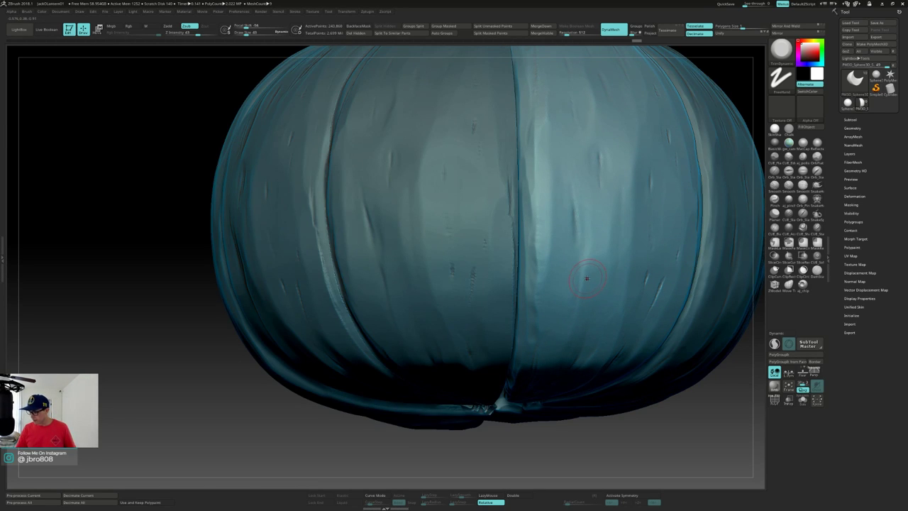
pyautogui.keyDown('alt'); pyautogui.moveTo(593, 283); pyautogui.dragTo(573, 213, button='right'); pyautogui.keyUp('alt')
pyautogui.moveTo(617, 186); pyautogui.dragTo(584, 199, button='right')
pyautogui.hotkey('shift', 's')
pyautogui.keyDown('alt'); pyautogui.moveTo(642, 204); pyautogui.dragTo(516, 256, button='right'); pyautogui.keyUp('alt')
pyautogui.moveTo(596, 230); pyautogui.dragTo(524, 229, button='right')
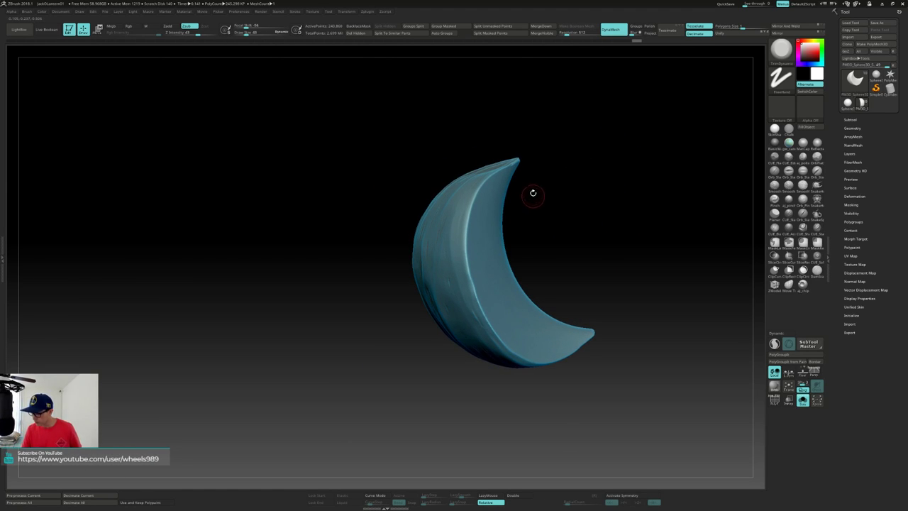
pyautogui.moveTo(515, 159); pyautogui.dragTo(511, 164, button='right')
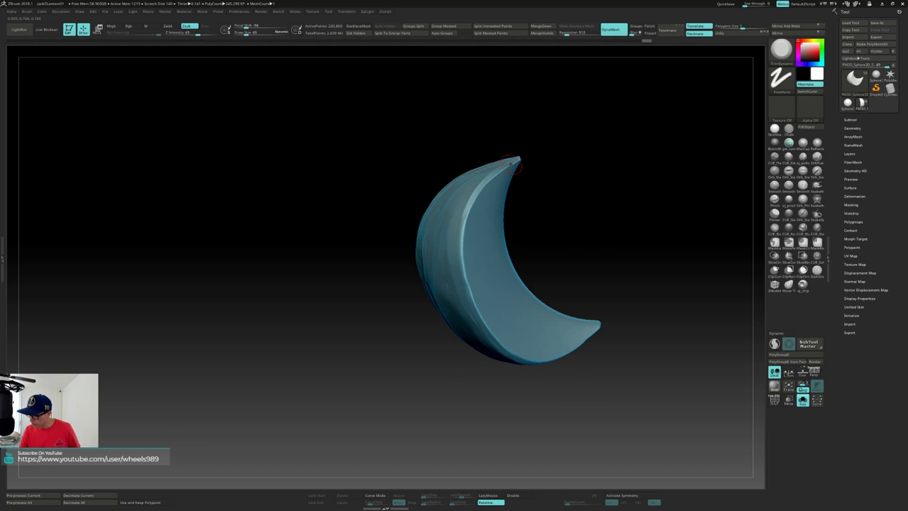
pyautogui.keyDown('alt'); pyautogui.moveTo(465, 264); pyautogui.dragTo(396, 225, button='right'); pyautogui.keyUp('alt')
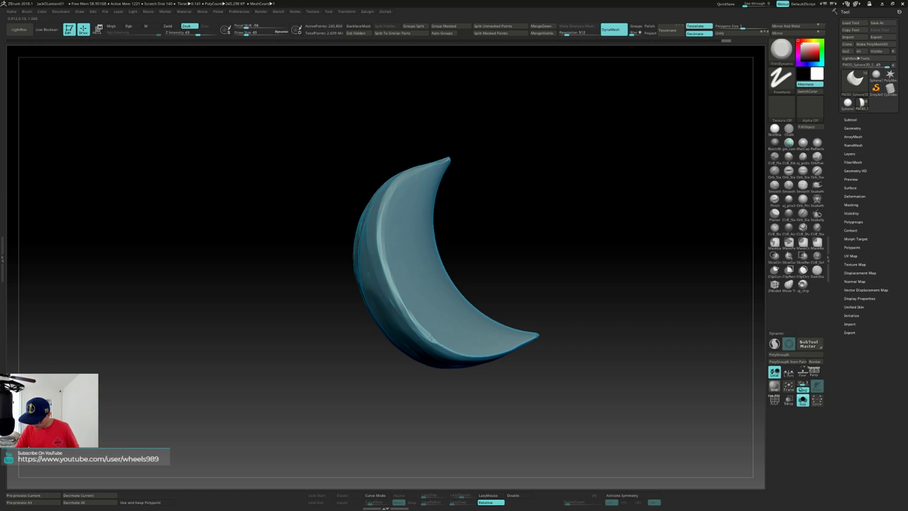
pyautogui.moveTo(435, 342)
pyautogui.mouseDown()
pyautogui.moveTo(471, 343)
pyautogui.moveTo(479, 360)
pyautogui.moveTo(527, 344)
pyautogui.mouseUp()
pyautogui.moveTo(523, 347); pyautogui.dragTo(515, 332, button='right')
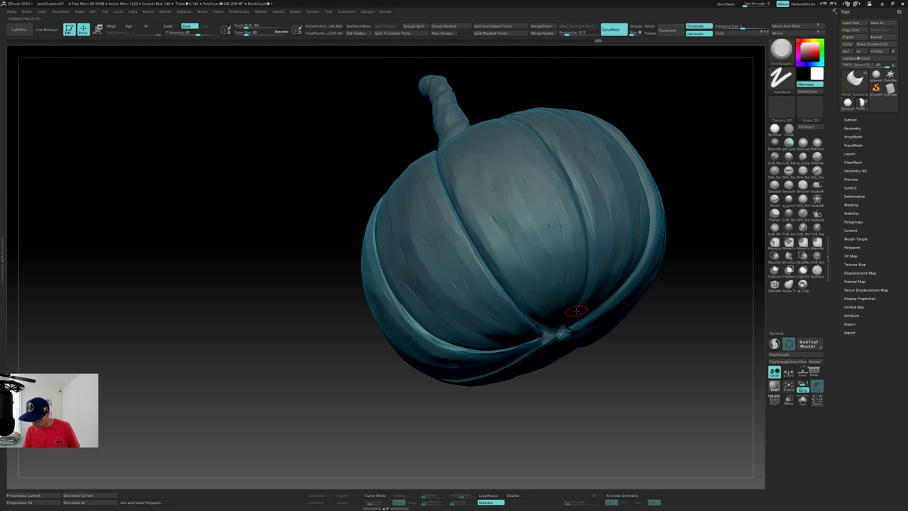
# Select the neighbouring unbevelled segment in the whole pumpkin and isolate it.
pyautogui.moveTo(575, 307)
pyautogui.mouseDown(button='right')
pyautogui.moveTo(552, 325)
pyautogui.moveTo(603, 291)
pyautogui.moveTo(626, 289)
pyautogui.moveTo(589, 300)
pyautogui.moveTo(609, 286)
pyautogui.moveTo(552, 287)
pyautogui.mouseUp(button='right')
pyautogui.keyDown('alt'); pyautogui.click(475, 286); pyautogui.keyUp('alt')
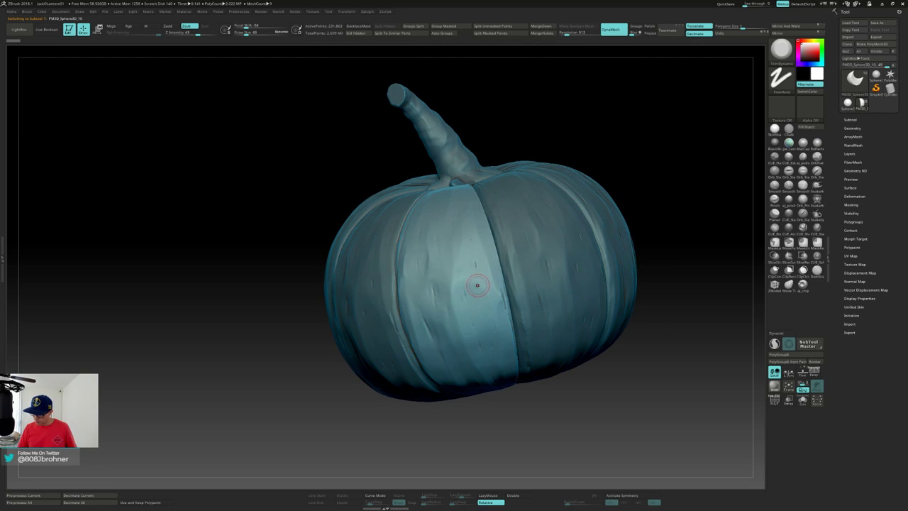
pyautogui.moveTo(478, 284); pyautogui.dragTo(478, 288, button='right')
pyautogui.hotkey('shift', 's')
pyautogui.moveTo(507, 228); pyautogui.dragTo(482, 224, button='right')
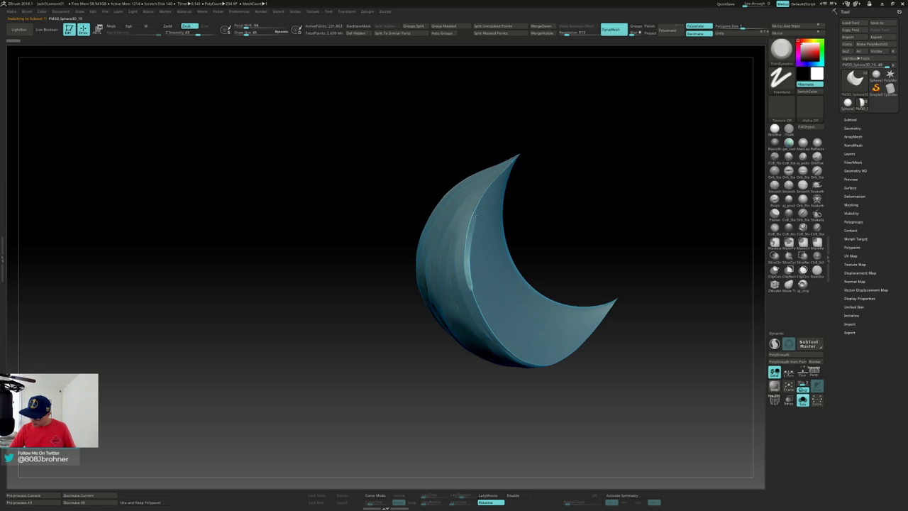
pyautogui.moveTo(496, 179); pyautogui.dragTo(519, 153)
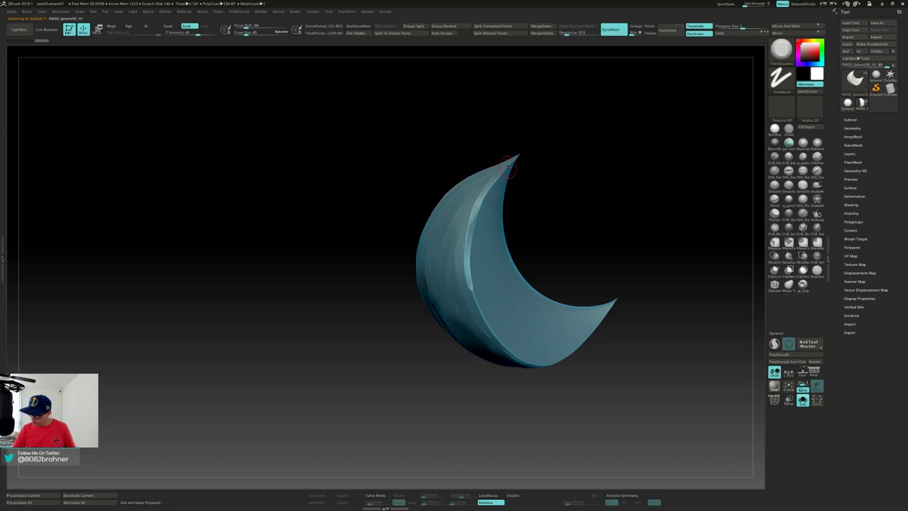
pyautogui.moveTo(471, 287); pyautogui.dragTo(487, 324)
pyautogui.moveTo(488, 325); pyautogui.dragTo(479, 305, button='right')
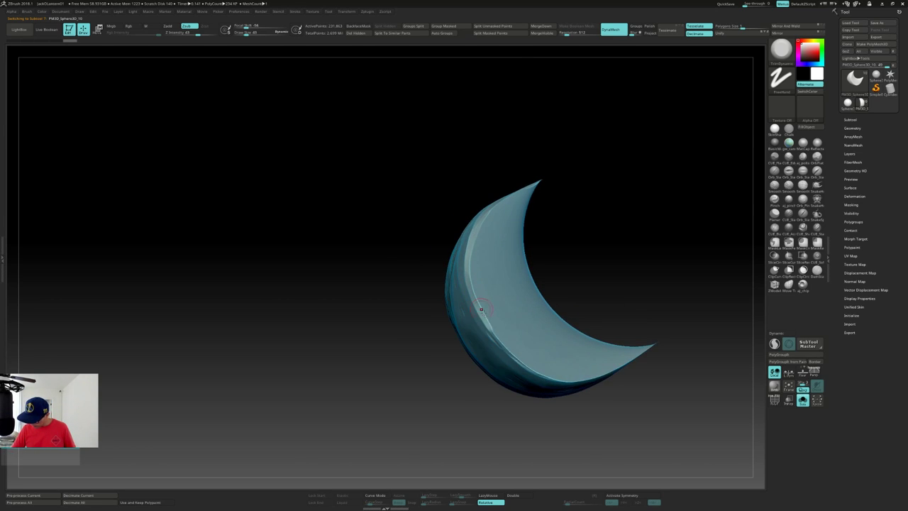
pyautogui.moveTo(484, 317); pyautogui.dragTo(497, 337)
pyautogui.hotkey('ctrl', 'z')
pyautogui.hotkey('ctrl', 'z')
pyautogui.hotkey('ctrl', 'z')
pyautogui.hotkey('ctrl', 'z')
pyautogui.hotkey('ctrl', 'z')
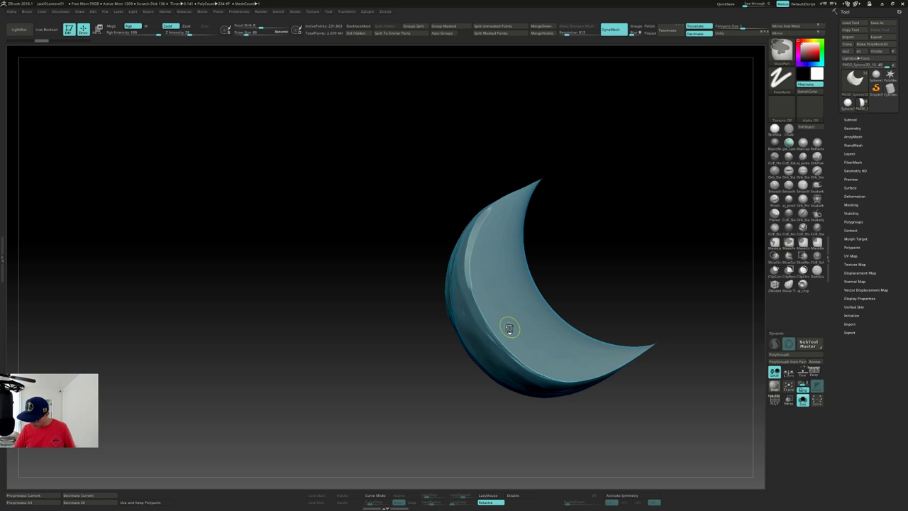
# Smooth the segment's first outer edge from its middle to the upper tip and near the lower tip.
pyautogui.keyDown('shift'); pyautogui.moveTo(469, 269); pyautogui.dragTo(473, 285); pyautogui.keyUp('shift')
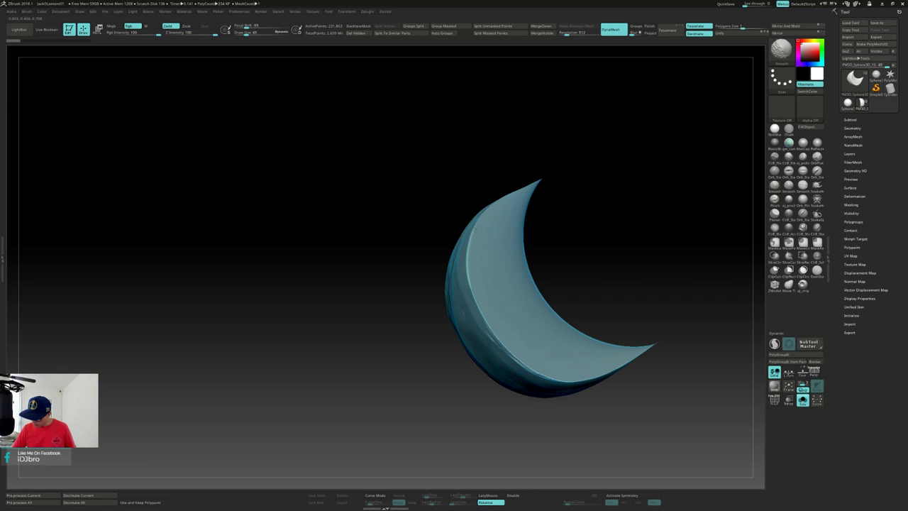
pyautogui.moveTo(475, 230); pyautogui.dragTo(473, 212, button='right')
pyautogui.keyDown('shift'); pyautogui.moveTo(473, 237); pyautogui.dragTo(479, 216); pyautogui.keyUp('shift')
pyautogui.keyDown('shift'); pyautogui.moveTo(516, 179); pyautogui.dragTo(536, 162); pyautogui.keyUp('shift')
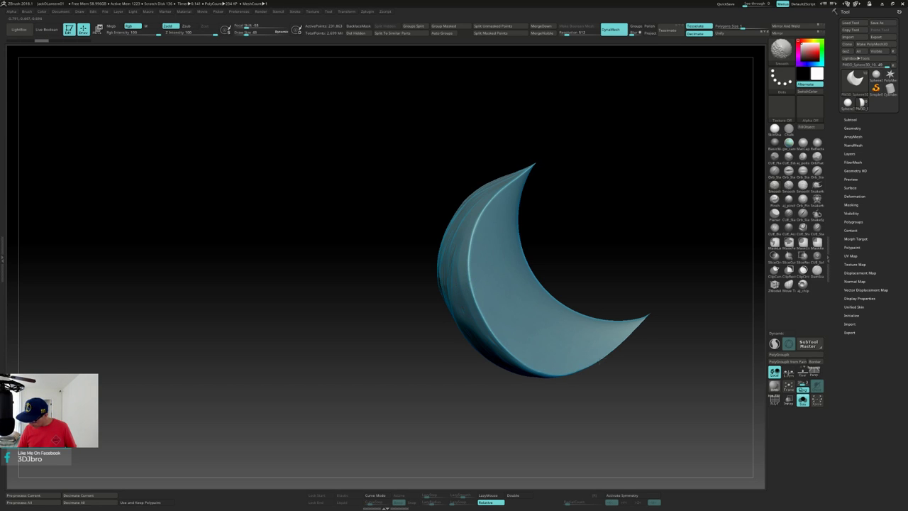
pyautogui.moveTo(633, 327)
pyautogui.keyDown('shift'); pyautogui.mouseDown()
pyautogui.moveTo(650, 314)
pyautogui.moveTo(606, 323)
pyautogui.mouseUp(); pyautogui.keyUp('shift')
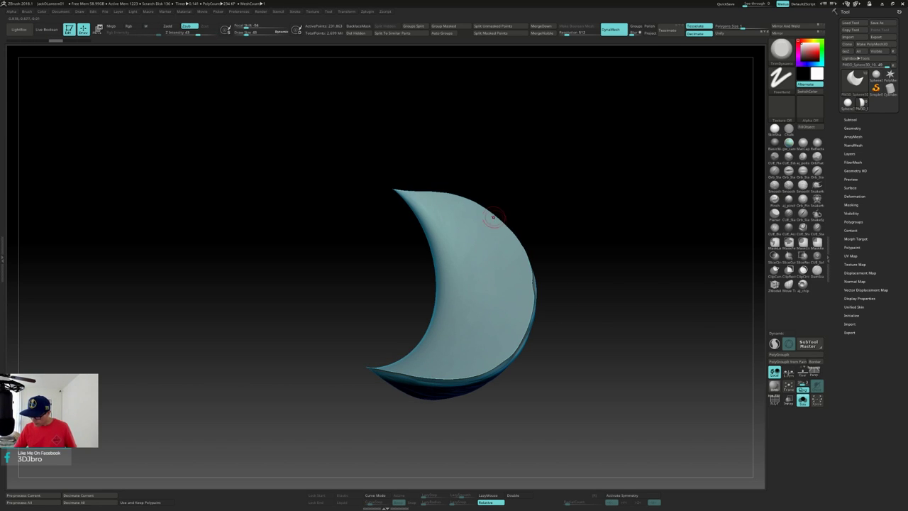
# Smooth the opposite outer edge, working from the lower curve past the middle to the upper part.
pyautogui.press('shift')
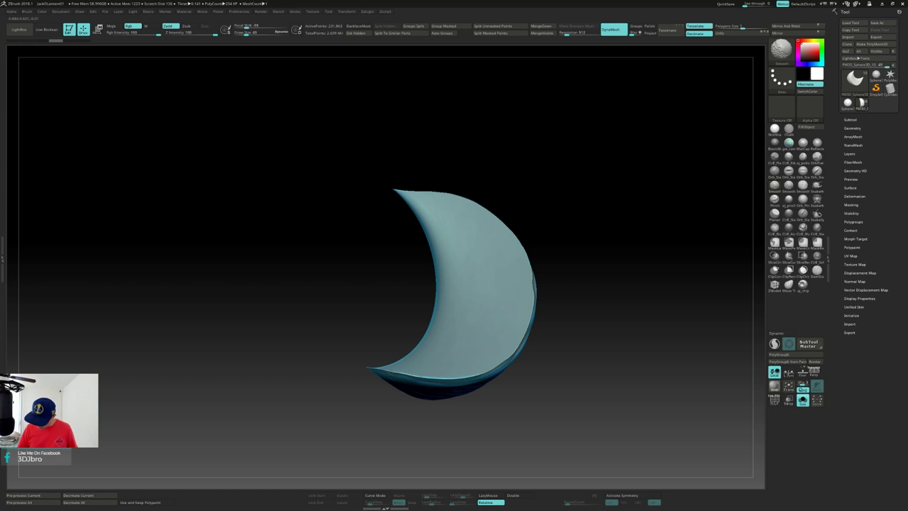
pyautogui.keyDown('shift'); pyautogui.moveTo(486, 364); pyautogui.dragTo(474, 372); pyautogui.keyUp('shift')
pyautogui.keyDown('shift'); pyautogui.moveTo(517, 345); pyautogui.dragTo(526, 331); pyautogui.keyUp('shift')
pyautogui.moveTo(594, 332); pyautogui.dragTo(567, 346)
pyautogui.keyDown('shift'); pyautogui.moveTo(541, 285); pyautogui.dragTo(539, 268); pyautogui.keyUp('shift')
pyautogui.moveTo(602, 280)
pyautogui.mouseDown()
pyautogui.moveTo(576, 273)
pyautogui.moveTo(523, 208)
pyautogui.mouseUp()
pyautogui.moveTo(608, 240); pyautogui.dragTo(578, 228)
pyautogui.keyDown('shift'); pyautogui.moveTo(499, 176); pyautogui.dragTo(494, 171); pyautogui.keyUp('shift')
# Remesh the segment with DynaMesh and trim the inner corner of its upper tip with TrimDynamic.
pyautogui.moveTo(595, 200)
pyautogui.mouseDown()
pyautogui.moveTo(486, 167)
pyautogui.moveTo(450, 144)
pyautogui.mouseUp()
pyautogui.keyDown('ctrl'); pyautogui.moveTo(562, 116); pyautogui.dragTo(583, 164); pyautogui.keyUp('ctrl')
pyautogui.moveTo(582, 151); pyautogui.dragTo(594, 155)
pyautogui.moveTo(594, 155); pyautogui.dragTo(590, 152)
pyautogui.moveTo(591, 152); pyautogui.dragTo(611, 197, button='right')
pyautogui.moveTo(453, 207); pyautogui.dragTo(456, 204)
pyautogui.keyDown('ctrl'); pyautogui.moveTo(565, 145); pyautogui.dragTo(569, 199); pyautogui.keyUp('ctrl')
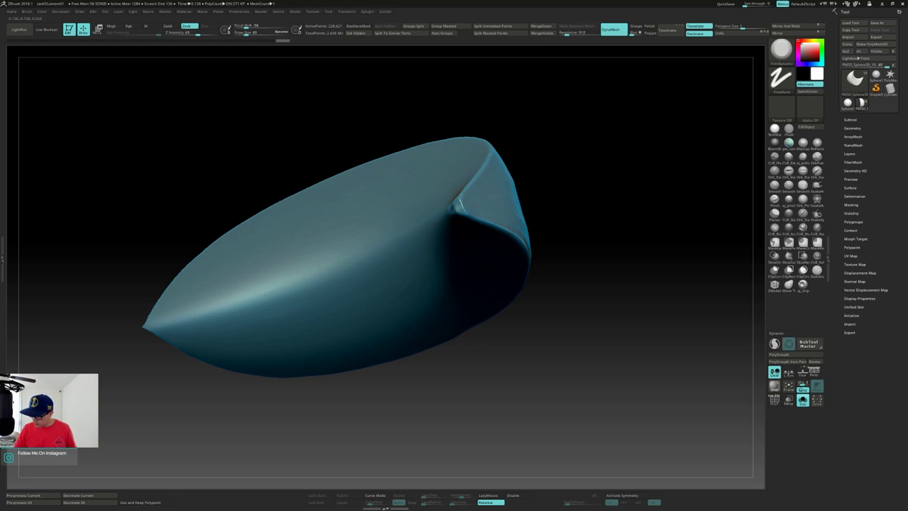
pyautogui.moveTo(456, 209); pyautogui.dragTo(459, 201)
# Smooth the sharp inner corner of the segment's lower tip, remeshing after each pass.
pyautogui.moveTo(408, 228)
pyautogui.keyDown('alt'); pyautogui.mouseDown(button='right')
pyautogui.moveTo(569, 163)
pyautogui.moveTo(429, 212)
pyautogui.mouseUp(button='right'); pyautogui.keyUp('alt')
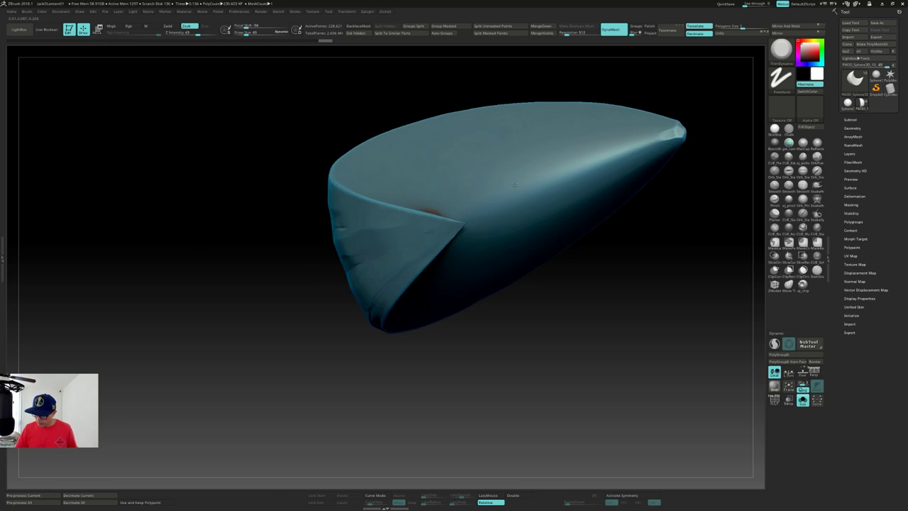
pyautogui.keyDown('shift'); pyautogui.moveTo(456, 225); pyautogui.dragTo(464, 217); pyautogui.keyUp('shift')
pyautogui.keyDown('ctrl'); pyautogui.moveTo(490, 325); pyautogui.dragTo(508, 353); pyautogui.keyUp('ctrl')
pyautogui.moveTo(509, 355); pyautogui.dragTo(495, 362, button='right')
pyautogui.keyDown('shift'); pyautogui.moveTo(456, 216); pyautogui.dragTo(458, 226); pyautogui.keyUp('shift')
pyautogui.keyDown('ctrl'); pyautogui.moveTo(476, 353); pyautogui.dragTo(480, 384); pyautogui.keyUp('ctrl')
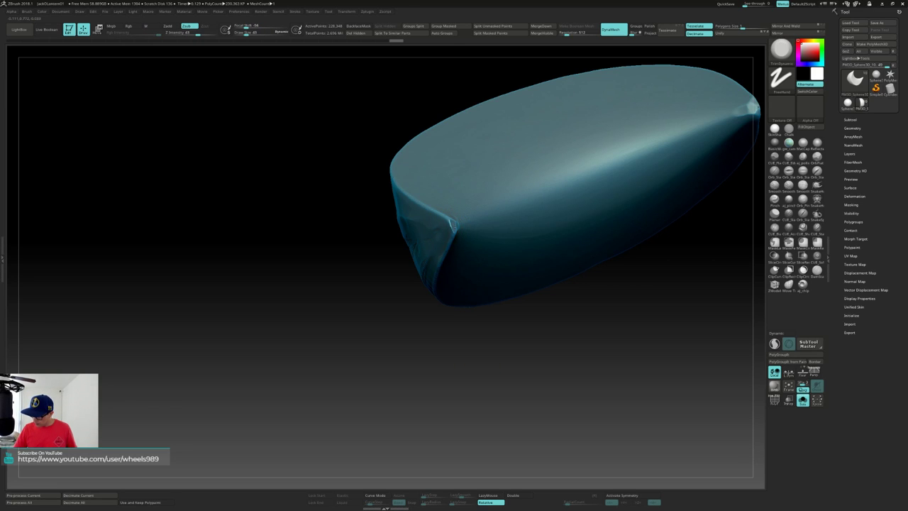
# Trim the inner corner of the lower tip flat and remesh the segment.
pyautogui.moveTo(456, 225); pyautogui.dragTo(458, 230)
pyautogui.keyDown('ctrl'); pyautogui.moveTo(473, 343); pyautogui.dragTo(479, 381); pyautogui.keyUp('ctrl')
pyautogui.moveTo(473, 331)
pyautogui.mouseDown(button='right')
pyautogui.moveTo(505, 265)
pyautogui.moveTo(492, 292)
pyautogui.mouseUp(button='right')
pyautogui.moveTo(475, 246)
pyautogui.mouseDown(button='right')
pyautogui.moveTo(466, 249)
pyautogui.moveTo(475, 263)
pyautogui.moveTo(455, 242)
pyautogui.mouseUp(button='right')
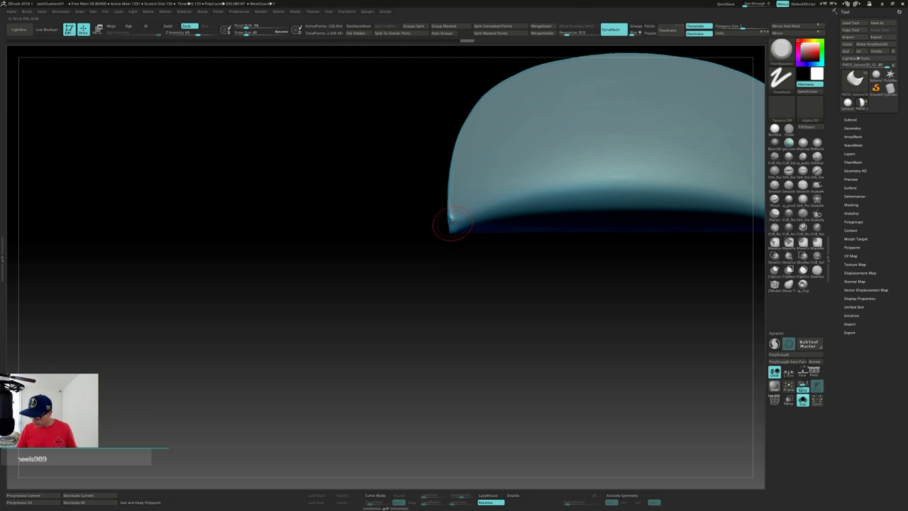
pyautogui.keyDown('ctrl'); pyautogui.moveTo(461, 273); pyautogui.dragTo(516, 303); pyautogui.keyUp('ctrl')
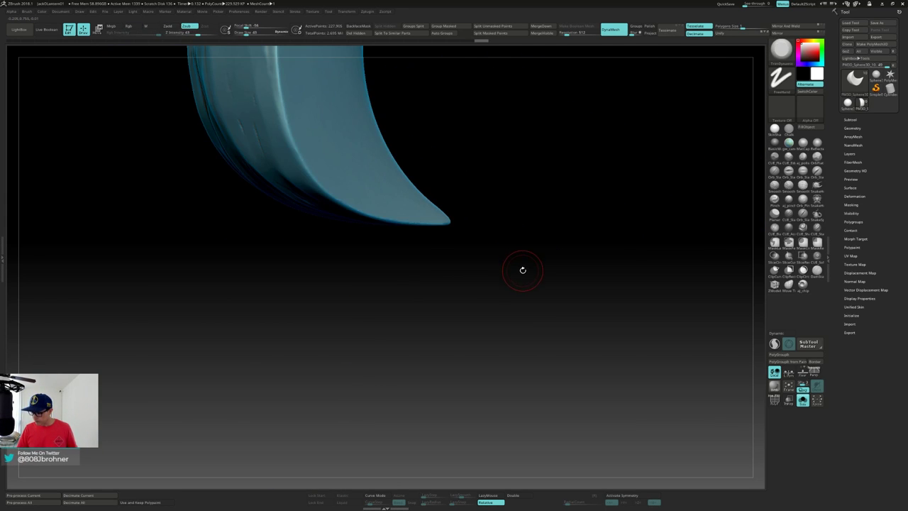
pyautogui.keyDown('ctrl'); pyautogui.click(523, 270); pyautogui.keyUp('ctrl')
pyautogui.keyDown('ctrl'); pyautogui.click(523, 272); pyautogui.keyUp('ctrl')
# Bevel the first outer edge from below the upper tip to its middle with overlapping TrimDynamic strokes.
pyautogui.moveTo(524, 272); pyautogui.dragTo(497, 280)
pyautogui.moveTo(361, 159); pyautogui.dragTo(327, 173)
pyautogui.moveTo(259, 237)
pyautogui.mouseDown()
pyautogui.moveTo(302, 193)
pyautogui.moveTo(349, 169)
pyautogui.mouseUp()
pyautogui.moveTo(292, 202); pyautogui.dragTo(249, 274)
pyautogui.keyDown('alt'); pyautogui.moveTo(274, 238); pyautogui.dragTo(326, 193, button='right'); pyautogui.keyUp('alt')
pyautogui.moveTo(296, 259)
pyautogui.mouseDown()
pyautogui.moveTo(318, 190)
pyautogui.moveTo(297, 305)
pyautogui.mouseUp()
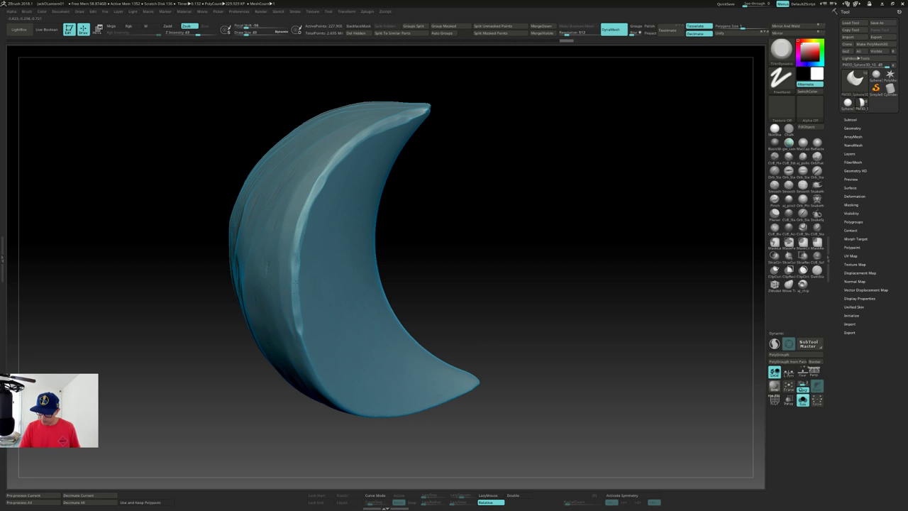
# Carry the bevel on the first outer edge around the lower curve to the lower tip.
pyautogui.moveTo(308, 369)
pyautogui.mouseDown(button='right')
pyautogui.moveTo(317, 167)
pyautogui.moveTo(272, 170)
pyautogui.mouseUp(button='right')
pyautogui.moveTo(321, 227); pyautogui.dragTo(335, 270)
pyautogui.moveTo(362, 305); pyautogui.dragTo(383, 320)
pyautogui.moveTo(365, 307); pyautogui.dragTo(335, 250)
pyautogui.moveTo(350, 292)
pyautogui.mouseDown()
pyautogui.moveTo(405, 333)
pyautogui.moveTo(491, 356)
pyautogui.mouseUp()
# Smooth the edge beside the upper tip on the segment's opposite side.
pyautogui.moveTo(484, 258); pyautogui.dragTo(512, 215)
pyautogui.keyDown('alt'); pyautogui.moveTo(550, 142); pyautogui.dragTo(543, 208); pyautogui.keyUp('alt')
pyautogui.keyDown('shift'); pyautogui.moveTo(484, 135); pyautogui.dragTo(472, 127); pyautogui.keyUp('shift')
pyautogui.moveTo(550, 259)
pyautogui.keyDown('alt'); pyautogui.mouseDown()
pyautogui.moveTo(541, 213)
pyautogui.moveTo(497, 234)
pyautogui.mouseUp(); pyautogui.keyUp('alt')
# Bevel the lower part of the opposite outer edge, starting at the lower tip.
pyautogui.moveTo(557, 395); pyautogui.dragTo(516, 370)
pyautogui.moveTo(523, 388); pyautogui.dragTo(557, 391, button='right')
pyautogui.moveTo(543, 390); pyautogui.dragTo(525, 389)
pyautogui.moveTo(537, 390); pyautogui.dragTo(541, 355, button='right')
pyautogui.moveTo(538, 391)
pyautogui.mouseDown()
pyautogui.moveTo(626, 385)
pyautogui.moveTo(665, 369)
pyautogui.mouseUp()
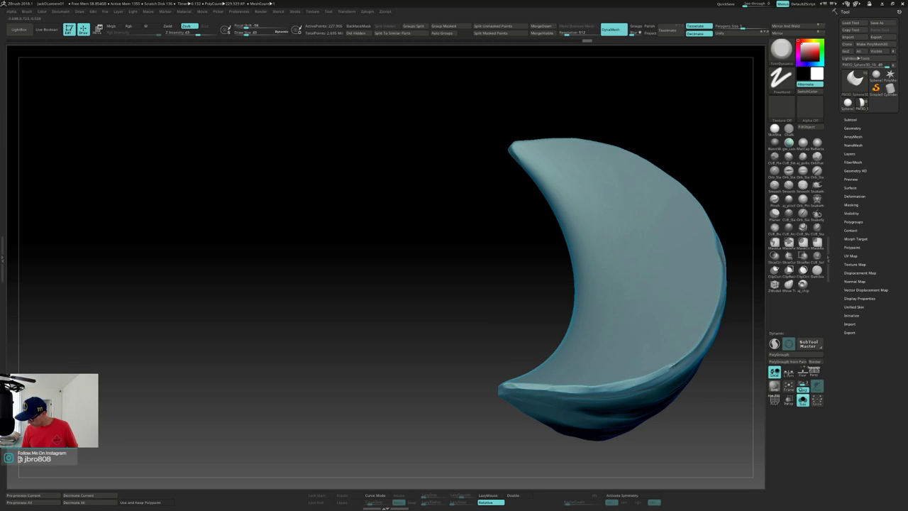
# Extend the opposite edge's bevel up through its middle with long trim strokes.
pyautogui.keyDown('alt'); pyautogui.moveTo(741, 296); pyautogui.dragTo(612, 355, button='right'); pyautogui.keyUp('alt')
pyautogui.moveTo(612, 358); pyautogui.dragTo(647, 234)
pyautogui.moveTo(646, 234); pyautogui.dragTo(601, 246, button='right')
pyautogui.moveTo(648, 243); pyautogui.dragTo(648, 217)
pyautogui.moveTo(648, 217)
pyautogui.mouseDown(button='right')
pyautogui.moveTo(667, 224)
pyautogui.moveTo(653, 228)
pyautogui.mouseUp(button='right')
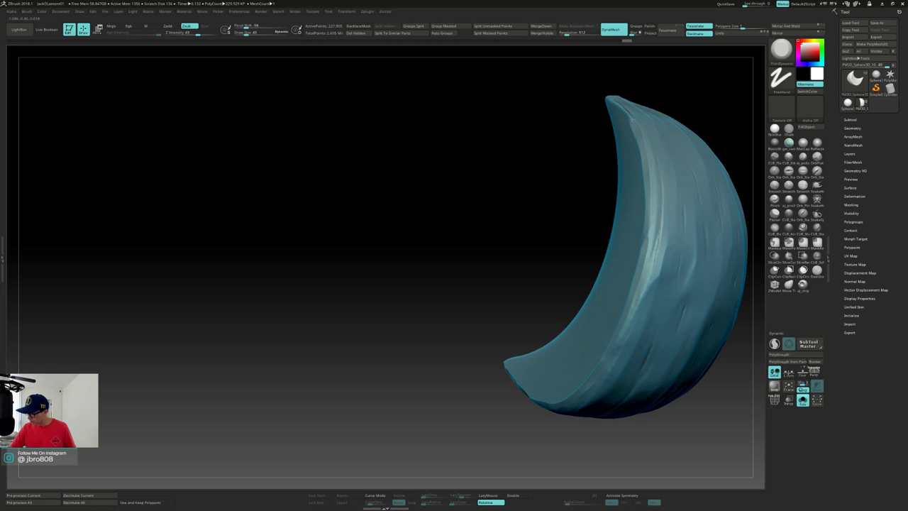
# Trim the corner of the upper tip and flatten a short stretch of the opposite outer edge.
pyautogui.moveTo(611, 97); pyautogui.dragTo(614, 101)
pyautogui.moveTo(614, 102); pyautogui.dragTo(630, 116, button='right')
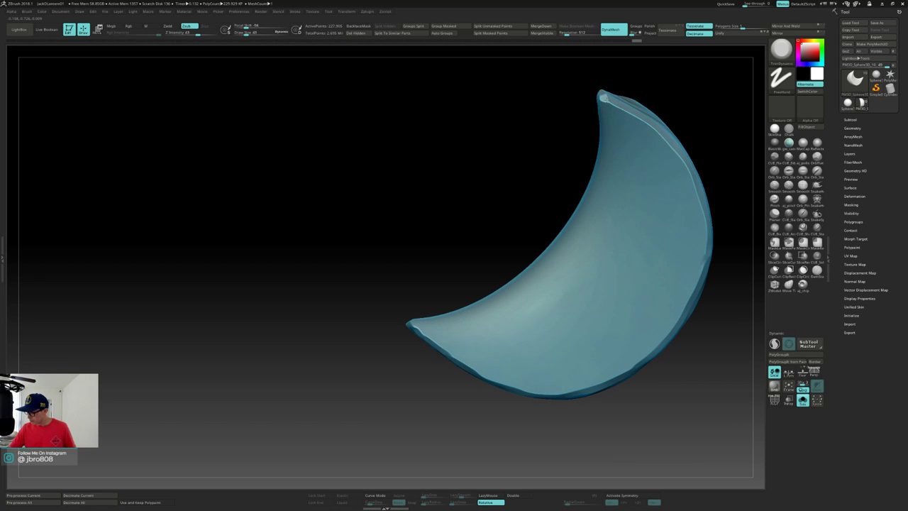
pyautogui.moveTo(708, 234); pyautogui.dragTo(708, 259)
pyautogui.moveTo(708, 260)
pyautogui.mouseDown(button='right')
pyautogui.moveTo(699, 216)
pyautogui.moveTo(607, 201)
pyautogui.mouseUp(button='right')
pyautogui.moveTo(607, 201); pyautogui.dragTo(593, 145, button='right')
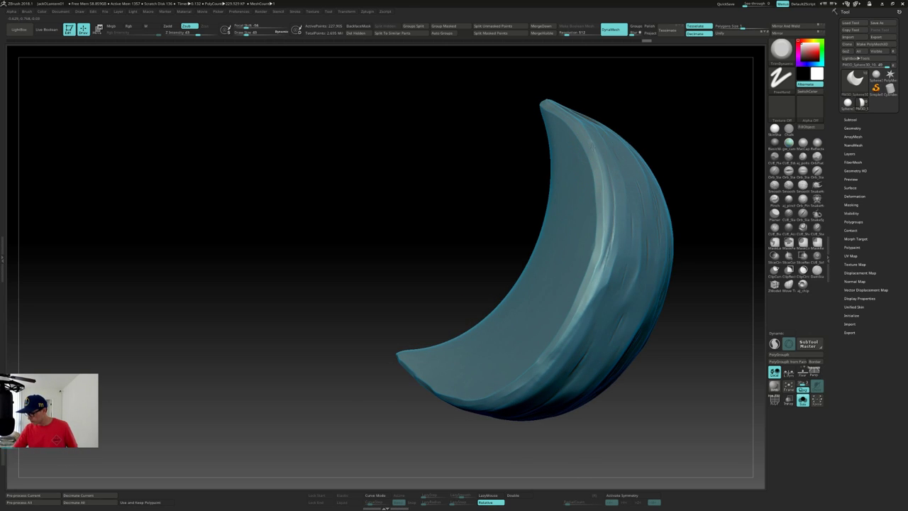
# Even out the opposite edge's bevel with long trim strokes from the middle down to the lower tip.
pyautogui.moveTo(605, 230); pyautogui.dragTo(594, 277)
pyautogui.moveTo(602, 203)
pyautogui.mouseDown()
pyautogui.moveTo(589, 288)
pyautogui.moveTo(556, 349)
pyautogui.mouseUp()
pyautogui.moveTo(603, 234); pyautogui.dragTo(594, 268, button='right')
pyautogui.moveTo(579, 303); pyautogui.dragTo(563, 334)
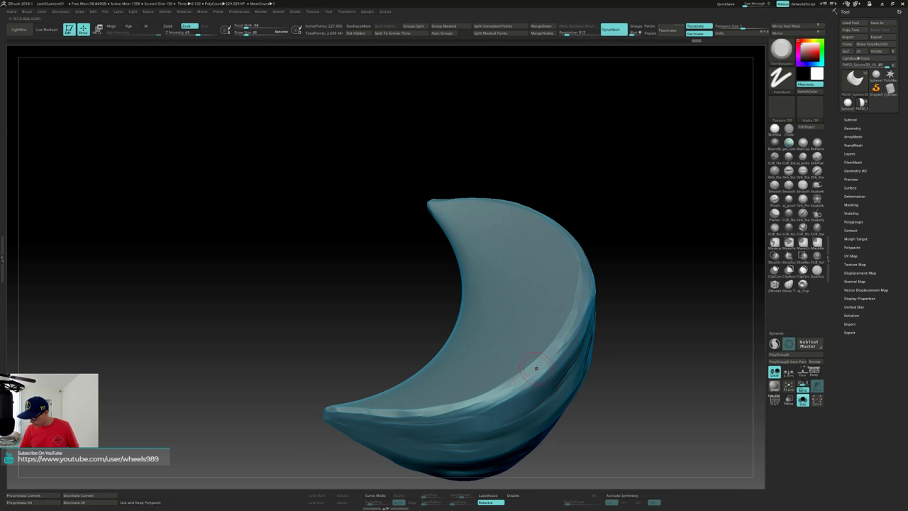
pyautogui.moveTo(466, 408); pyautogui.dragTo(329, 409)
pyautogui.moveTo(332, 402)
pyautogui.mouseDown(button='right')
pyautogui.moveTo(505, 352)
pyautogui.moveTo(365, 277)
pyautogui.mouseUp(button='right')
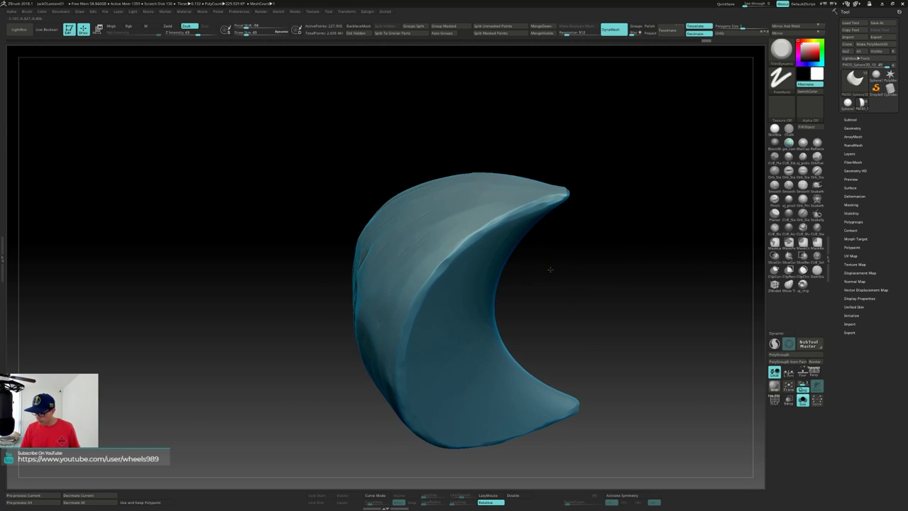
# Widen and even out the bevel along the middle and lower curve of the first outer edge.
pyautogui.moveTo(551, 270); pyautogui.dragTo(528, 243, button='right')
pyautogui.moveTo(443, 261); pyautogui.dragTo(429, 264, button='right')
pyautogui.moveTo(429, 255)
pyautogui.mouseDown()
pyautogui.moveTo(513, 193)
pyautogui.moveTo(427, 270)
pyautogui.moveTo(403, 319)
pyautogui.mouseUp()
pyautogui.keyDown('alt'); pyautogui.moveTo(403, 319); pyautogui.dragTo(404, 238, button='right'); pyautogui.keyUp('alt')
pyautogui.moveTo(412, 277); pyautogui.dragTo(405, 355)
pyautogui.moveTo(399, 303); pyautogui.dragTo(402, 373)
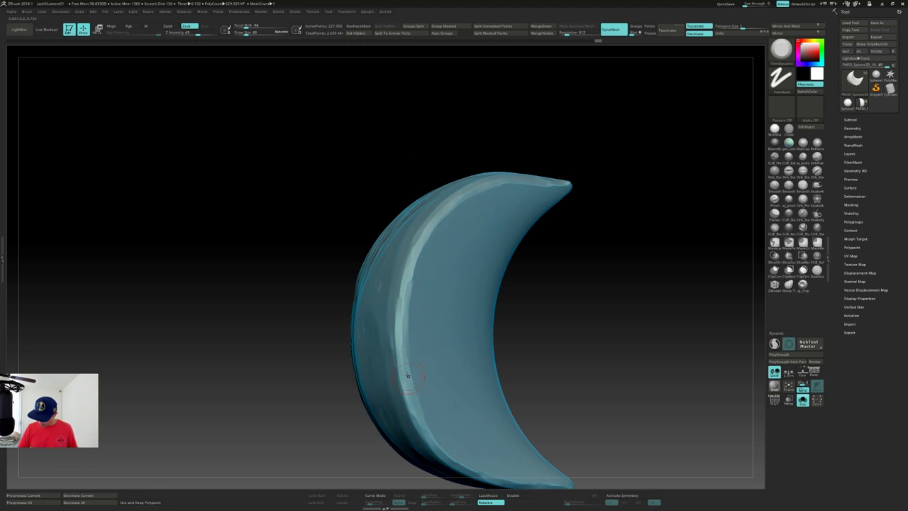
pyautogui.keyDown('alt'); pyautogui.moveTo(424, 419); pyautogui.dragTo(394, 317, button='right'); pyautogui.keyUp('alt')
pyautogui.moveTo(396, 325); pyautogui.dragTo(417, 352)
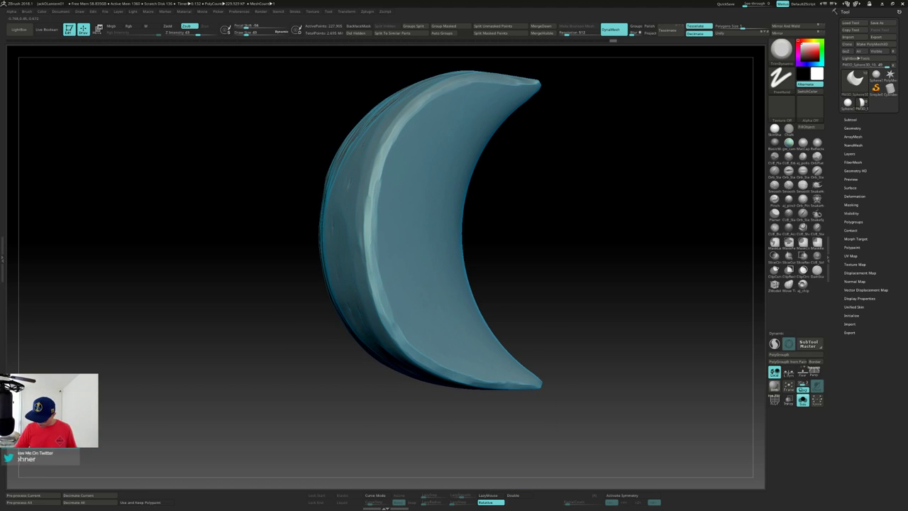
# Return to the whole pumpkin, select another unbevelled segment and isolate it.
pyautogui.hotkey('alt', 's')
pyautogui.moveTo(518, 375); pyautogui.dragTo(575, 369, button='right')
pyautogui.keyDown('alt'); pyautogui.click(412, 261); pyautogui.keyUp('alt')
pyautogui.hotkey('alt', 's')
pyautogui.keyDown('ctrl'); pyautogui.moveTo(407, 254); pyautogui.dragTo(440, 276, button='right'); pyautogui.keyUp('ctrl')
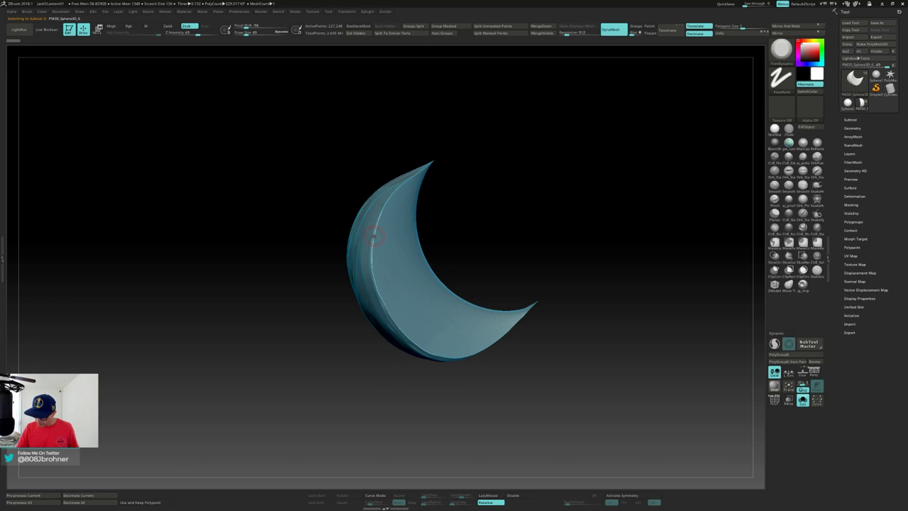
# Smooth both outer edges of the newly isolated segment along their full curves.
pyautogui.moveTo(373, 240)
pyautogui.keyDown('shift'); pyautogui.mouseDown()
pyautogui.moveTo(403, 180)
pyautogui.moveTo(372, 268)
pyautogui.moveTo(390, 322)
pyautogui.mouseUp(); pyautogui.keyUp('shift')
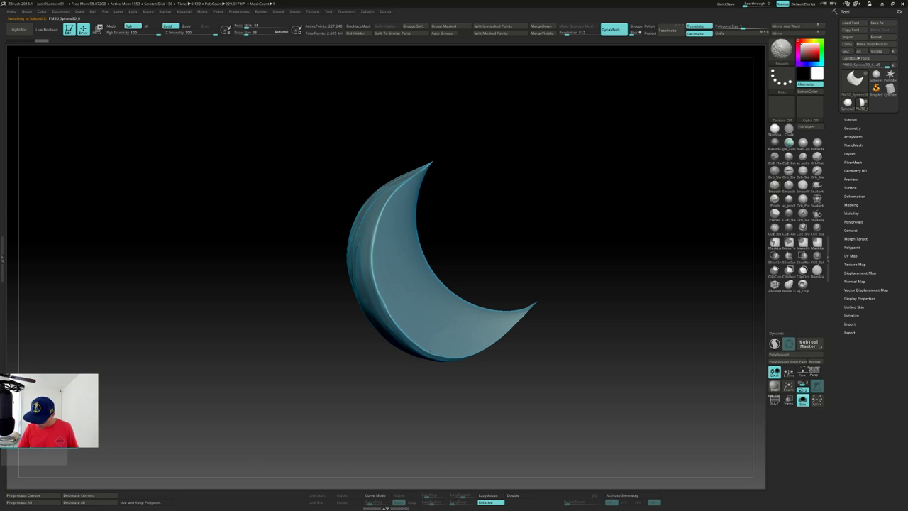
pyautogui.moveTo(569, 289); pyautogui.dragTo(483, 317)
pyautogui.keyDown('shift'); pyautogui.moveTo(357, 252); pyautogui.dragTo(391, 234); pyautogui.keyUp('shift')
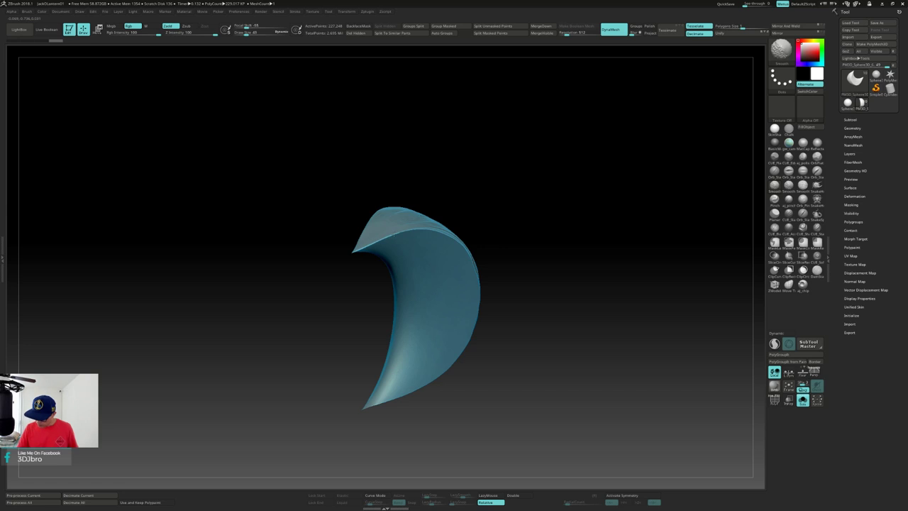
pyautogui.moveTo(546, 291); pyautogui.dragTo(507, 280)
pyautogui.keyDown('shift'); pyautogui.moveTo(425, 226); pyautogui.dragTo(449, 237); pyautogui.keyUp('shift')
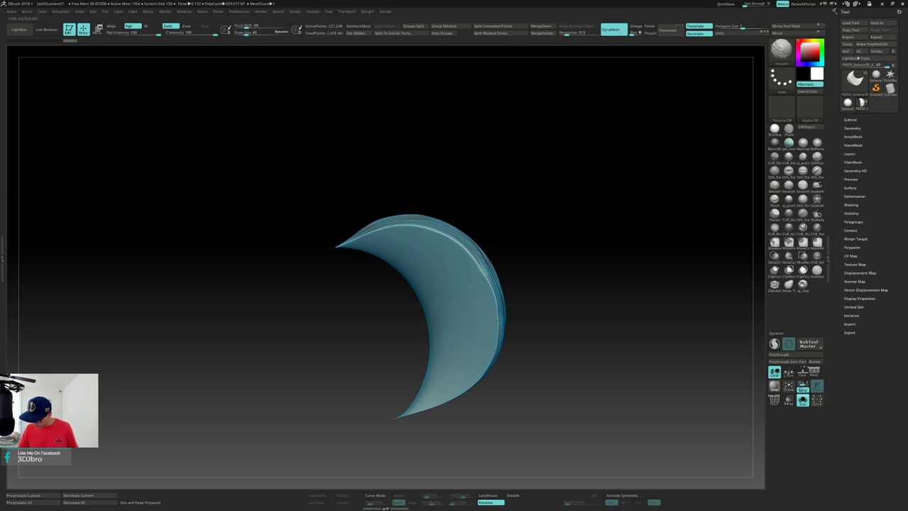
pyautogui.moveTo(541, 357); pyautogui.dragTo(537, 317)
pyautogui.keyDown('shift'); pyautogui.moveTo(497, 342); pyautogui.dragTo(490, 364); pyautogui.keyUp('shift')
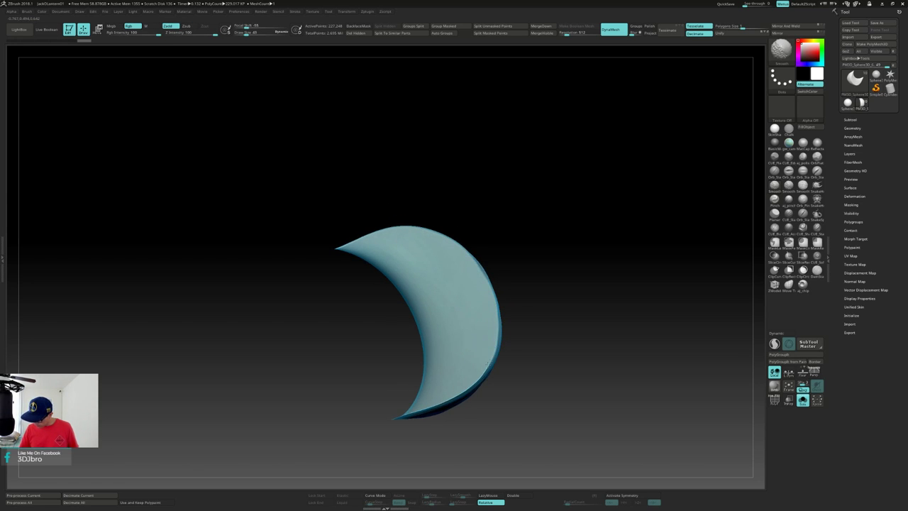
# Remesh the segment, then smooth and trim the inner corner of one tip, remeshing after each pass.
pyautogui.keyDown('ctrl'); pyautogui.moveTo(544, 316); pyautogui.dragTo(541, 373); pyautogui.keyUp('ctrl')
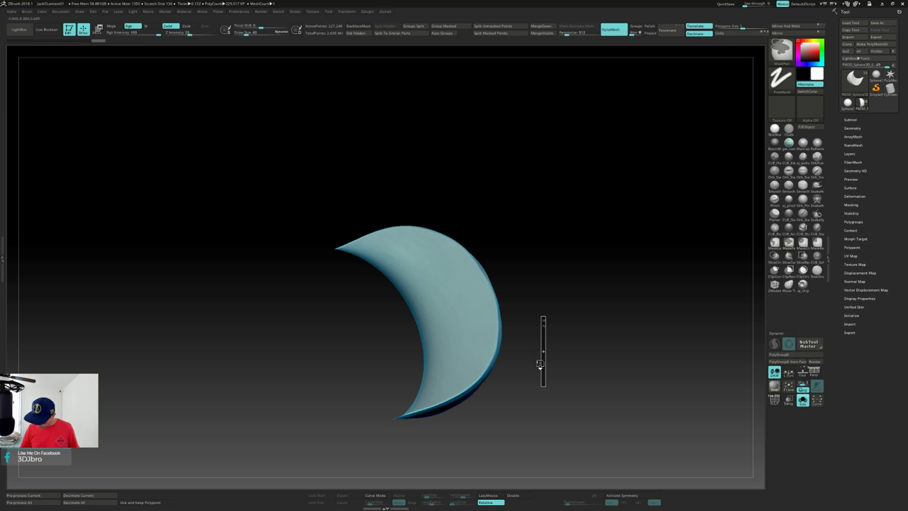
pyautogui.moveTo(545, 331); pyautogui.dragTo(544, 353)
pyautogui.keyDown('shift'); pyautogui.moveTo(508, 310); pyautogui.dragTo(525, 302); pyautogui.keyUp('shift')
pyautogui.keyDown('ctrl'); pyautogui.moveTo(575, 319); pyautogui.dragTo(565, 353); pyautogui.keyUp('ctrl')
pyautogui.moveTo(518, 304); pyautogui.dragTo(523, 305)
pyautogui.keyDown('ctrl'); pyautogui.moveTo(587, 327); pyautogui.dragTo(573, 350); pyautogui.keyUp('ctrl')
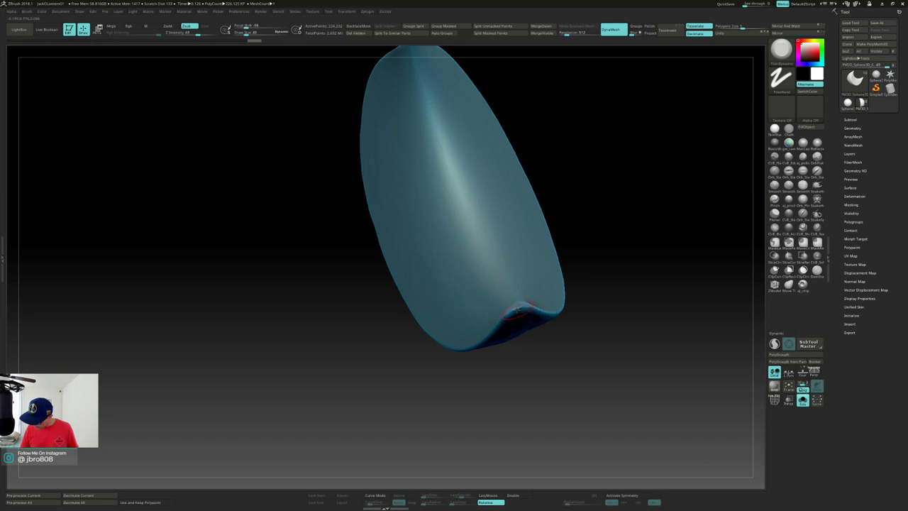
# Smooth the inner corner of the isolated segment's lower tip and remesh the segment.
pyautogui.moveTo(518, 305); pyautogui.dragTo(510, 312)
pyautogui.keyDown('ctrl'); pyautogui.moveTo(598, 290); pyautogui.dragTo(591, 330); pyautogui.keyUp('ctrl')
pyautogui.moveTo(588, 211)
pyautogui.mouseDown()
pyautogui.moveTo(591, 178)
pyautogui.moveTo(573, 333)
pyautogui.mouseUp()
# Trim and smooth the inner corner of the segment's opposite tip, remeshing the segment after each pass.
pyautogui.moveTo(548, 231)
pyautogui.mouseDown()
pyautogui.moveTo(496, 166)
pyautogui.moveTo(487, 199)
pyautogui.moveTo(467, 155)
pyautogui.moveTo(480, 211)
pyautogui.moveTo(327, 191)
pyautogui.moveTo(336, 170)
pyautogui.mouseUp()
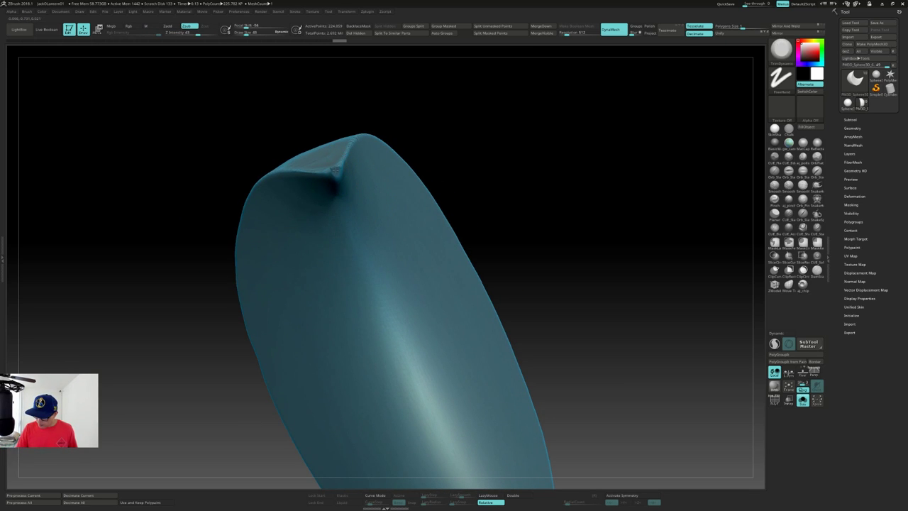
pyautogui.moveTo(337, 165); pyautogui.dragTo(331, 167, button='right')
pyautogui.keyDown('shift'); pyautogui.moveTo(328, 158); pyautogui.dragTo(335, 167); pyautogui.keyUp('shift')
pyautogui.keyDown('ctrl'); pyautogui.moveTo(452, 124); pyautogui.dragTo(456, 164); pyautogui.keyUp('ctrl')
pyautogui.keyDown('shift'); pyautogui.moveTo(333, 165); pyautogui.dragTo(335, 174); pyautogui.keyUp('shift')
pyautogui.keyDown('ctrl'); pyautogui.moveTo(454, 139); pyautogui.dragTo(462, 166); pyautogui.keyUp('ctrl')
pyautogui.keyDown('shift'); pyautogui.moveTo(339, 162); pyautogui.dragTo(332, 171); pyautogui.keyUp('shift')
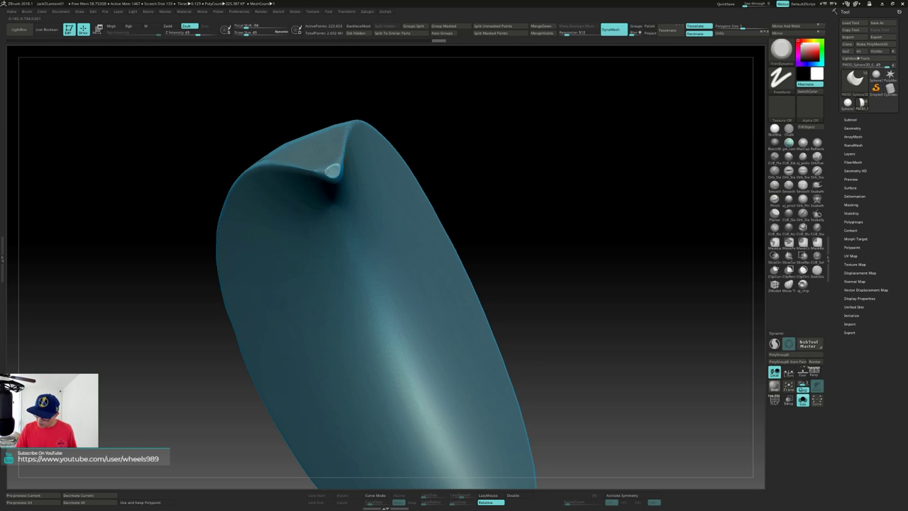
# Bevel the isolated segment's first outer edge along its middle and lower curve.
pyautogui.moveTo(515, 172)
pyautogui.mouseDown()
pyautogui.moveTo(529, 148)
pyautogui.moveTo(584, 156)
pyautogui.moveTo(531, 218)
pyautogui.moveTo(550, 155)
pyautogui.moveTo(533, 166)
pyautogui.moveTo(519, 158)
pyautogui.mouseUp()
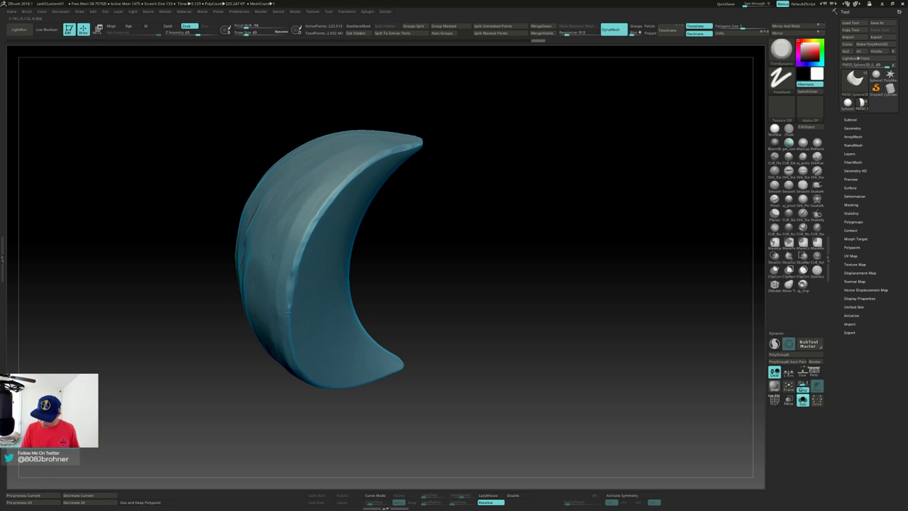
pyautogui.moveTo(290, 307); pyautogui.dragTo(293, 273, button='right')
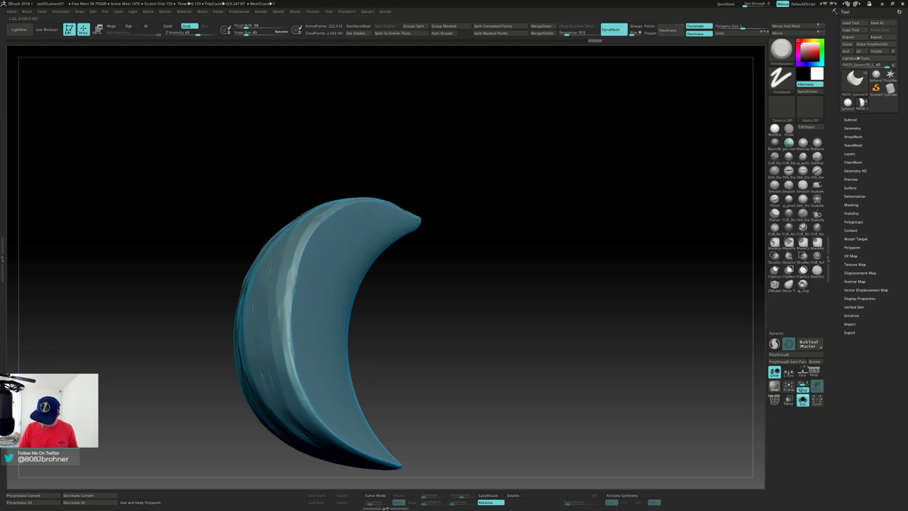
pyautogui.keyDown('alt'); pyautogui.moveTo(301, 388); pyautogui.dragTo(305, 285, button='right'); pyautogui.keyUp('alt')
pyautogui.moveTo(305, 291); pyautogui.dragTo(326, 313)
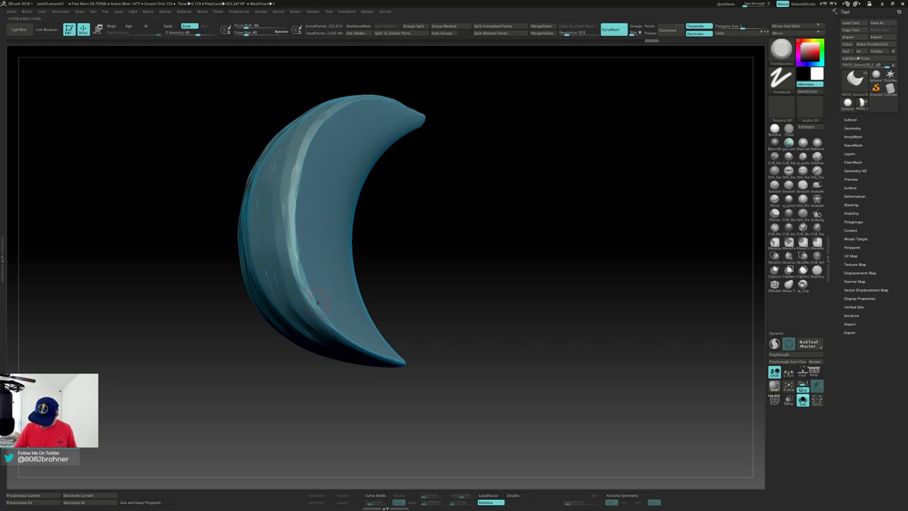
# Bevel the segment's second outer edge from tip to tip, evenly flattening its full curve.
pyautogui.moveTo(389, 325); pyautogui.dragTo(449, 260, button='right')
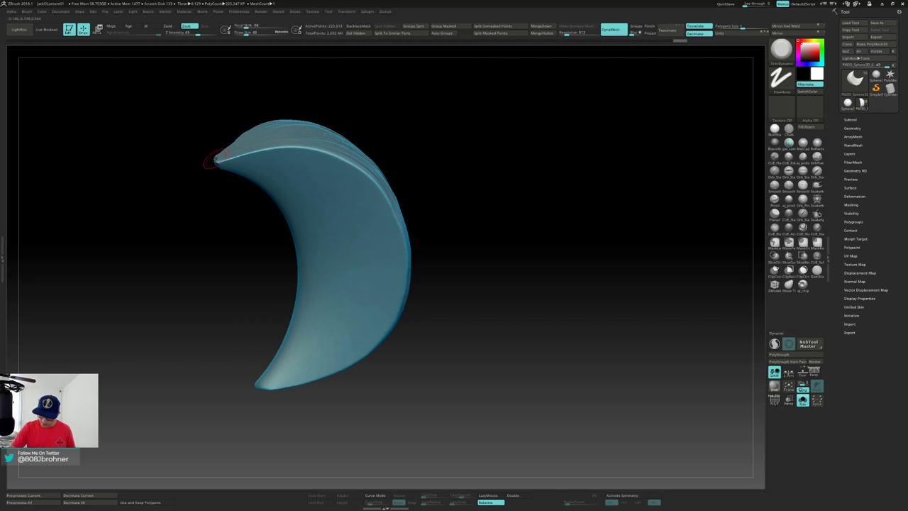
pyautogui.moveTo(230, 160)
pyautogui.mouseDown()
pyautogui.moveTo(263, 149)
pyautogui.moveTo(333, 152)
pyautogui.moveTo(386, 201)
pyautogui.mouseUp()
pyautogui.moveTo(390, 205); pyautogui.dragTo(348, 186, button='right')
pyautogui.moveTo(351, 164)
pyautogui.mouseDown()
pyautogui.moveTo(405, 228)
pyautogui.moveTo(425, 271)
pyautogui.mouseUp()
pyautogui.moveTo(425, 272); pyautogui.dragTo(416, 224, button='right')
pyautogui.moveTo(427, 316); pyautogui.dragTo(414, 369)
pyautogui.keyDown('alt'); pyautogui.moveTo(425, 346); pyautogui.dragTo(444, 282, button='right'); pyautogui.keyUp('alt')
pyautogui.moveTo(423, 316); pyautogui.dragTo(384, 355)
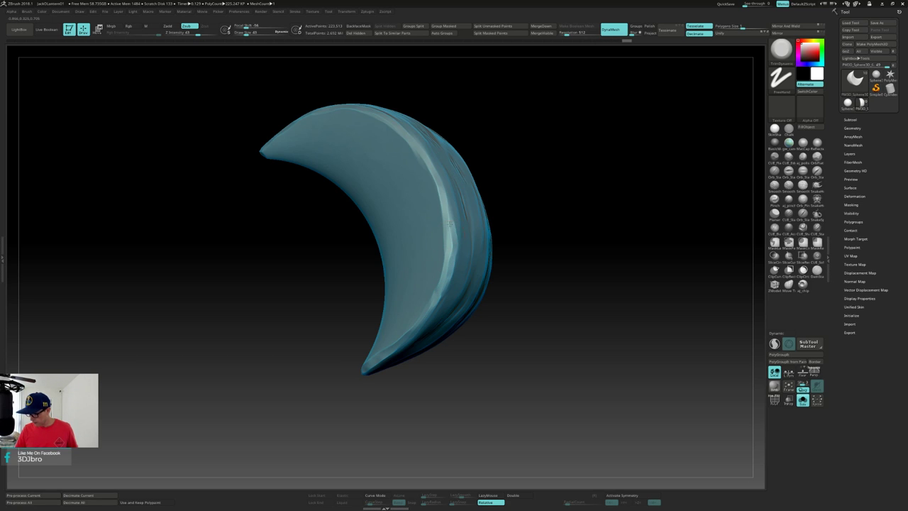
pyautogui.moveTo(439, 171); pyautogui.dragTo(433, 170, button='right')
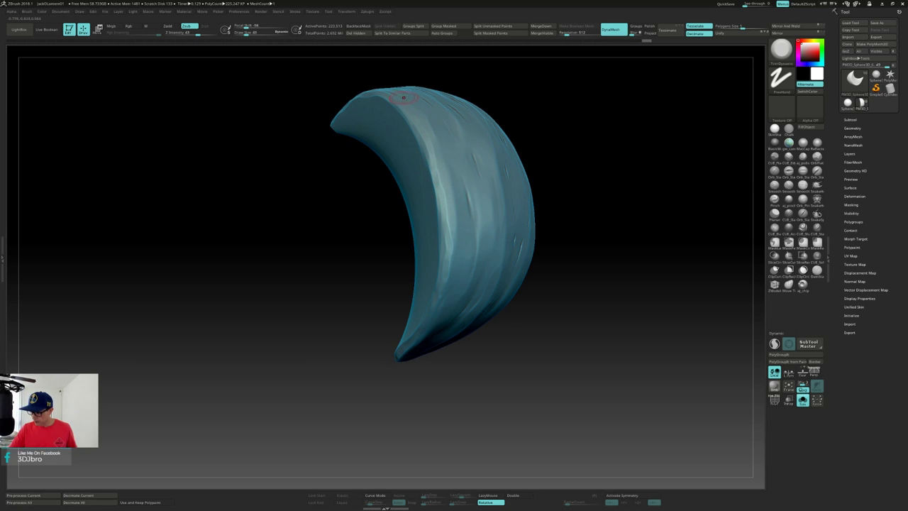
pyautogui.moveTo(405, 119); pyautogui.dragTo(383, 194, button='right')
# Bring back the whole pumpkin, view it from underneath and open the Deformation settings.
pyautogui.moveTo(516, 151); pyautogui.dragTo(532, 184, button='right')
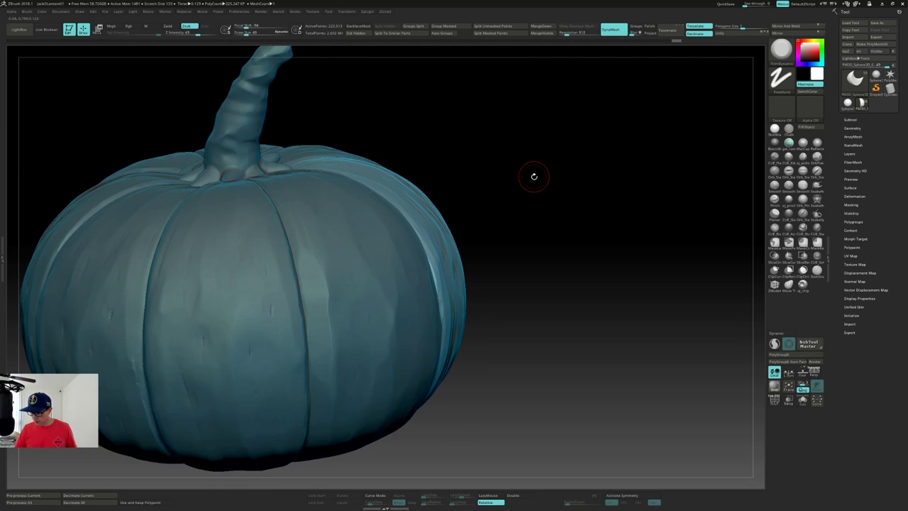
pyautogui.moveTo(535, 174); pyautogui.dragTo(534, 199, button='right')
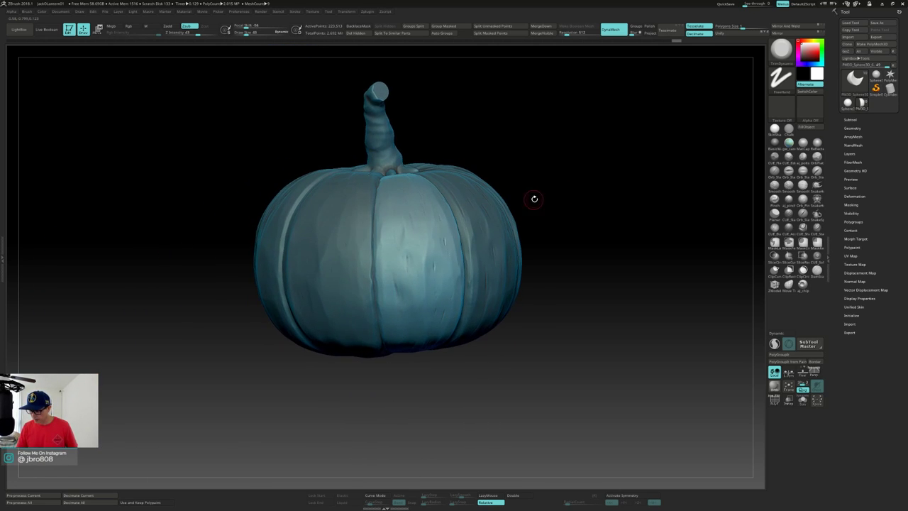
pyautogui.moveTo(565, 200); pyautogui.dragTo(568, 156)
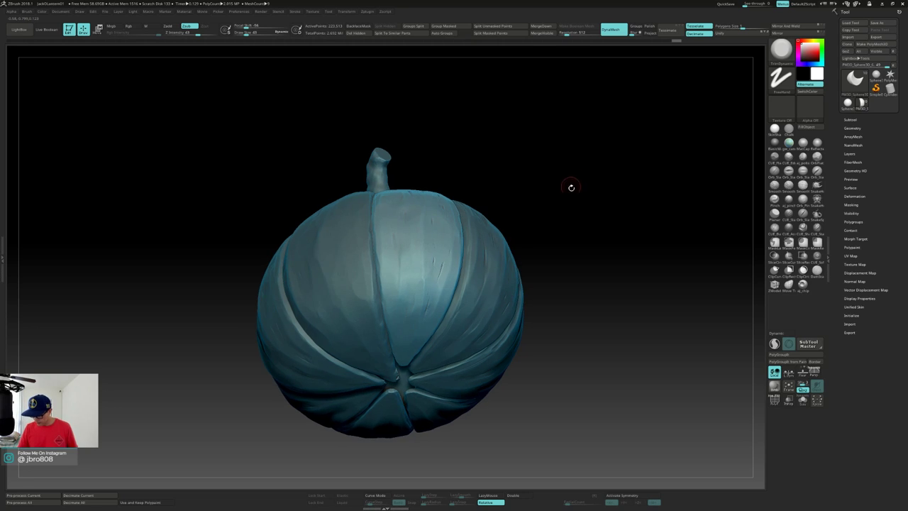
pyautogui.moveTo(570, 205); pyautogui.dragTo(563, 186)
pyautogui.moveTo(563, 186)
pyautogui.mouseDown(button='right')
pyautogui.moveTo(570, 204)
pyautogui.moveTo(568, 184)
pyautogui.mouseUp(button='right')
pyautogui.moveTo(569, 184); pyautogui.dragTo(569, 183)
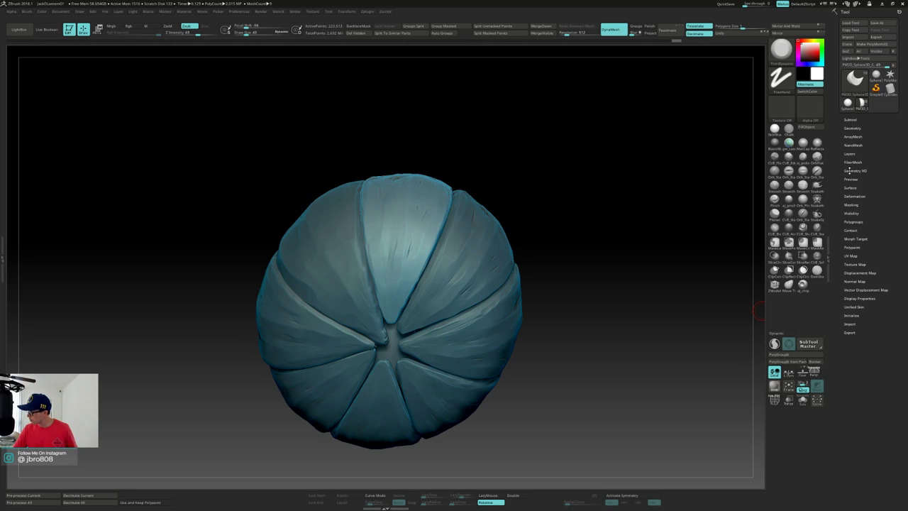
pyautogui.click(850, 195)
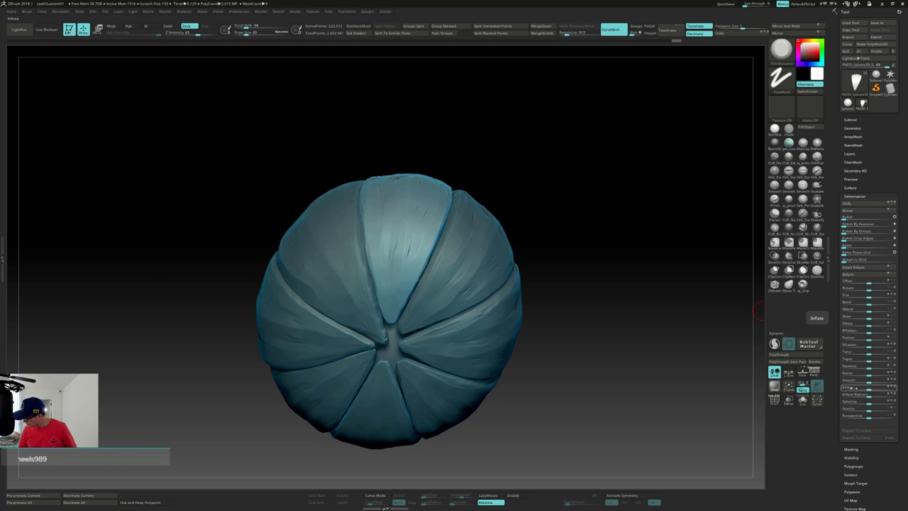
pyautogui.click(849, 387)
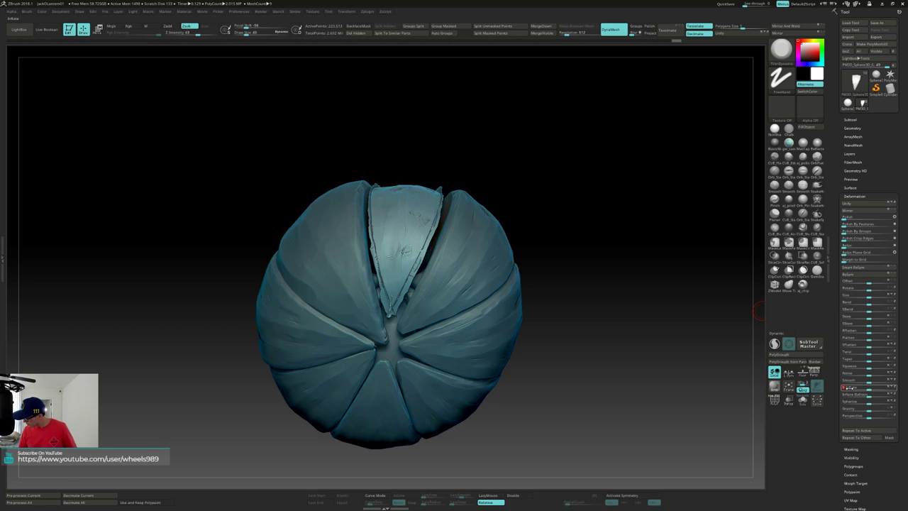
pyautogui.hotkey('ctrl', 'z')
pyautogui.click(853, 387)
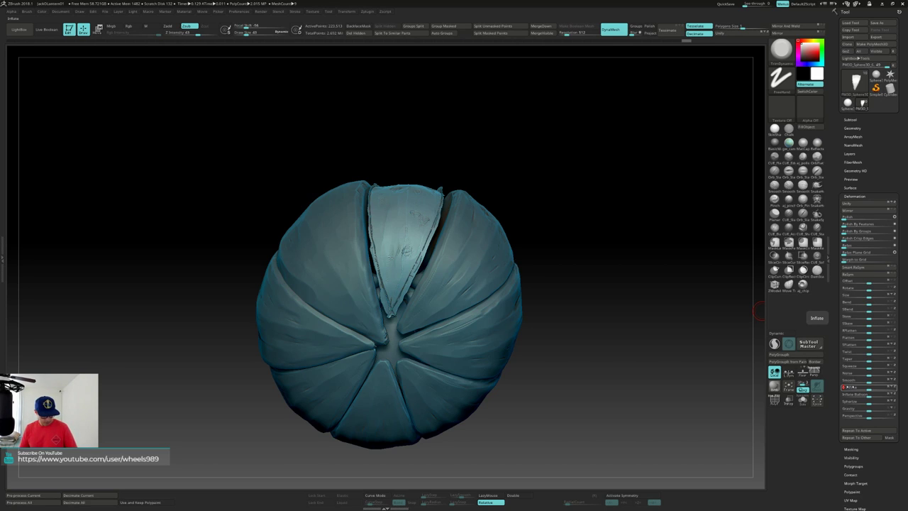
pyautogui.hotkey('ctrl', 'z')
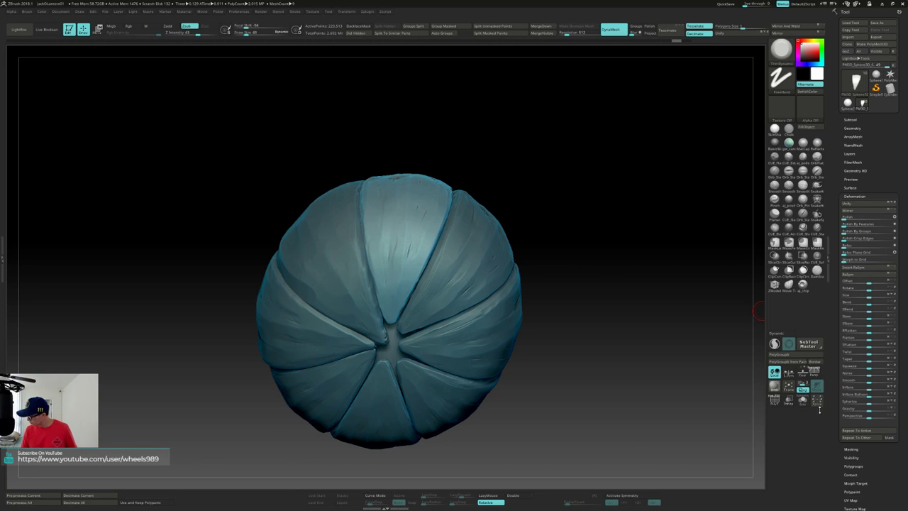
# Inflate the selected segment slightly so it fills the gaps beside its neighbours.
pyautogui.click(853, 388)
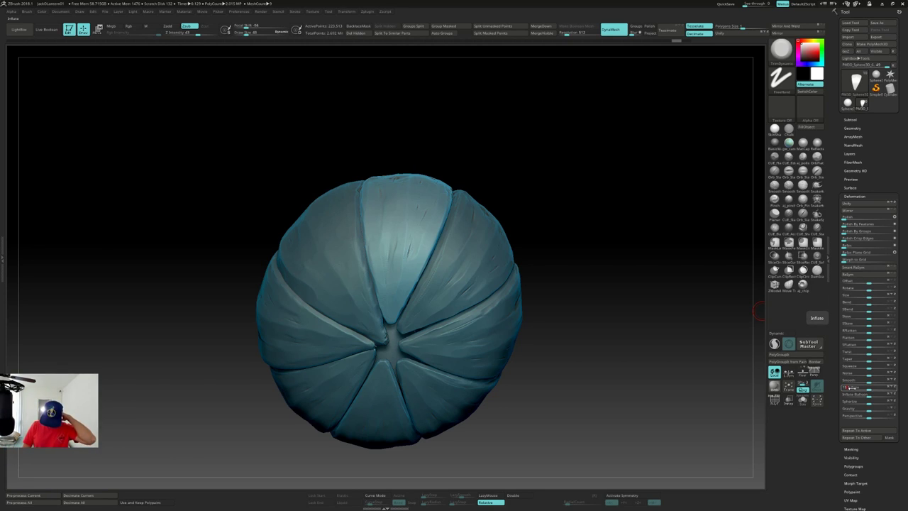
pyautogui.press('Return')
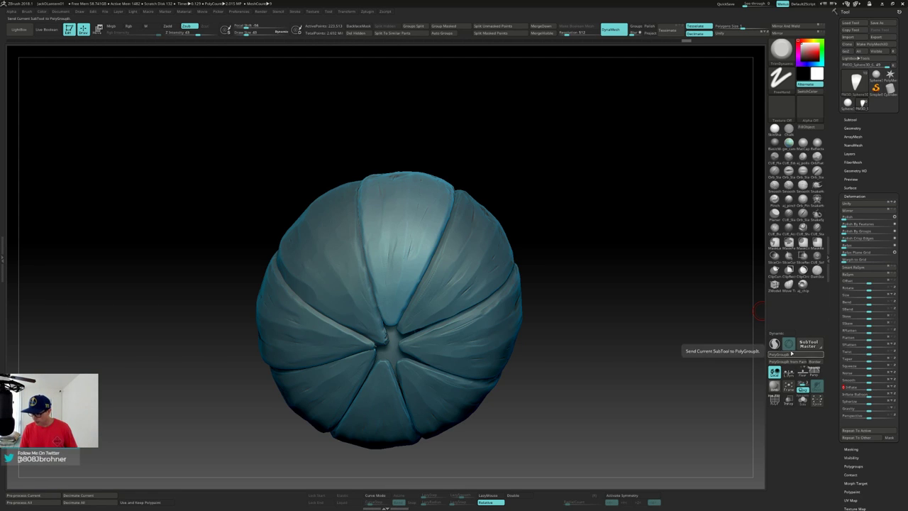
pyautogui.keyDown('alt'); pyautogui.moveTo(635, 311); pyautogui.dragTo(609, 297); pyautogui.keyUp('alt')
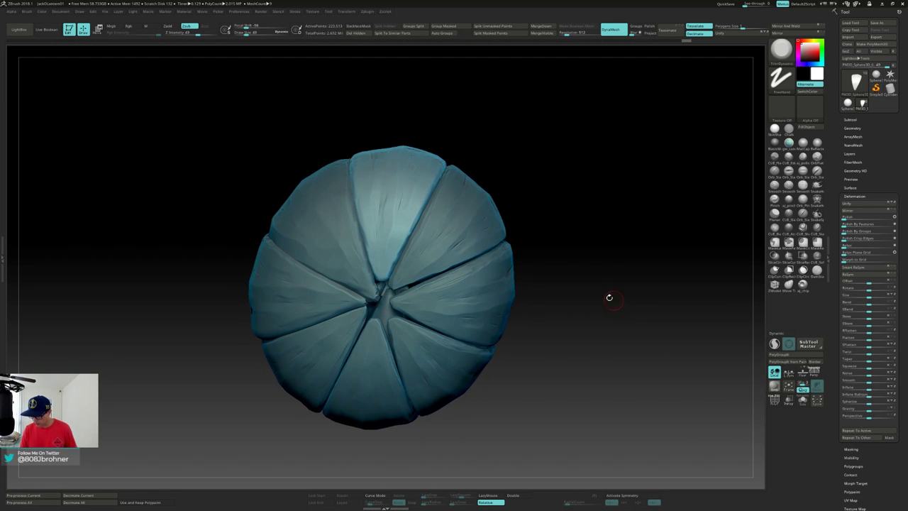
# Select the adjacent segment clockwise on the underside and inflate it by a small amount.
pyautogui.keyDown('alt'); pyautogui.click(447, 248); pyautogui.keyUp('alt')
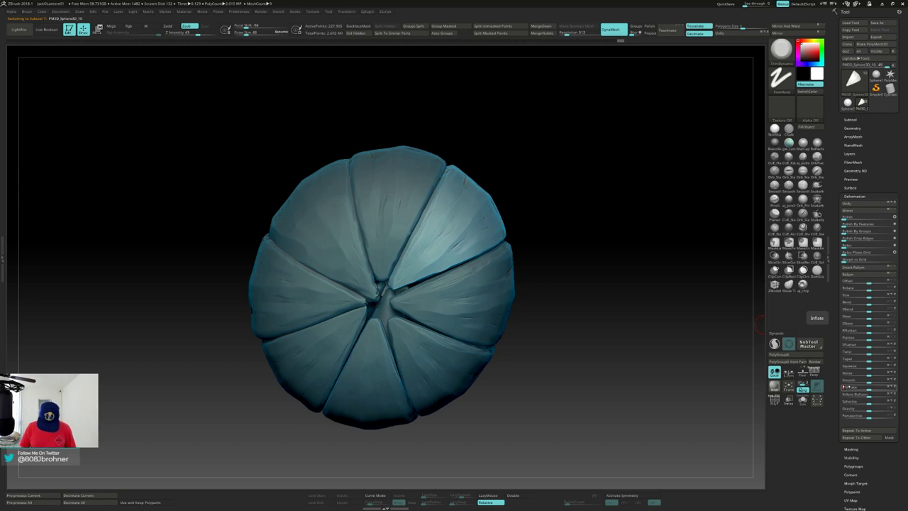
pyautogui.press('Return')
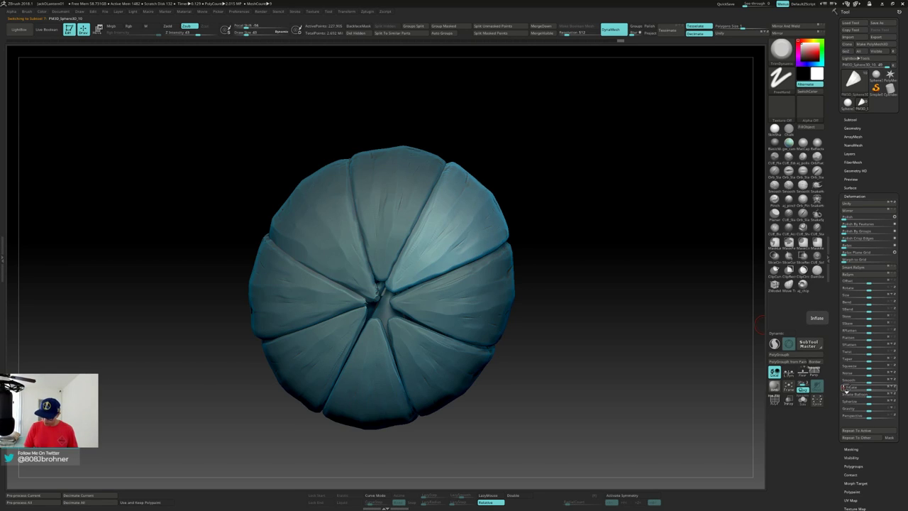
pyautogui.moveTo(847, 390); pyautogui.dragTo(796, 364)
pyautogui.hotkey('ctrl', 'z')
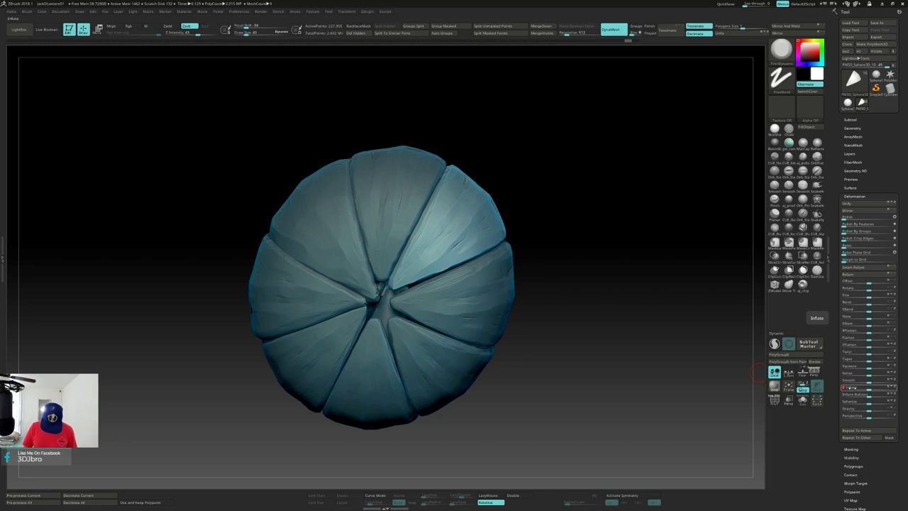
pyautogui.press('Return')
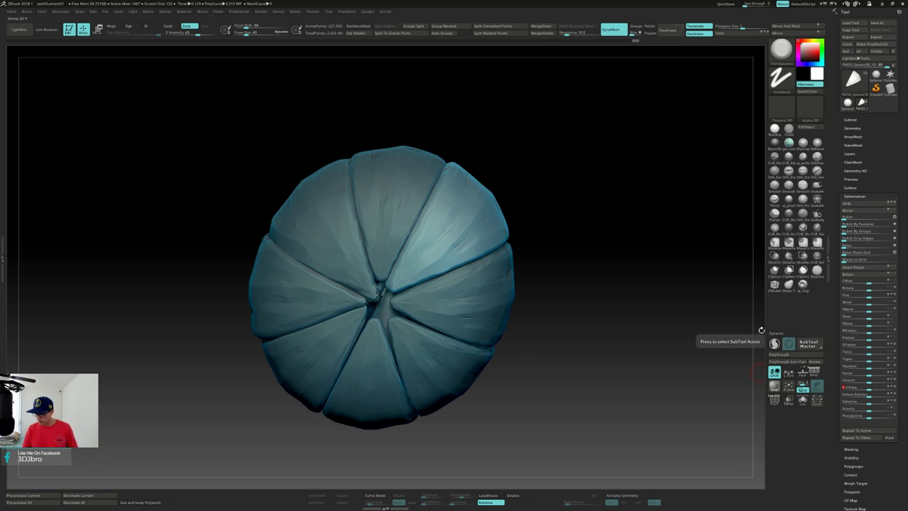
# Select the third segment clockwise and apply the same slight inflation.
pyautogui.keyDown('alt'); pyautogui.click(463, 306); pyautogui.keyUp('alt')
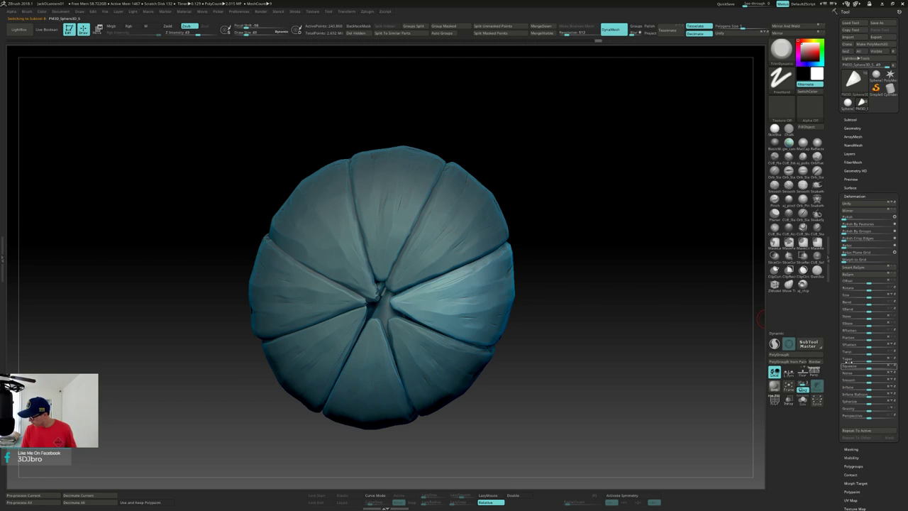
pyautogui.click(854, 388)
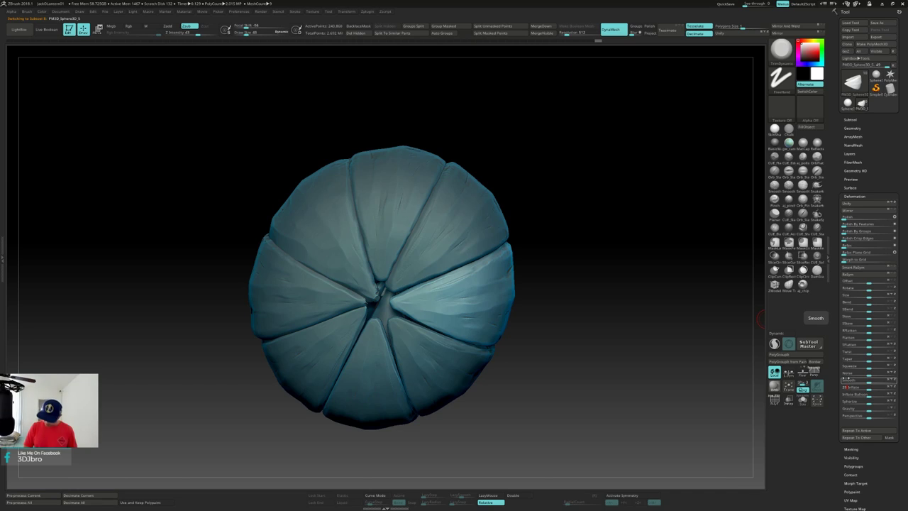
pyautogui.press('Return')
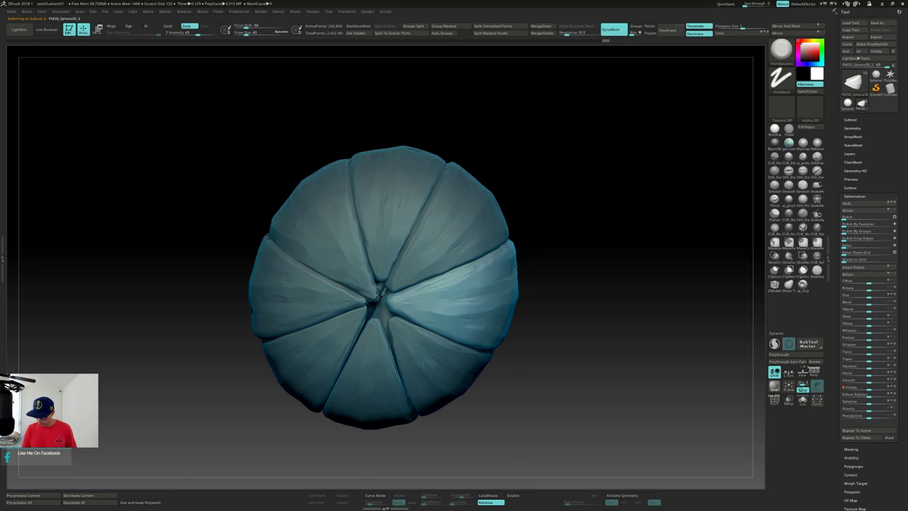
# Select the fourth segment clockwise and inflate it slightly, undoing the excessive first deformation.
pyautogui.keyDown('alt'); pyautogui.click(424, 364); pyautogui.keyUp('alt')
pyautogui.click(843, 387)
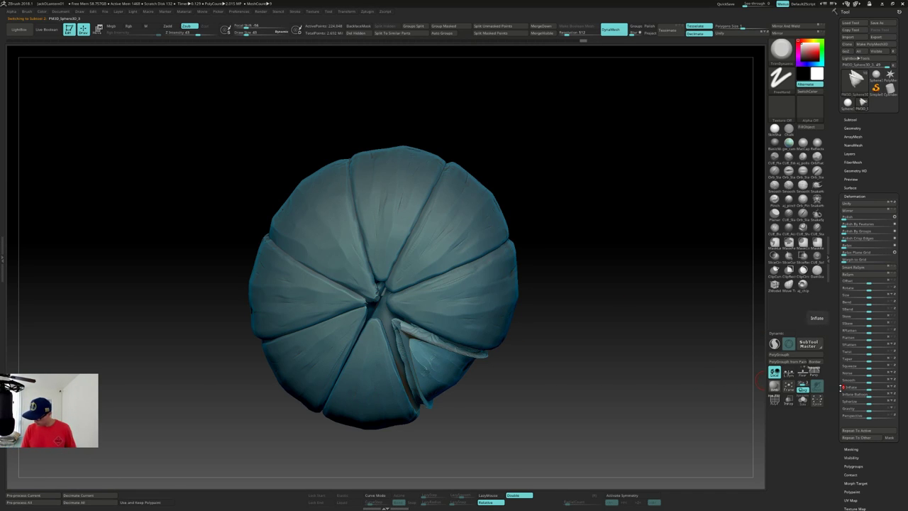
pyautogui.hotkey('ctrl', 'z')
pyautogui.click(848, 387)
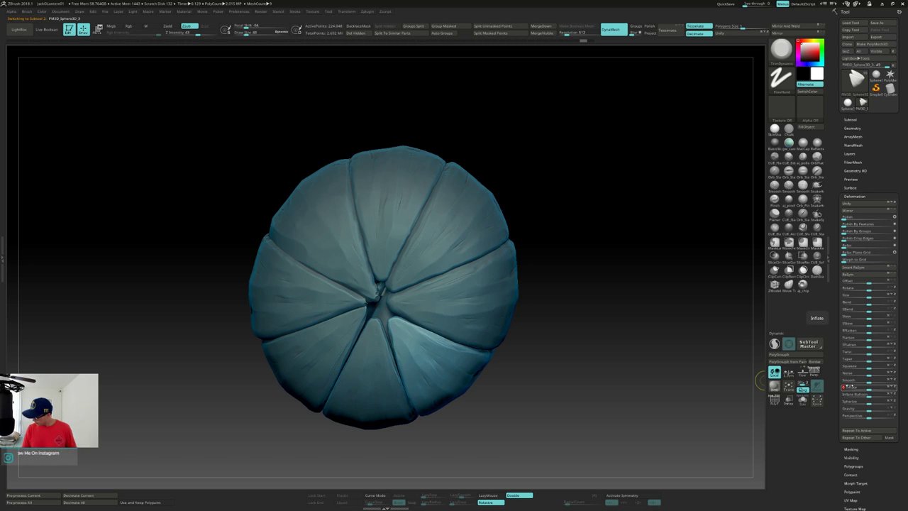
pyautogui.press('Return')
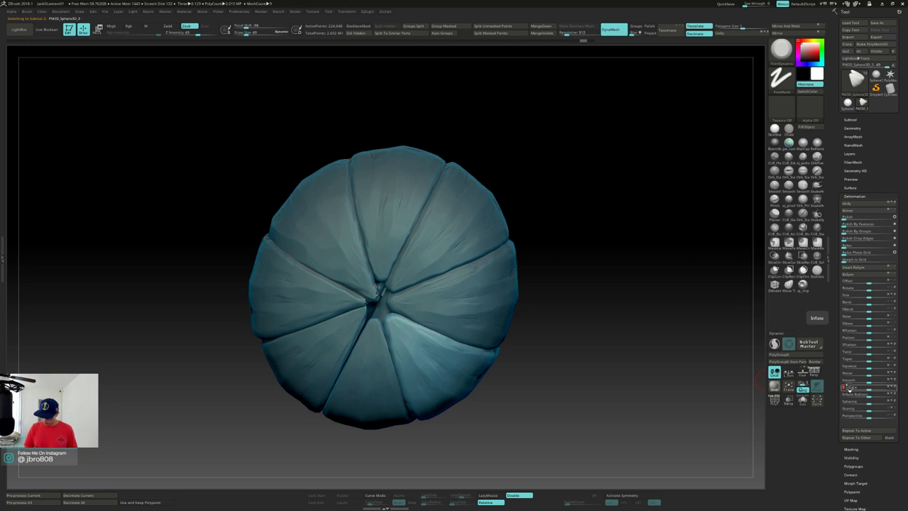
# Inflate the fifth and sixth segments clockwise slightly, selecting each in turn.
pyautogui.keyDown('alt'); pyautogui.click(381, 372); pyautogui.keyUp('alt')
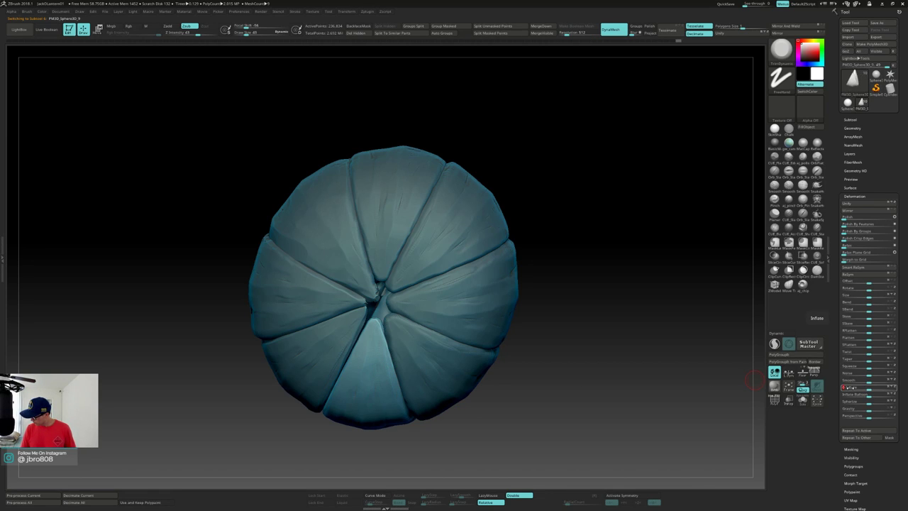
pyautogui.press('Return')
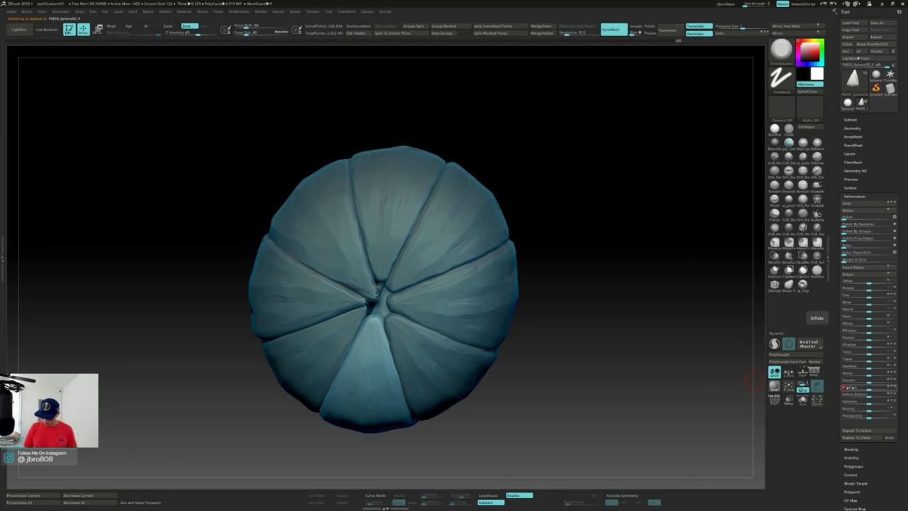
pyautogui.keyDown('alt'); pyautogui.click(312, 343); pyautogui.keyUp('alt')
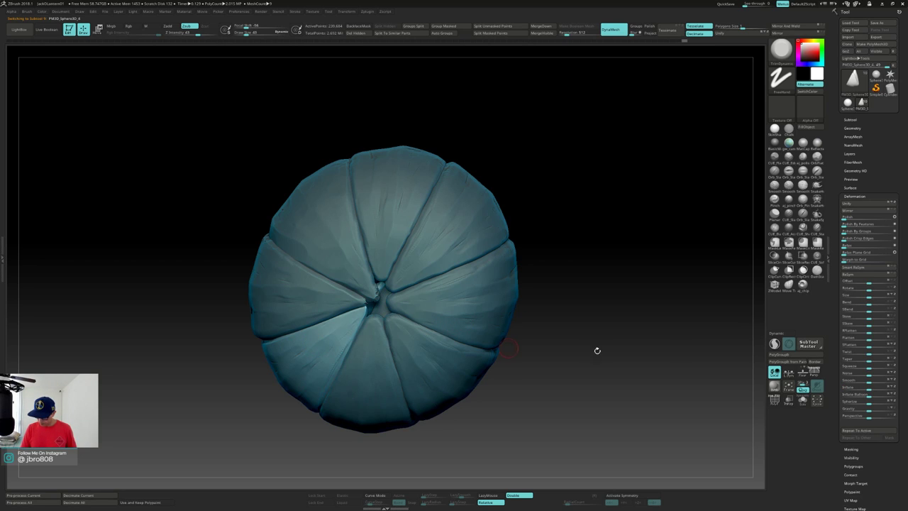
pyautogui.click(850, 388)
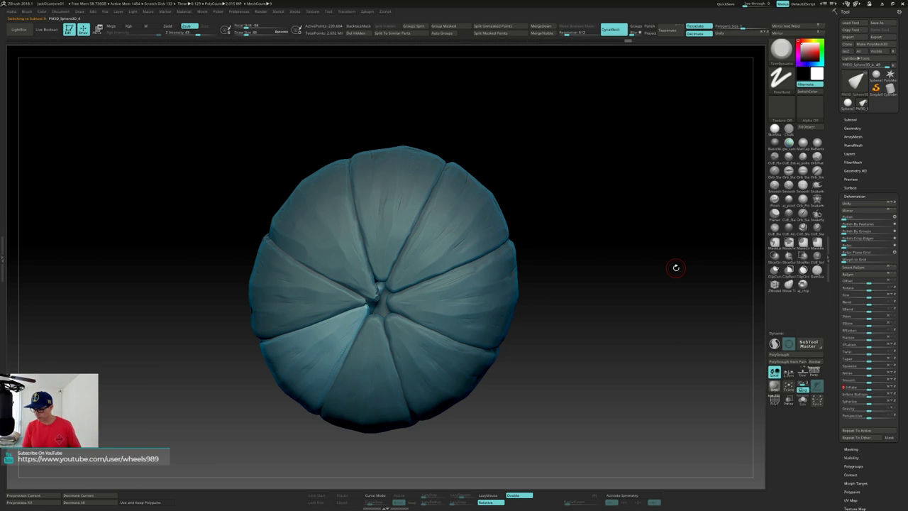
# Select three neighbouring inflated segments in turn and remesh them with DynaMesh.
pyautogui.moveTo(588, 230); pyautogui.dragTo(588, 290)
pyautogui.keyDown('alt'); pyautogui.click(373, 361); pyautogui.keyUp('alt')
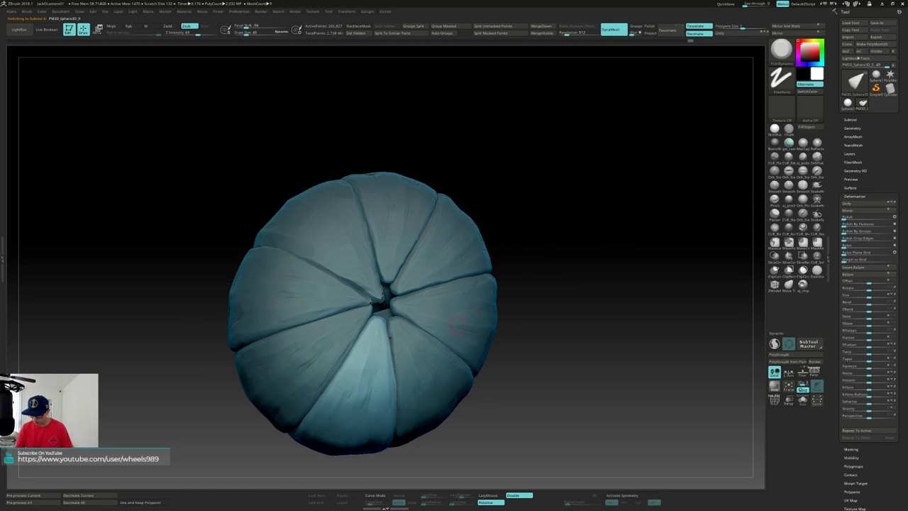
pyautogui.keyDown('alt'); pyautogui.click(424, 371); pyautogui.keyUp('alt')
pyautogui.keyDown('ctrl'); pyautogui.moveTo(572, 250); pyautogui.dragTo(576, 312); pyautogui.keyUp('ctrl')
pyautogui.keyDown('alt'); pyautogui.click(476, 302); pyautogui.keyUp('alt')
pyautogui.keyDown('ctrl'); pyautogui.moveTo(567, 244); pyautogui.dragTo(573, 301); pyautogui.keyUp('ctrl')
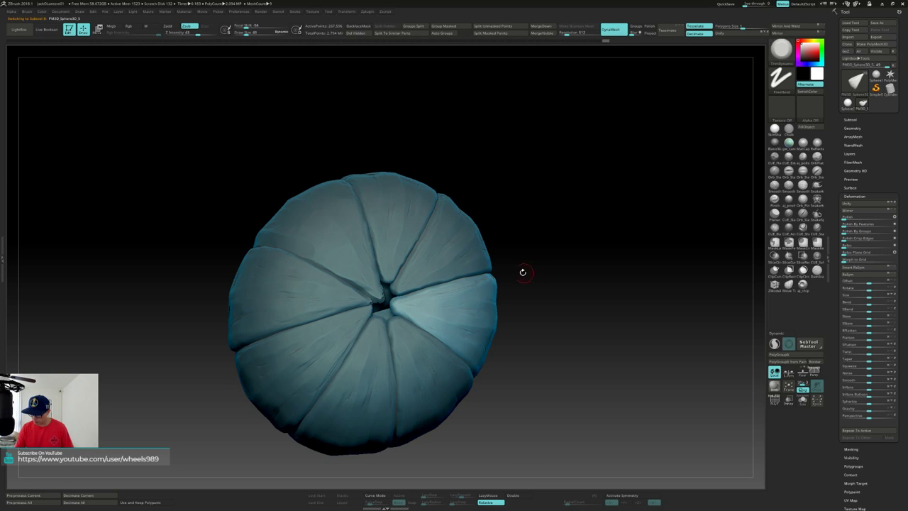
# Select four more neighbouring segments in turn and remesh them with DynaMesh.
pyautogui.keyDown('alt'); pyautogui.click(460, 246); pyautogui.keyUp('alt')
pyautogui.keyDown('ctrl'); pyautogui.moveTo(530, 190); pyautogui.dragTo(542, 263); pyautogui.keyUp('ctrl')
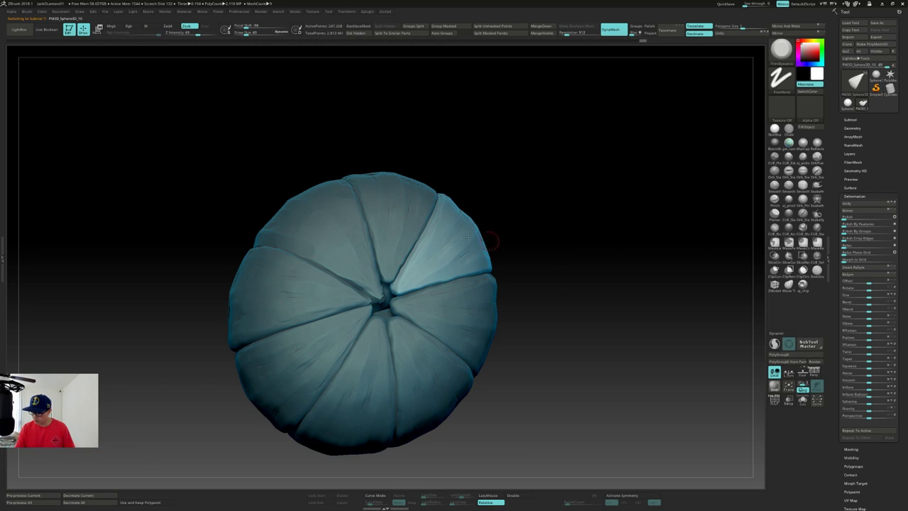
pyautogui.hotkey('ctrl', 'z')
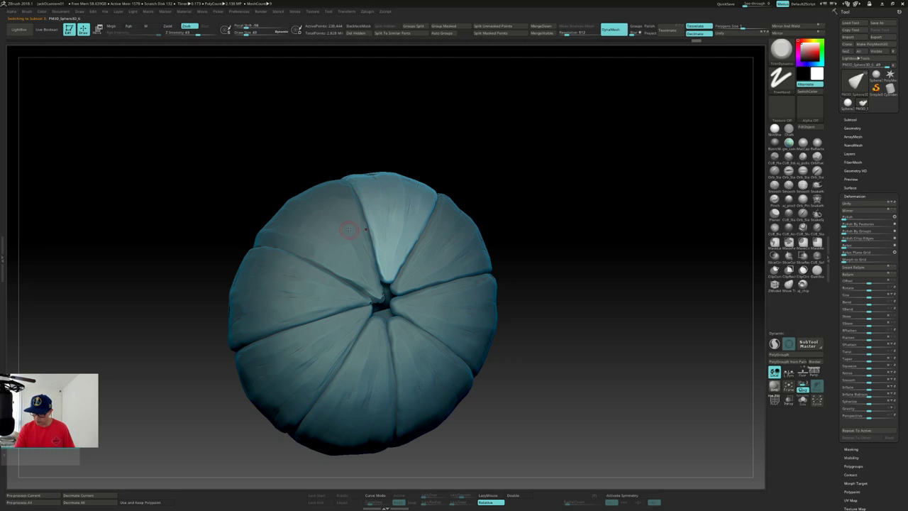
pyautogui.keyDown('alt'); pyautogui.click(348, 230); pyautogui.keyUp('alt')
pyautogui.keyDown('ctrl'); pyautogui.moveTo(487, 143); pyautogui.dragTo(514, 195); pyautogui.keyUp('ctrl')
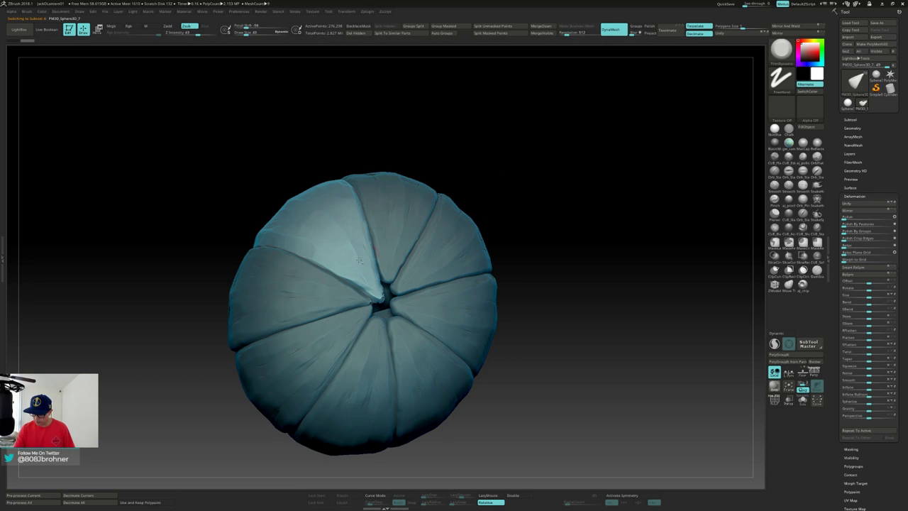
pyautogui.keyDown('alt'); pyautogui.click(322, 277); pyautogui.keyUp('alt')
pyautogui.keyDown('ctrl'); pyautogui.moveTo(502, 146); pyautogui.dragTo(561, 192); pyautogui.keyUp('ctrl')
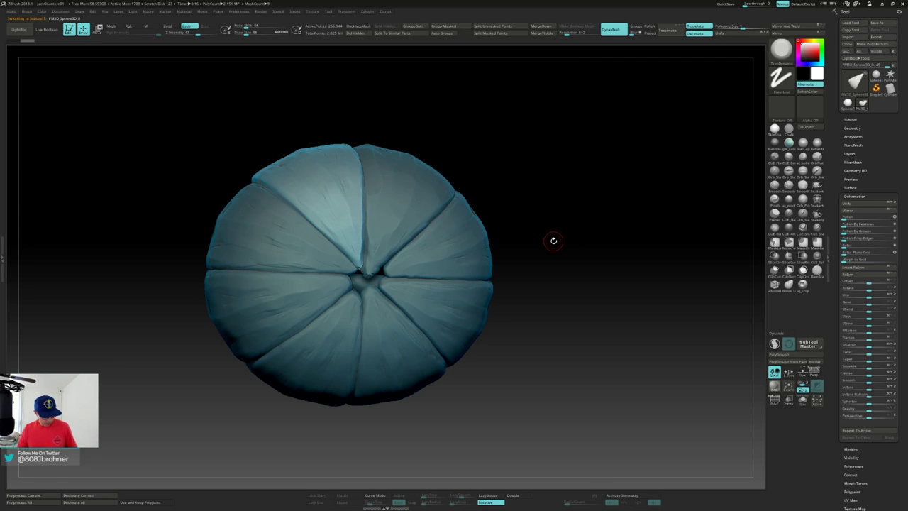
# Switch to the Move Topological brush and enlarge its draw size for adjusting the segment tips.
pyautogui.press('b')
pyautogui.press('m')
pyautogui.press('v')
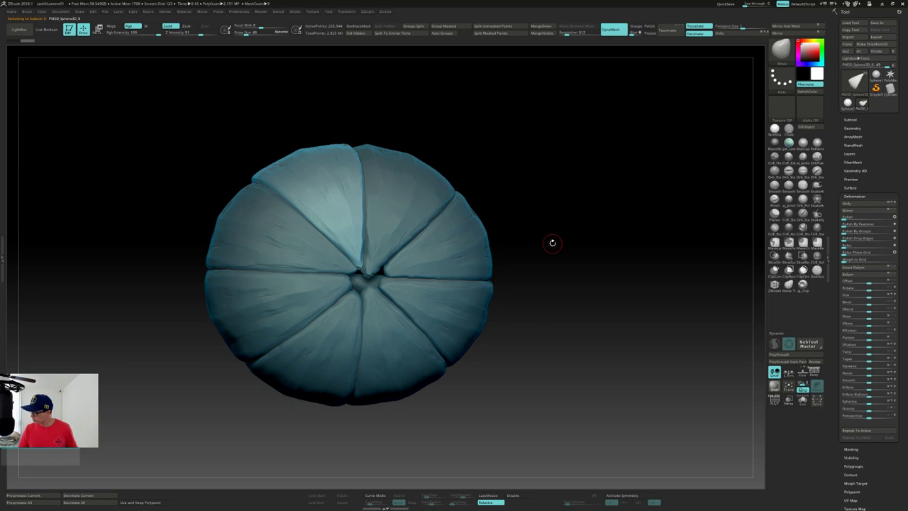
pyautogui.press('s')
pyautogui.moveTo(552, 244); pyautogui.dragTo(565, 239)
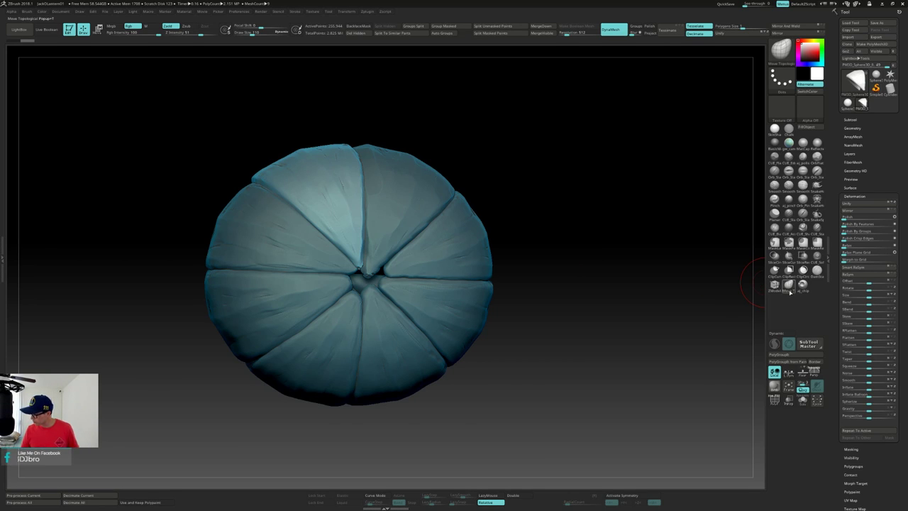
pyautogui.press('b')
pyautogui.press('s')
pyautogui.moveTo(588, 237); pyautogui.dragTo(578, 237)
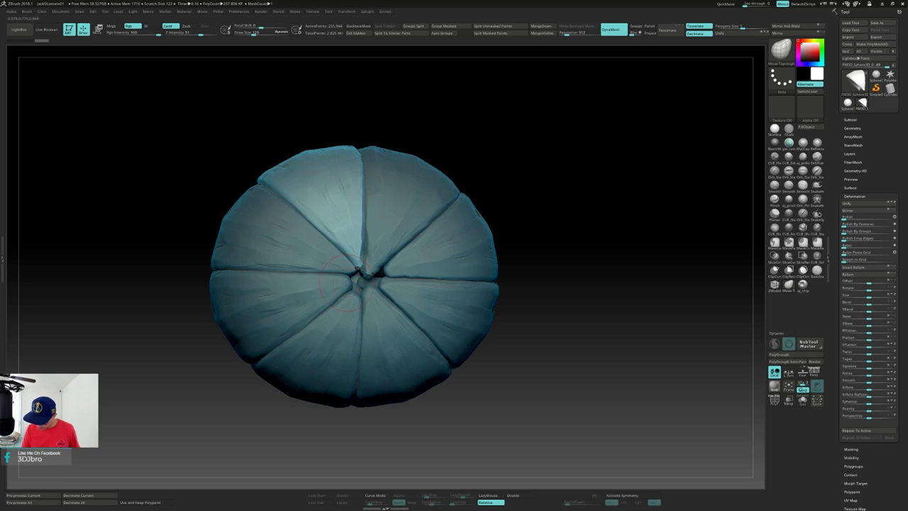
# Move the lower and side segments' tips toward the centre of the pumpkin's underside, selecting each segment in turn.
pyautogui.keyDown('alt'); pyautogui.click(311, 299); pyautogui.keyUp('alt')
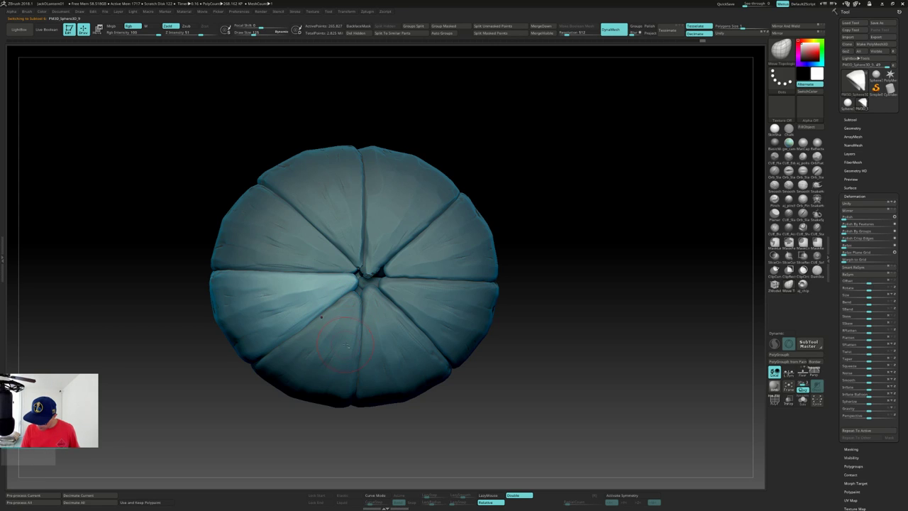
pyautogui.keyDown('alt'); pyautogui.click(355, 303); pyautogui.keyUp('alt')
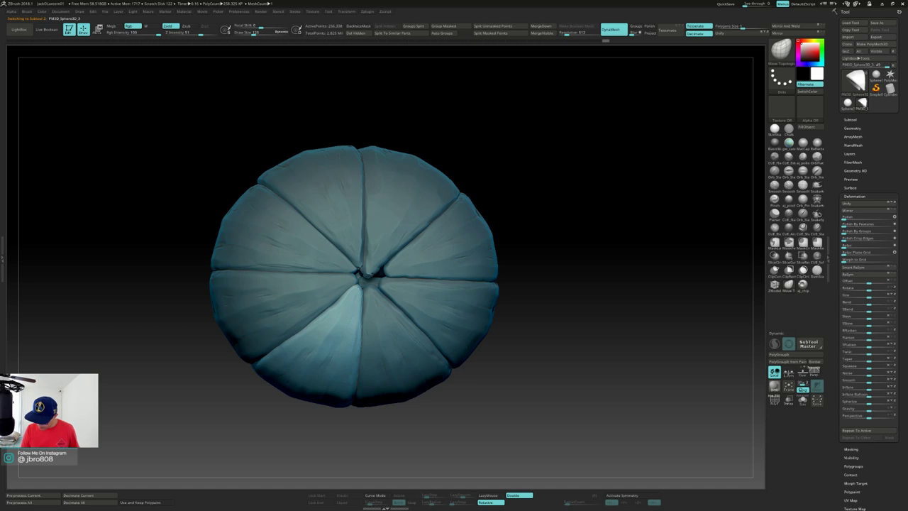
pyautogui.keyDown('alt'); pyautogui.click(373, 299); pyautogui.keyUp('alt')
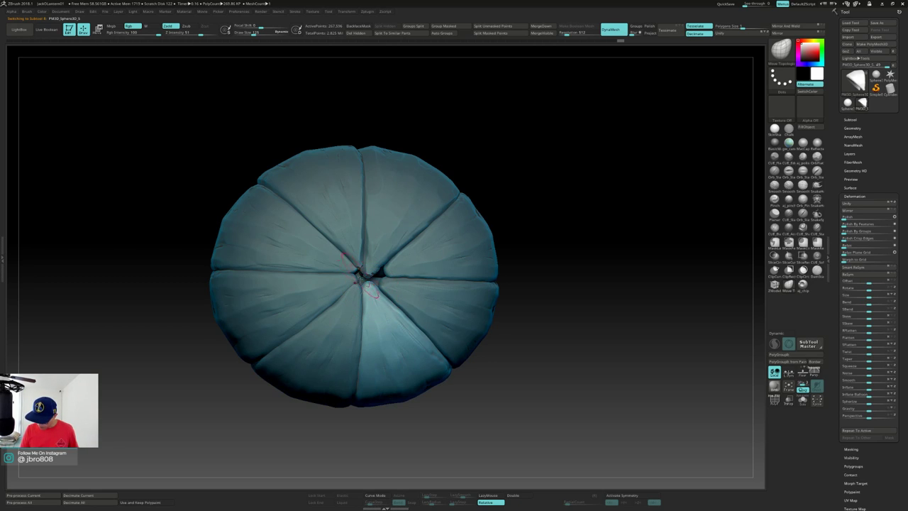
pyautogui.keyDown('alt'); pyautogui.click(421, 289); pyautogui.keyUp('alt')
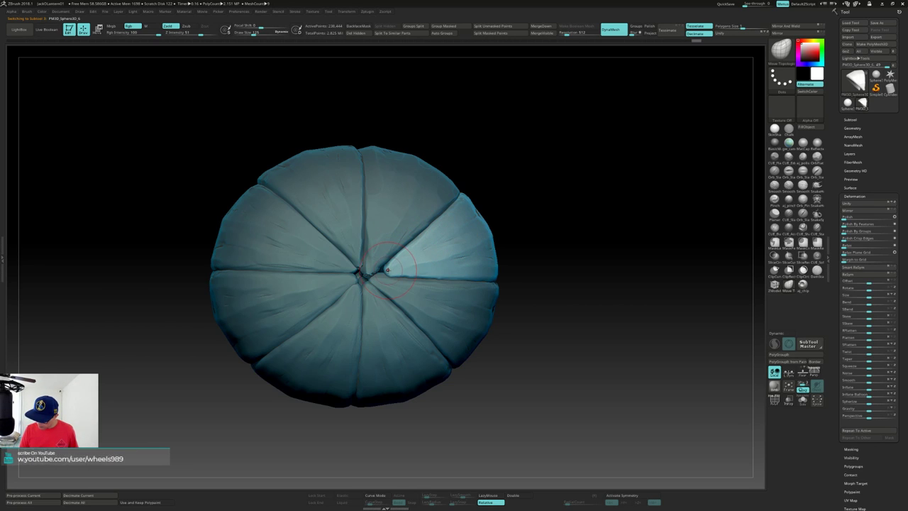
pyautogui.moveTo(375, 274); pyautogui.dragTo(381, 277, button='right')
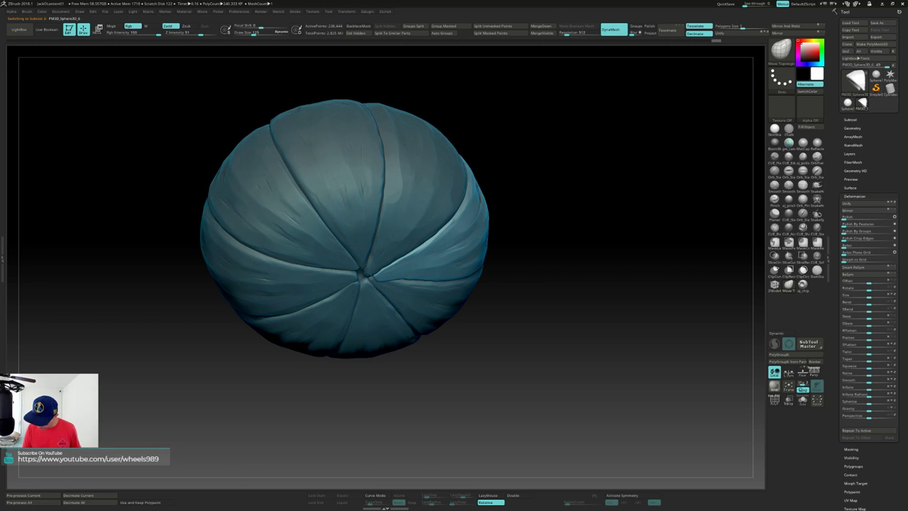
# Select the broad segment beside the centre gap and move its bottom tip into the gap, smoothing it slightly.
pyautogui.keyDown('alt'); pyautogui.click(419, 197); pyautogui.keyUp('alt')
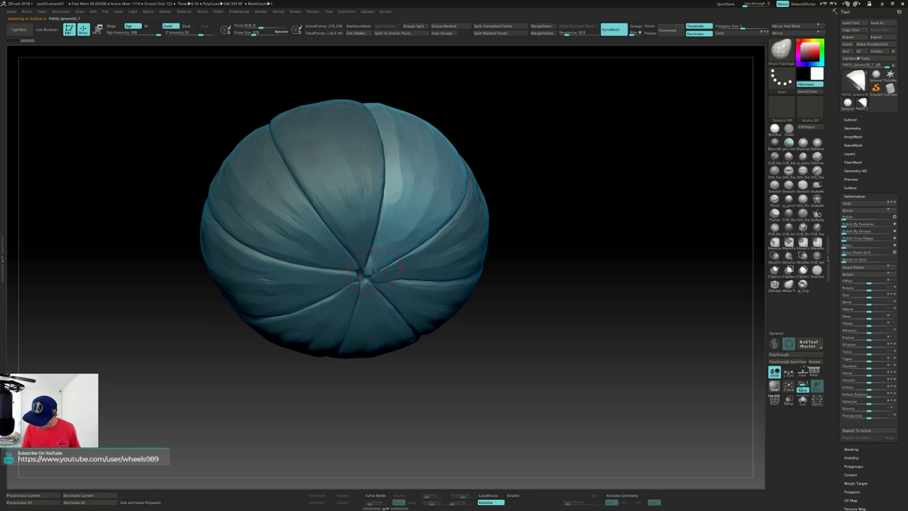
pyautogui.moveTo(376, 262)
pyautogui.mouseDown(button='right')
pyautogui.moveTo(380, 229)
pyautogui.moveTo(381, 239)
pyautogui.mouseUp(button='right')
pyautogui.hotkey('alt', 's')
pyautogui.keyDown('shift'); pyautogui.moveTo(381, 245); pyautogui.dragTo(379, 263); pyautogui.keyUp('shift')
pyautogui.moveTo(379, 264)
pyautogui.mouseDown(button='right')
pyautogui.moveTo(408, 265)
pyautogui.moveTo(394, 307)
pyautogui.moveTo(386, 312)
pyautogui.moveTo(382, 299)
pyautogui.mouseUp(button='right')
pyautogui.hotkey('alt', 's')
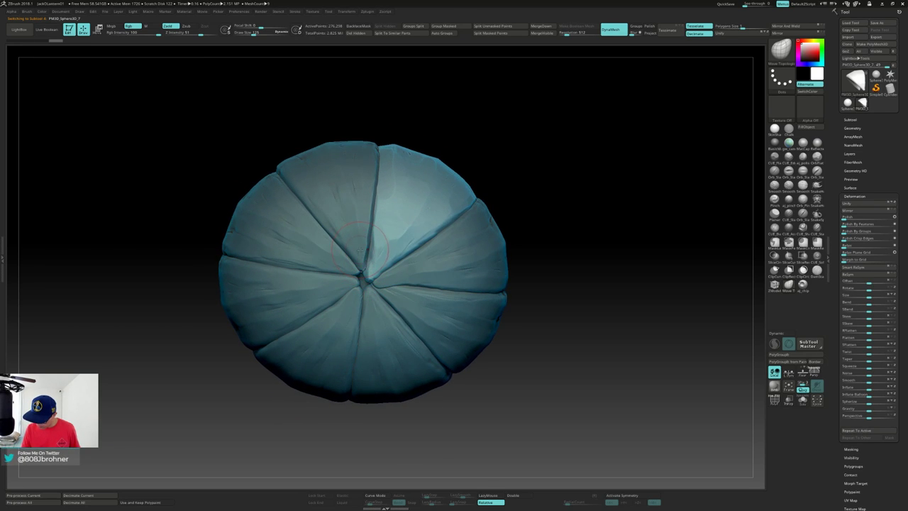
# Select three further segments around the underside and pull their tips together to close the central hole.
pyautogui.keyDown('alt'); pyautogui.click(362, 256); pyautogui.keyUp('alt')
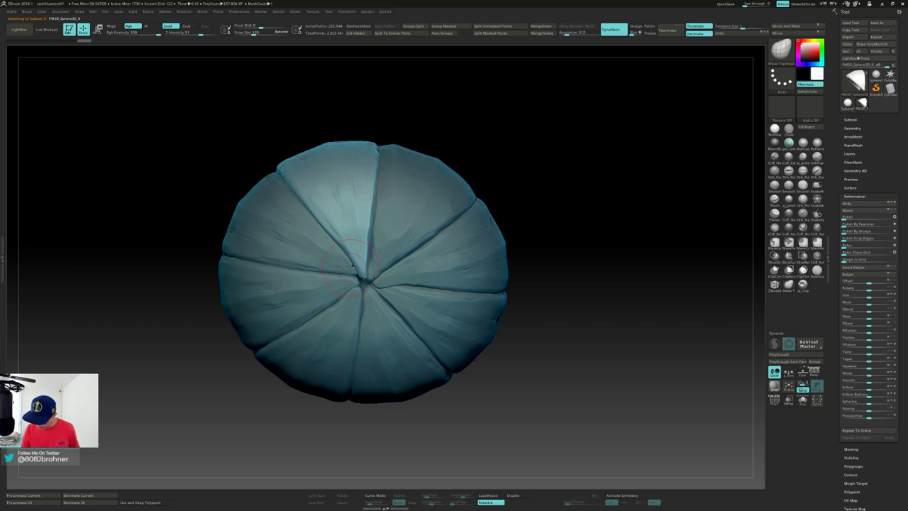
pyautogui.keyDown('alt'); pyautogui.click(305, 240); pyautogui.keyUp('alt')
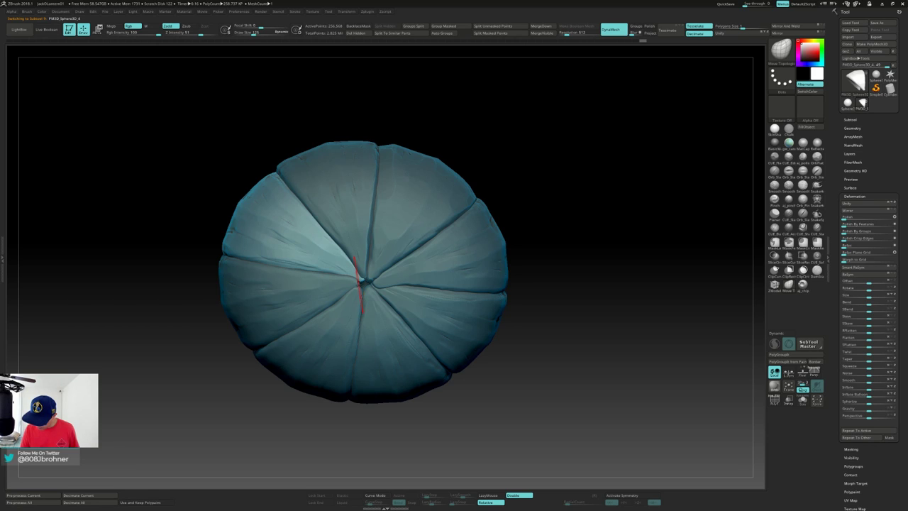
pyautogui.keyDown('alt'); pyautogui.click(348, 324); pyautogui.keyUp('alt')
pyautogui.moveTo(360, 288); pyautogui.dragTo(367, 282)
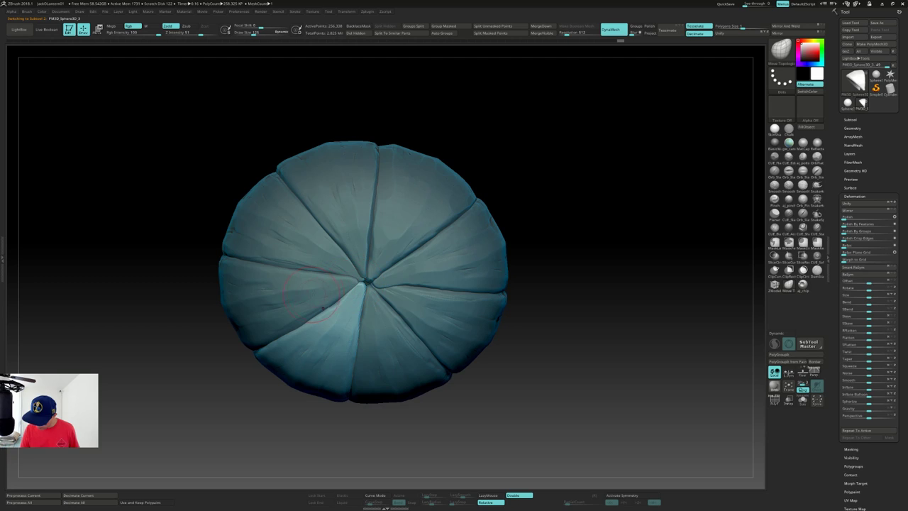
pyautogui.moveTo(328, 313); pyautogui.dragTo(333, 309)
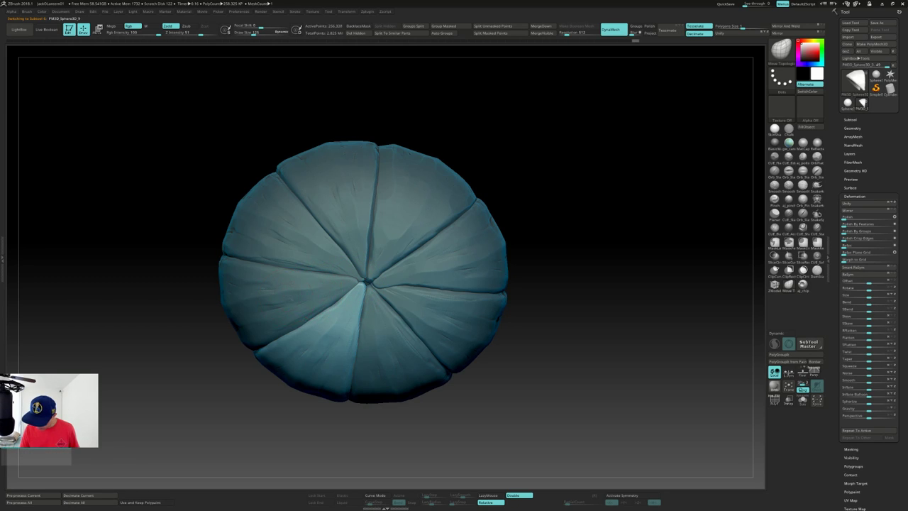
# Refine the remaining segment tips at the underside's centre, selecting each segment in turn.
pyautogui.keyDown('alt'); pyautogui.click(326, 288); pyautogui.keyUp('alt')
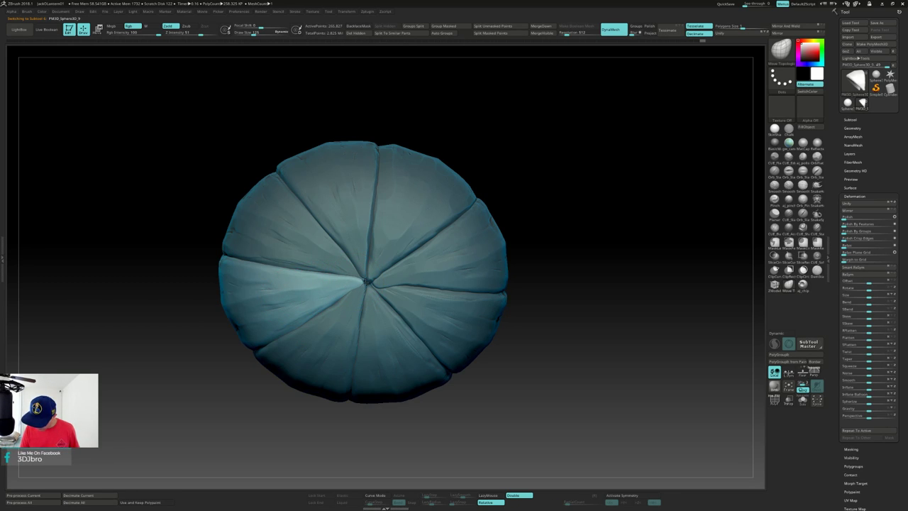
pyautogui.keyDown('alt'); pyautogui.click(375, 316); pyautogui.keyUp('alt')
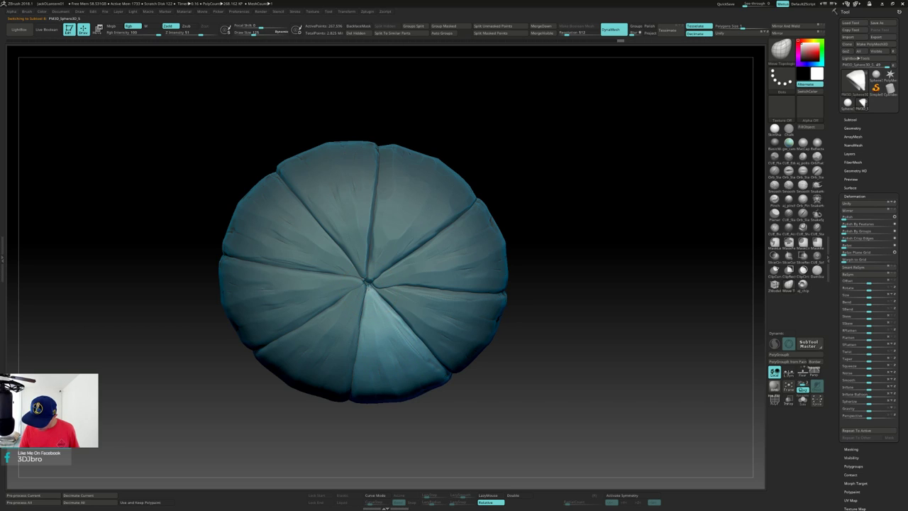
pyautogui.keyDown('alt'); pyautogui.click(400, 303); pyautogui.keyUp('alt')
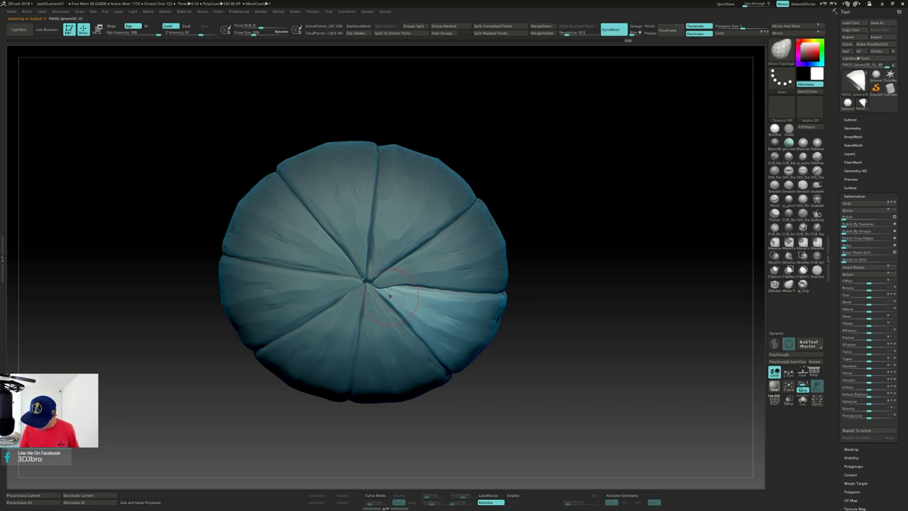
pyautogui.moveTo(369, 281)
pyautogui.mouseDown(button='right')
pyautogui.moveTo(380, 289)
pyautogui.moveTo(374, 264)
pyautogui.moveTo(380, 289)
pyautogui.mouseUp(button='right')
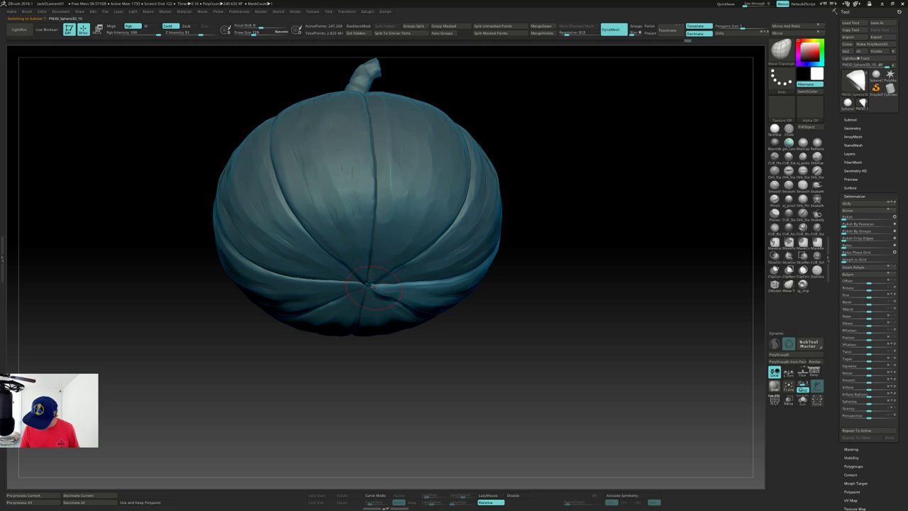
pyautogui.keyDown('alt'); pyautogui.click(374, 275); pyautogui.keyUp('alt')
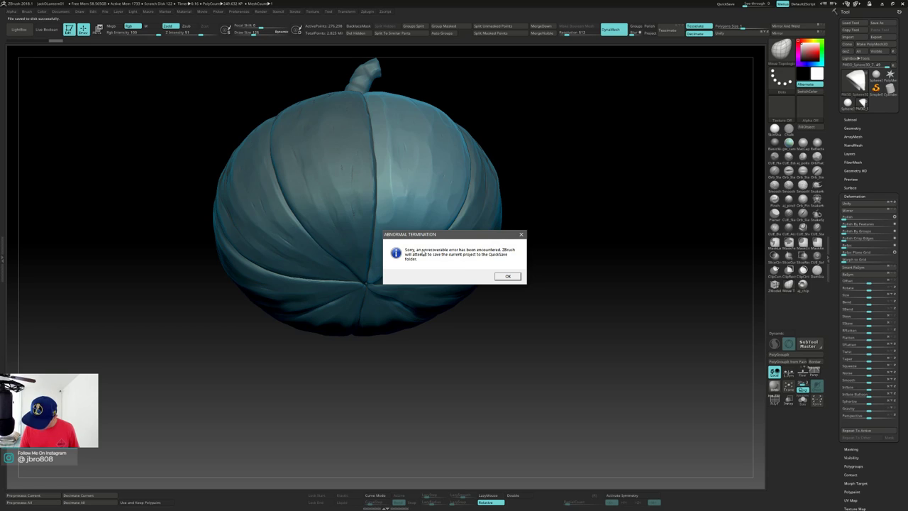
# Acknowledge the abnormal termination dialogs and close the Home Page after ZBrush restarts.
pyautogui.click(508, 277)
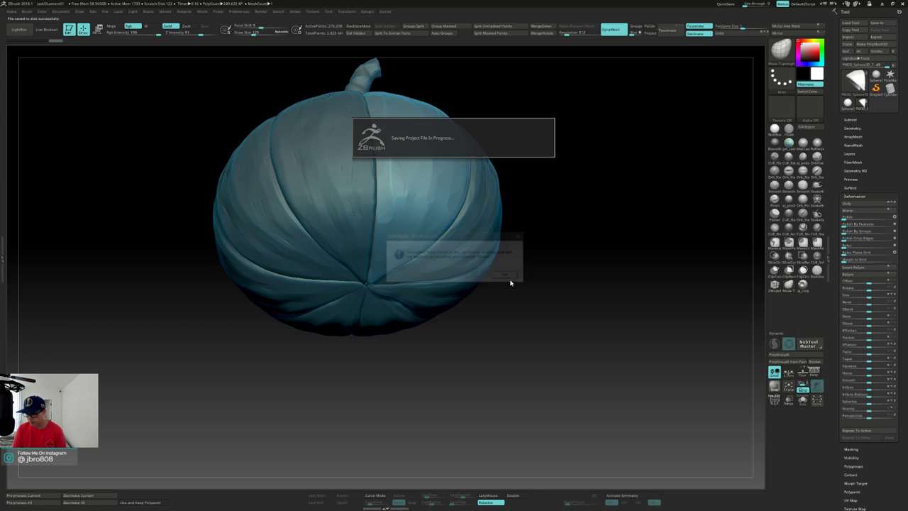
pyautogui.click(511, 276)
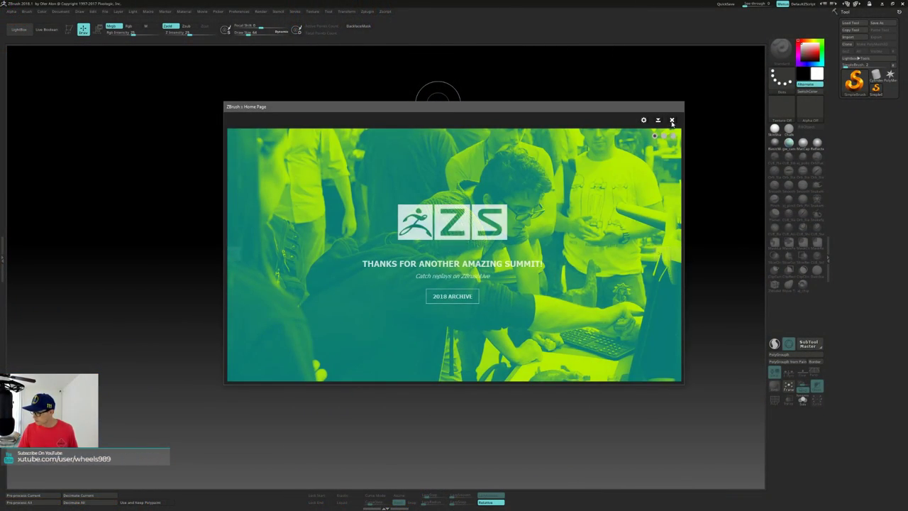
pyautogui.click(671, 120)
pyautogui.click(501, 277)
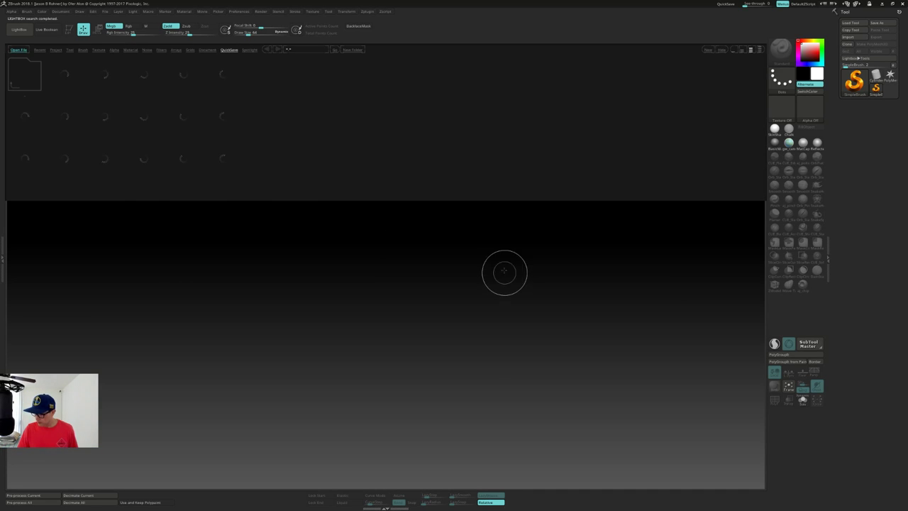
# Load Recovered_Tool.ZTL from the QuickSave files, place the pumpkin on the canvas in Edit mode and hide LightBox.
pyautogui.moveTo(658, 166); pyautogui.dragTo(506, 185)
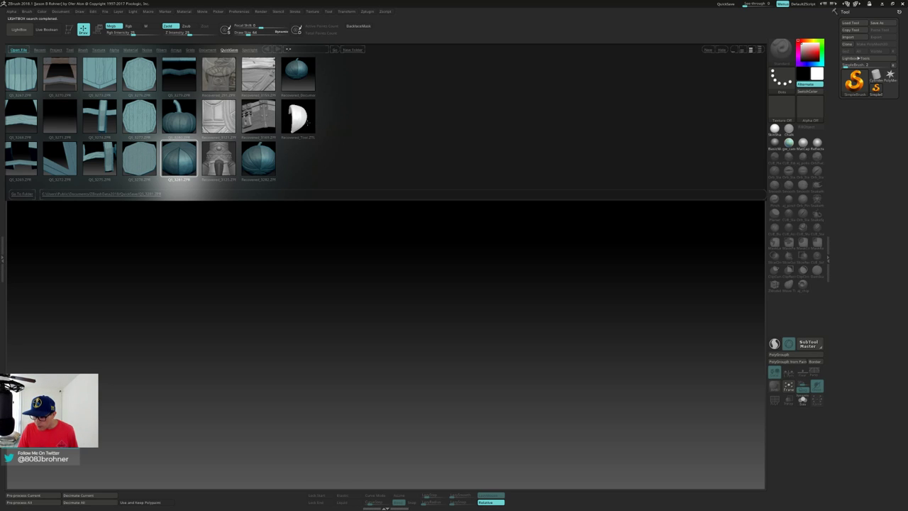
pyautogui.click(308, 125)
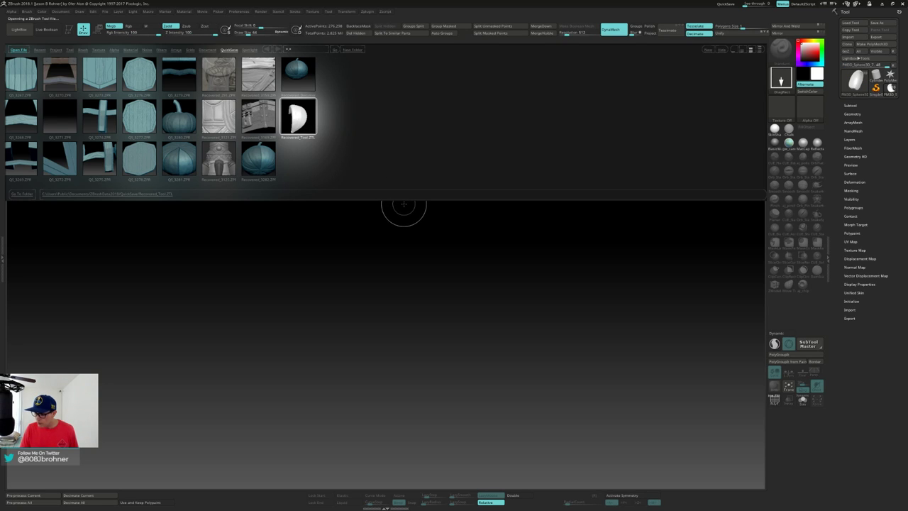
pyautogui.moveTo(379, 243)
pyautogui.mouseDown()
pyautogui.moveTo(361, 345)
pyautogui.moveTo(372, 362)
pyautogui.mouseUp()
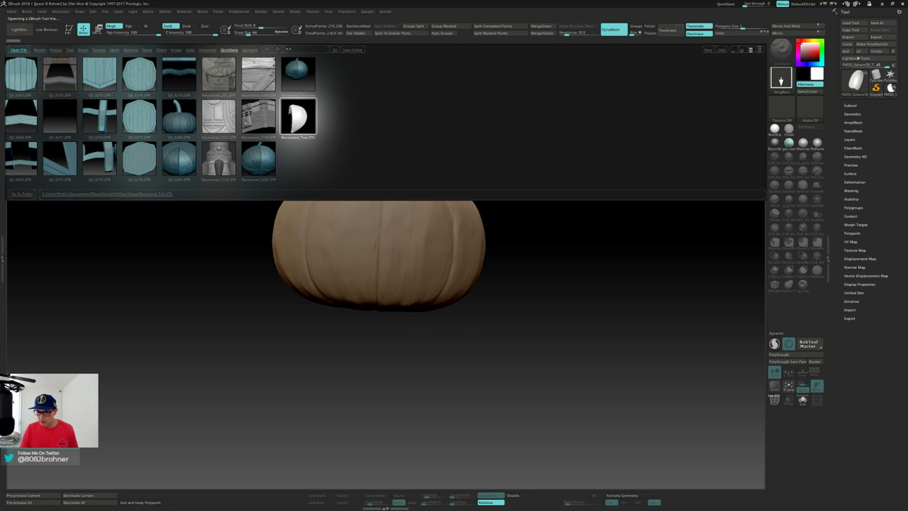
pyautogui.press('t')
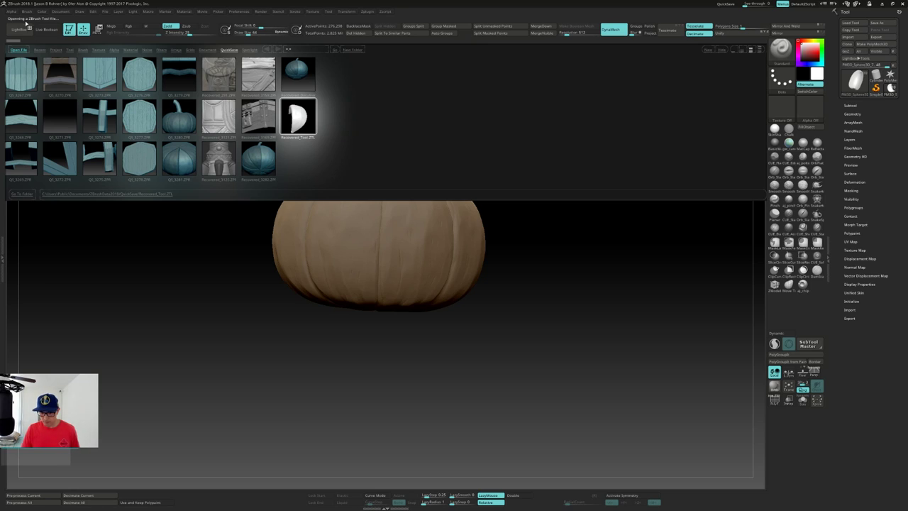
pyautogui.click(24, 29)
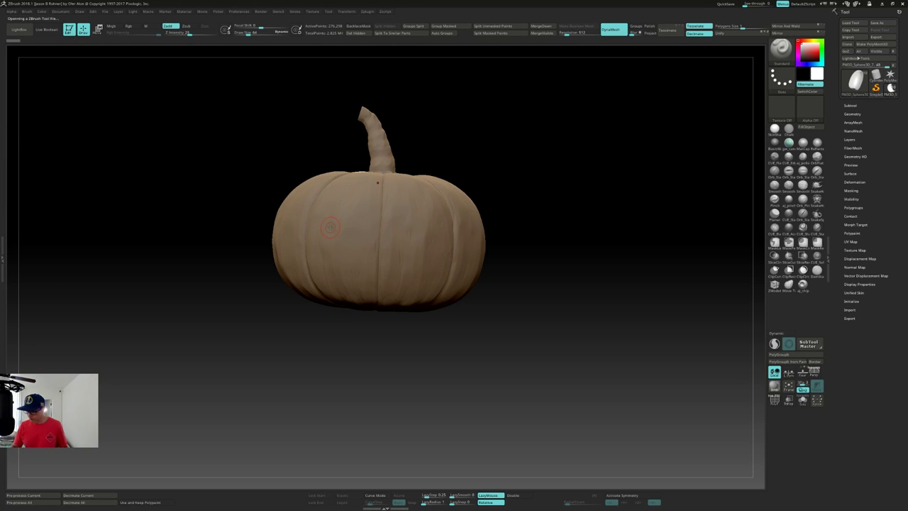
# Examine the recovered pumpkin's underside and its active segment, both isolated and together with the other segments.
pyautogui.moveTo(538, 229)
pyautogui.mouseDown()
pyautogui.moveTo(537, 239)
pyautogui.moveTo(537, 169)
pyautogui.moveTo(546, 166)
pyautogui.moveTo(535, 201)
pyautogui.moveTo(543, 179)
pyautogui.moveTo(556, 196)
pyautogui.moveTo(561, 173)
pyautogui.mouseUp()
pyautogui.hotkey('alt', 'shift', 's')
pyautogui.hotkey('alt', 'shift', 's')
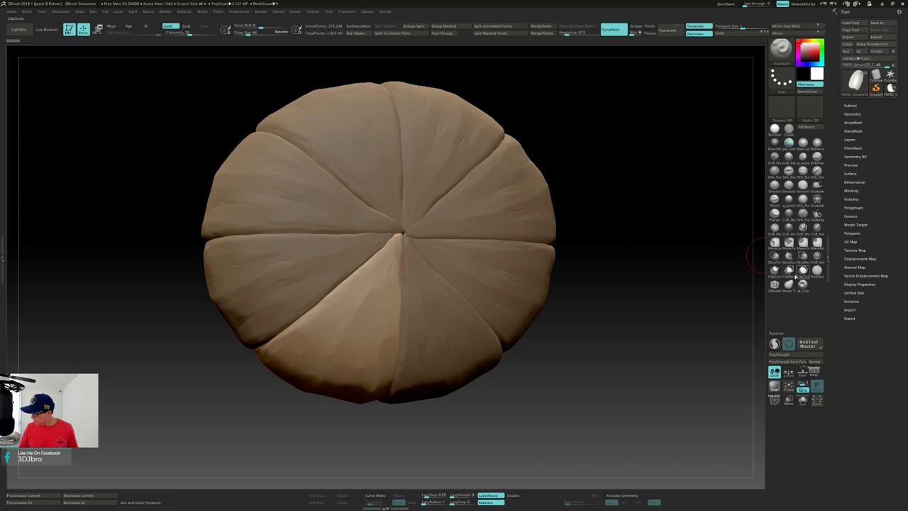
pyautogui.hotkey('alt', 'shift', 's')
pyautogui.moveTo(498, 259)
pyautogui.mouseDown()
pyautogui.moveTo(470, 259)
pyautogui.moveTo(462, 302)
pyautogui.moveTo(454, 296)
pyautogui.mouseUp()
pyautogui.moveTo(392, 164); pyautogui.dragTo(399, 172)
pyautogui.hotkey('alt', 'shift', 's')
pyautogui.hotkey('alt', 'shift', 's')
pyautogui.moveTo(474, 187); pyautogui.dragTo(472, 171)
pyautogui.hotkey('alt', 'shift', 's')
pyautogui.moveTo(471, 171); pyautogui.dragTo(474, 183, button='right')
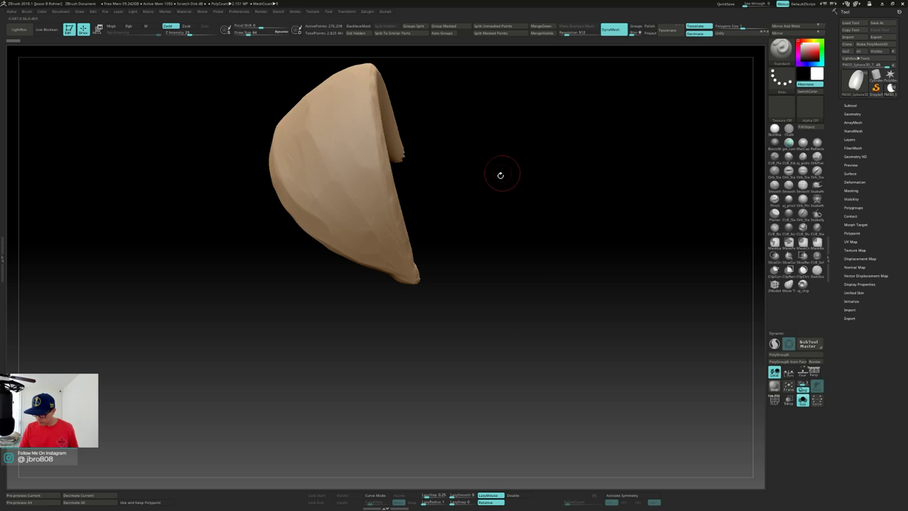
# Adjust the brush size, select a neighbouring segment on the pumpkin's underside, DynaMesh it again and build up its tip at the centre.
pyautogui.moveTo(501, 175); pyautogui.dragTo(502, 162)
pyautogui.moveTo(568, 217); pyautogui.dragTo(543, 204)
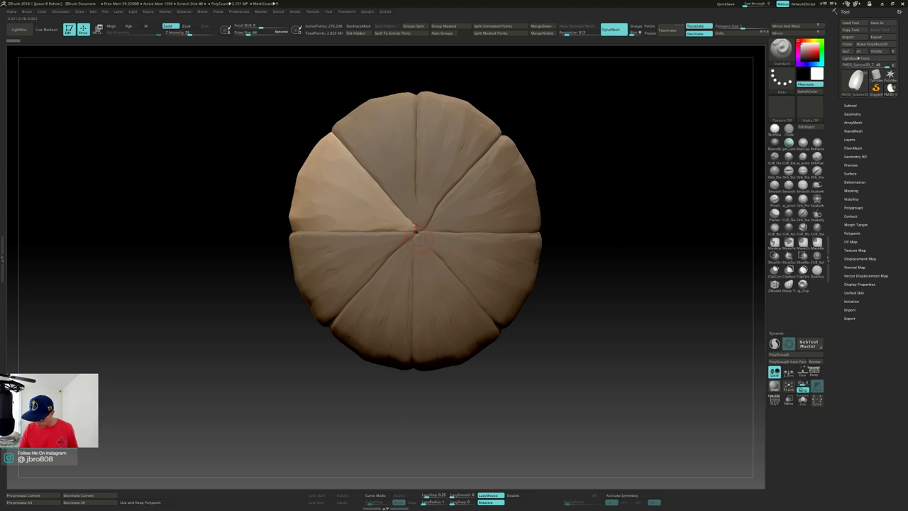
pyautogui.press('s')
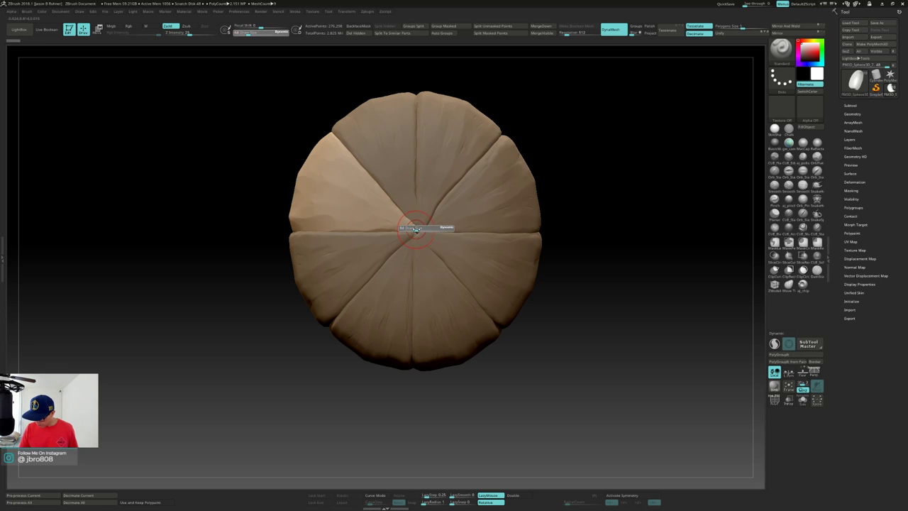
pyautogui.click(417, 230)
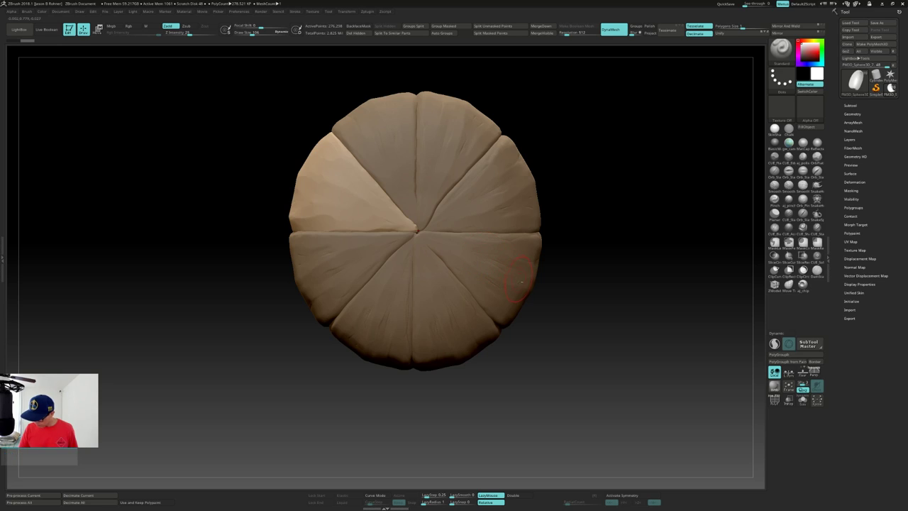
pyautogui.keyDown('alt'); pyautogui.click(427, 236); pyautogui.keyUp('alt')
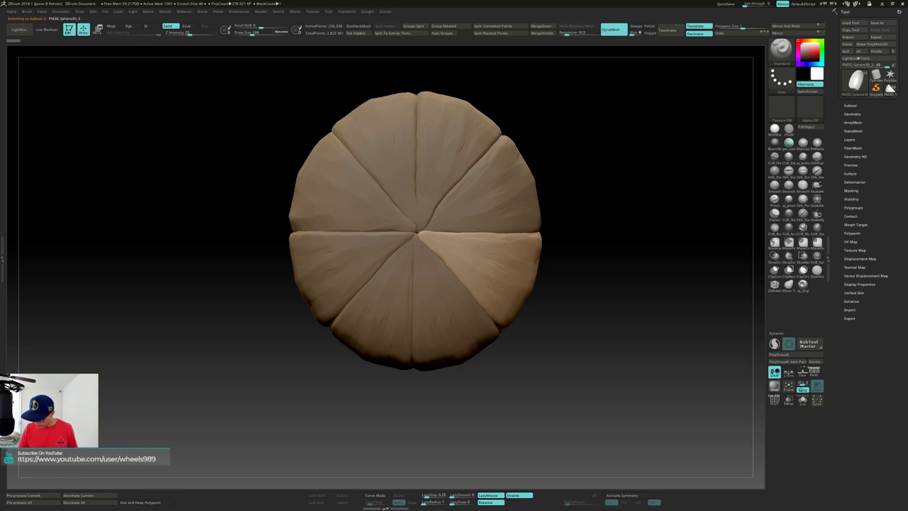
pyautogui.keyDown('ctrl'); pyautogui.moveTo(606, 195); pyautogui.dragTo(608, 273); pyautogui.keyUp('ctrl')
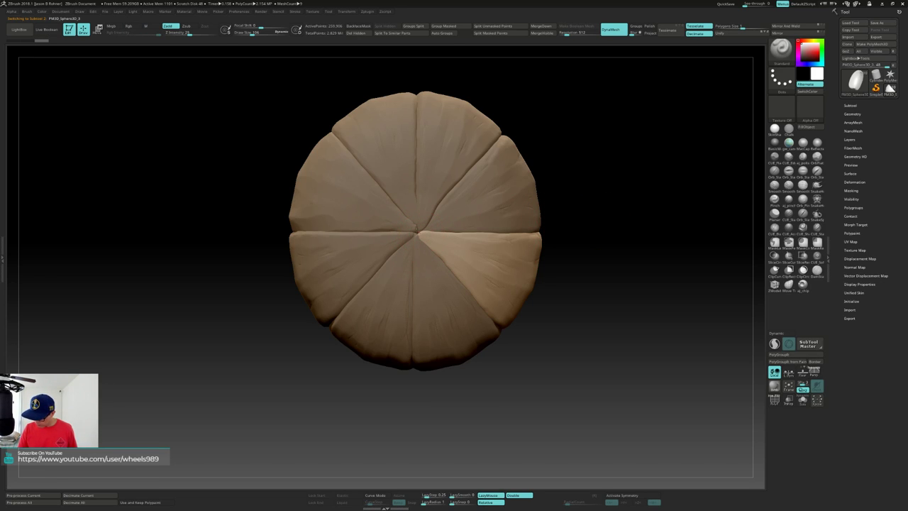
pyautogui.moveTo(421, 234); pyautogui.dragTo(432, 242)
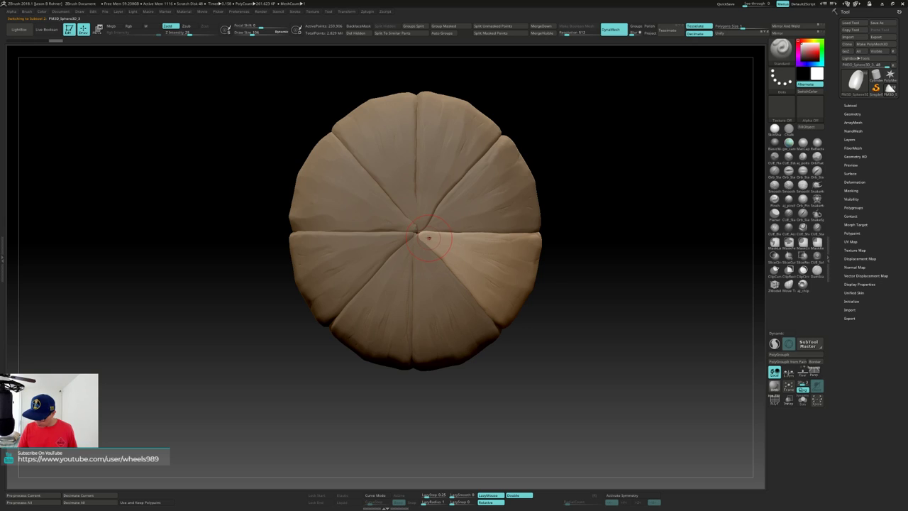
pyautogui.moveTo(417, 230); pyautogui.dragTo(421, 236)
# Isolate the active segment and reshape its tip with the Move brush, then show all segments and pull the tip into the centre.
pyautogui.hotkey('alt', 's')
pyautogui.moveTo(456, 229); pyautogui.dragTo(451, 281, button='right')
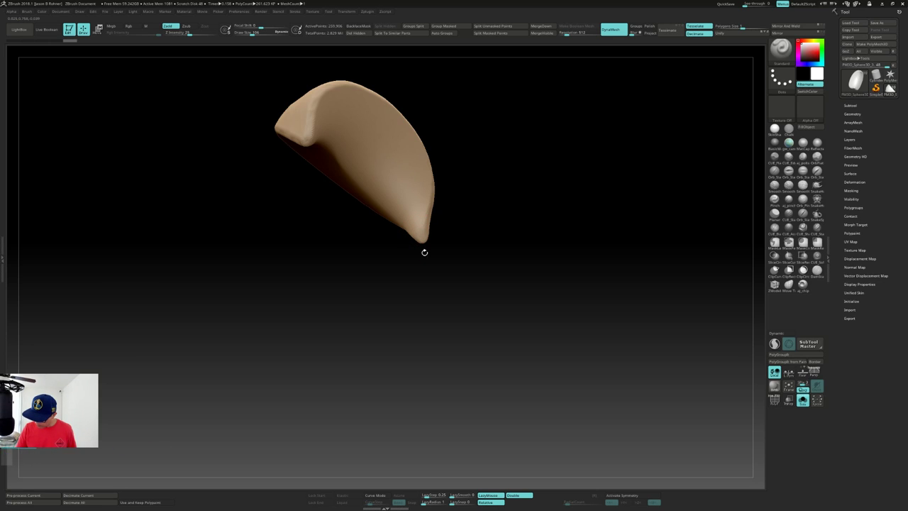
pyautogui.press('b')
pyautogui.press('m')
pyautogui.press('v')
pyautogui.moveTo(424, 237); pyautogui.dragTo(428, 243)
pyautogui.hotkey('alt', 's')
pyautogui.moveTo(518, 229); pyautogui.dragTo(491, 165, button='right')
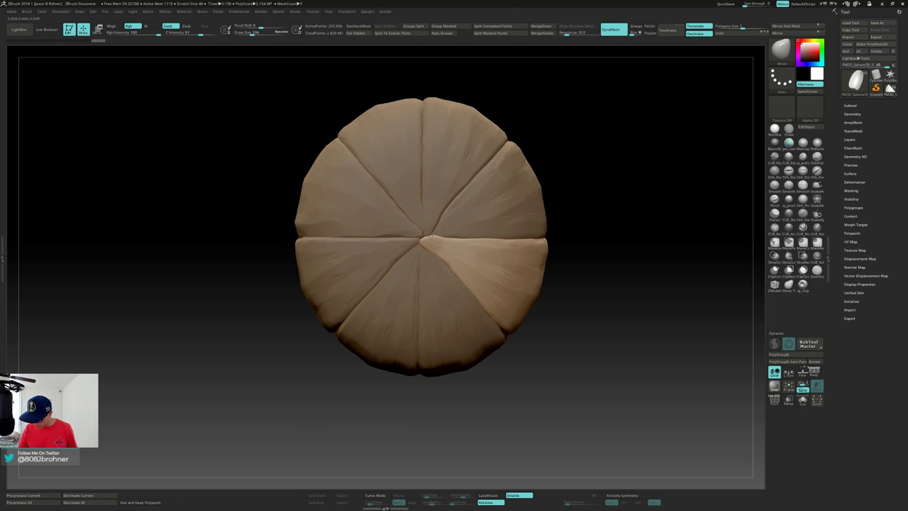
pyautogui.moveTo(427, 238); pyautogui.dragTo(423, 240)
# Select the adjacent lower segments of the underside in turn and pull their tips together at the centre with the Move brush.
pyautogui.keyDown('alt'); pyautogui.click(435, 265); pyautogui.keyUp('alt')
pyautogui.moveTo(424, 243); pyautogui.dragTo(428, 310, button='right')
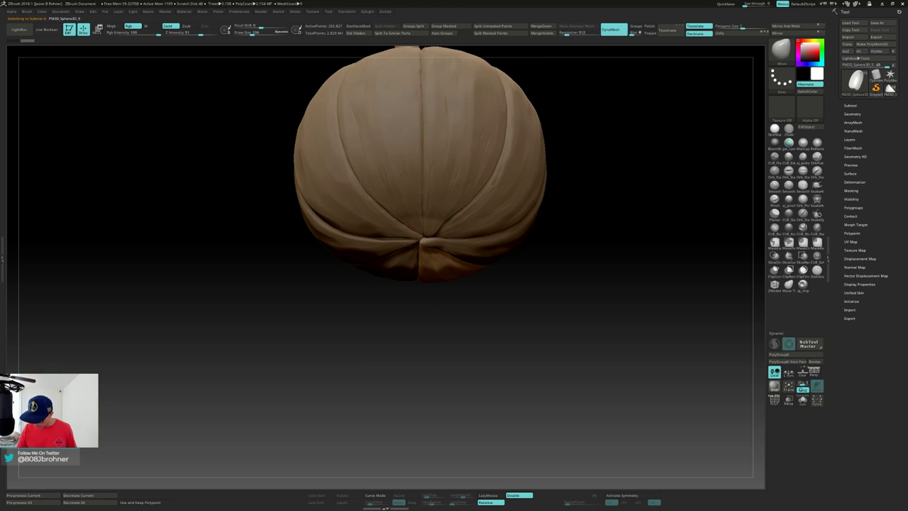
pyautogui.moveTo(424, 237); pyautogui.dragTo(429, 230)
pyautogui.keyDown('alt'); pyautogui.click(439, 243); pyautogui.keyUp('alt')
pyautogui.moveTo(427, 239); pyautogui.dragTo(426, 179, button='right')
pyautogui.keyDown('alt'); pyautogui.click(398, 247); pyautogui.keyUp('alt')
pyautogui.moveTo(399, 248); pyautogui.dragTo(386, 260, button='right')
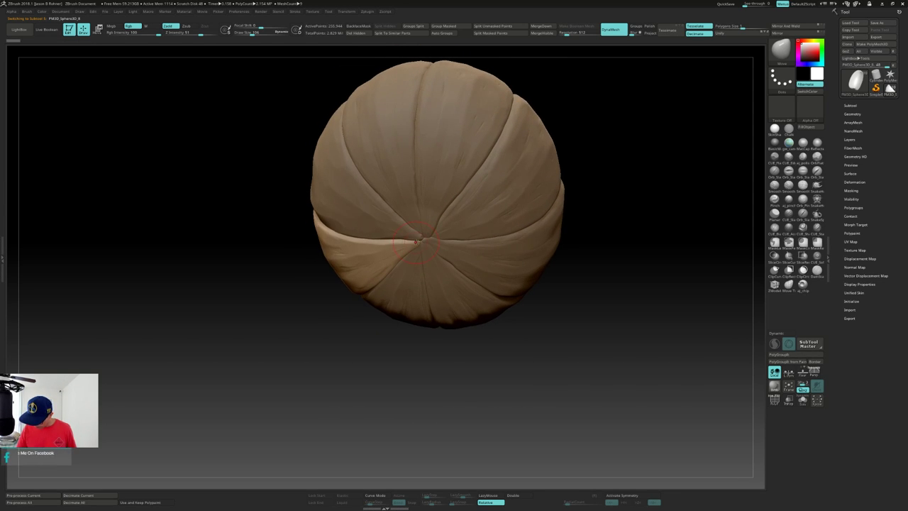
pyautogui.moveTo(422, 239); pyautogui.dragTo(423, 238)
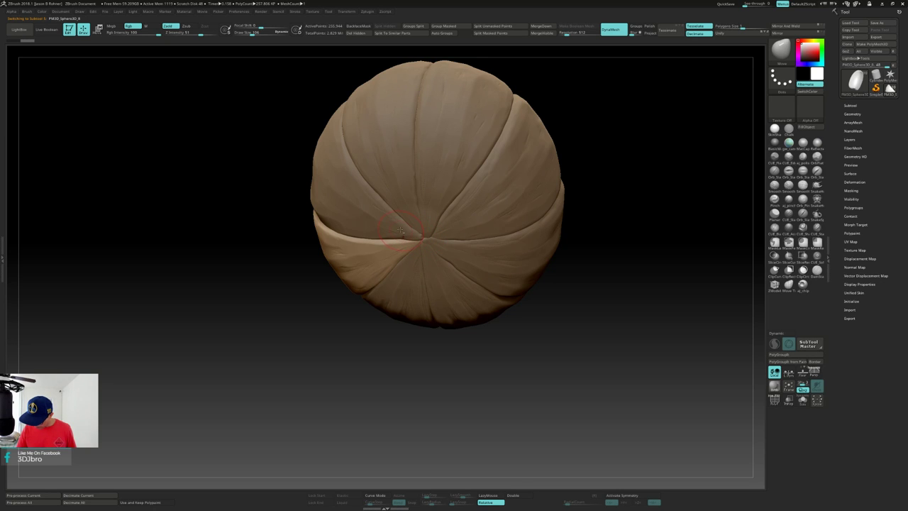
pyautogui.moveTo(406, 227)
pyautogui.mouseDown(button='right')
pyautogui.moveTo(398, 207)
pyautogui.moveTo(374, 240)
pyautogui.moveTo(440, 209)
pyautogui.mouseUp(button='right')
# Select the remaining upper segments of the underside one after another and move their tips in to close the central gap.
pyautogui.keyDown('alt'); pyautogui.click(354, 207); pyautogui.keyUp('alt')
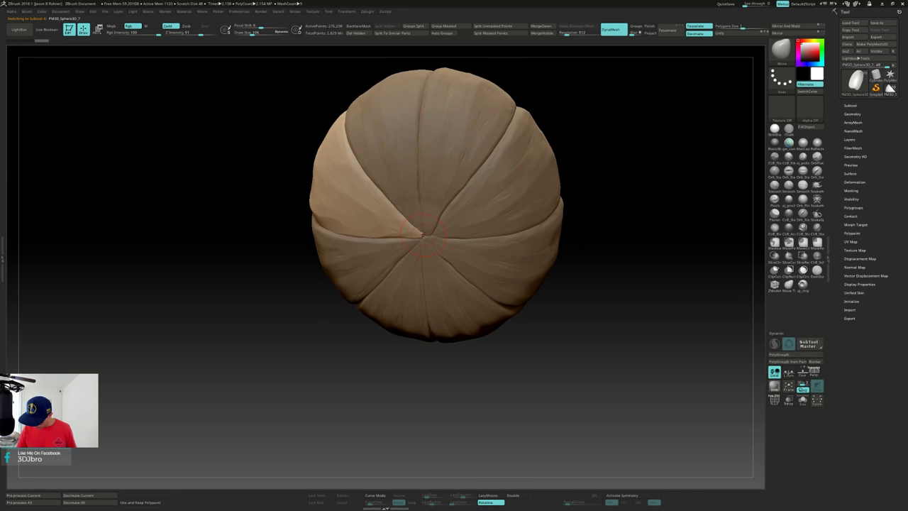
pyautogui.keyDown('alt'); pyautogui.click(401, 167); pyautogui.keyUp('alt')
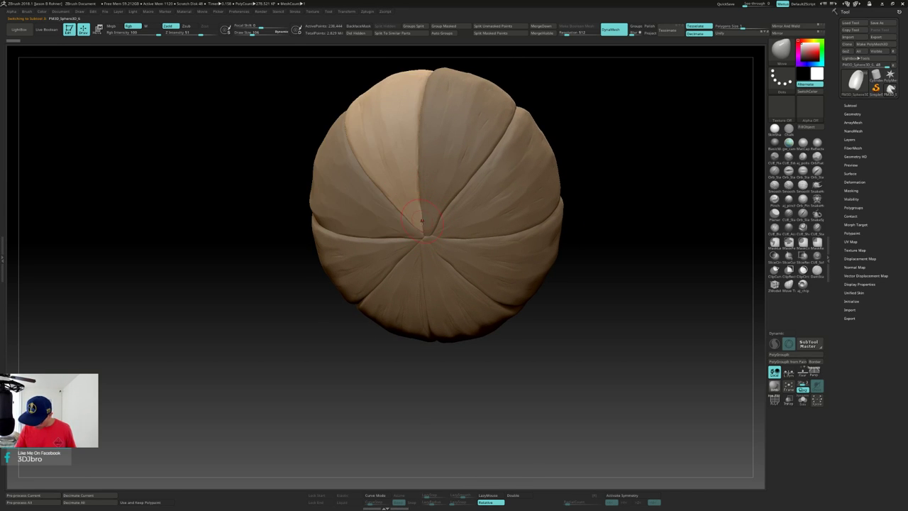
pyautogui.moveTo(420, 228)
pyautogui.mouseDown(button='right')
pyautogui.moveTo(420, 238)
pyautogui.moveTo(426, 230)
pyautogui.mouseUp(button='right')
pyautogui.moveTo(428, 230); pyautogui.dragTo(427, 235)
pyautogui.moveTo(428, 236); pyautogui.dragTo(432, 157, button='right')
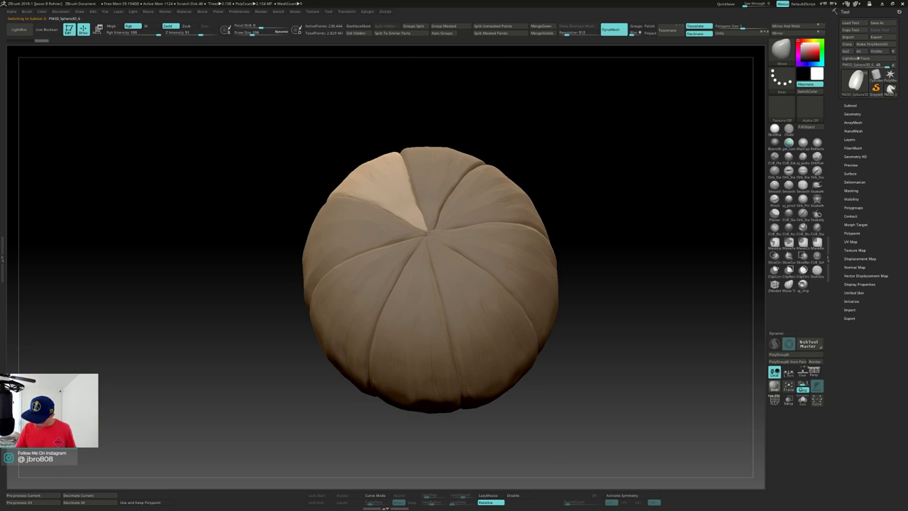
pyautogui.keyDown('alt'); pyautogui.click(435, 184); pyautogui.keyUp('alt')
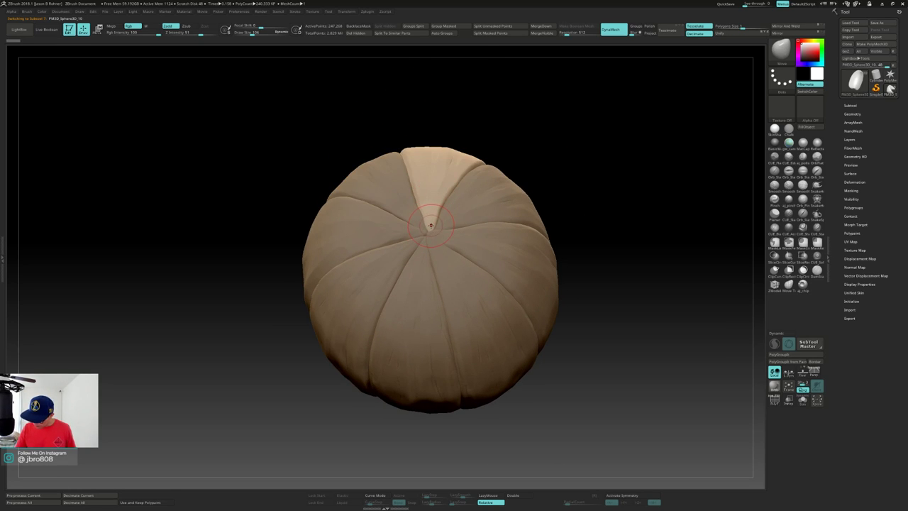
pyautogui.moveTo(440, 212)
pyautogui.mouseDown(button='right')
pyautogui.moveTo(434, 201)
pyautogui.moveTo(401, 240)
pyautogui.moveTo(431, 235)
pyautogui.moveTo(438, 190)
pyautogui.moveTo(443, 196)
pyautogui.moveTo(454, 179)
pyautogui.moveTo(455, 194)
pyautogui.mouseUp(button='right')
pyautogui.keyDown('alt'); pyautogui.click(451, 219); pyautogui.keyUp('alt')
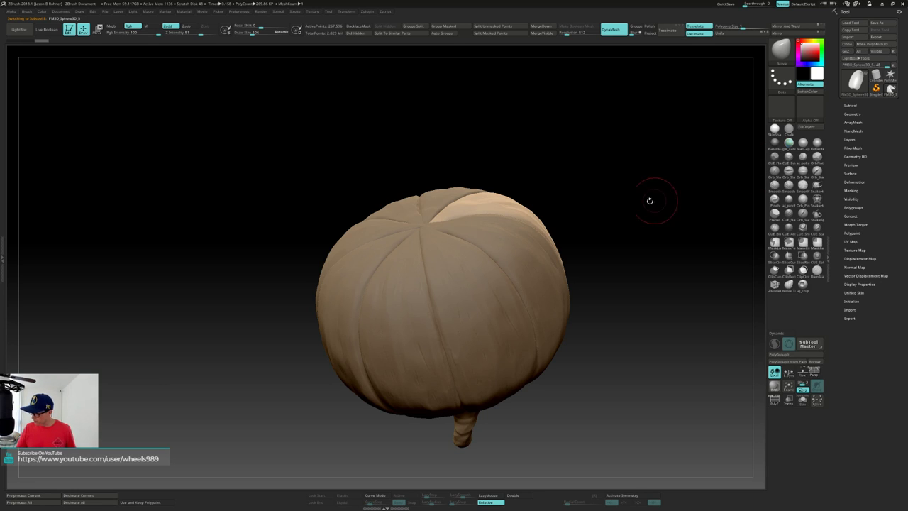
# Switch the pumpkin's material to a mah_dirty_blue MatCap.
pyautogui.press('space')
pyautogui.click(602, 265)
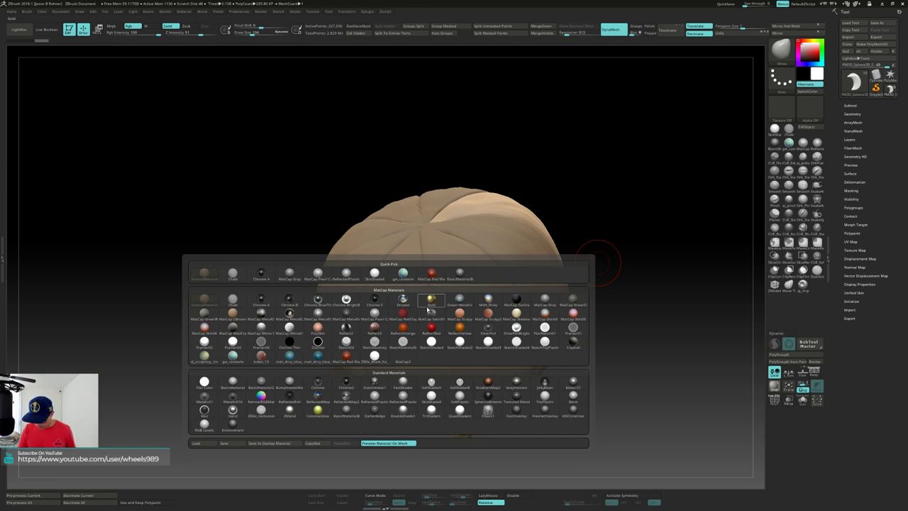
pyautogui.click(317, 344)
pyautogui.moveTo(318, 344)
pyautogui.mouseDown()
pyautogui.moveTo(316, 385)
pyautogui.moveTo(318, 363)
pyautogui.mouseUp()
pyautogui.hotkey('ctrl', 'z')
# Enlarge the Move brush and reshape the outer bulge of the active segment and of the segment beside it.
pyautogui.moveTo(499, 225); pyautogui.dragTo(491, 224, button='right')
pyautogui.press('s')
pyautogui.moveTo(476, 198); pyautogui.dragTo(480, 198)
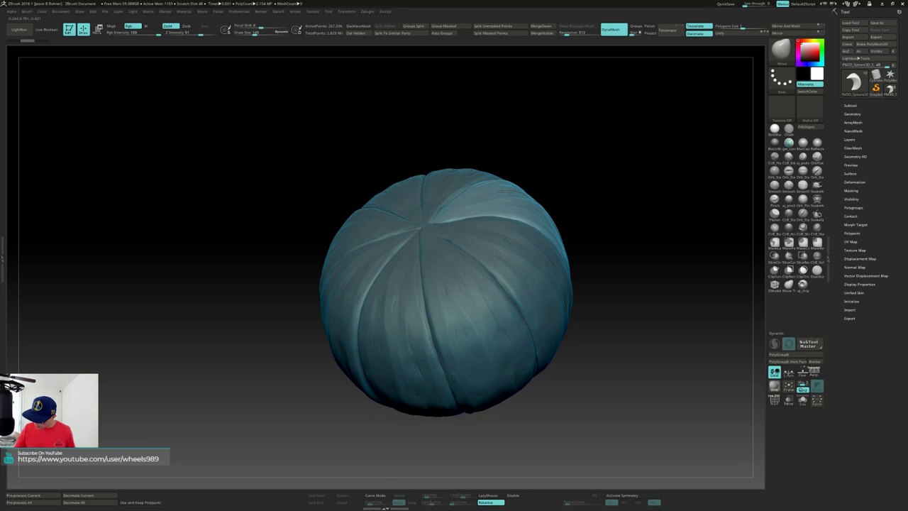
pyautogui.moveTo(475, 198); pyautogui.dragTo(462, 189)
pyautogui.moveTo(463, 190)
pyautogui.mouseDown(button='right')
pyautogui.moveTo(466, 172)
pyautogui.moveTo(454, 175)
pyautogui.moveTo(447, 201)
pyautogui.moveTo(428, 200)
pyautogui.mouseUp(button='right')
pyautogui.keyDown('alt'); pyautogui.click(447, 187); pyautogui.keyUp('alt')
pyautogui.moveTo(459, 180)
pyautogui.mouseDown()
pyautogui.moveTo(456, 188)
pyautogui.moveTo(431, 175)
pyautogui.mouseUp()
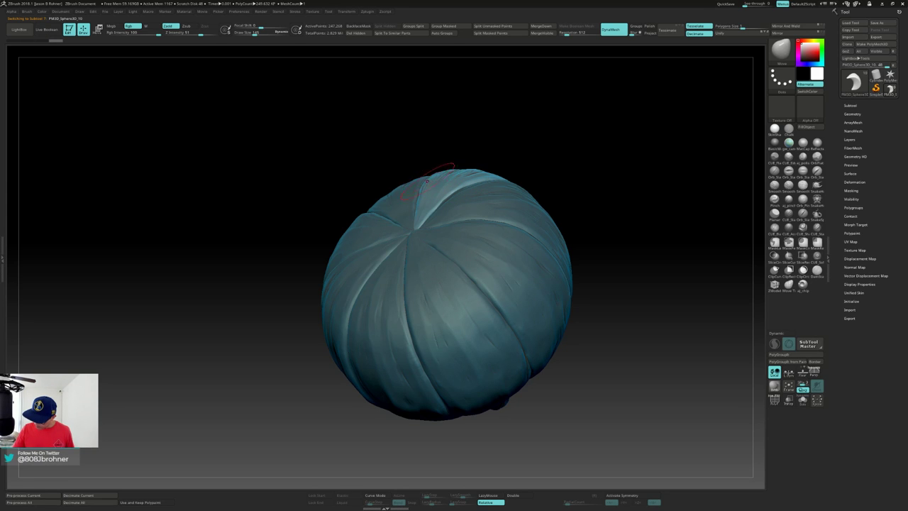
# Continue around the pumpkin, selecting the next three segments in turn and adjusting their outer curves with the Move brush.
pyautogui.keyDown('alt'); pyautogui.click(399, 194); pyautogui.keyUp('alt')
pyautogui.moveTo(399, 194)
pyautogui.mouseDown(button='right')
pyautogui.moveTo(408, 214)
pyautogui.moveTo(384, 190)
pyautogui.mouseUp(button='right')
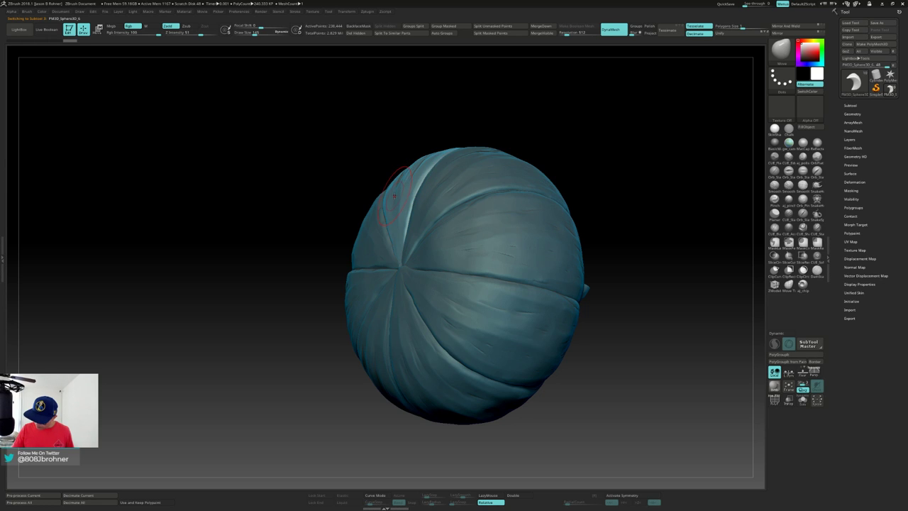
pyautogui.keyDown('alt'); pyautogui.click(372, 219); pyautogui.keyUp('alt')
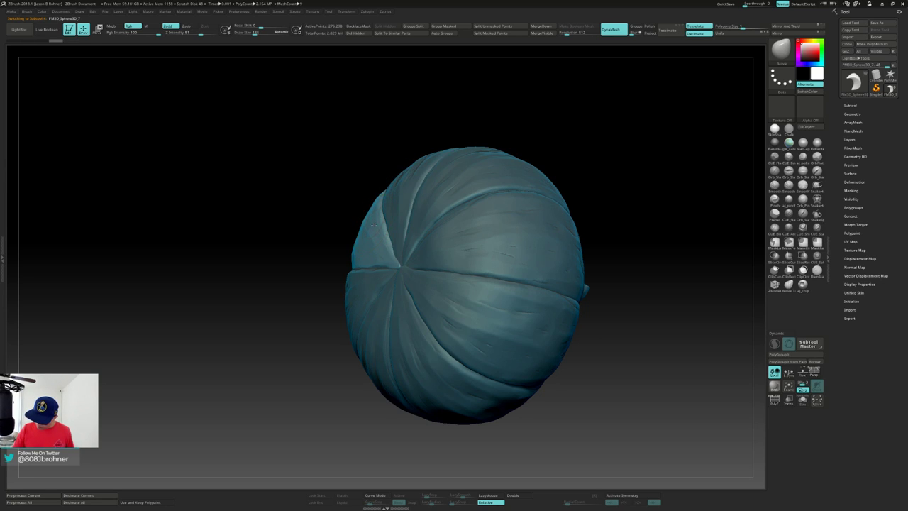
pyautogui.moveTo(375, 214); pyautogui.dragTo(378, 221, button='right')
pyautogui.moveTo(365, 245); pyautogui.dragTo(358, 247)
pyautogui.keyDown('alt'); pyautogui.click(361, 280); pyautogui.keyUp('alt')
pyautogui.moveTo(362, 280); pyautogui.dragTo(376, 301, button='right')
pyautogui.moveTo(348, 278); pyautogui.dragTo(386, 293)
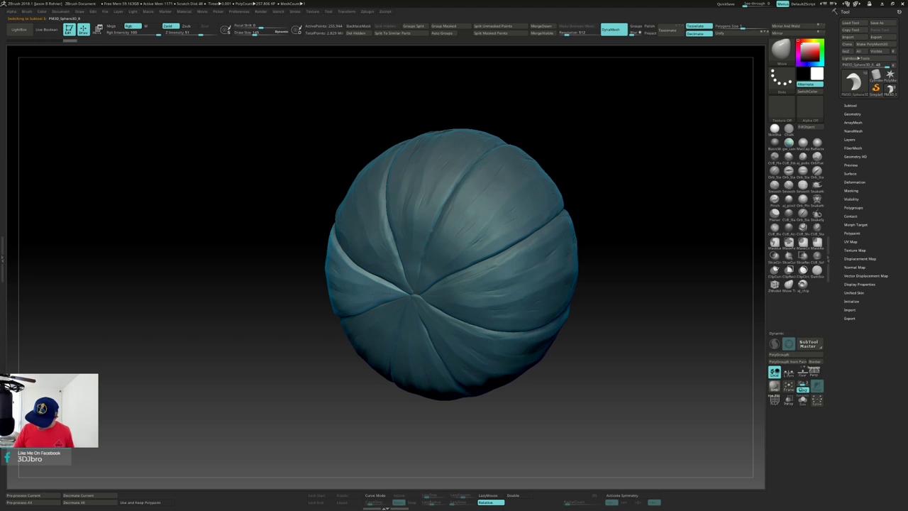
# Select the segment beside the last one and reshape its outer edge, moving on to the following segment.
pyautogui.keyDown('alt'); pyautogui.click(374, 343); pyautogui.keyUp('alt')
pyautogui.moveTo(363, 315); pyautogui.dragTo(357, 329, button='right')
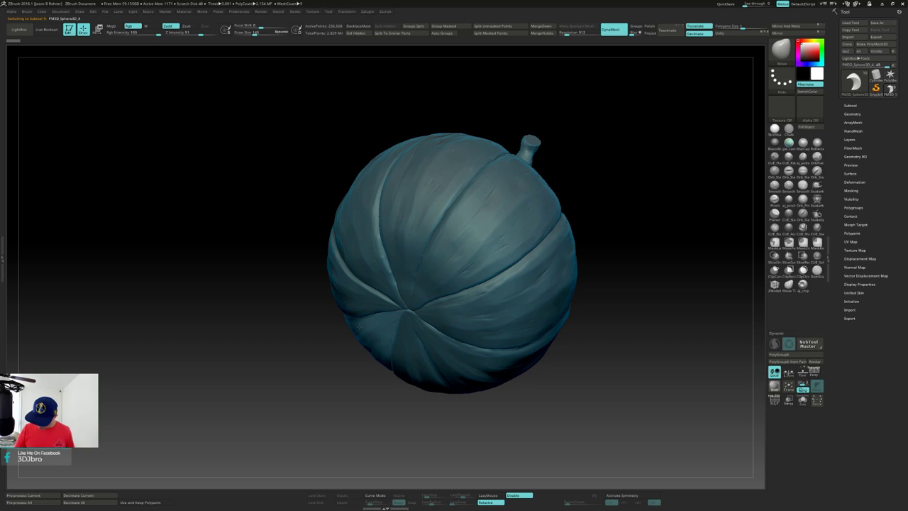
pyautogui.moveTo(378, 355); pyautogui.dragTo(374, 359)
pyautogui.moveTo(411, 383)
pyautogui.mouseDown(button='right')
pyautogui.moveTo(416, 319)
pyautogui.moveTo(429, 329)
pyautogui.moveTo(437, 321)
pyautogui.moveTo(378, 342)
pyautogui.moveTo(392, 346)
pyautogui.mouseUp(button='right')
pyautogui.keyDown('alt'); pyautogui.click(423, 332); pyautogui.keyUp('alt')
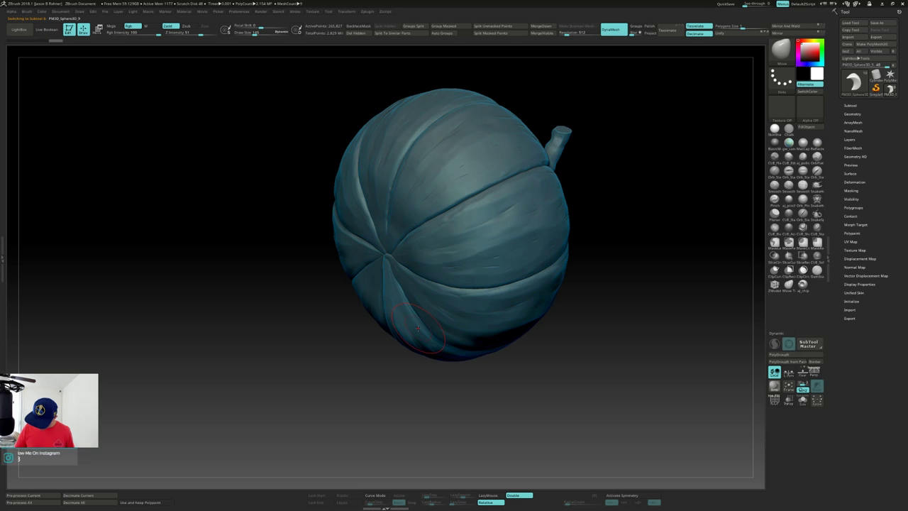
# Select the last two segments to complete the round and push their outer contours into shape with the Move brush.
pyautogui.keyDown('alt'); pyautogui.click(434, 312); pyautogui.keyUp('alt')
pyautogui.moveTo(431, 309); pyautogui.dragTo(463, 272, button='right')
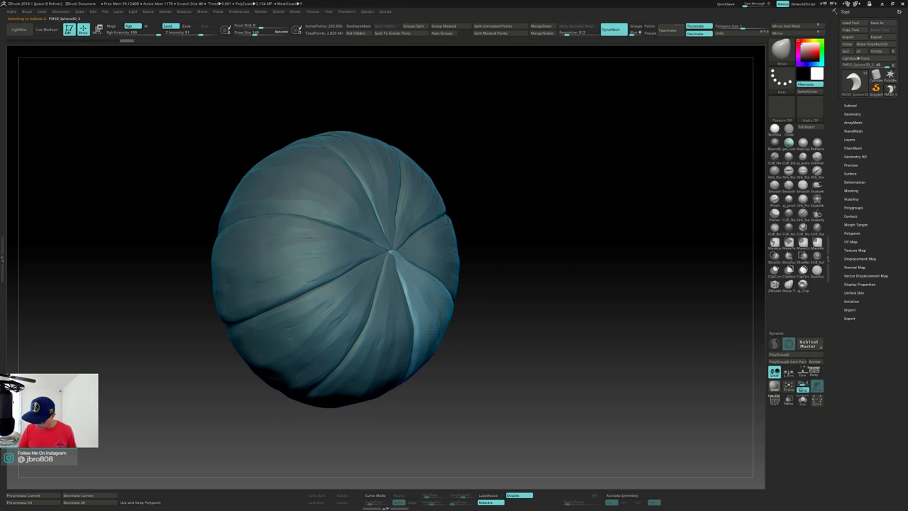
pyautogui.moveTo(446, 301); pyautogui.dragTo(445, 264)
pyautogui.moveTo(447, 261); pyautogui.dragTo(454, 262, button='right')
pyautogui.moveTo(449, 267); pyautogui.dragTo(449, 259)
pyautogui.keyDown('alt'); pyautogui.click(450, 239); pyautogui.keyUp('alt')
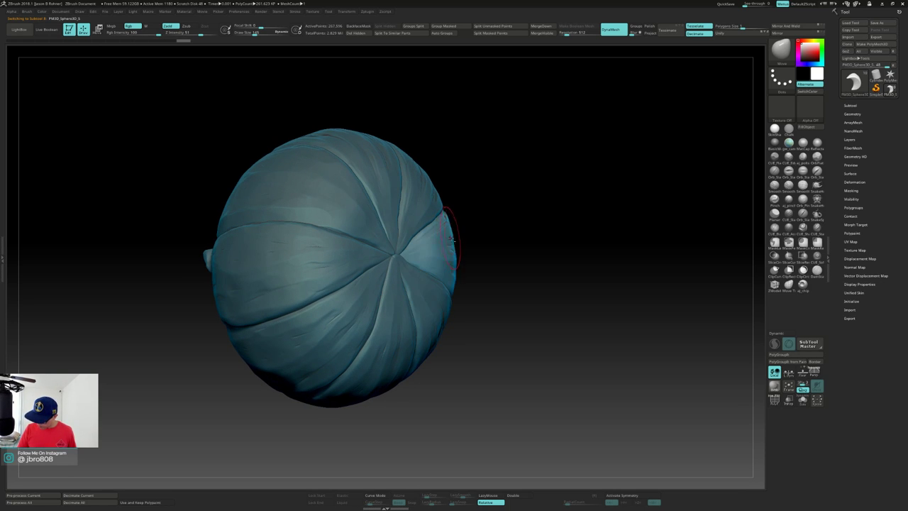
pyautogui.moveTo(448, 236); pyautogui.dragTo(455, 230)
pyautogui.moveTo(461, 226)
pyautogui.mouseDown(button='right')
pyautogui.moveTo(409, 229)
pyautogui.moveTo(384, 205)
pyautogui.mouseUp(button='right')
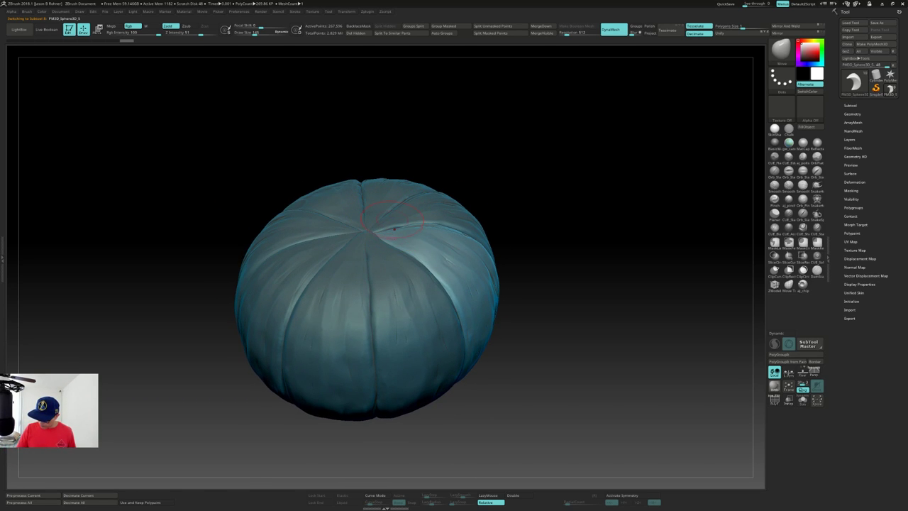
# Select the segments around the underside's centre one by one and nudge their inner ends to even out the meeting point.
pyautogui.keyDown('alt'); pyautogui.click(394, 222); pyautogui.keyUp('alt')
pyautogui.keyDown('alt'); pyautogui.click(376, 208); pyautogui.keyUp('alt')
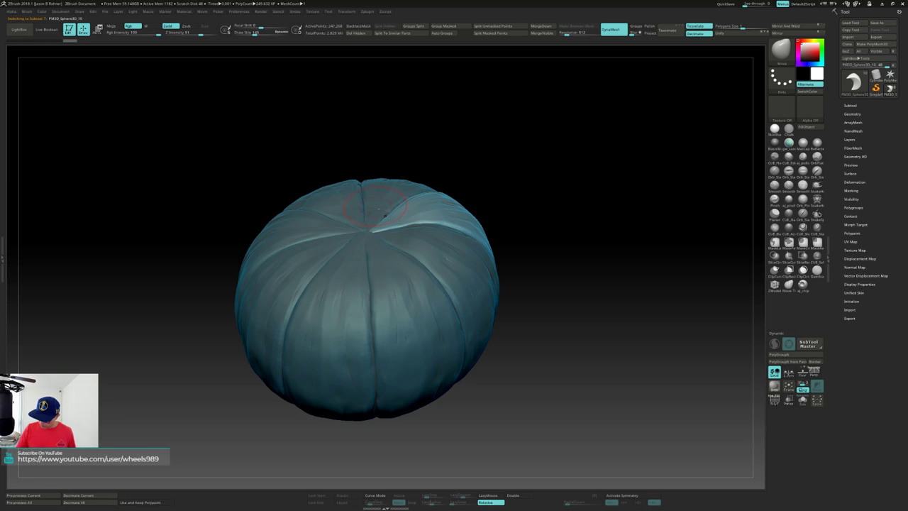
pyautogui.keyDown('alt'); pyautogui.click(353, 212); pyautogui.keyUp('alt')
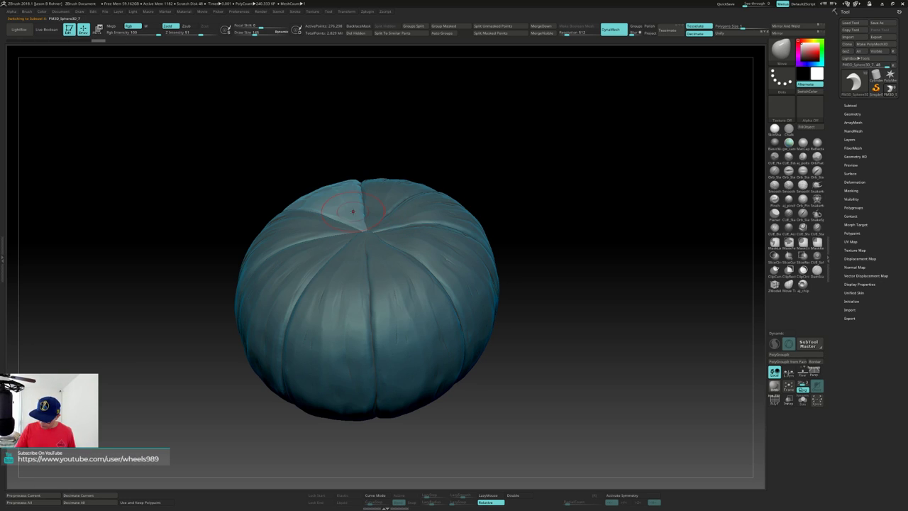
pyautogui.keyDown('alt'); pyautogui.click(321, 227); pyautogui.keyUp('alt')
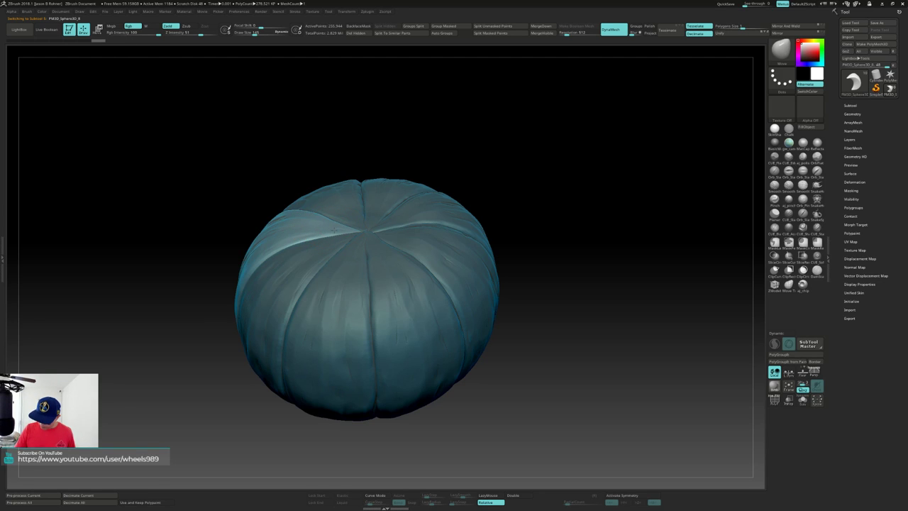
pyautogui.keyDown('alt'); pyautogui.click(337, 244); pyautogui.keyUp('alt')
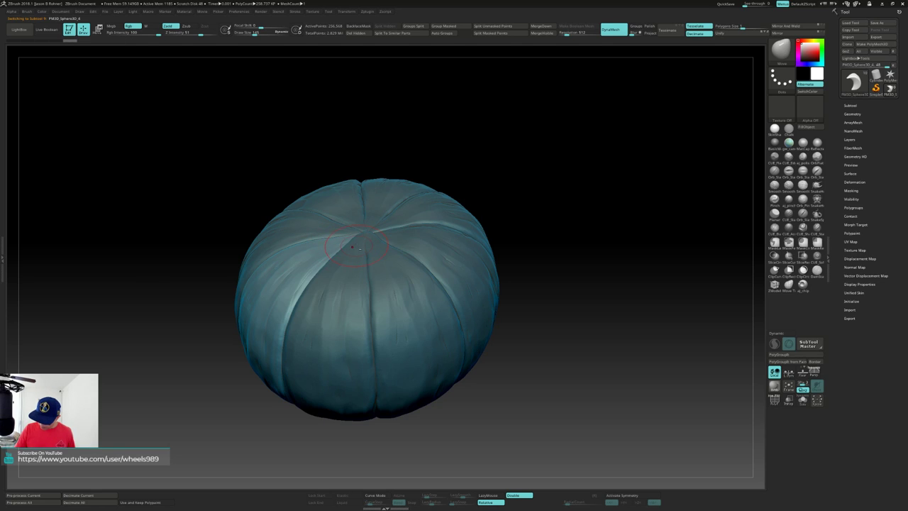
pyautogui.keyDown('alt'); pyautogui.click(354, 247); pyautogui.keyUp('alt')
pyautogui.keyDown('alt'); pyautogui.click(369, 241); pyautogui.keyUp('alt')
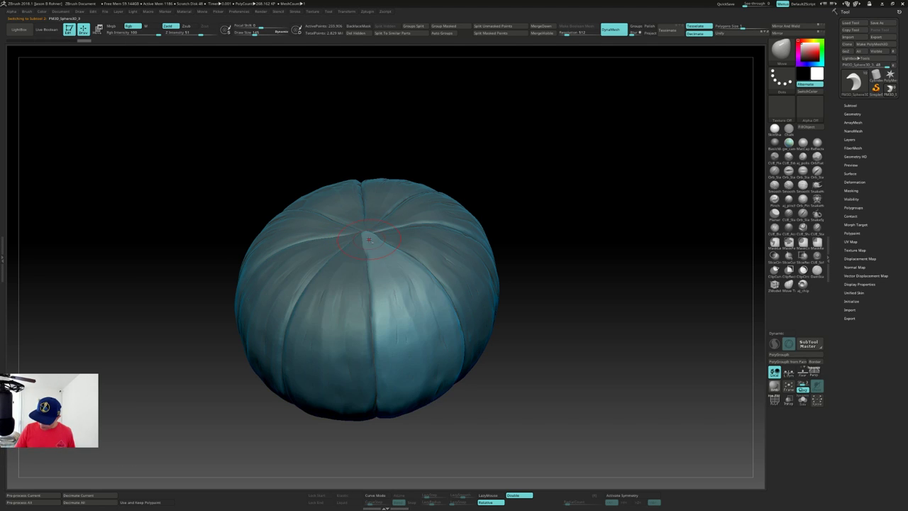
# Save the project under the new name JackOLantern02 in the JackOLantern folder.
pyautogui.moveTo(513, 166); pyautogui.dragTo(527, 222)
pyautogui.keyDown('alt'); pyautogui.moveTo(522, 184); pyautogui.dragTo(511, 170); pyautogui.keyUp('alt')
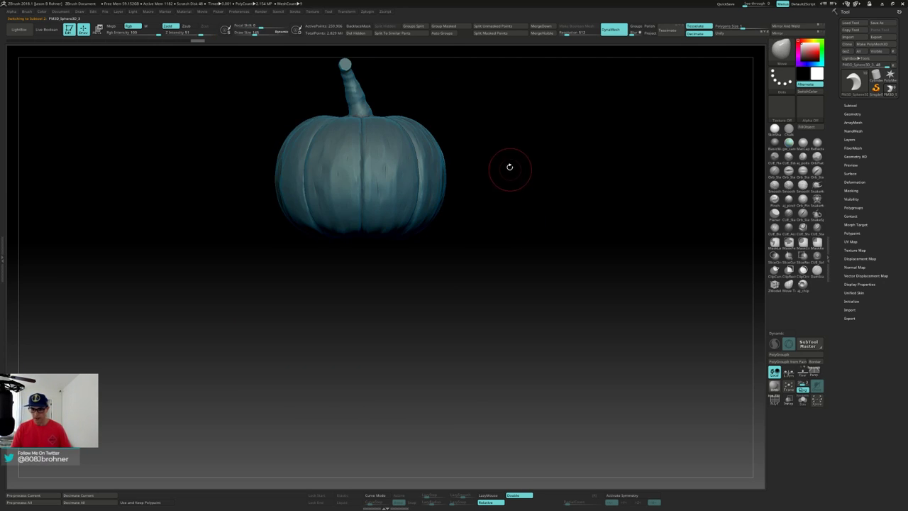
pyautogui.click(106, 12)
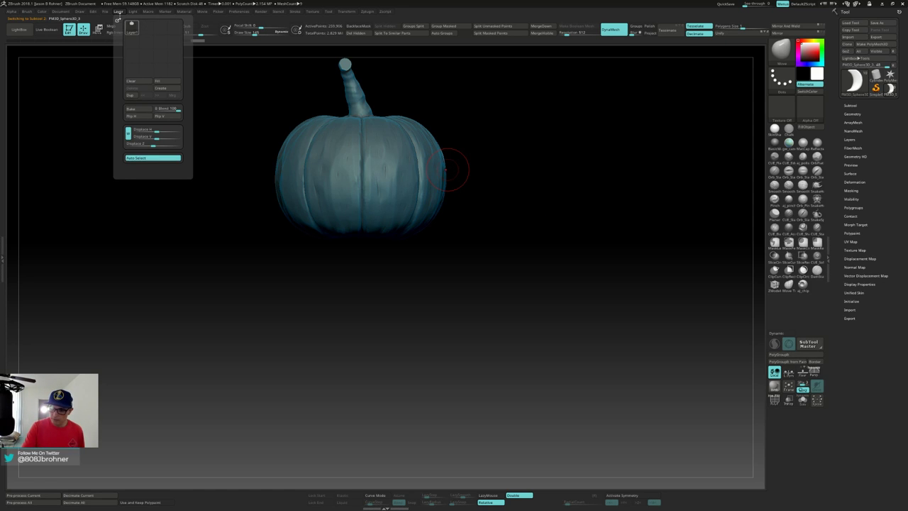
pyautogui.click(150, 25)
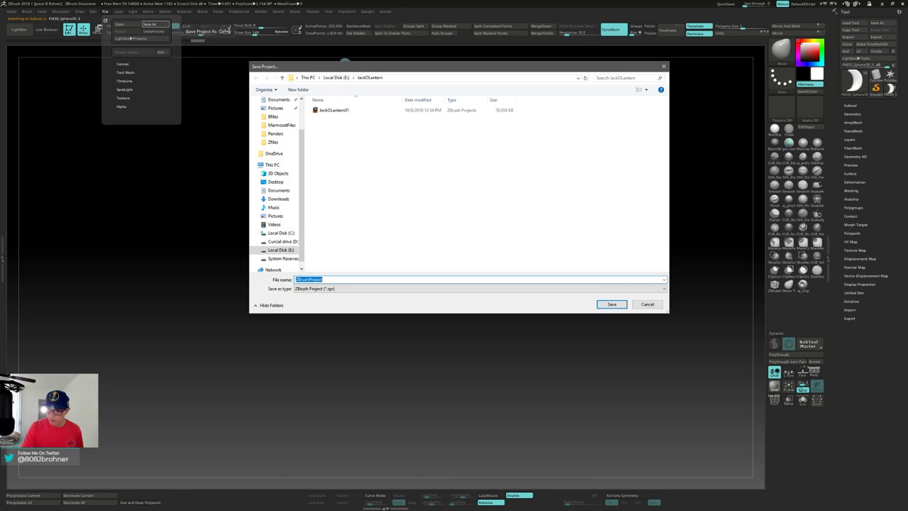
pyautogui.click(343, 110)
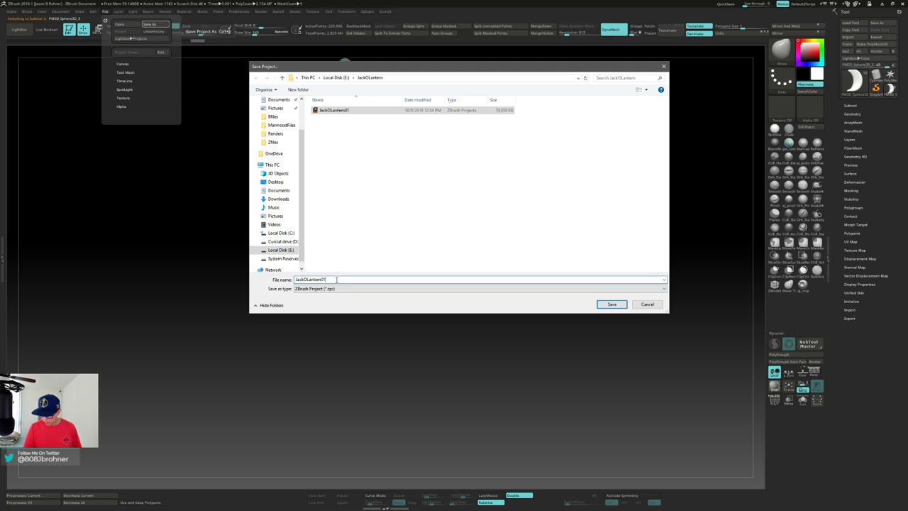
pyautogui.press('BackSpace')
pyautogui.write('2')
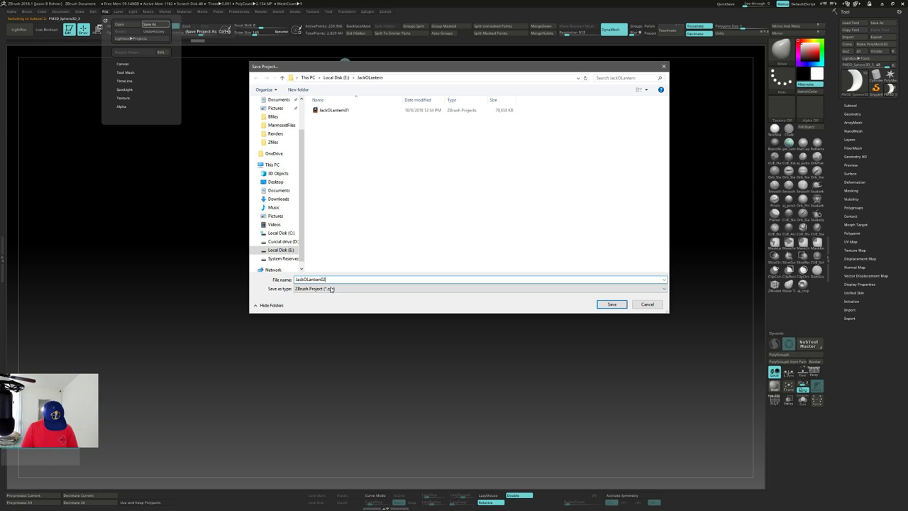
pyautogui.press('Return')
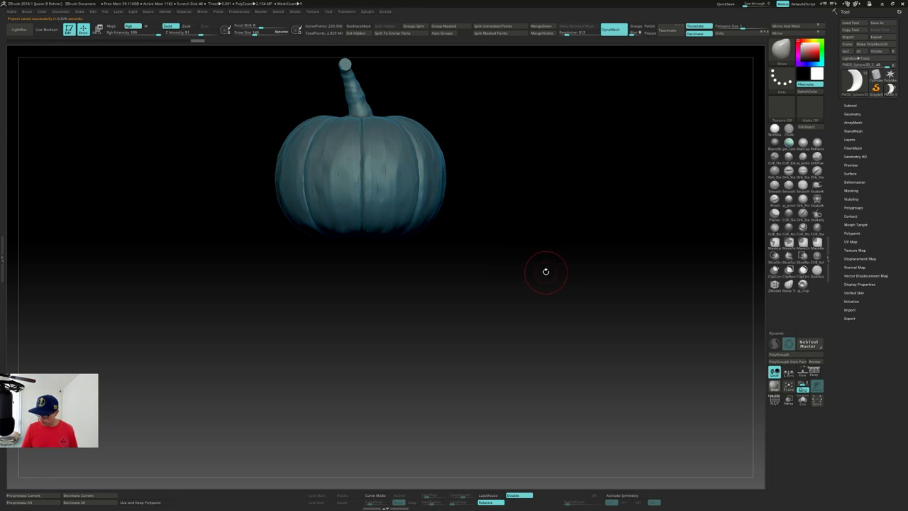
# Move the stem subtool to the start of the subtool list, hide it, and select the front pumpkin segment.
pyautogui.moveTo(521, 250); pyautogui.dragTo(514, 279)
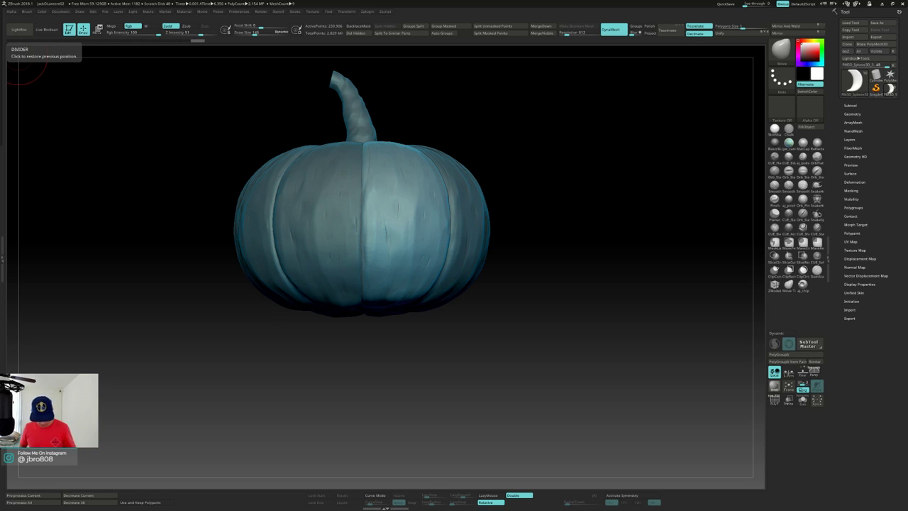
pyautogui.moveTo(559, 202)
pyautogui.mouseDown()
pyautogui.moveTo(556, 230)
pyautogui.moveTo(561, 207)
pyautogui.mouseUp()
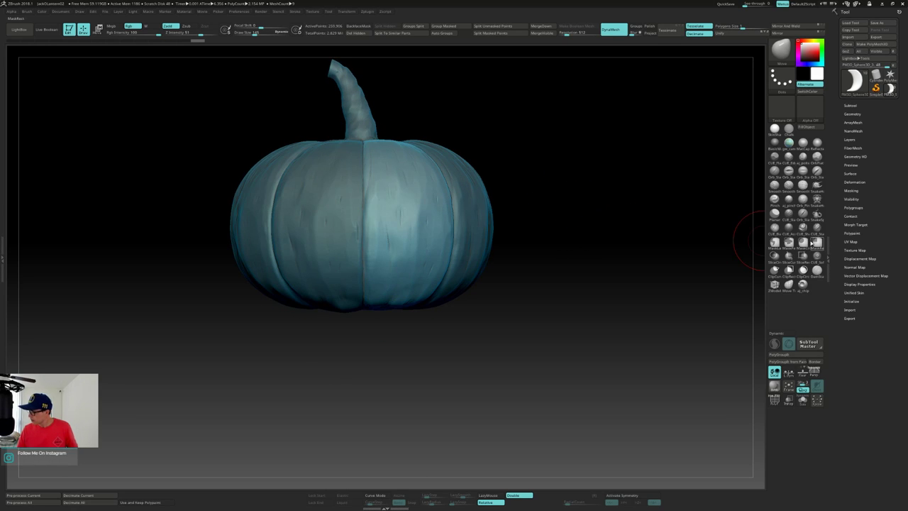
pyautogui.click(850, 105)
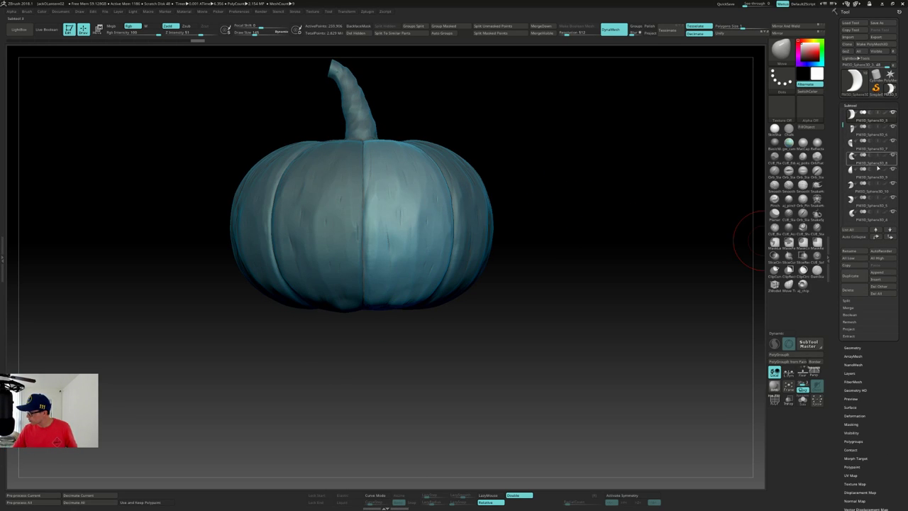
pyautogui.moveTo(843, 124); pyautogui.dragTo(843, 108)
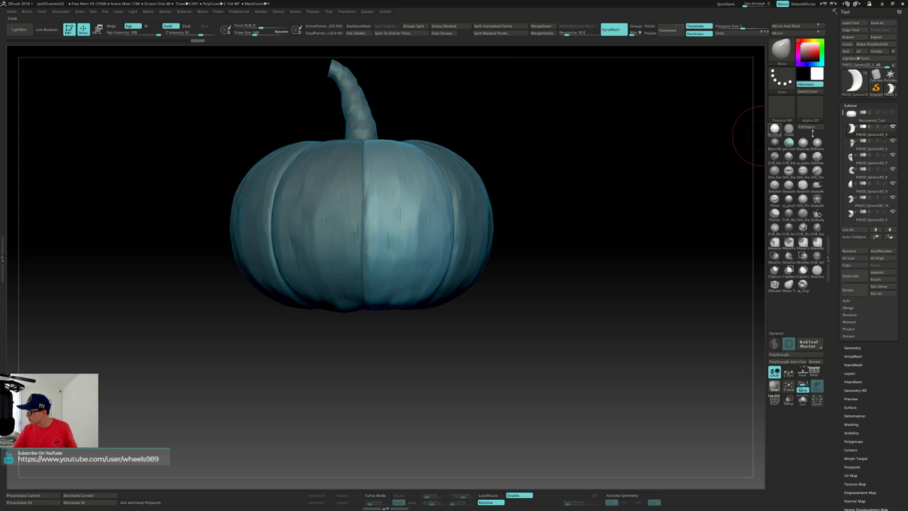
pyautogui.moveTo(843, 114); pyautogui.dragTo(842, 184)
pyautogui.click(871, 161)
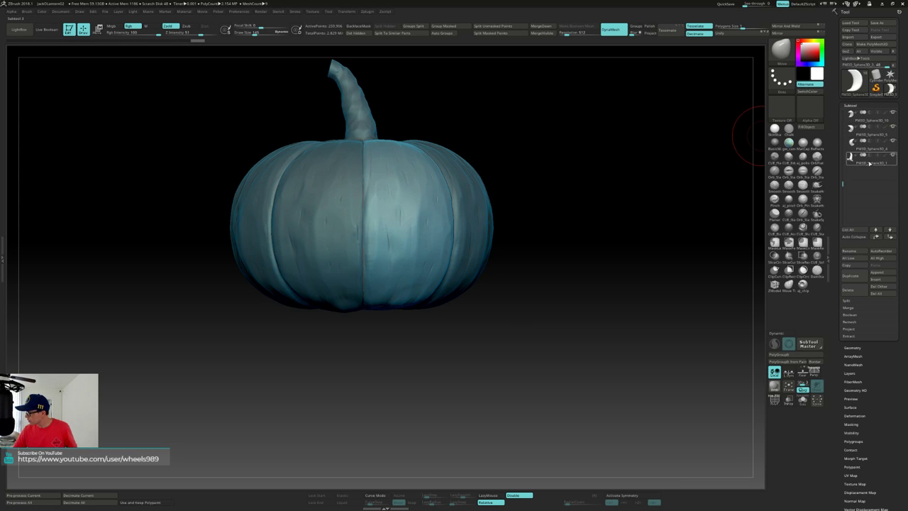
pyautogui.keyDown('shift'); pyautogui.click(876, 236); pyautogui.keyUp('shift')
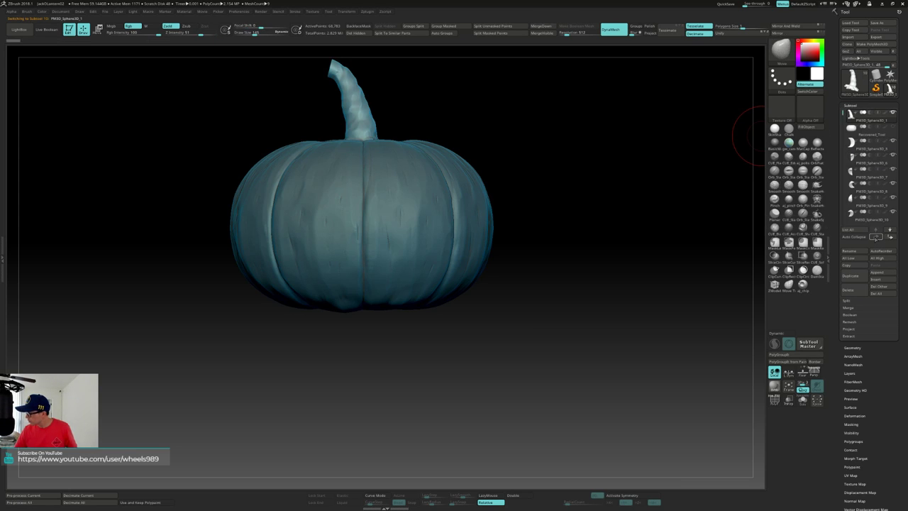
pyautogui.click(883, 148)
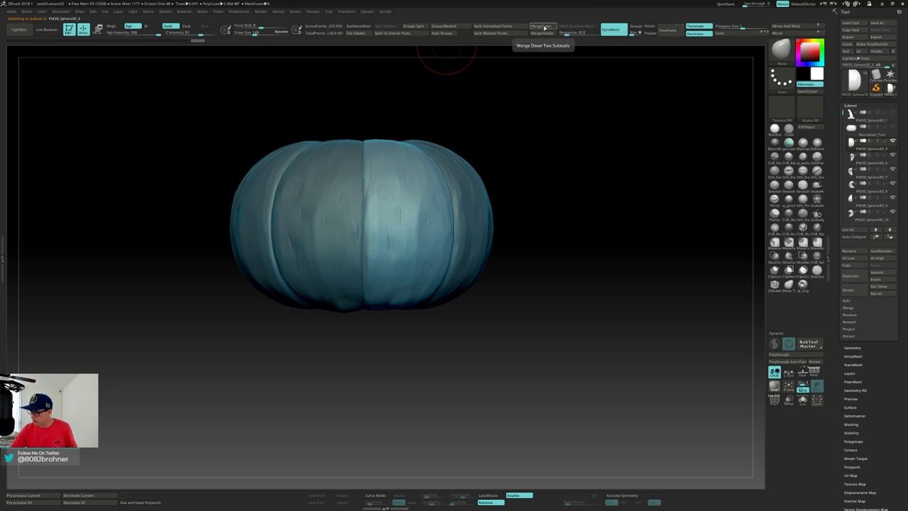
# Push the inner tips of the front segment and two further segments into the opening at the pumpkin's top centre.
pyautogui.moveTo(541, 118); pyautogui.dragTo(536, 189)
pyautogui.moveTo(368, 310)
pyautogui.keyDown('alt'); pyautogui.mouseDown(button='right')
pyautogui.moveTo(376, 265)
pyautogui.moveTo(363, 233)
pyautogui.moveTo(377, 242)
pyautogui.moveTo(374, 254)
pyautogui.moveTo(360, 228)
pyautogui.moveTo(388, 254)
pyautogui.moveTo(341, 285)
pyautogui.mouseUp(button='right'); pyautogui.keyUp('alt')
pyautogui.keyDown('ctrl'); pyautogui.moveTo(417, 229); pyautogui.dragTo(417, 250, button='right'); pyautogui.keyUp('ctrl')
pyautogui.moveTo(415, 206); pyautogui.dragTo(400, 229, button='right')
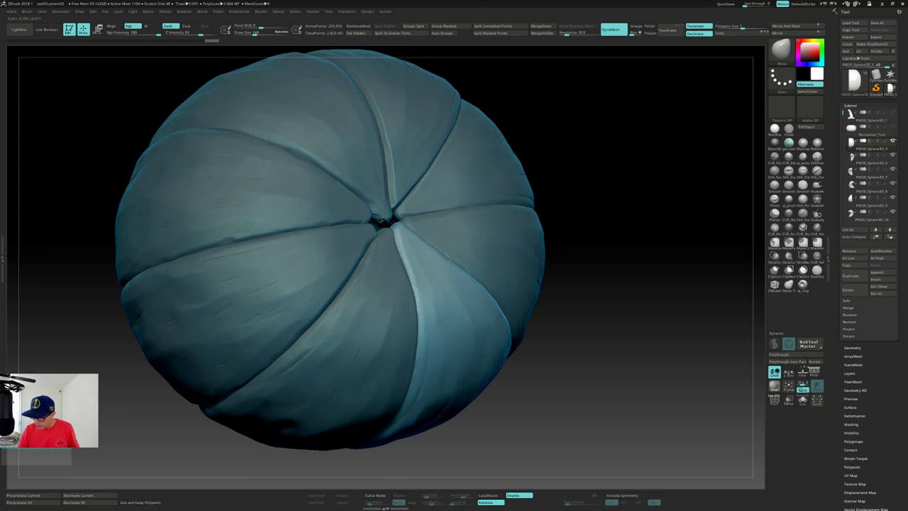
pyautogui.keyDown('alt'); pyautogui.click(376, 284); pyautogui.keyUp('alt')
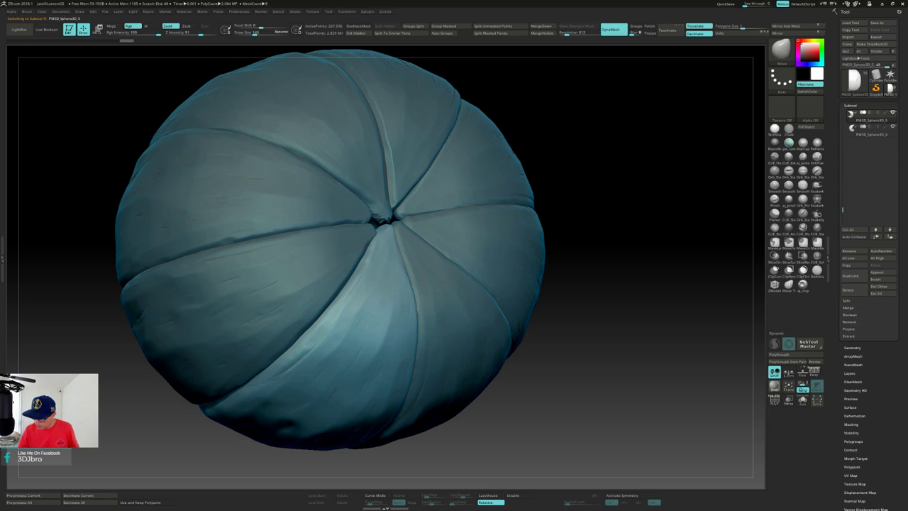
pyautogui.moveTo(328, 266); pyautogui.dragTo(321, 245, button='right')
pyautogui.keyDown('alt'); pyautogui.click(312, 216); pyautogui.keyUp('alt')
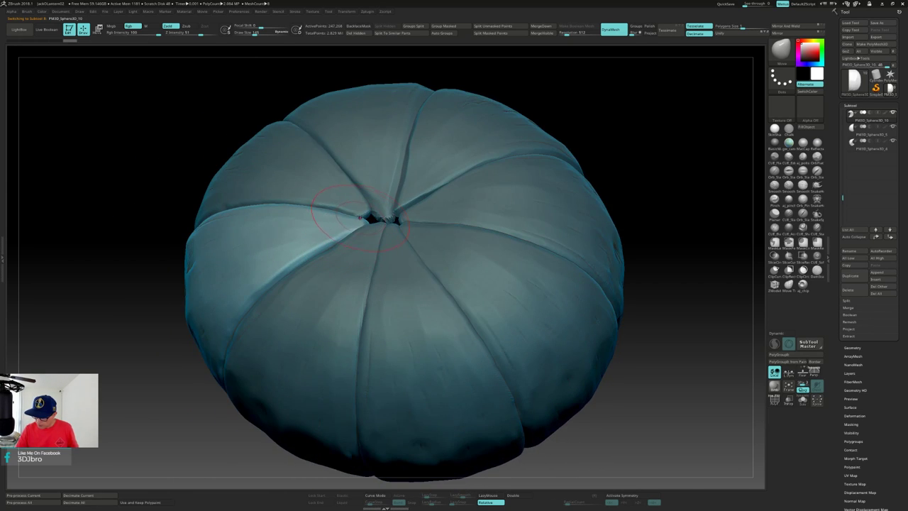
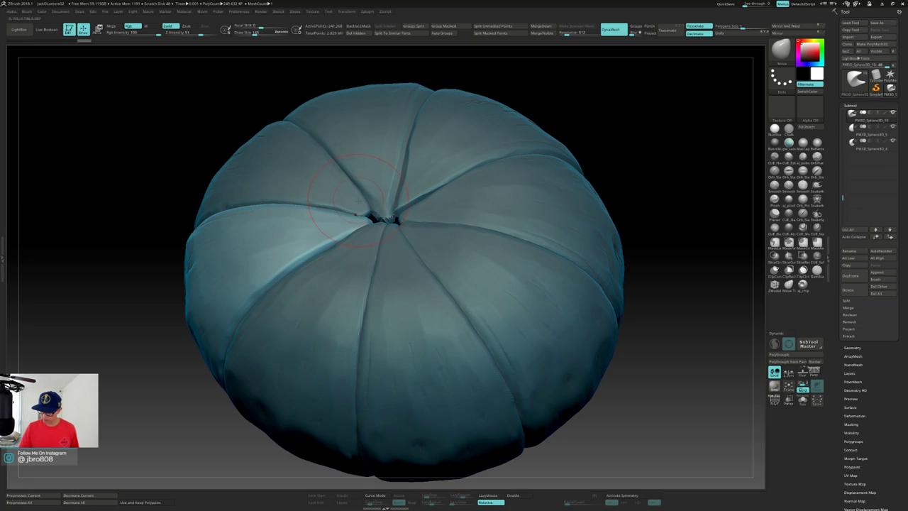
# Select the next two segments around the top centre and extend their inner tips into the opening with the Move brush.
pyautogui.moveTo(322, 170); pyautogui.dragTo(333, 196, button='right')
pyautogui.keyDown('alt'); pyautogui.click(257, 142); pyautogui.keyUp('alt')
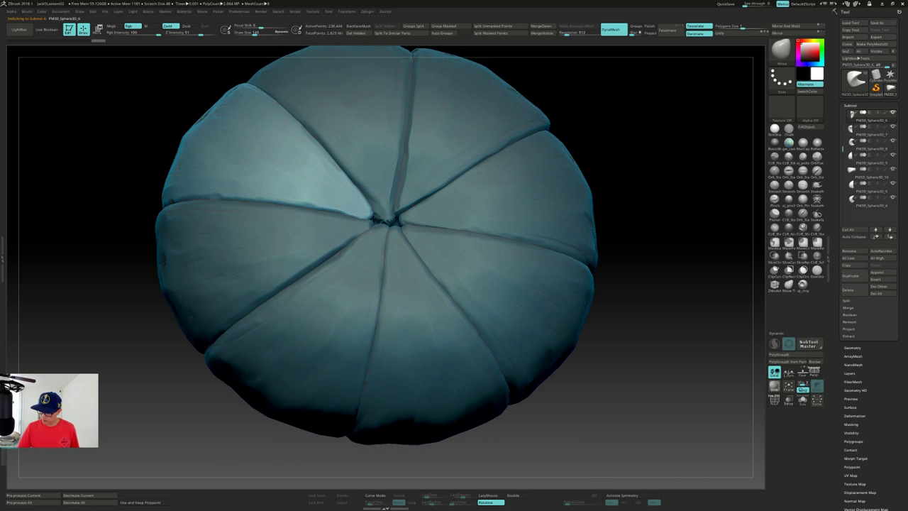
pyautogui.keyDown('alt'); pyautogui.click(373, 122); pyautogui.keyUp('alt')
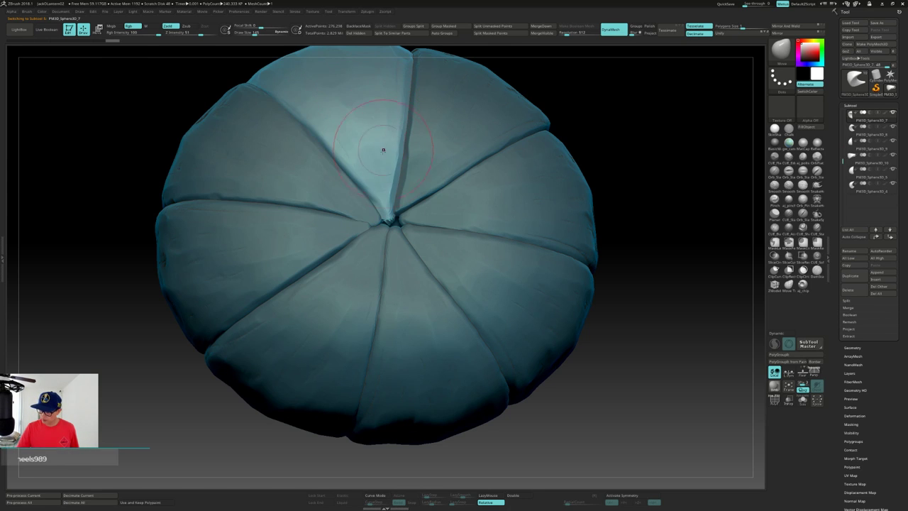
pyautogui.press('b')
pyautogui.press('m')
pyautogui.press('v')
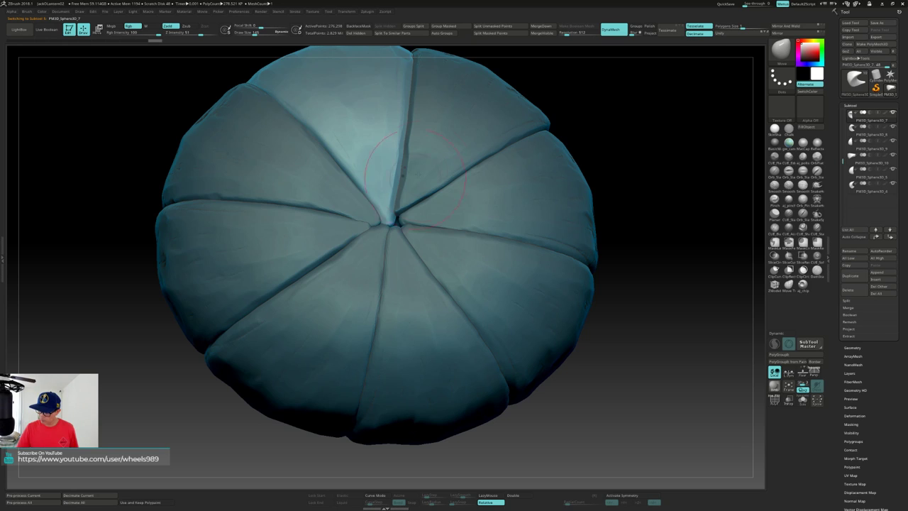
# Select the remaining segments in turn and nudge their inner tips together to close the hole at the top centre.
pyautogui.keyDown('alt'); pyautogui.click(476, 107); pyautogui.keyUp('alt')
pyautogui.moveTo(405, 210); pyautogui.dragTo(413, 216)
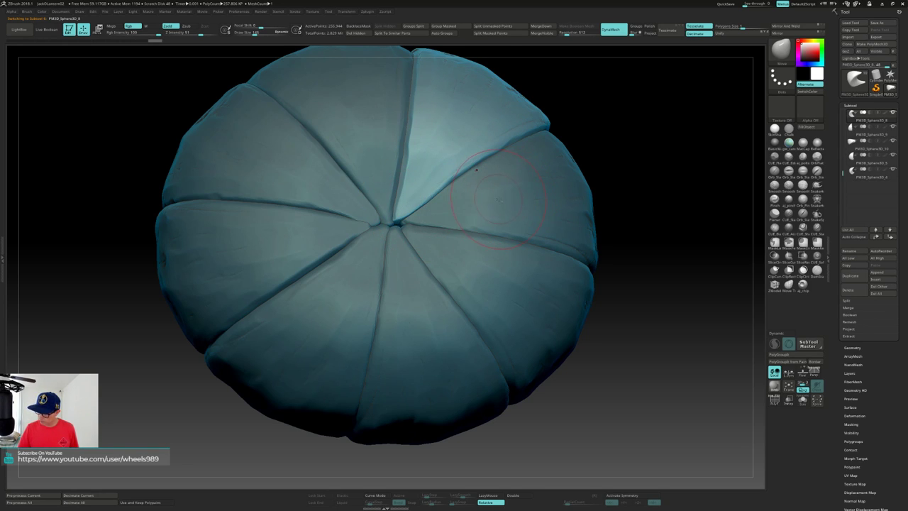
pyautogui.keyDown('alt'); pyautogui.click(559, 184); pyautogui.keyUp('alt')
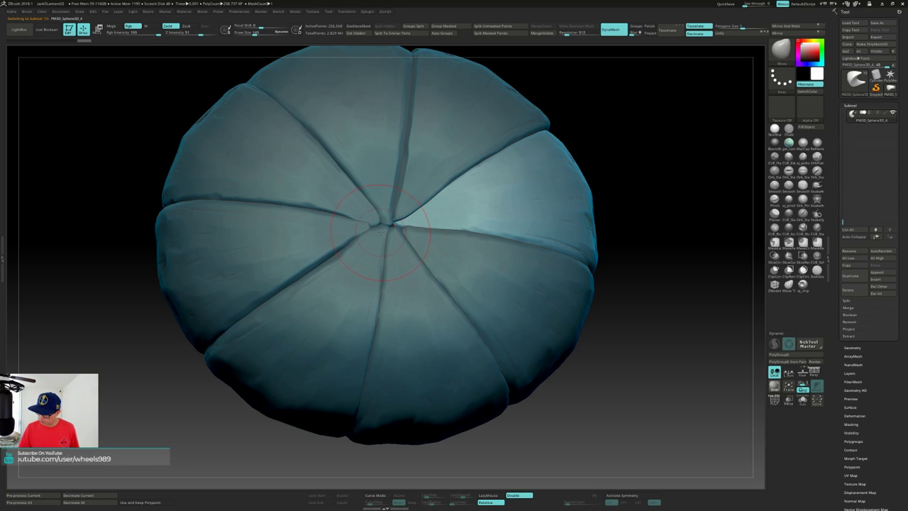
pyautogui.keyDown('alt'); pyautogui.click(344, 223); pyautogui.keyUp('alt')
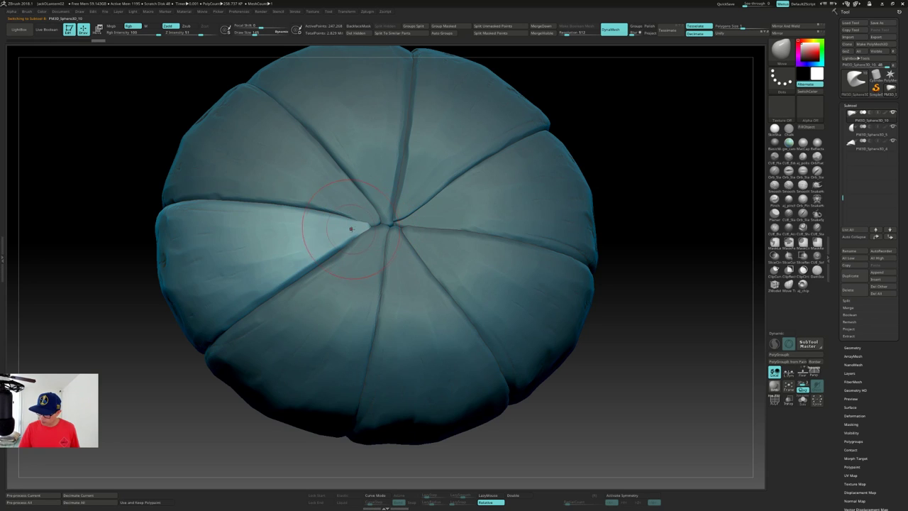
pyautogui.moveTo(369, 225); pyautogui.dragTo(373, 227)
pyautogui.moveTo(374, 225)
pyautogui.mouseDown(button='right')
pyautogui.moveTo(380, 166)
pyautogui.moveTo(427, 164)
pyautogui.moveTo(411, 176)
pyautogui.moveTo(415, 188)
pyautogui.moveTo(422, 161)
pyautogui.mouseUp(button='right')
pyautogui.moveTo(590, 184)
pyautogui.keyDown('ctrl'); pyautogui.mouseDown(button='right')
pyautogui.moveTo(579, 154)
pyautogui.moveTo(576, 221)
pyautogui.mouseUp(button='right'); pyautogui.keyUp('ctrl')
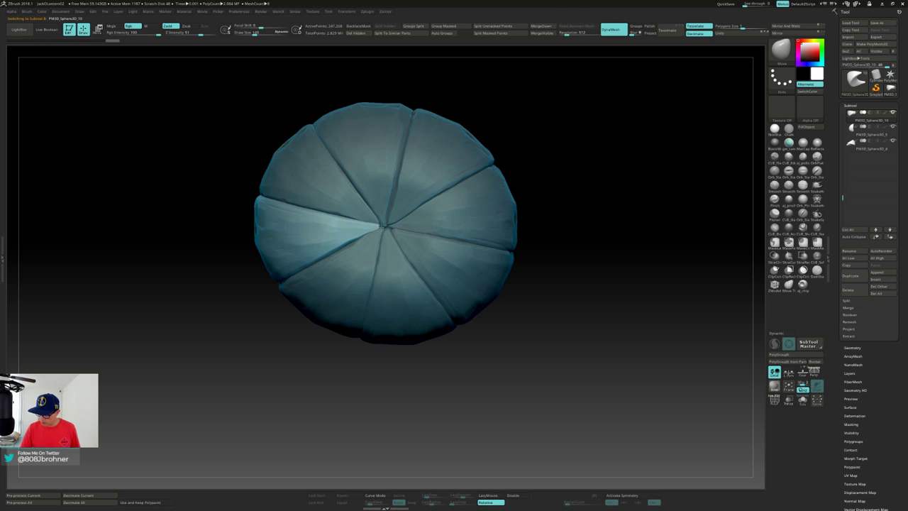
pyautogui.keyDown('alt'); pyautogui.click(410, 242); pyautogui.keyUp('alt')
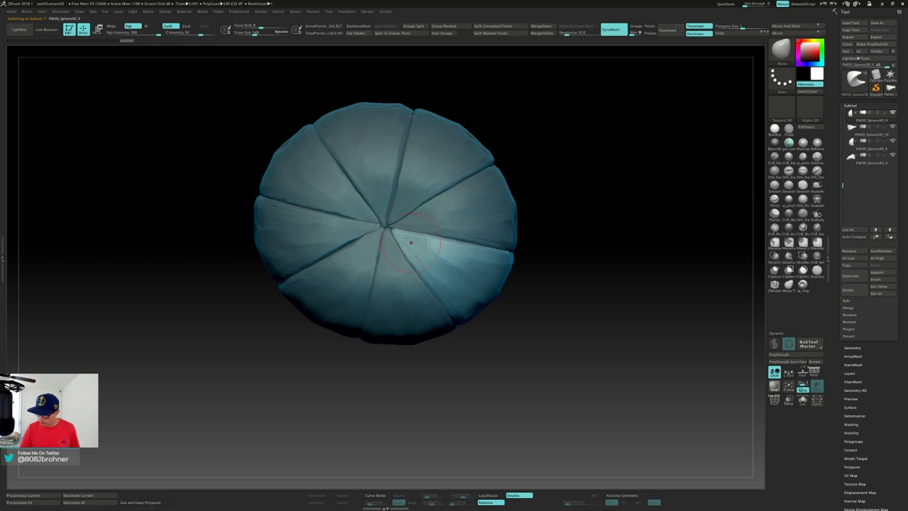
pyautogui.moveTo(519, 221); pyautogui.dragTo(527, 153)
pyautogui.moveTo(584, 233)
pyautogui.mouseDown()
pyautogui.moveTo(592, 218)
pyautogui.moveTo(587, 225)
pyautogui.mouseUp()
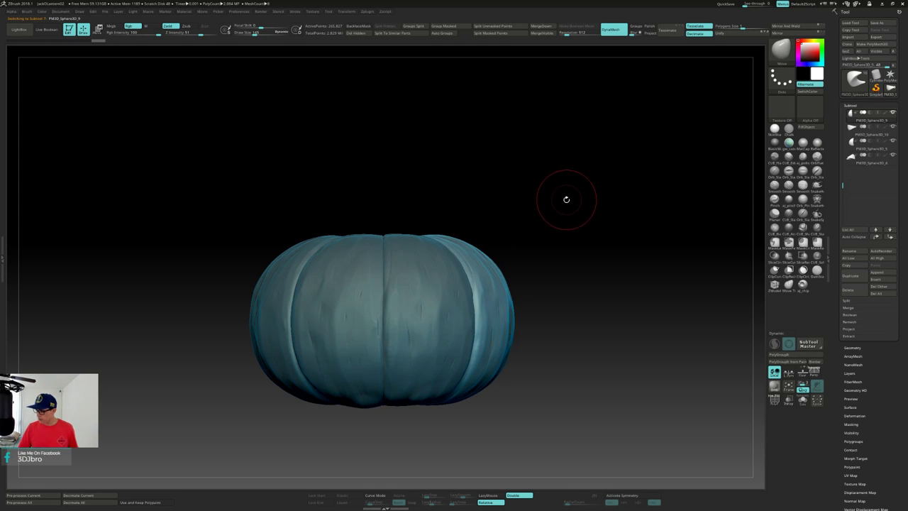
# Merge all the pumpkin segments into a single subtool by repeated MergeDown operations, starting from the front segment.
pyautogui.moveTo(842, 184); pyautogui.dragTo(838, 118)
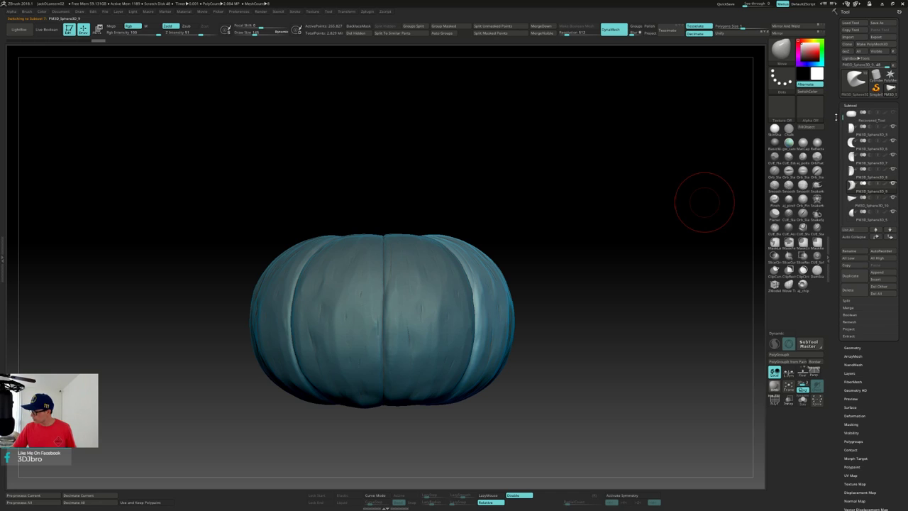
pyautogui.click(891, 134)
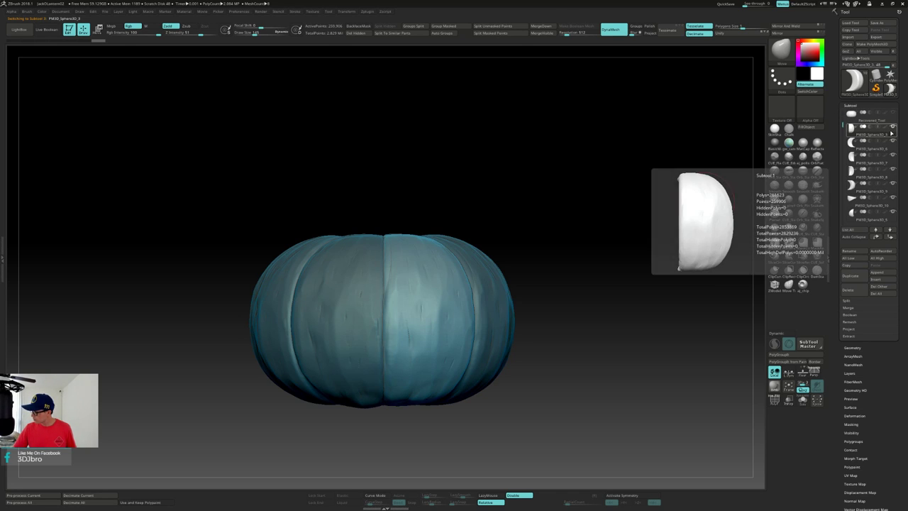
pyautogui.click(549, 27)
pyautogui.click(532, 40)
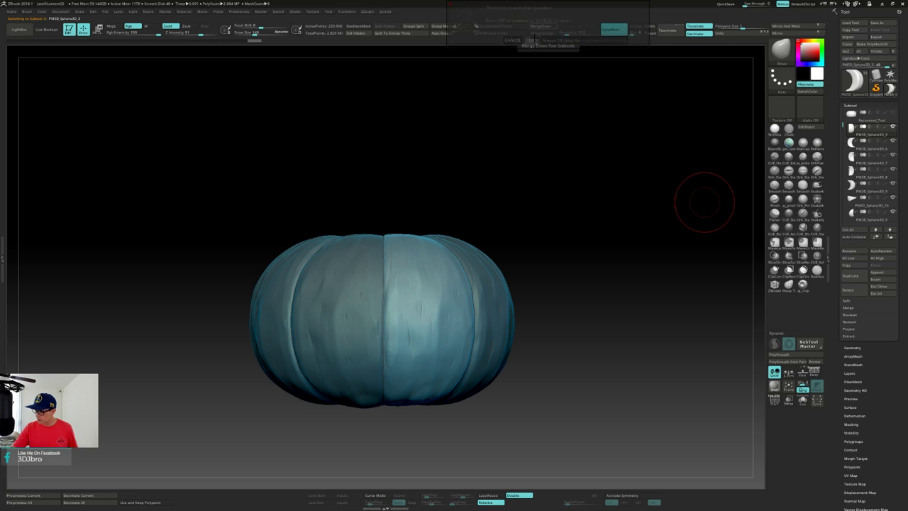
pyautogui.click(545, 27)
pyautogui.click(555, 39)
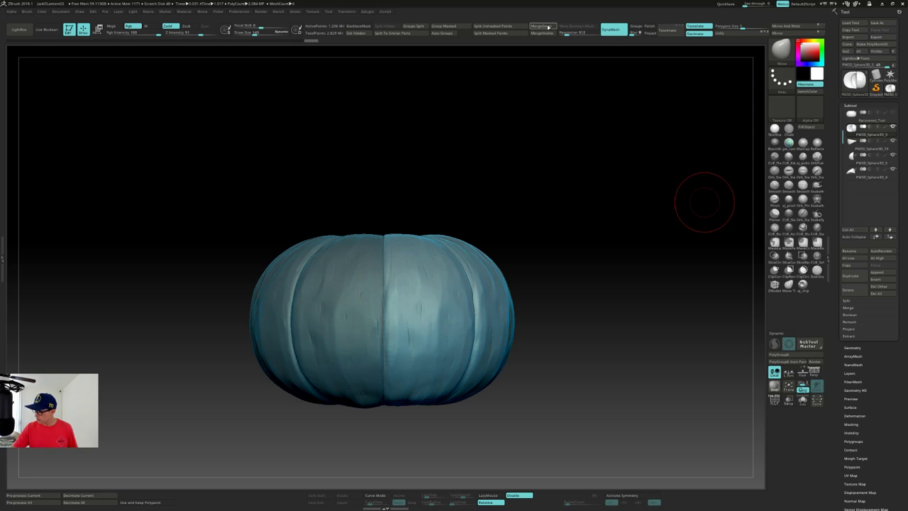
pyautogui.click(548, 27)
pyautogui.click(547, 28)
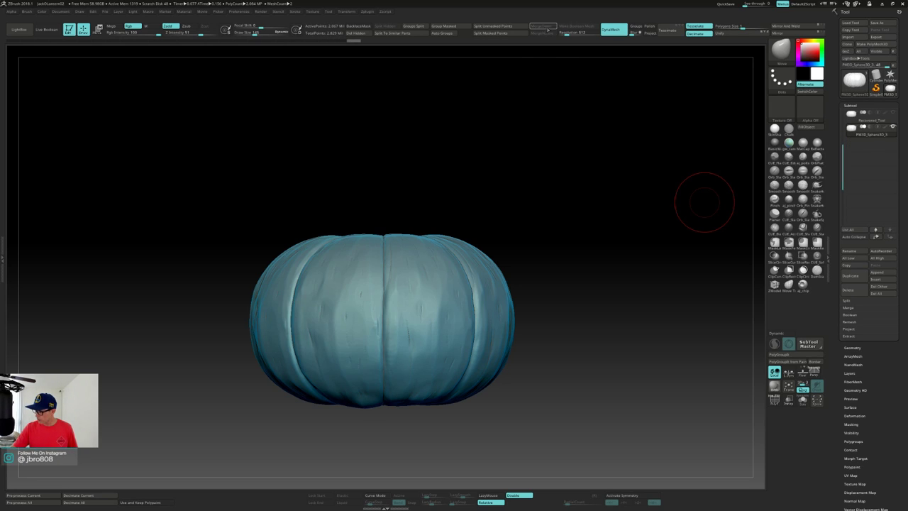
# Show the merged pumpkin's polygroups, regenerate them with Auto Groups, and hide the polyframe display again.
pyautogui.moveTo(532, 145)
pyautogui.mouseDown()
pyautogui.moveTo(538, 202)
pyautogui.moveTo(543, 174)
pyautogui.moveTo(534, 173)
pyautogui.mouseUp()
pyautogui.moveTo(565, 227); pyautogui.dragTo(567, 288)
pyautogui.hotkey('shift', 'f')
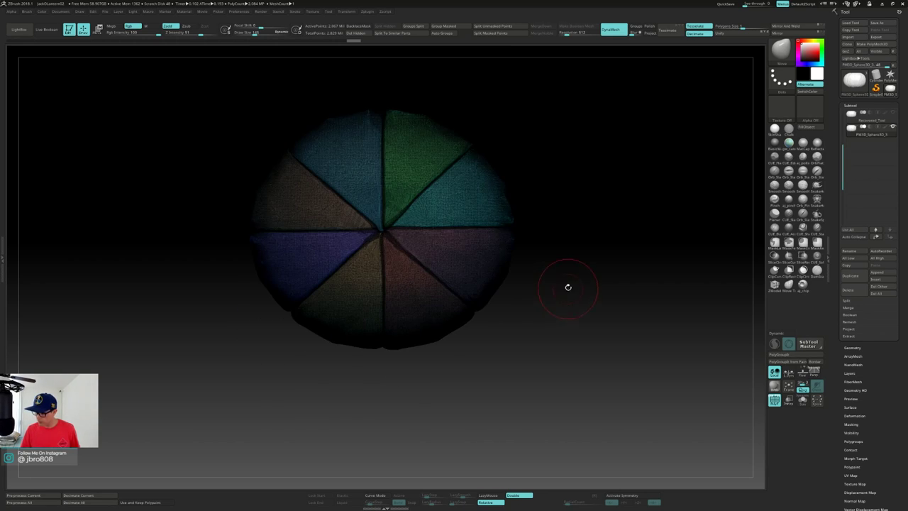
pyautogui.click(452, 35)
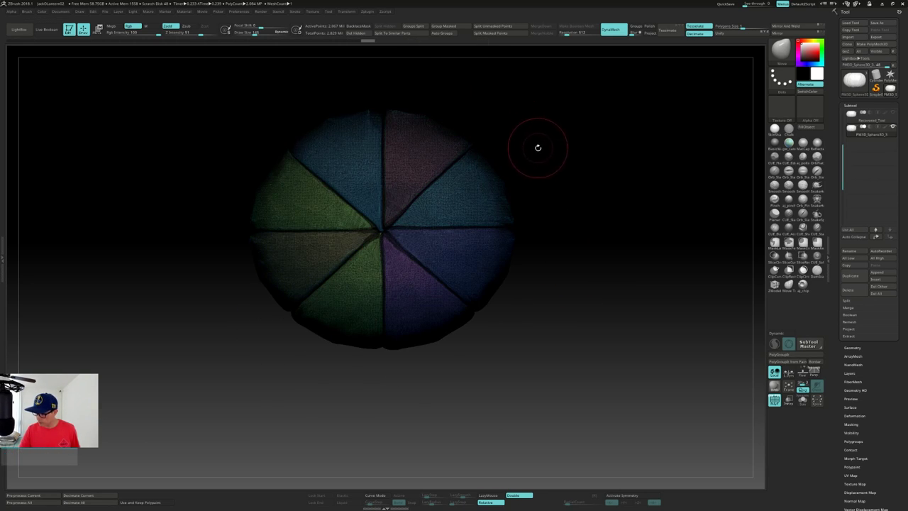
pyautogui.moveTo(545, 164)
pyautogui.mouseDown()
pyautogui.moveTo(547, 172)
pyautogui.moveTo(552, 136)
pyautogui.moveTo(555, 152)
pyautogui.mouseUp()
pyautogui.hotkey('shift', 'f')
# Duplicate the merged pumpkin subtool.
pyautogui.moveTo(566, 245)
pyautogui.keyDown('alt'); pyautogui.mouseDown()
pyautogui.moveTo(567, 255)
pyautogui.moveTo(571, 189)
pyautogui.moveTo(531, 178)
pyautogui.moveTo(564, 229)
pyautogui.moveTo(561, 276)
pyautogui.moveTo(560, 204)
pyautogui.mouseUp(); pyautogui.keyUp('alt')
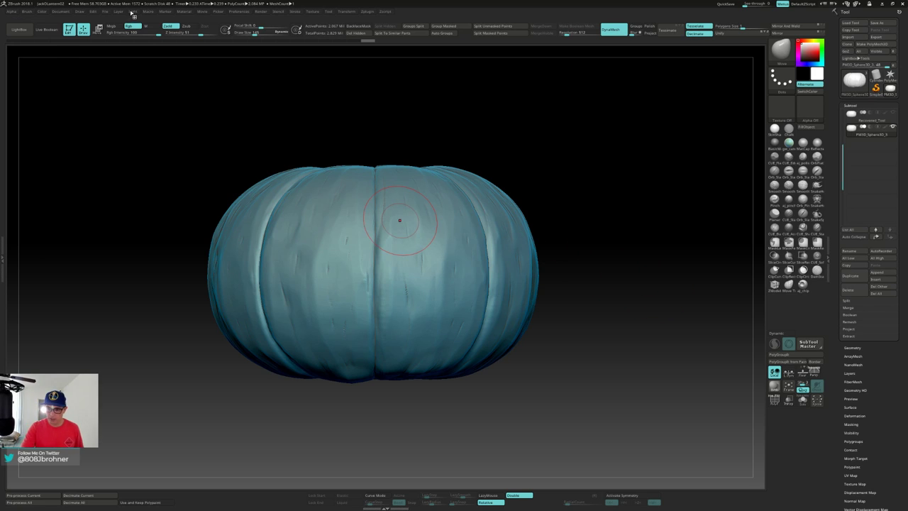
pyautogui.click(857, 278)
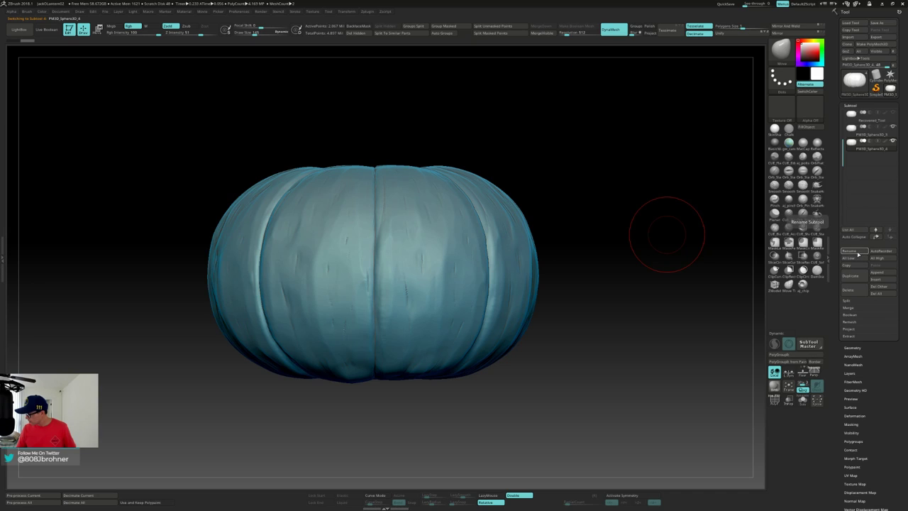
# Rename the duplicated pumpkin subtool as Backup.
pyautogui.click(857, 252)
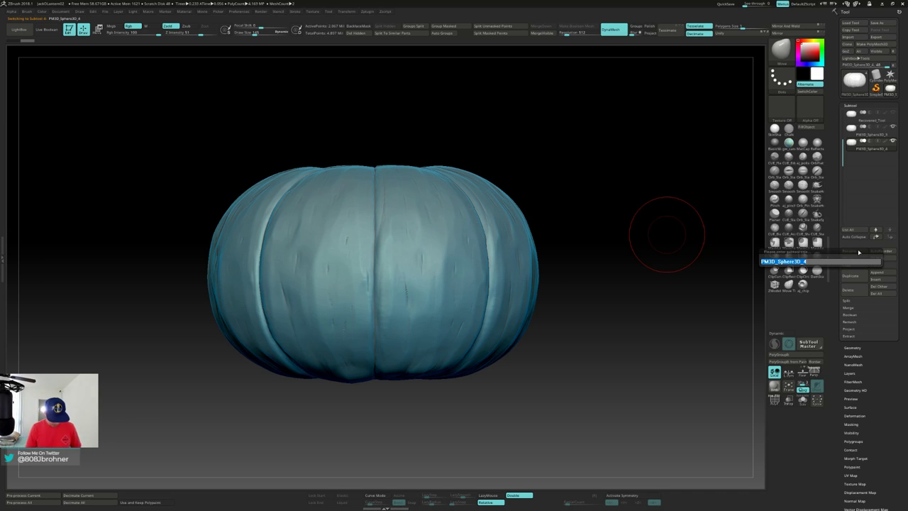
pyautogui.write('backup')
pyautogui.press('Return')
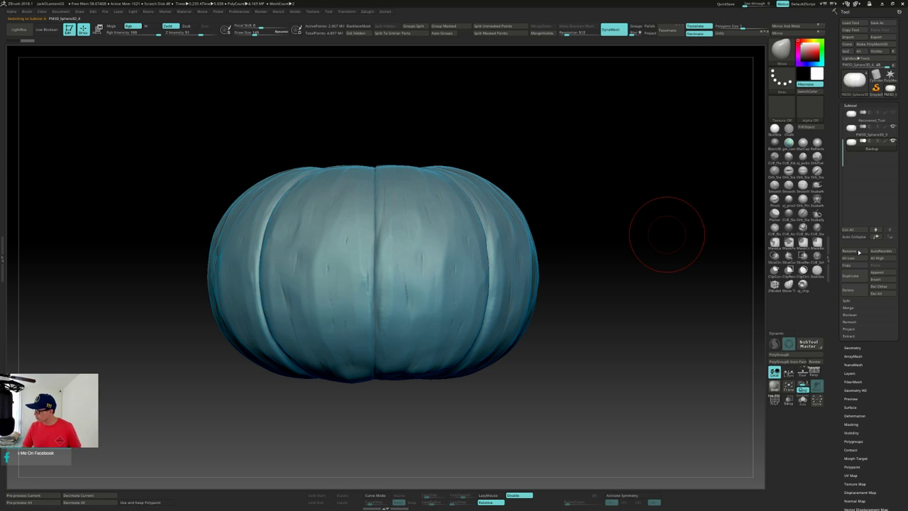
# Select the original merged pumpkin, hide the Backup subtool, and move the working pumpkin below it in the subtool order.
pyautogui.click(887, 130)
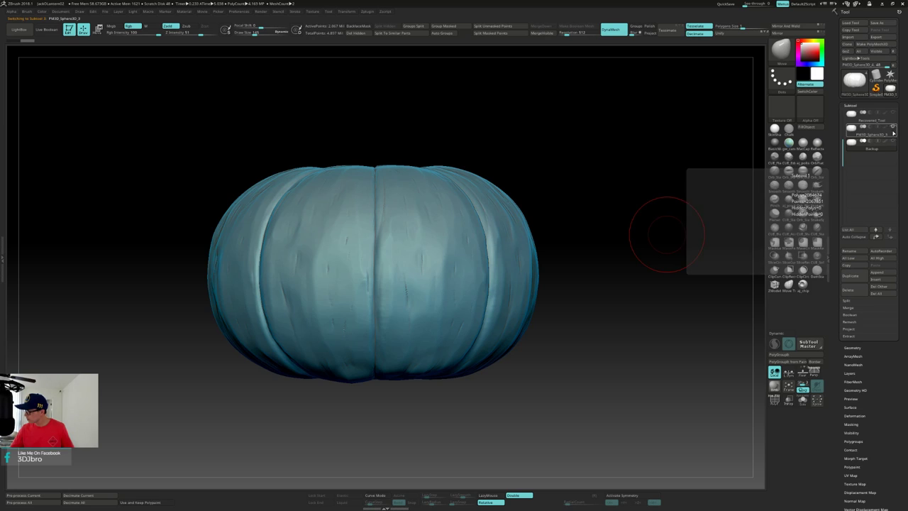
pyautogui.click(893, 141)
pyautogui.hotkey('ctrl', 'shift', 'd')
pyautogui.keyDown('shift'); pyautogui.click(892, 238); pyautogui.keyUp('shift')
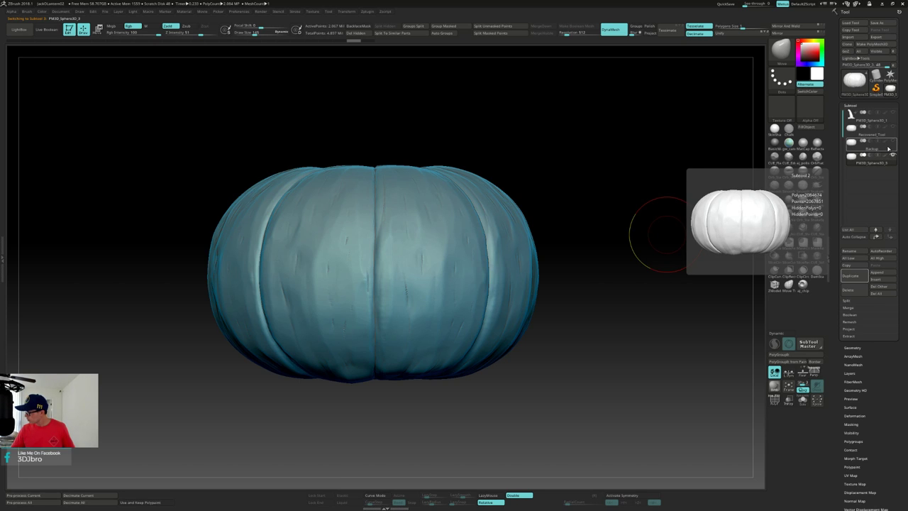
pyautogui.moveTo(645, 288); pyautogui.dragTo(644, 310)
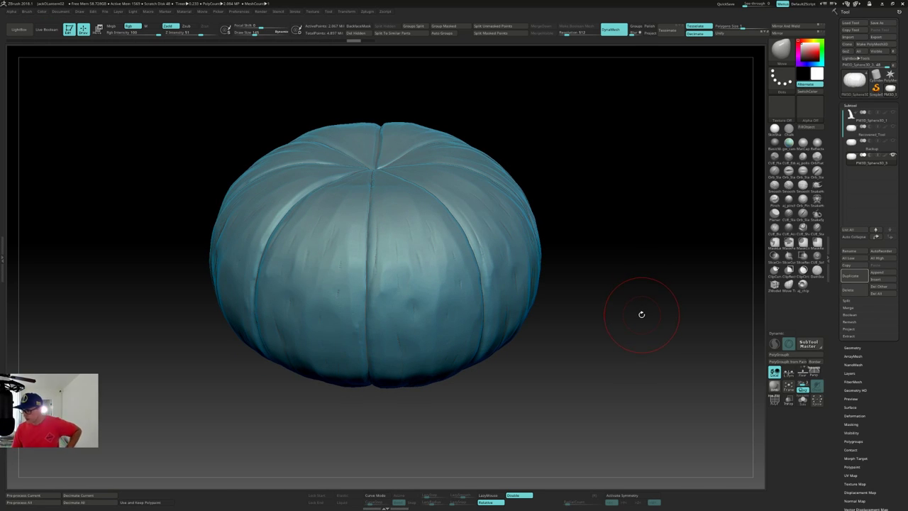
pyautogui.press('shift')
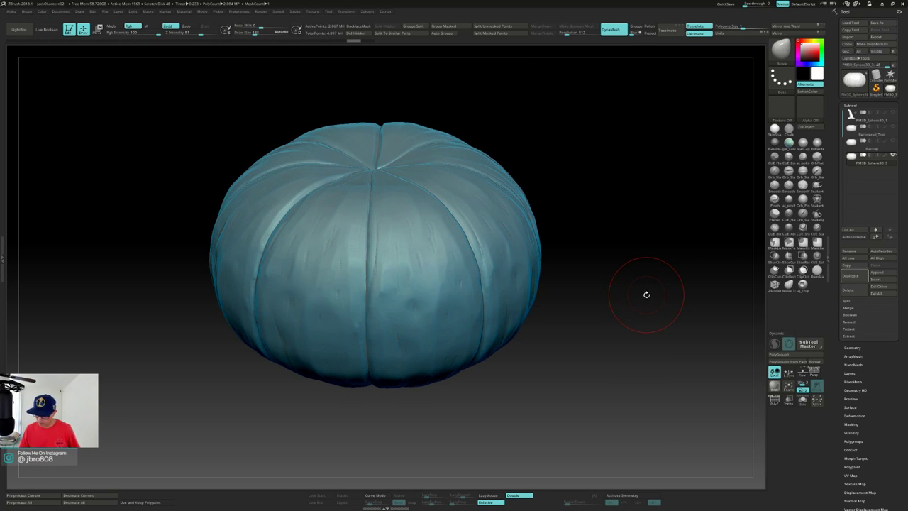
pyautogui.moveTo(645, 292)
pyautogui.mouseDown()
pyautogui.moveTo(644, 270)
pyautogui.moveTo(638, 294)
pyautogui.mouseUp()
pyautogui.hotkey('shift', 'f')
pyautogui.hotkey('shift', 'f')
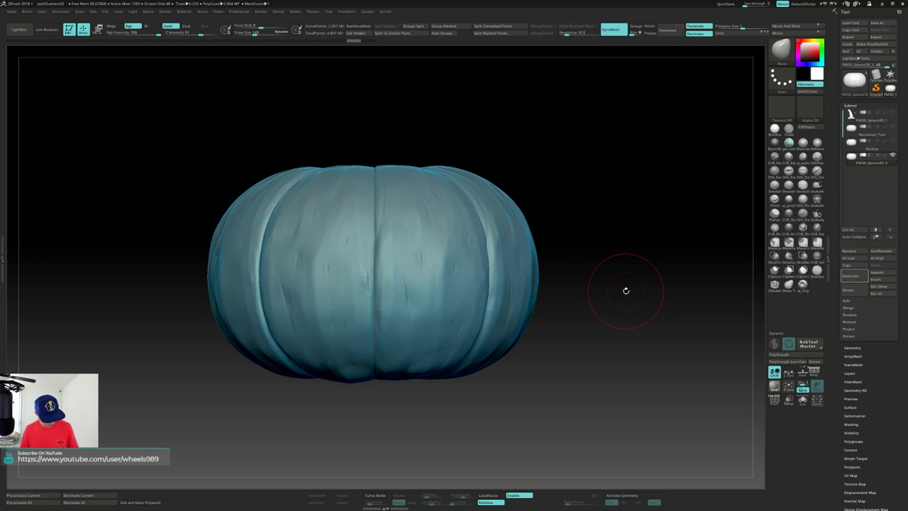
# Reduce the brush size and set MaskPen as the active masking brush.
pyautogui.press('s')
pyautogui.moveTo(627, 291); pyautogui.dragTo(622, 293)
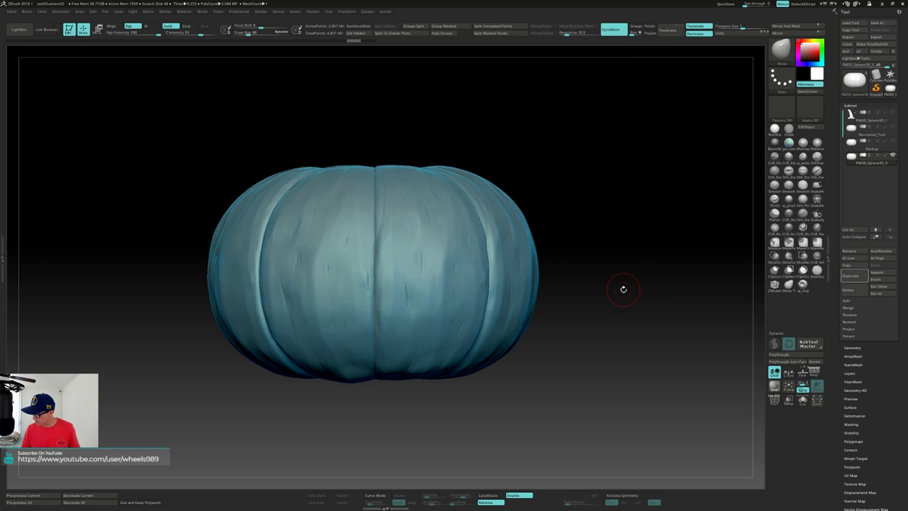
pyautogui.click(787, 243)
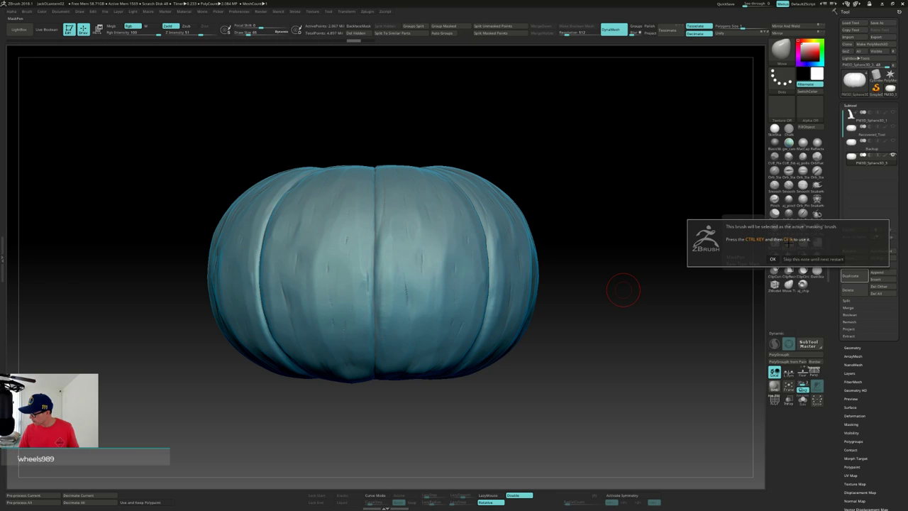
pyautogui.click(795, 259)
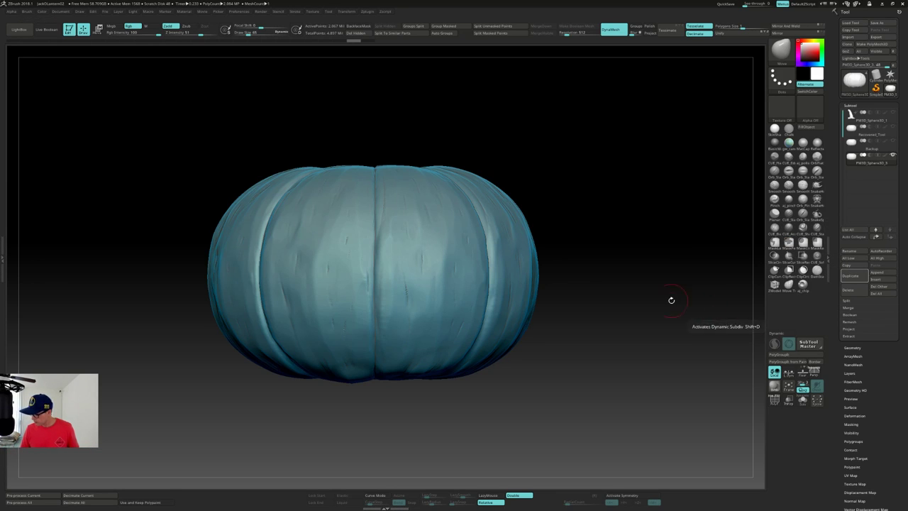
pyautogui.press('s')
pyautogui.moveTo(438, 237); pyautogui.dragTo(436, 236)
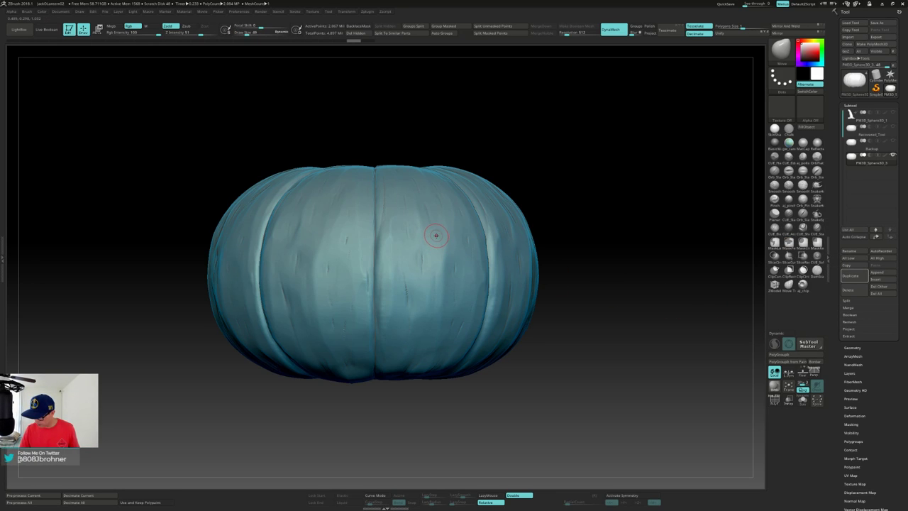
# Undo the trial mask dab and activate X symmetry, checking the pumpkin's orientation against the floor grid.
pyautogui.press('ctrl')
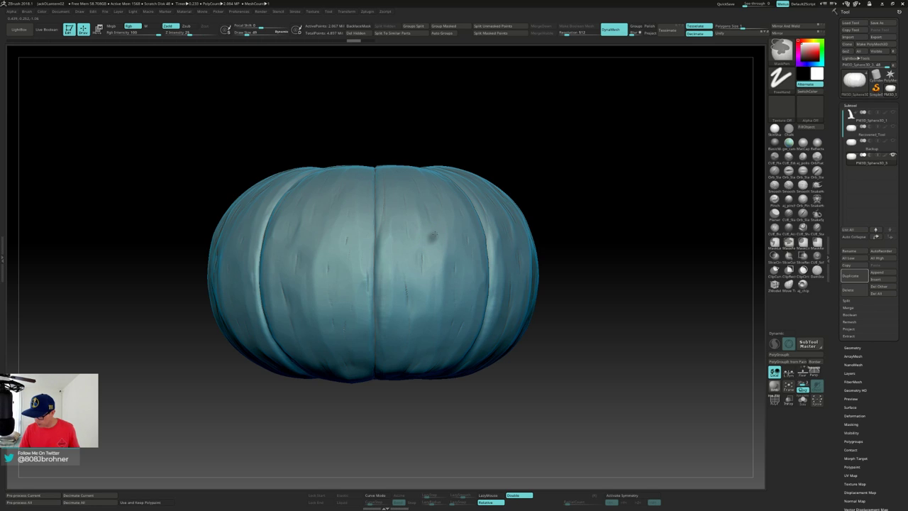
pyautogui.hotkey('ctrl', 'z')
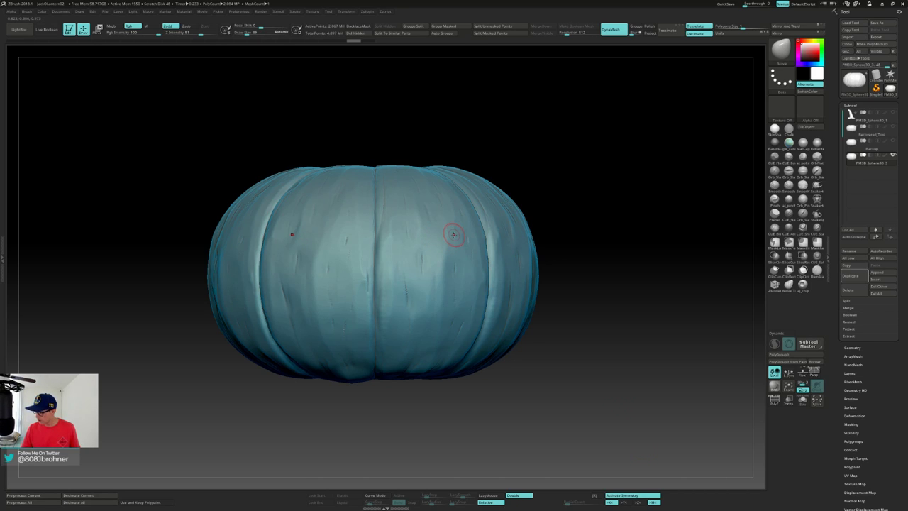
pyautogui.click(802, 372)
pyautogui.moveTo(618, 352); pyautogui.dragTo(660, 348)
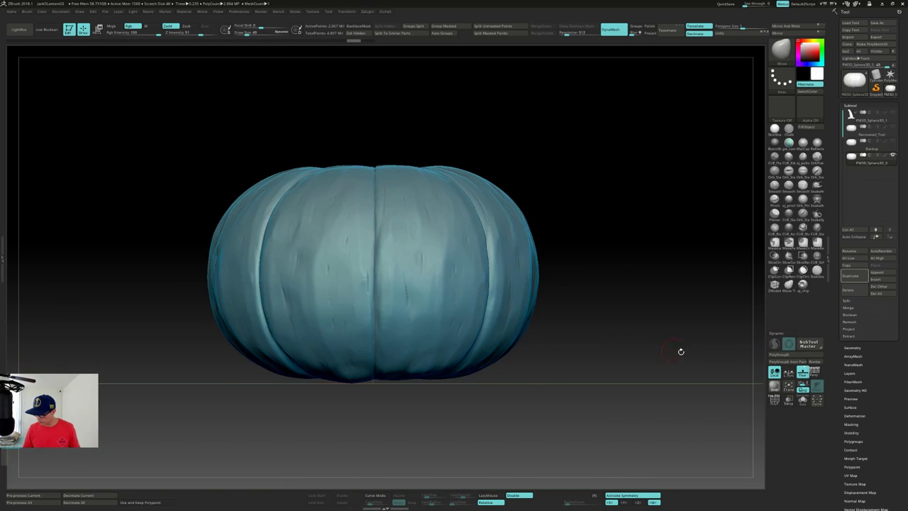
pyautogui.click(802, 372)
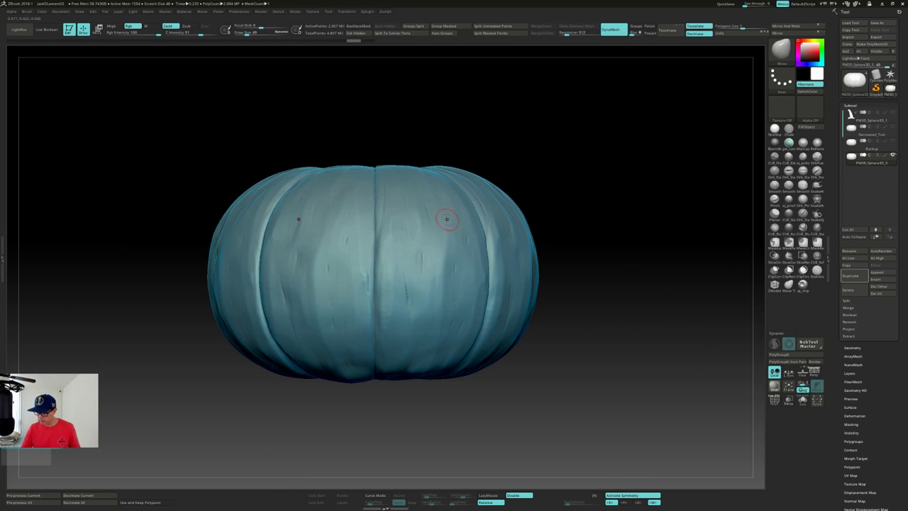
pyautogui.moveTo(446, 230)
pyautogui.mouseDown(button='right')
pyautogui.moveTo(439, 244)
pyautogui.moveTo(444, 237)
pyautogui.mouseUp(button='right')
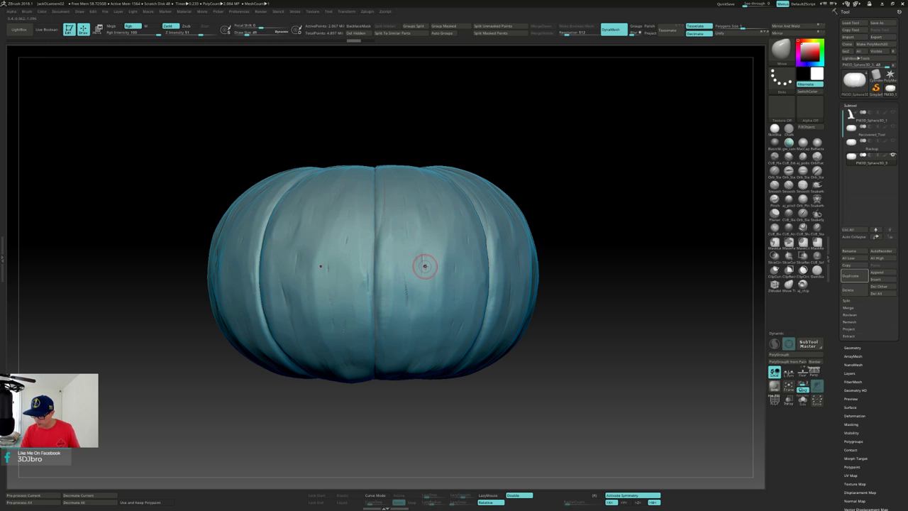
pyautogui.press('ctrl')
pyautogui.keyDown('ctrl'); pyautogui.moveTo(431, 272); pyautogui.dragTo(429, 263); pyautogui.keyUp('ctrl')
pyautogui.hotkey('ctrl', 'z')
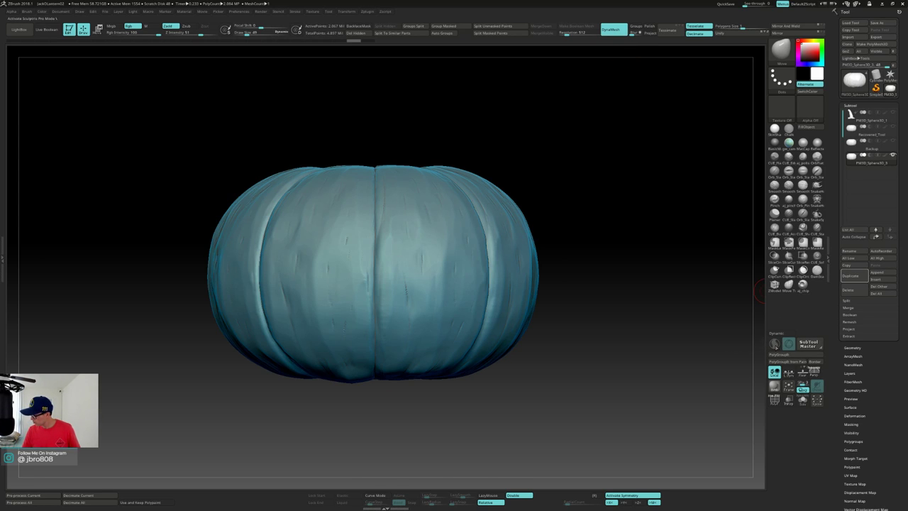
pyautogui.press('ctrl')
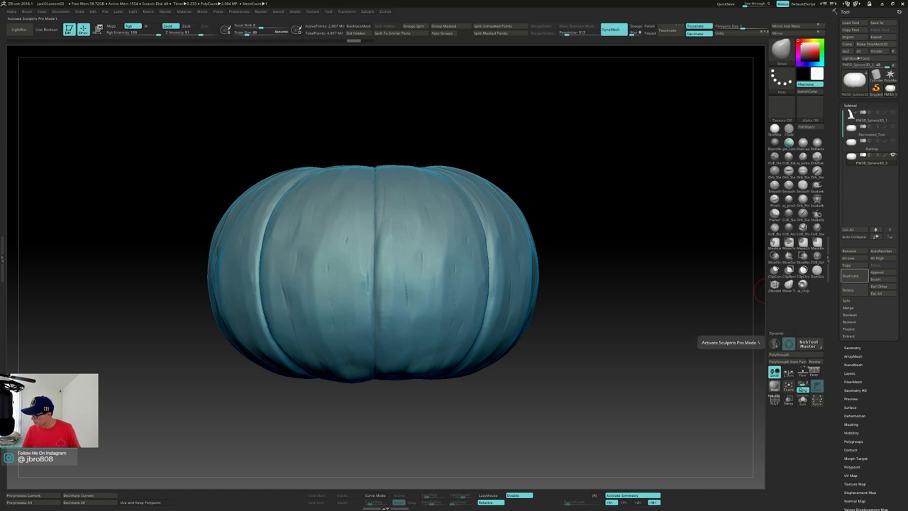
pyautogui.moveTo(637, 278)
pyautogui.mouseDown()
pyautogui.moveTo(635, 290)
pyautogui.moveTo(639, 277)
pyautogui.mouseUp()
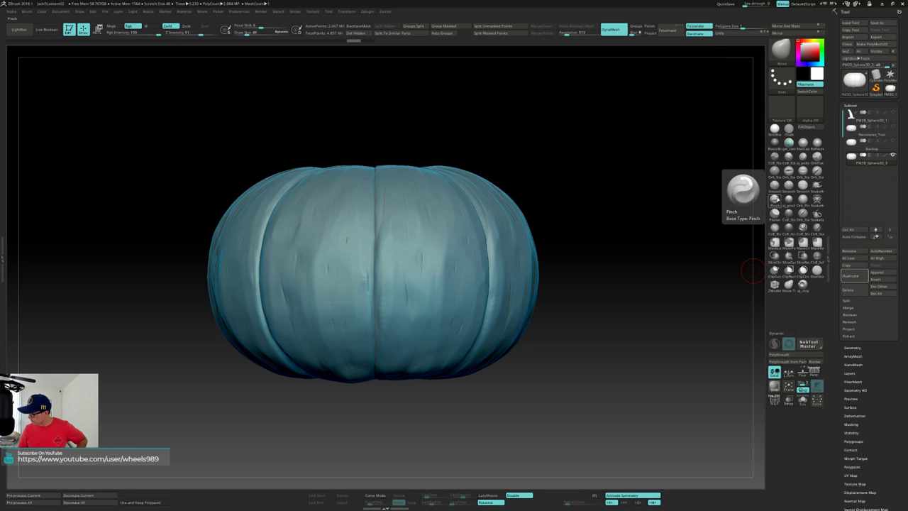
# Switch to the ClayBuildup brush and turn on Sculptris Pro mode.
pyautogui.press('b')
pyautogui.press('c')
pyautogui.press('b')
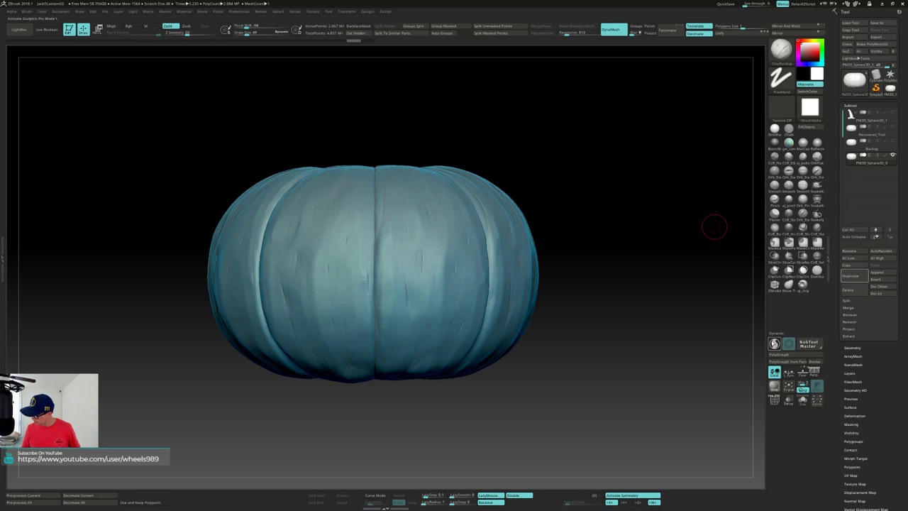
pyautogui.click(774, 343)
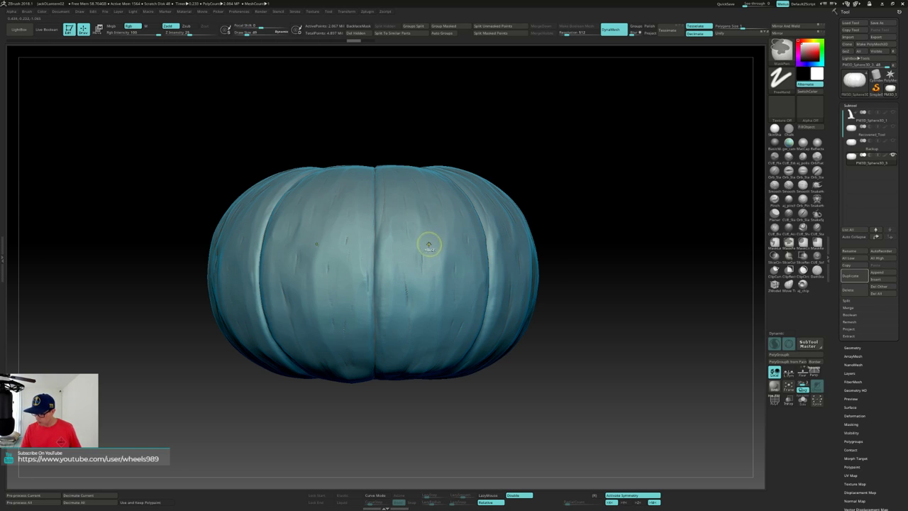
pyautogui.keyDown('ctrl'); pyautogui.moveTo(430, 252); pyautogui.dragTo(452, 227); pyautogui.keyUp('ctrl')
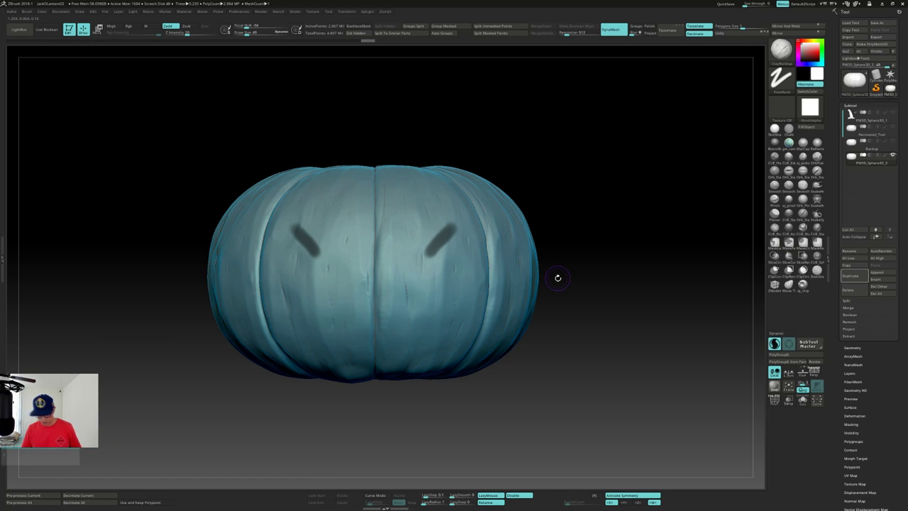
pyautogui.hotkey('shift', 'f')
pyautogui.moveTo(588, 282)
pyautogui.mouseDown()
pyautogui.moveTo(583, 298)
pyautogui.moveTo(613, 282)
pyautogui.mouseUp()
pyautogui.hotkey('shift', 'f')
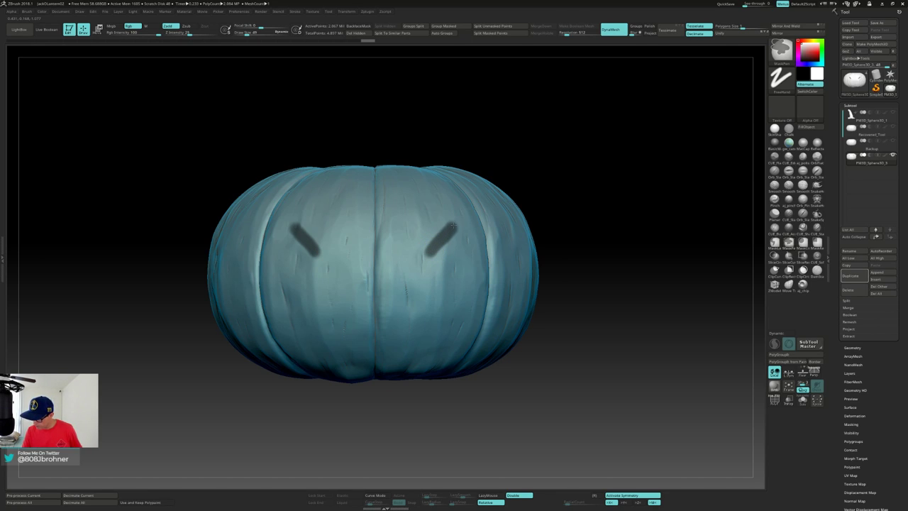
pyautogui.keyDown('ctrl'); pyautogui.click(429, 251); pyautogui.keyUp('ctrl')
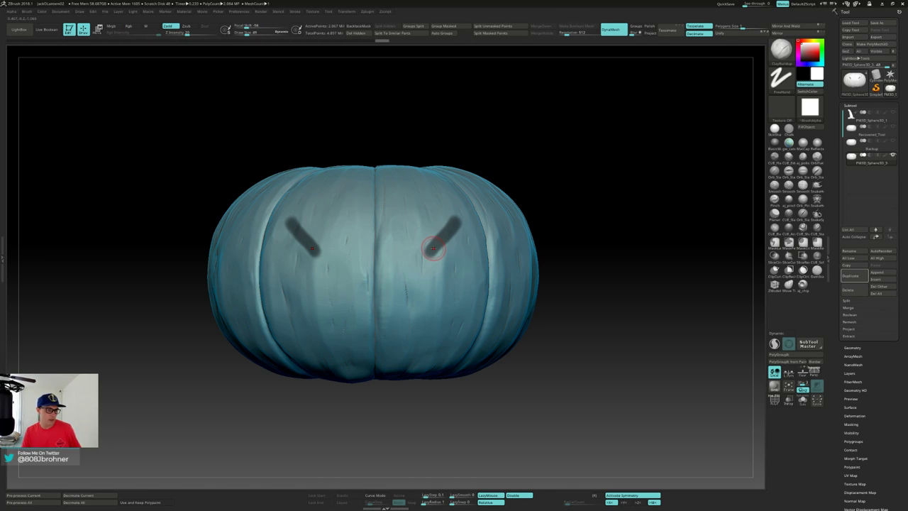
pyautogui.hotkey('ctrl', 'z')
pyautogui.hotkey('ctrl', 'z')
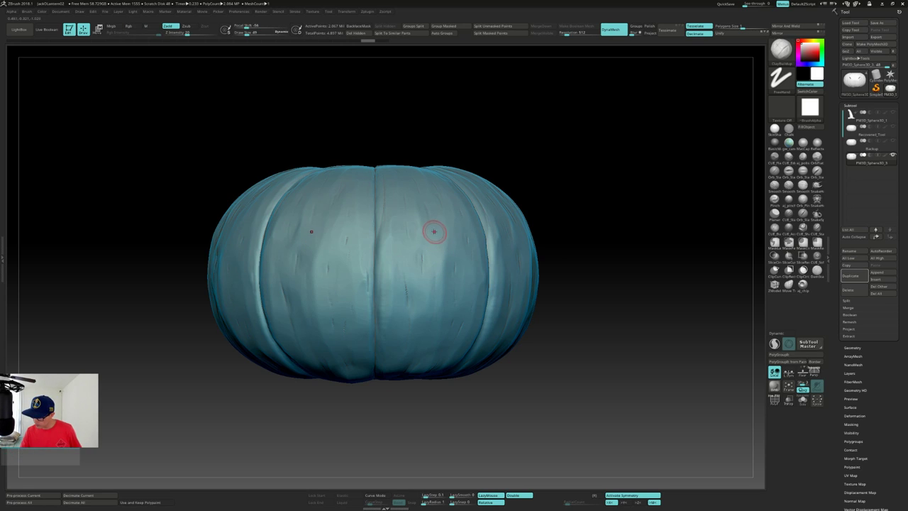
pyautogui.press('ctrl')
pyautogui.keyDown('ctrl'); pyautogui.moveTo(430, 232); pyautogui.dragTo(435, 222); pyautogui.keyUp('ctrl')
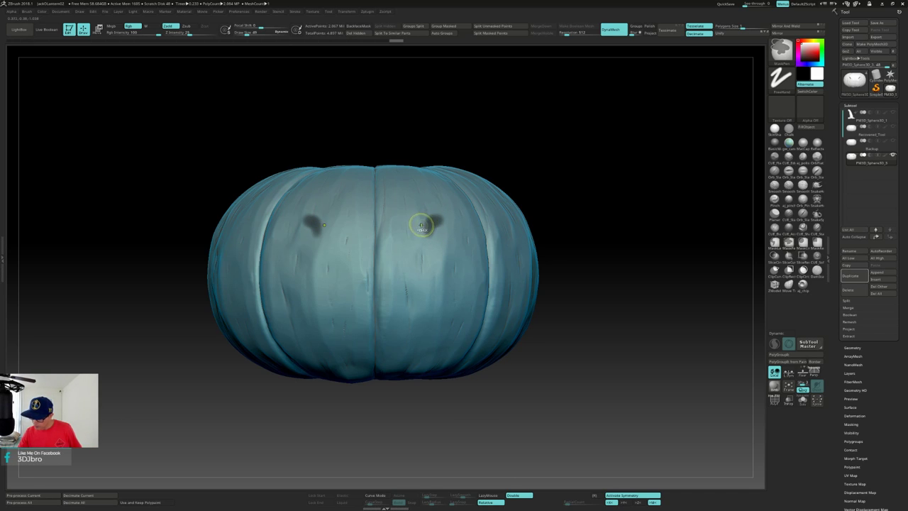
pyautogui.hotkey('ctrl', 'z')
pyautogui.hotkey('ctrl', 'z')
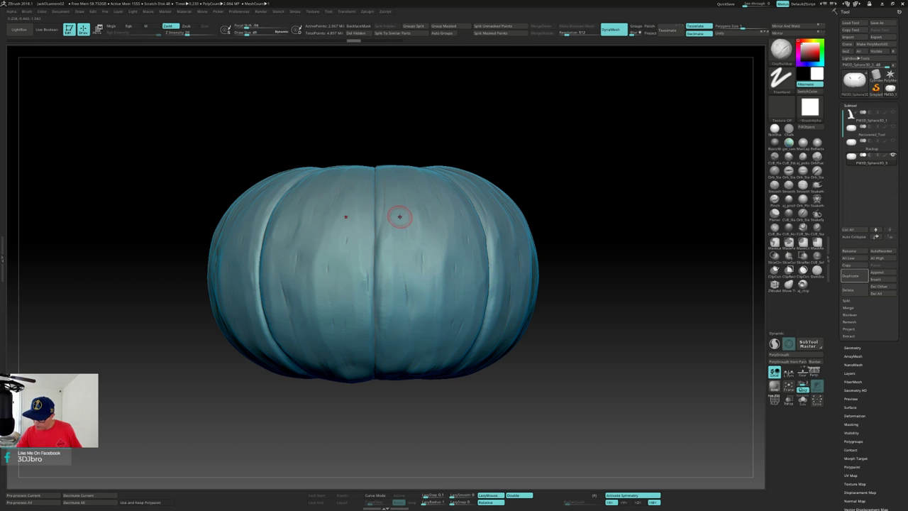
# Paint filled, mirrored masks for two large rounded eyes on either side of the pumpkin's front centre groove.
pyautogui.moveTo(399, 229)
pyautogui.keyDown('ctrl'); pyautogui.mouseDown()
pyautogui.moveTo(405, 215)
pyautogui.moveTo(396, 261)
pyautogui.moveTo(396, 246)
pyautogui.moveTo(405, 301)
pyautogui.moveTo(452, 280)
pyautogui.moveTo(455, 255)
pyautogui.mouseUp(); pyautogui.keyUp('ctrl')
pyautogui.moveTo(410, 210)
pyautogui.keyDown('ctrl'); pyautogui.mouseDown()
pyautogui.moveTo(436, 230)
pyautogui.moveTo(455, 263)
pyautogui.moveTo(431, 227)
pyautogui.moveTo(403, 214)
pyautogui.moveTo(403, 291)
pyautogui.moveTo(420, 297)
pyautogui.moveTo(445, 259)
pyautogui.moveTo(434, 240)
pyautogui.moveTo(415, 234)
pyautogui.moveTo(425, 263)
pyautogui.moveTo(425, 250)
pyautogui.moveTo(401, 288)
pyautogui.mouseUp(); pyautogui.keyUp('ctrl')
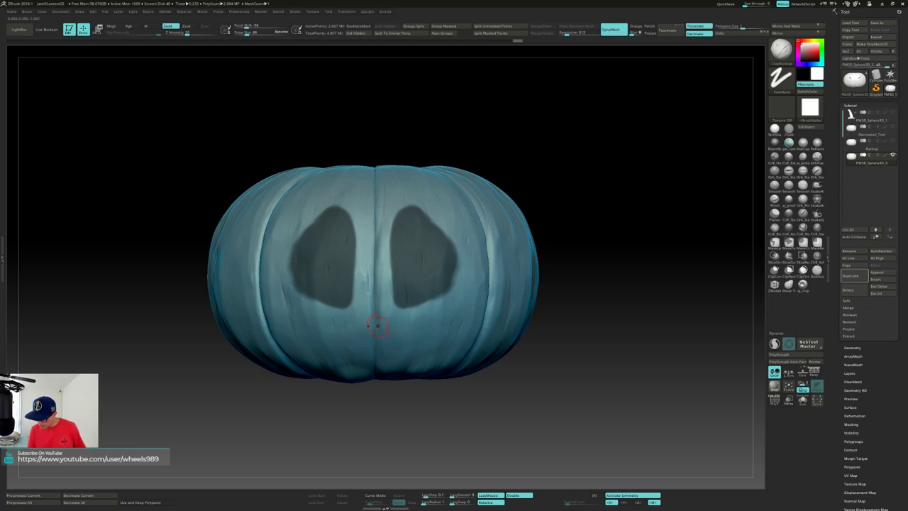
# Mask a thin, wide smiling mouth line beneath the eyes, curving its ends up to the outer grooves with a smaller brush.
pyautogui.keyDown('ctrl'); pyautogui.moveTo(374, 327); pyautogui.dragTo(426, 320); pyautogui.keyUp('ctrl')
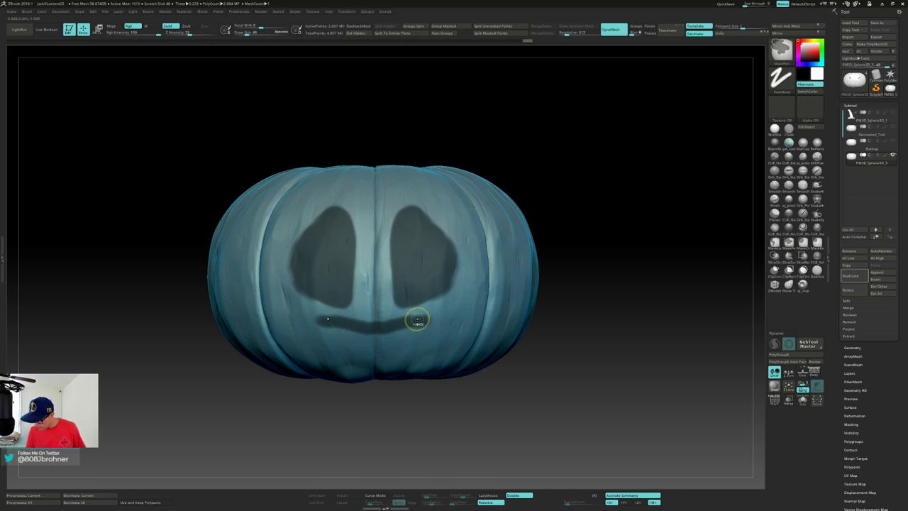
pyautogui.hotkey('ctrl', 'z')
pyautogui.keyDown('ctrl'); pyautogui.moveTo(374, 327); pyautogui.dragTo(393, 326); pyautogui.keyUp('ctrl')
pyautogui.keyDown('ctrl'); pyautogui.moveTo(390, 326); pyautogui.dragTo(463, 301); pyautogui.keyUp('ctrl')
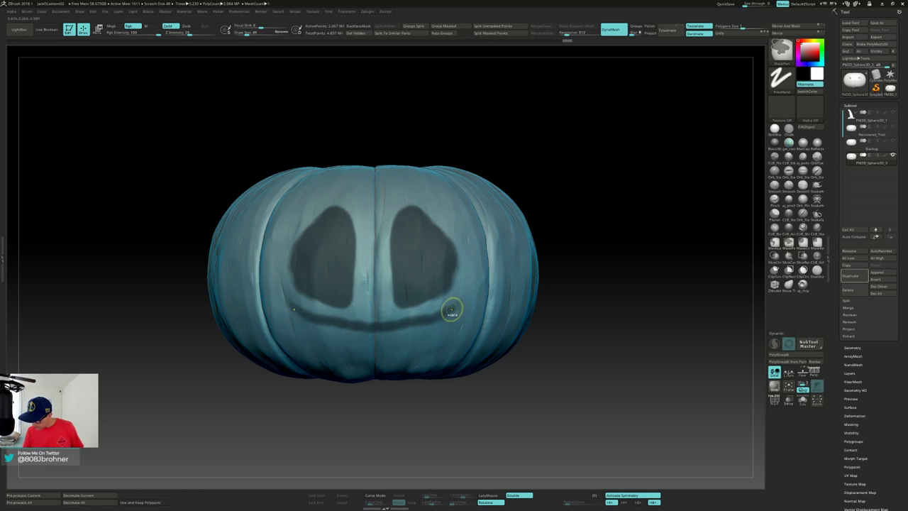
pyautogui.press('s')
pyautogui.moveTo(460, 307)
pyautogui.mouseDown()
pyautogui.moveTo(443, 314)
pyautogui.moveTo(473, 292)
pyautogui.mouseUp()
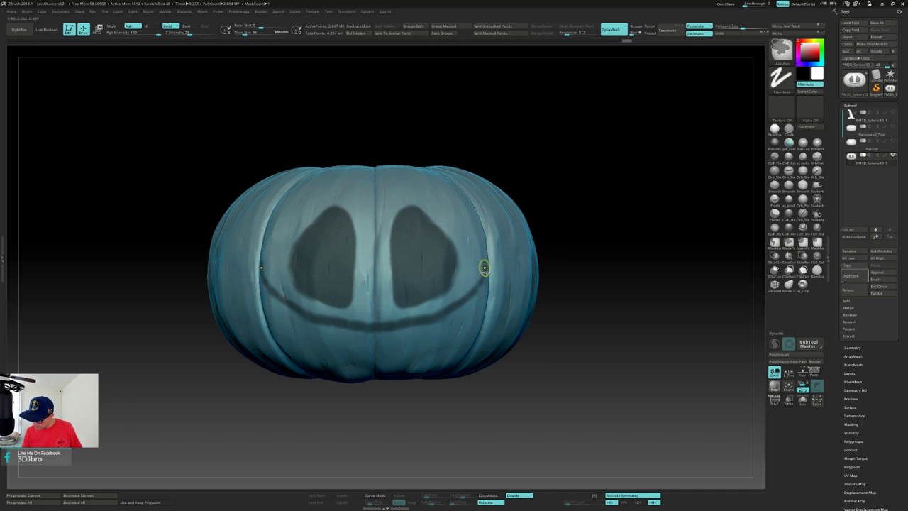
# Extend the mouth mask's ends upward into mirrored curls that hook inward beside the eyes and sweep out across the outer grooves.
pyautogui.keyDown('ctrl'); pyautogui.moveTo(483, 261); pyautogui.dragTo(473, 240); pyautogui.keyUp('ctrl')
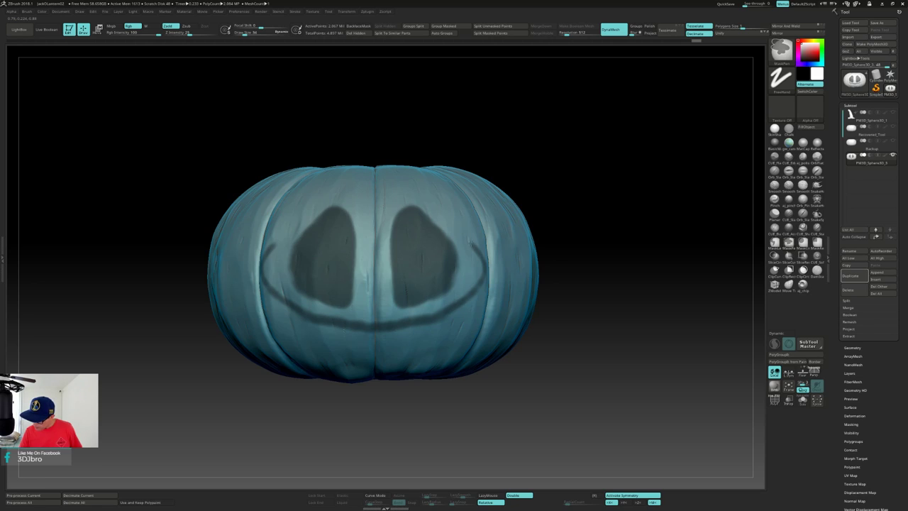
pyautogui.hotkey('ctrl', 'z')
pyautogui.keyDown('ctrl'); pyautogui.moveTo(477, 250); pyautogui.dragTo(467, 233); pyautogui.keyUp('ctrl')
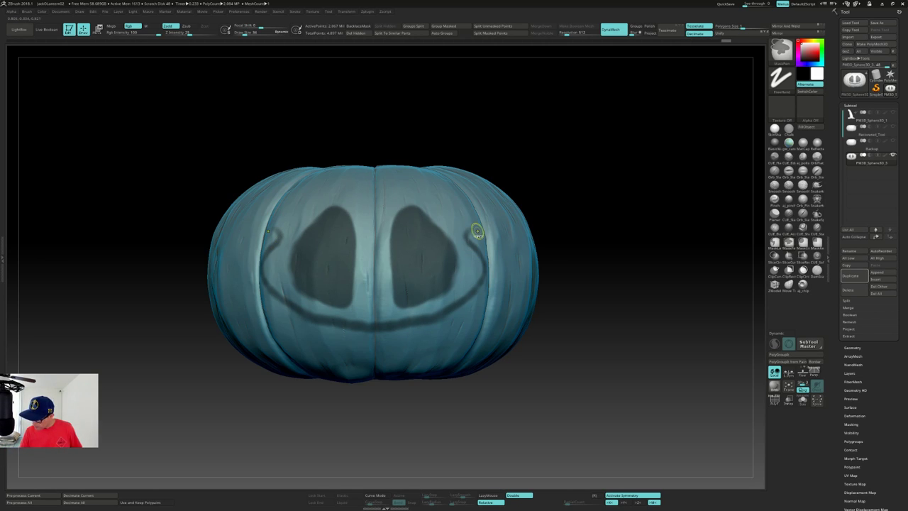
pyautogui.keyDown('ctrl'); pyautogui.click(477, 232); pyautogui.keyUp('ctrl')
pyautogui.keyDown('ctrl'); pyautogui.moveTo(467, 234); pyautogui.dragTo(478, 227); pyautogui.keyUp('ctrl')
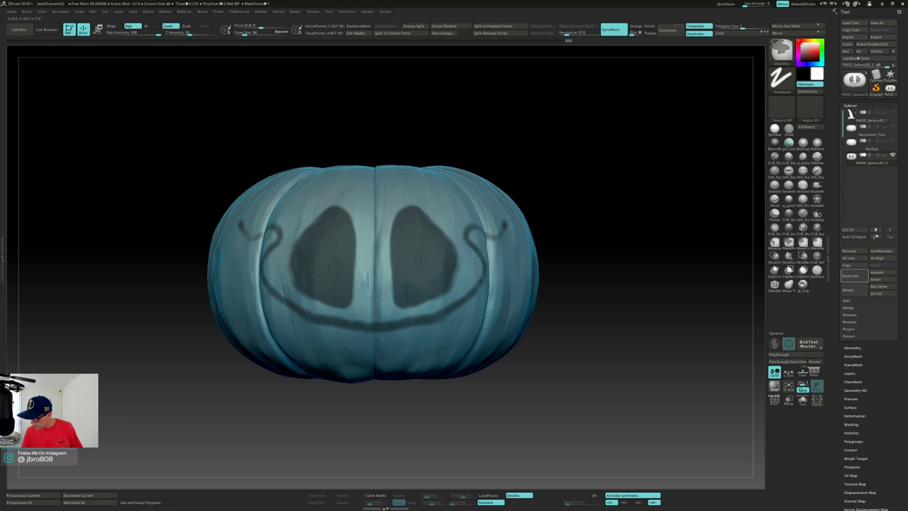
pyautogui.moveTo(468, 241)
pyautogui.mouseDown()
pyautogui.moveTo(482, 240)
pyautogui.moveTo(485, 256)
pyautogui.moveTo(481, 248)
pyautogui.mouseUp()
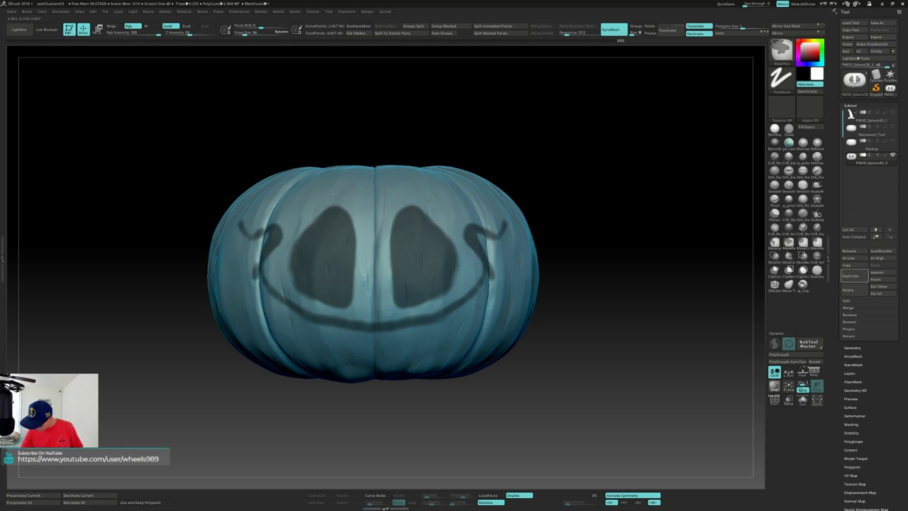
# Mask the grin's lower edge from the outer grooves down to the base centre, and join it to the upper line along the centre groove.
pyautogui.keyDown('ctrl'); pyautogui.moveTo(489, 300); pyautogui.dragTo(488, 306); pyautogui.keyUp('ctrl')
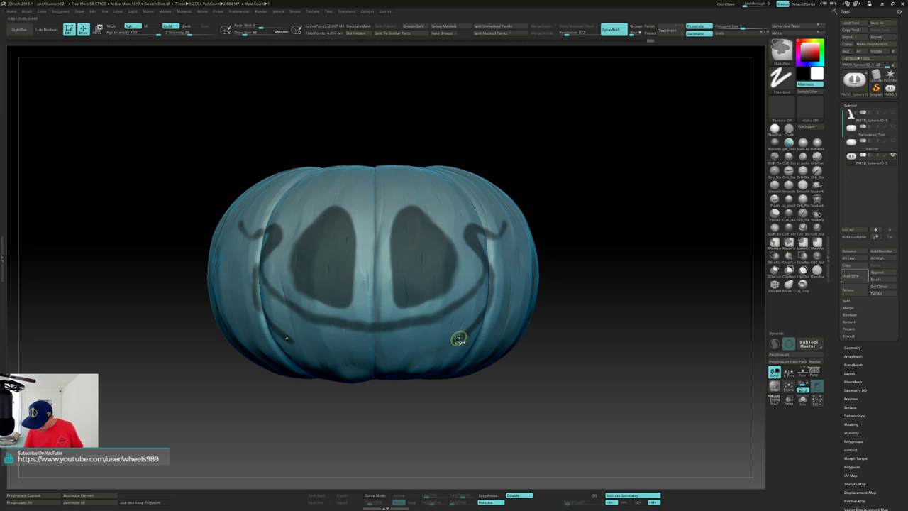
pyautogui.keyDown('ctrl'); pyautogui.moveTo(378, 368); pyautogui.dragTo(393, 367); pyautogui.keyUp('ctrl')
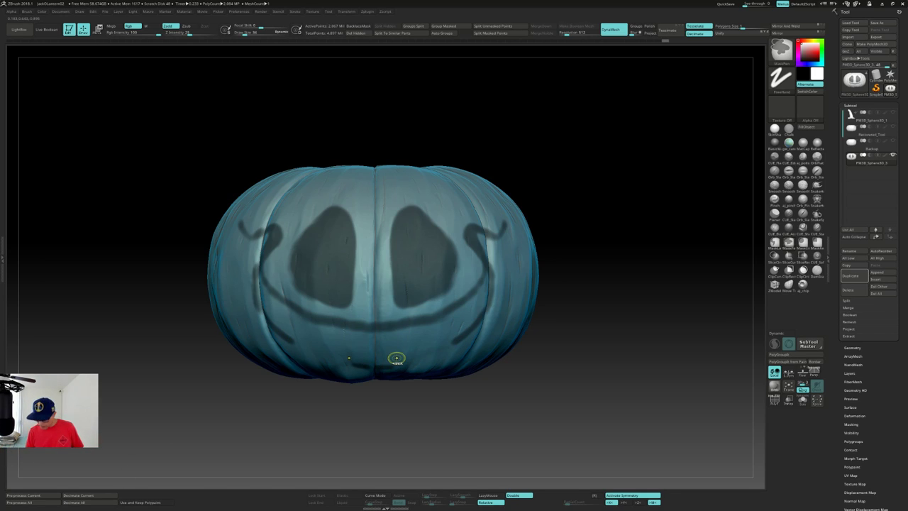
pyautogui.hotkey('ctrl', 'z')
pyautogui.hotkey('ctrl', 'z')
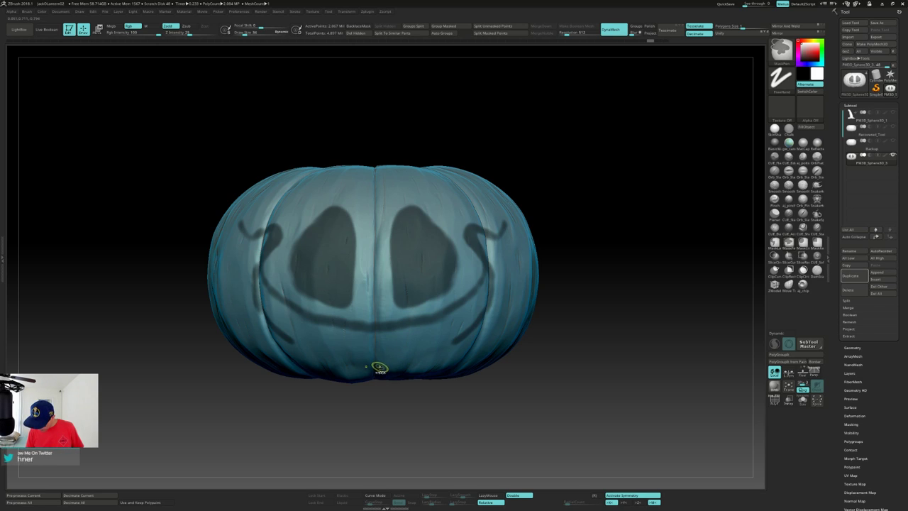
pyautogui.keyDown('ctrl'); pyautogui.moveTo(402, 367); pyautogui.dragTo(408, 364); pyautogui.keyUp('ctrl')
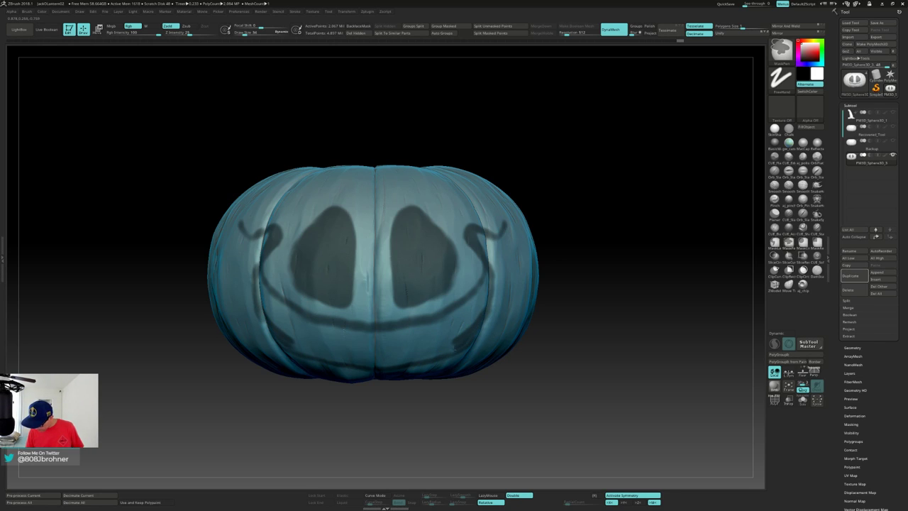
pyautogui.moveTo(439, 345)
pyautogui.mouseDown(button='right')
pyautogui.moveTo(441, 297)
pyautogui.moveTo(453, 335)
pyautogui.moveTo(437, 298)
pyautogui.mouseUp(button='right')
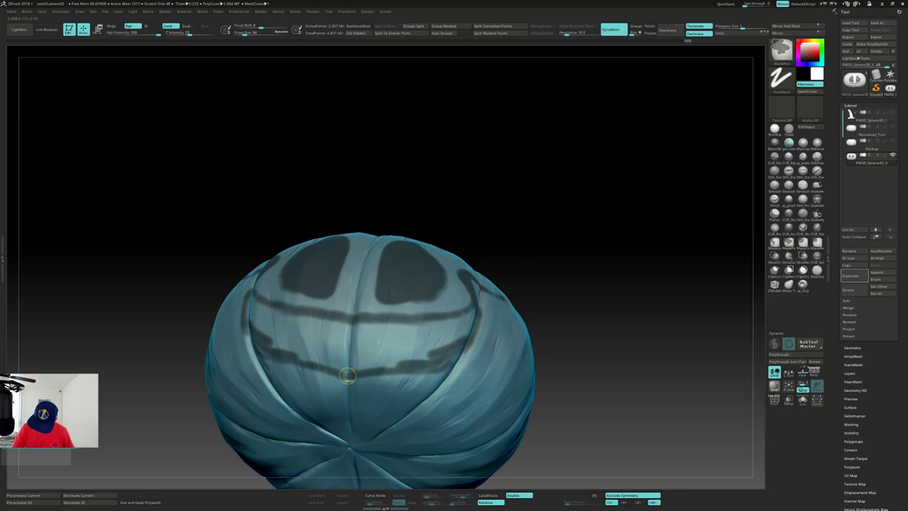
pyautogui.keyDown('ctrl'); pyautogui.moveTo(346, 375); pyautogui.dragTo(351, 371); pyautogui.keyUp('ctrl')
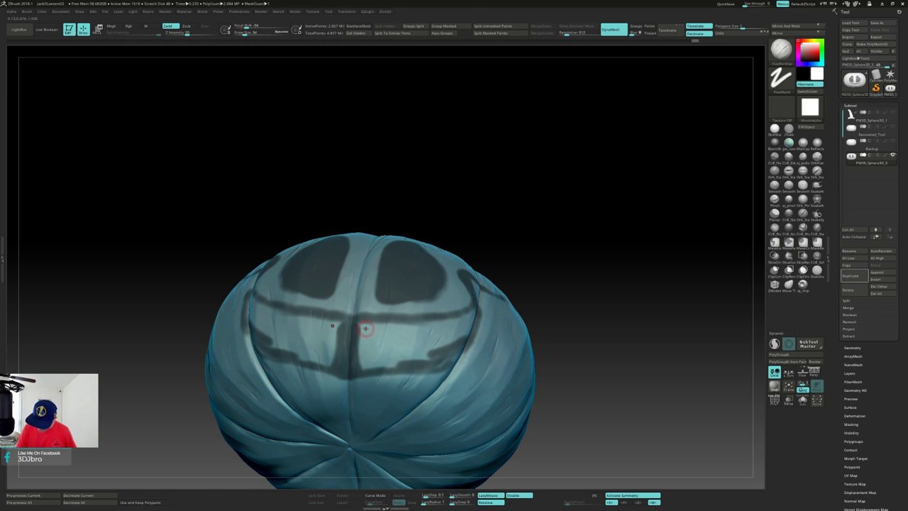
# Isolate a narrow strip of the pumpkin to examine it from the side, and bring the whole mesh back into view.
pyautogui.moveTo(568, 253); pyautogui.dragTo(563, 190)
pyautogui.moveTo(535, 250); pyautogui.dragTo(381, 296)
pyautogui.moveTo(417, 294); pyautogui.dragTo(467, 284, button='right')
pyautogui.keyDown('ctrl'); pyautogui.keyDown('shift'); pyautogui.click(416, 301); pyautogui.keyUp('shift'); pyautogui.keyUp('ctrl')
pyautogui.moveTo(389, 299); pyautogui.dragTo(444, 288, button='right')
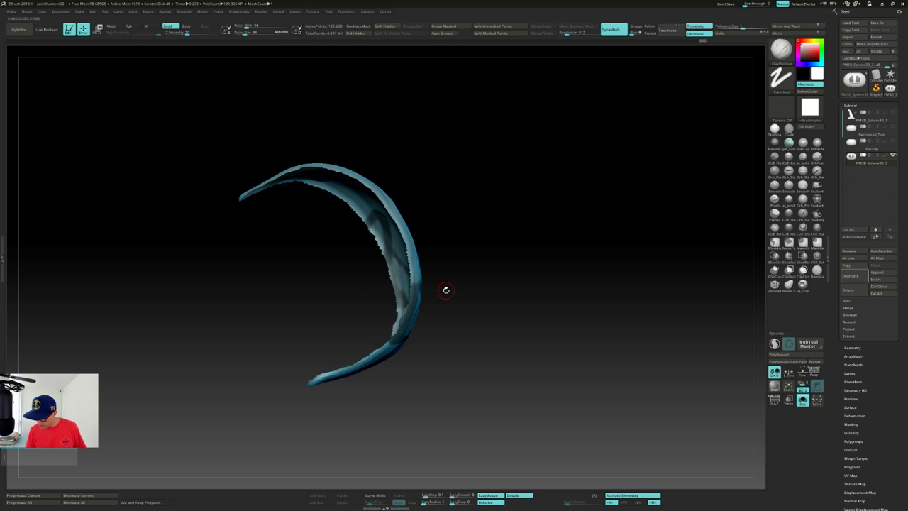
pyautogui.keyDown('ctrl'); pyautogui.keyDown('shift'); pyautogui.click(542, 283); pyautogui.keyUp('shift'); pyautogui.keyUp('ctrl')
pyautogui.moveTo(540, 282); pyautogui.dragTo(466, 286, button='right')
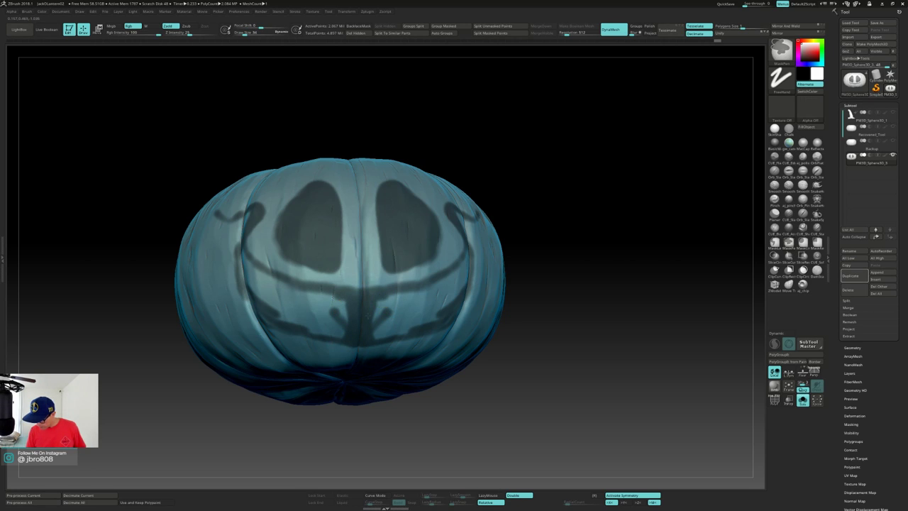
# Fill the mask between the grin's upper and lower edges, working outward from the centre groove toward the mouth corners.
pyautogui.moveTo(389, 303); pyautogui.dragTo(403, 295, button='right')
pyautogui.moveTo(387, 299)
pyautogui.keyDown('ctrl'); pyautogui.mouseDown()
pyautogui.moveTo(380, 305)
pyautogui.moveTo(390, 302)
pyautogui.mouseUp(); pyautogui.keyUp('ctrl')
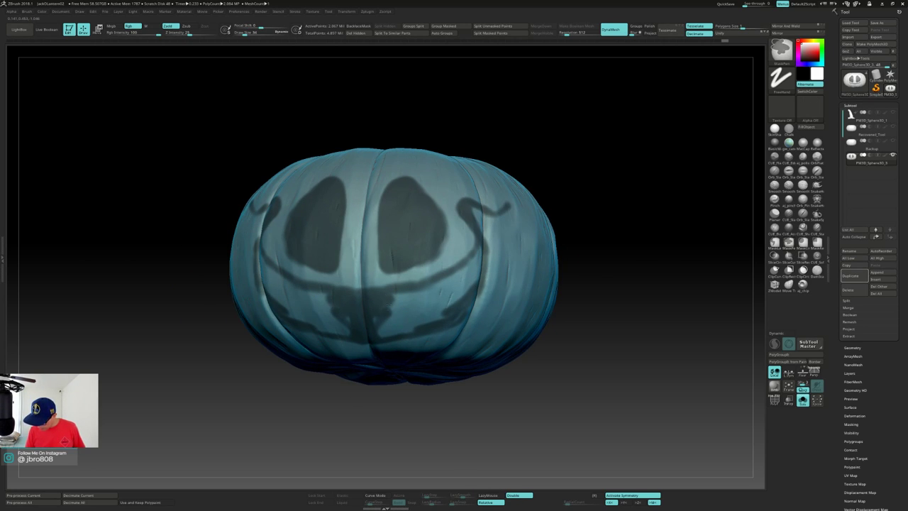
pyautogui.moveTo(397, 332); pyautogui.dragTo(461, 304)
pyautogui.moveTo(388, 295)
pyautogui.keyDown('ctrl'); pyautogui.mouseDown()
pyautogui.moveTo(412, 292)
pyautogui.moveTo(389, 311)
pyautogui.moveTo(405, 300)
pyautogui.moveTo(398, 322)
pyautogui.moveTo(406, 321)
pyautogui.mouseUp(); pyautogui.keyUp('ctrl')
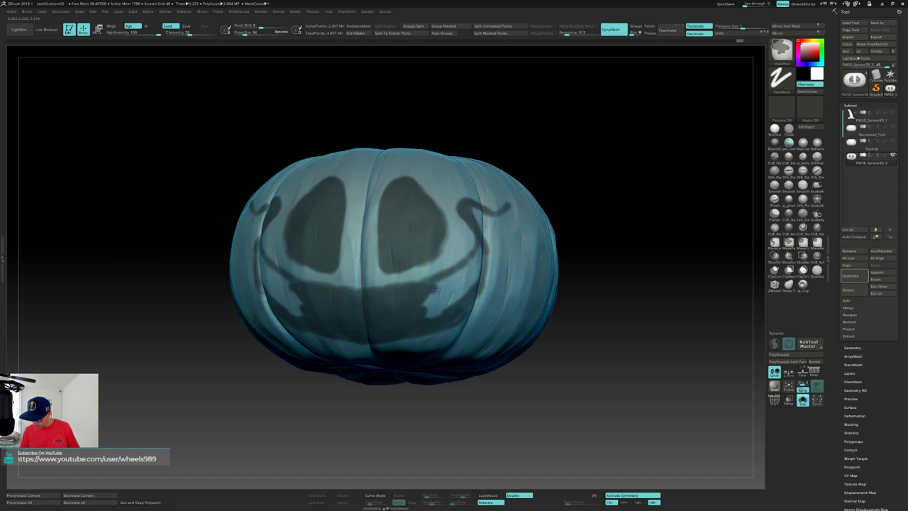
pyautogui.keyDown('ctrl'); pyautogui.moveTo(429, 301); pyautogui.dragTo(429, 313); pyautogui.keyUp('ctrl')
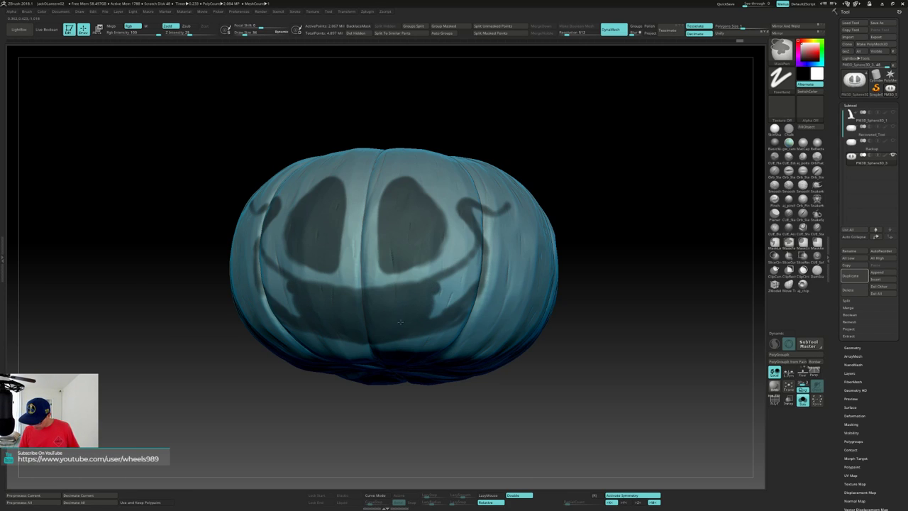
pyautogui.moveTo(447, 281)
pyautogui.keyDown('ctrl'); pyautogui.mouseDown()
pyautogui.moveTo(433, 311)
pyautogui.moveTo(464, 275)
pyautogui.mouseUp(); pyautogui.keyUp('ctrl')
# Fill the remaining gaps in the mouth corners and thicken the mask's edge along the outer groove up toward the curls.
pyautogui.keyDown('alt'); pyautogui.moveTo(459, 276); pyautogui.dragTo(419, 304, button='right'); pyautogui.keyUp('alt')
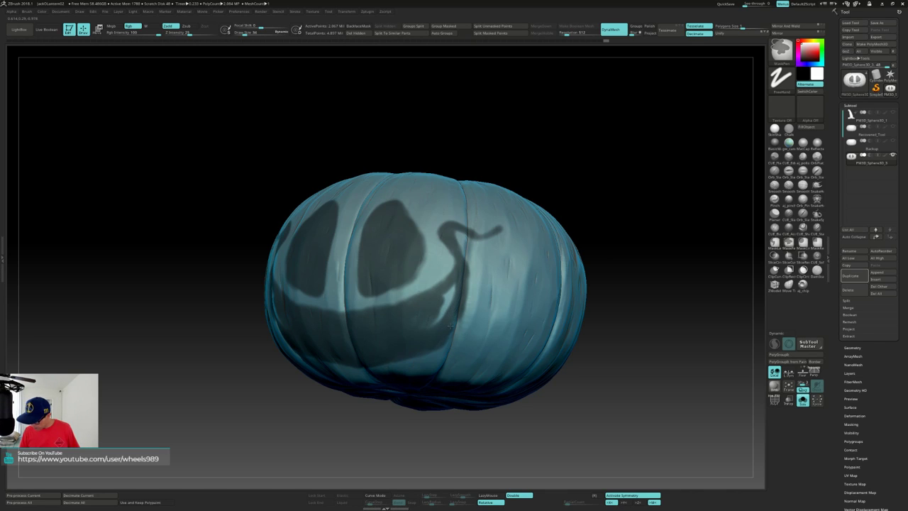
pyautogui.keyDown('ctrl'); pyautogui.moveTo(459, 317); pyautogui.dragTo(440, 319); pyautogui.keyUp('ctrl')
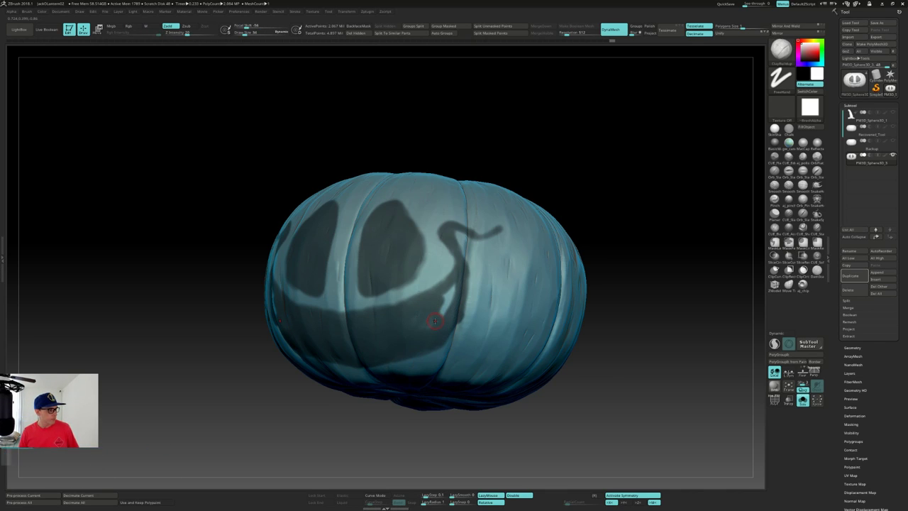
pyautogui.moveTo(442, 309)
pyautogui.keyDown('ctrl'); pyautogui.mouseDown()
pyautogui.moveTo(452, 288)
pyautogui.moveTo(446, 309)
pyautogui.moveTo(450, 298)
pyautogui.mouseUp(); pyautogui.keyUp('ctrl')
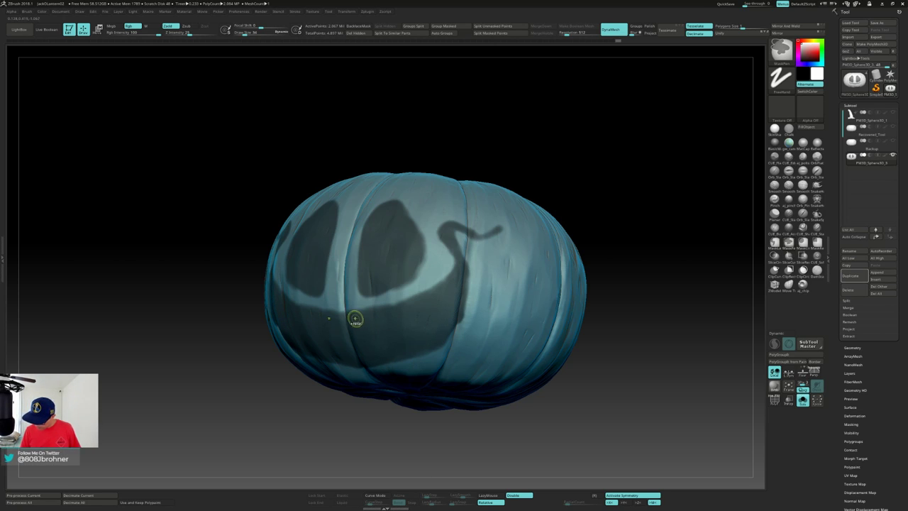
pyautogui.keyDown('ctrl'); pyautogui.moveTo(450, 288); pyautogui.dragTo(453, 278); pyautogui.keyUp('ctrl')
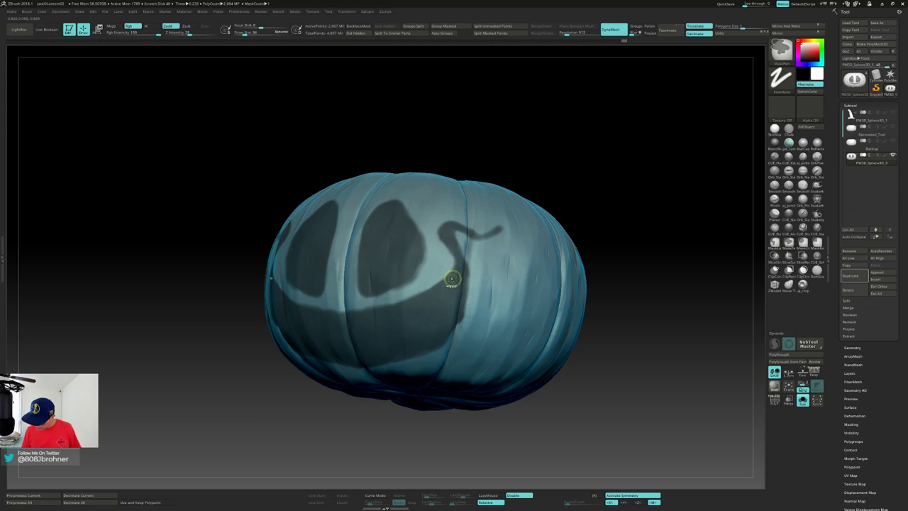
pyautogui.moveTo(363, 427); pyautogui.dragTo(379, 353)
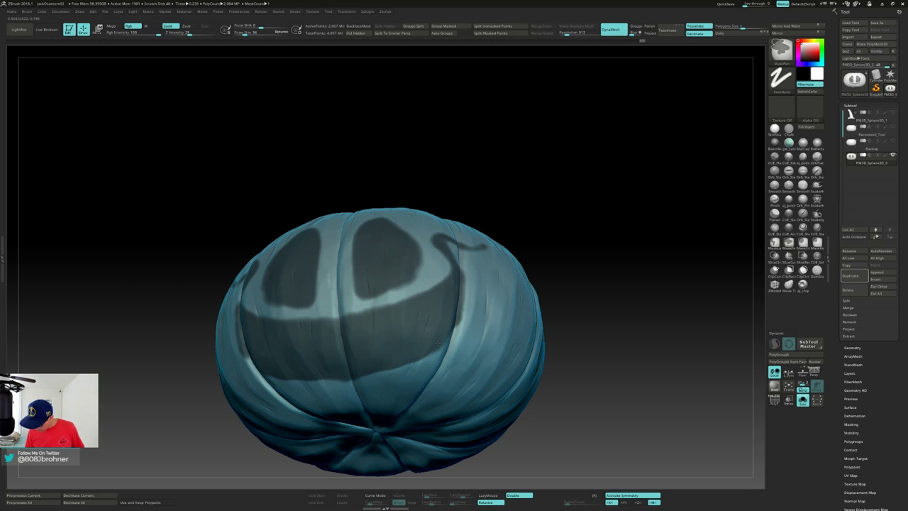
pyautogui.keyDown('ctrl'); pyautogui.moveTo(457, 321); pyautogui.dragTo(459, 311); pyautogui.keyUp('ctrl')
pyautogui.moveTo(511, 213)
pyautogui.mouseDown(button='right')
pyautogui.moveTo(501, 263)
pyautogui.moveTo(433, 261)
pyautogui.mouseUp(button='right')
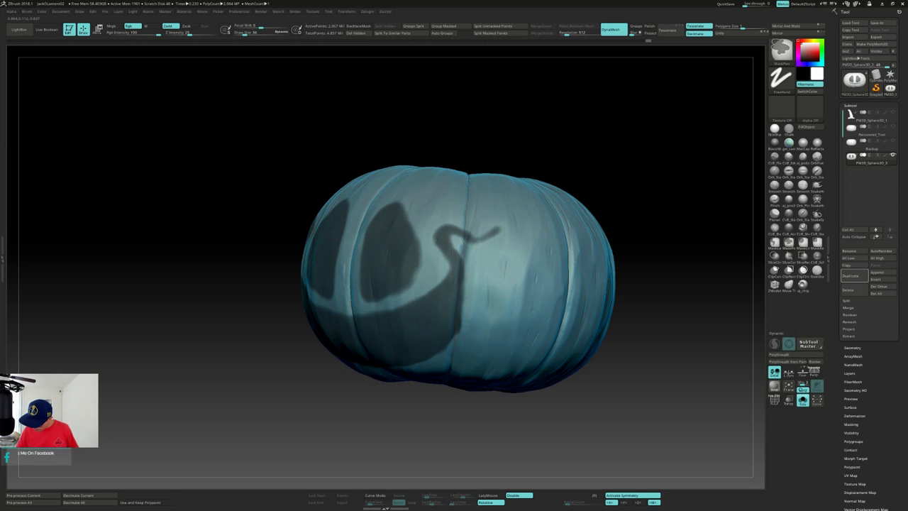
# Paint more symmetrical mask at the outer corners of the jack-o'-lantern's mouth to widen the cheek area.
pyautogui.keyDown('ctrl'); pyautogui.moveTo(462, 279); pyautogui.dragTo(461, 285); pyautogui.keyUp('ctrl')
pyautogui.moveTo(458, 302); pyautogui.dragTo(476, 295, button='right')
pyautogui.moveTo(526, 258)
pyautogui.mouseDown(button='right')
pyautogui.moveTo(547, 257)
pyautogui.moveTo(540, 279)
pyautogui.moveTo(556, 257)
pyautogui.moveTo(520, 271)
pyautogui.moveTo(517, 254)
pyautogui.mouseUp(button='right')
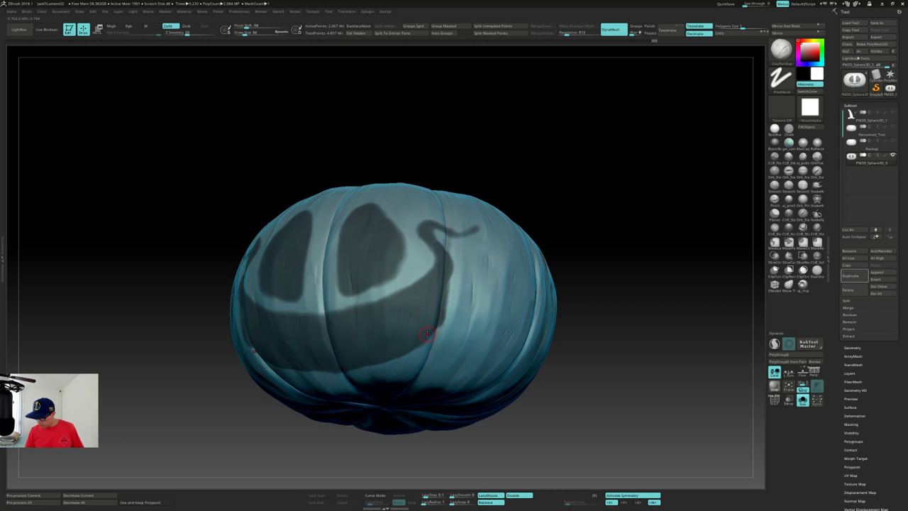
pyautogui.press('ctrl')
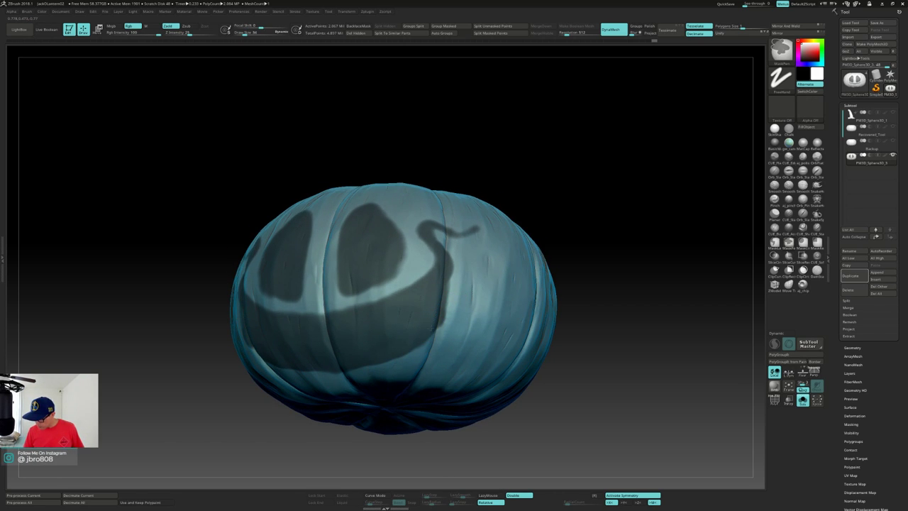
pyautogui.keyDown('ctrl'); pyautogui.moveTo(452, 303); pyautogui.dragTo(451, 279); pyautogui.keyUp('ctrl')
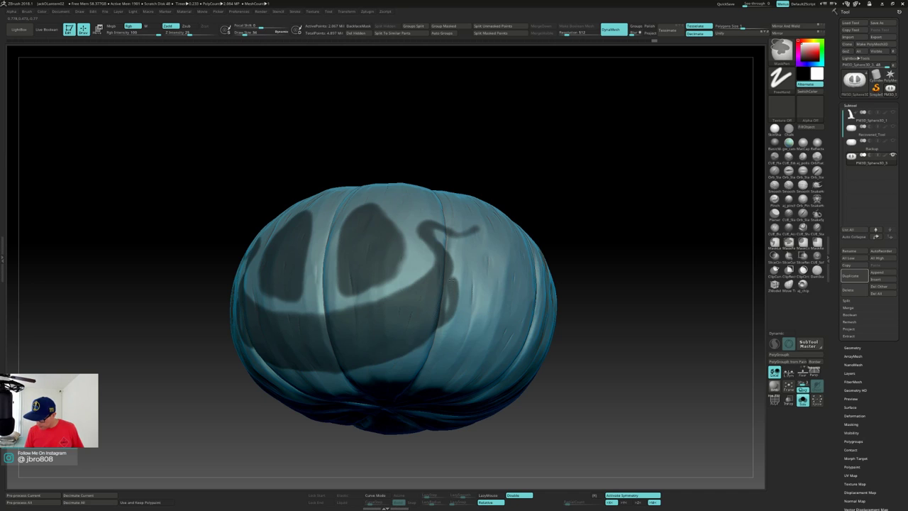
pyautogui.moveTo(449, 273); pyautogui.dragTo(477, 292, button='right')
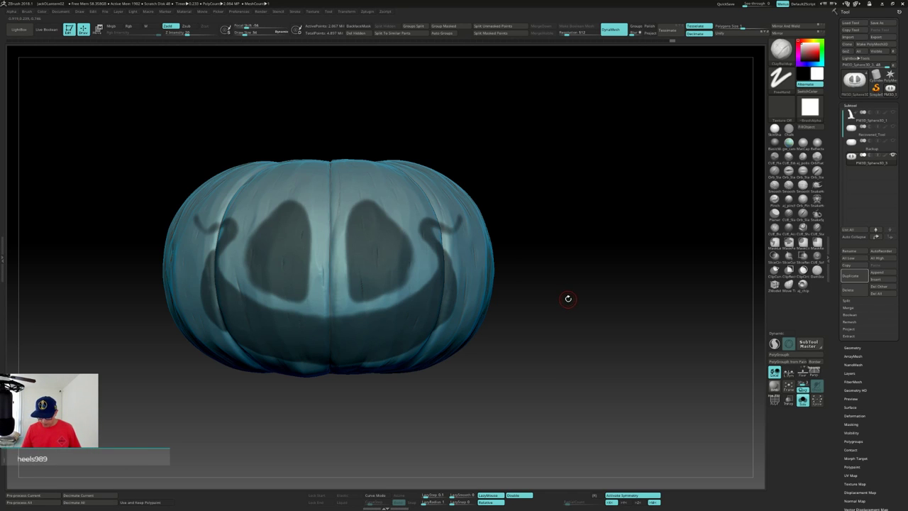
# Sharpen the edges of the painted face mask and reduce the brush draw size.
pyautogui.moveTo(839, 377); pyautogui.dragTo(841, 304)
pyautogui.click(856, 160)
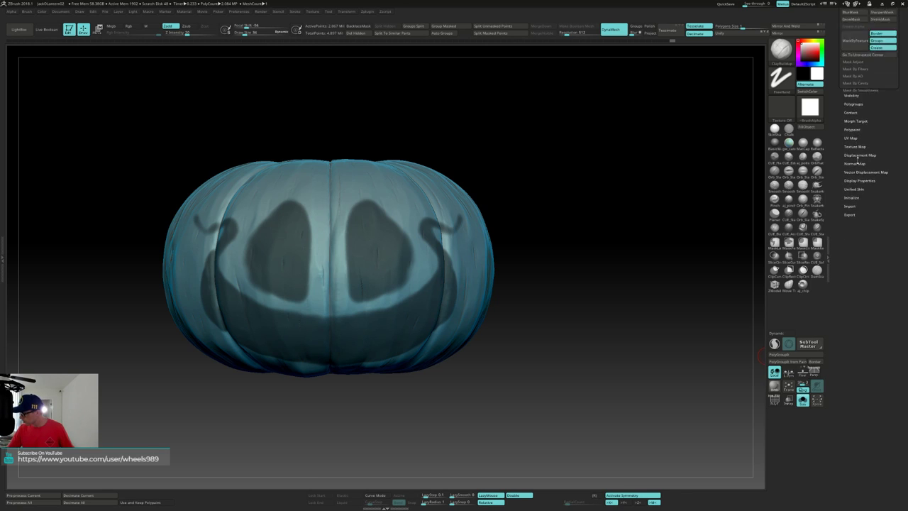
pyautogui.scroll(6, 844, 106)
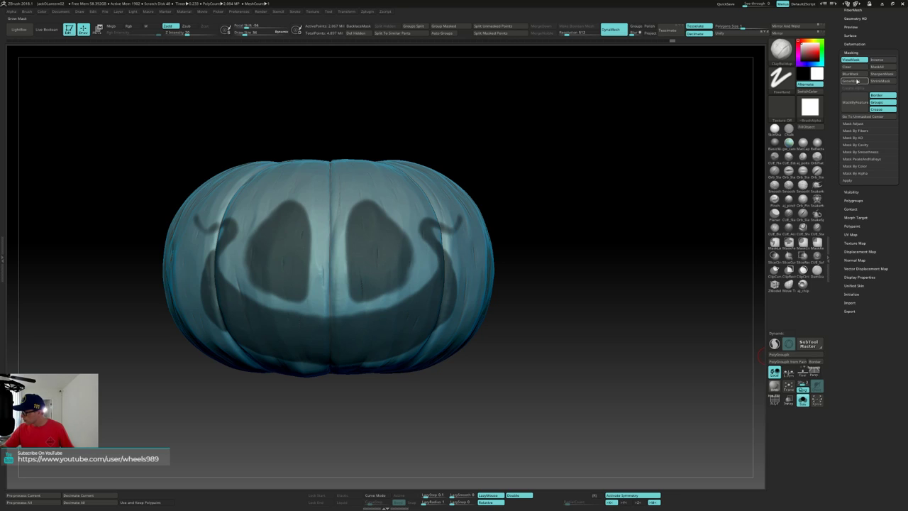
pyautogui.click(884, 75)
pyautogui.moveTo(567, 220); pyautogui.dragTo(578, 196)
pyautogui.press('s')
pyautogui.click(574, 220)
pyautogui.press('ctrl')
pyautogui.press('ctrl')
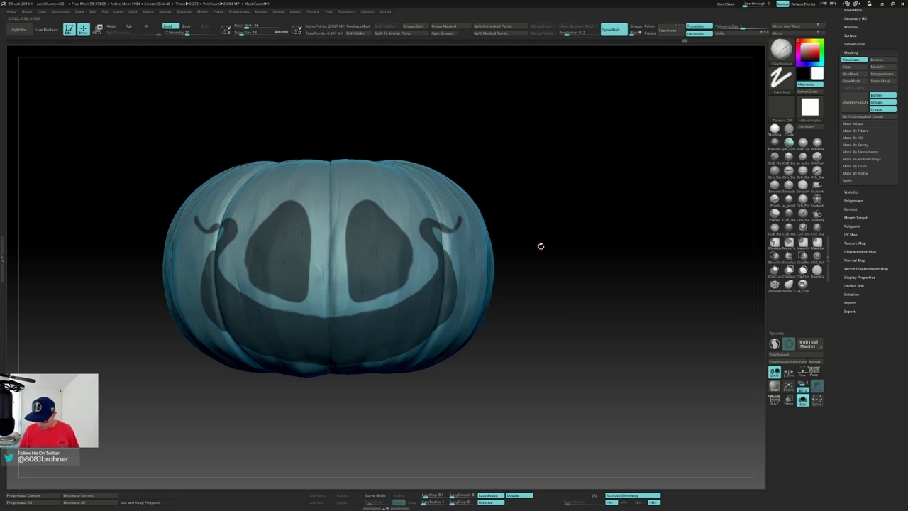
# Shrink the face mask slightly and sharpen its edges again.
pyautogui.moveTo(541, 248); pyautogui.dragTo(558, 226)
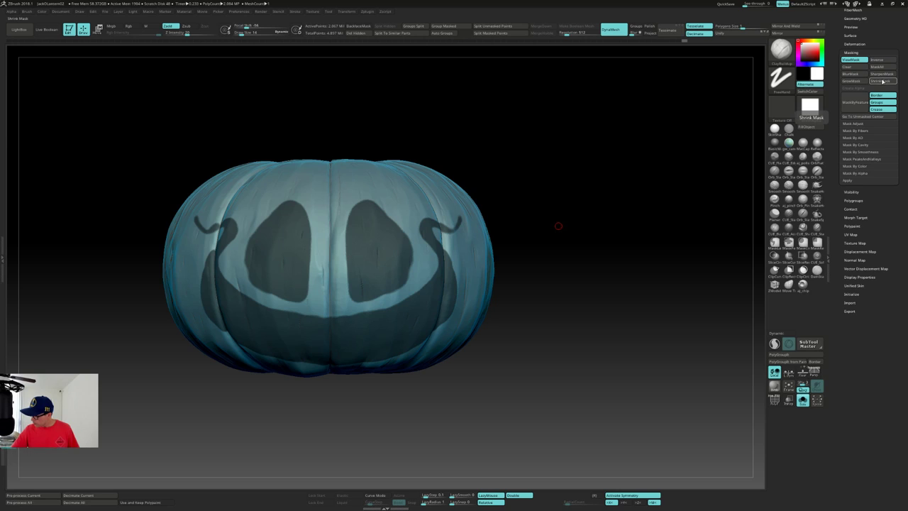
pyautogui.click(883, 81)
pyautogui.click(883, 77)
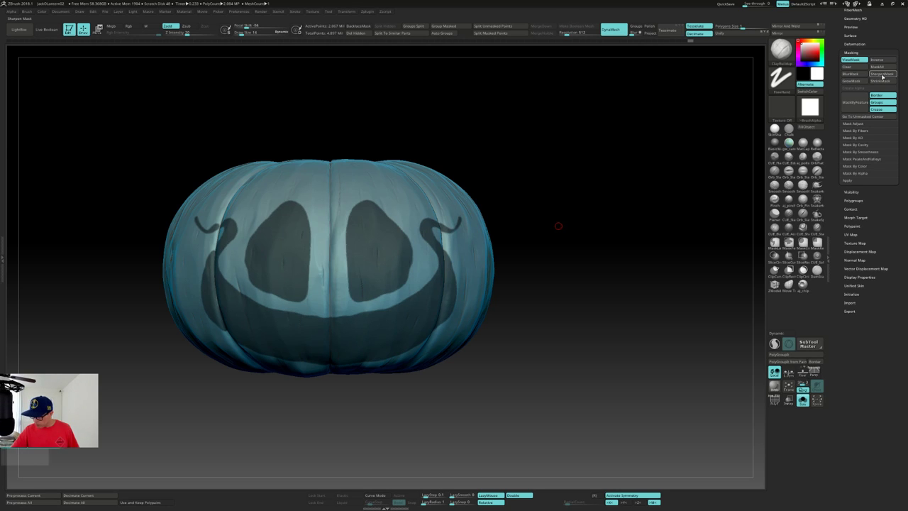
pyautogui.moveTo(562, 257)
pyautogui.mouseDown()
pyautogui.moveTo(552, 257)
pyautogui.moveTo(575, 234)
pyautogui.moveTo(572, 246)
pyautogui.mouseUp()
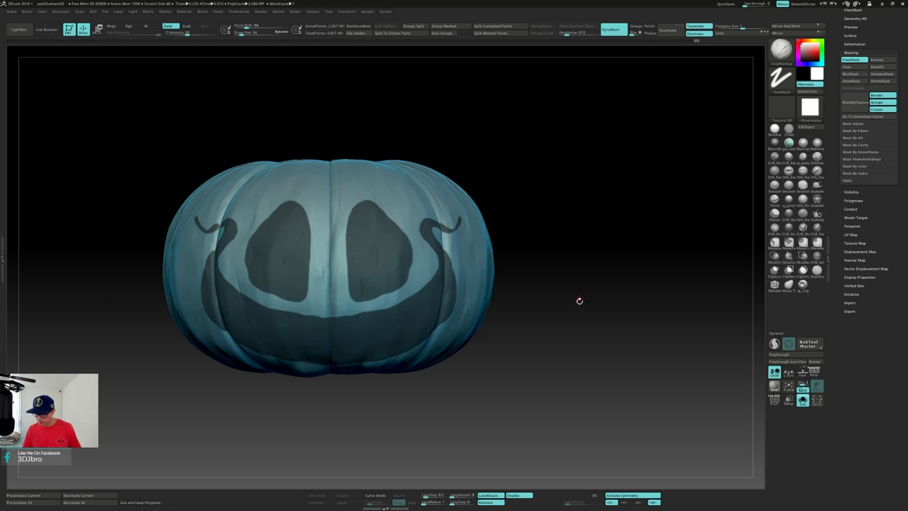
pyautogui.scroll(5, 840, 201)
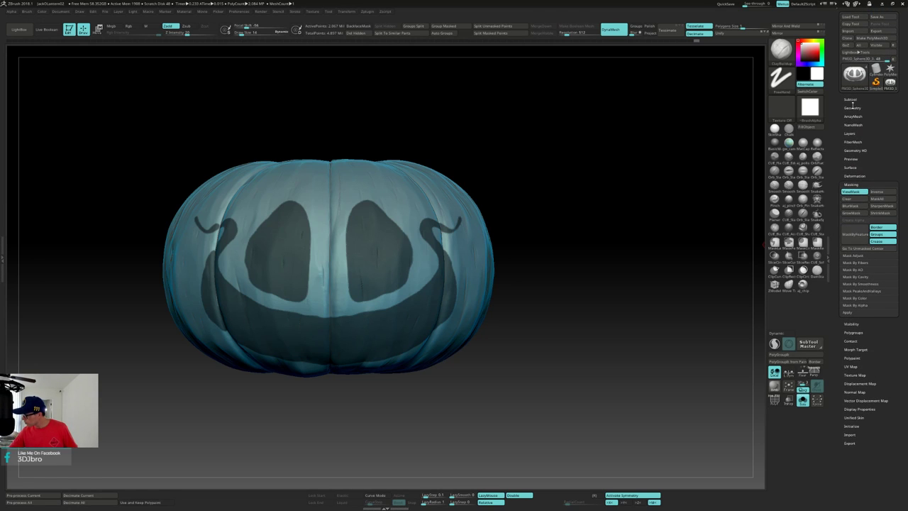
pyautogui.click(853, 107)
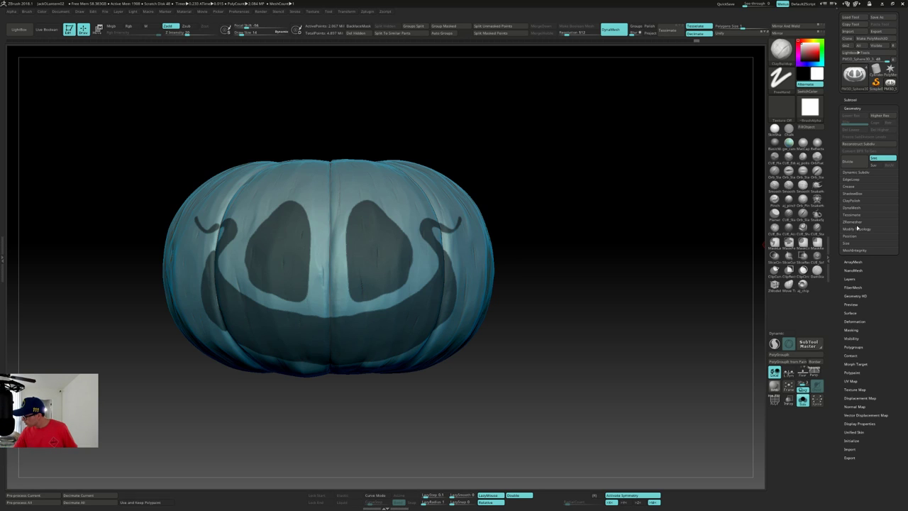
pyautogui.click(861, 228)
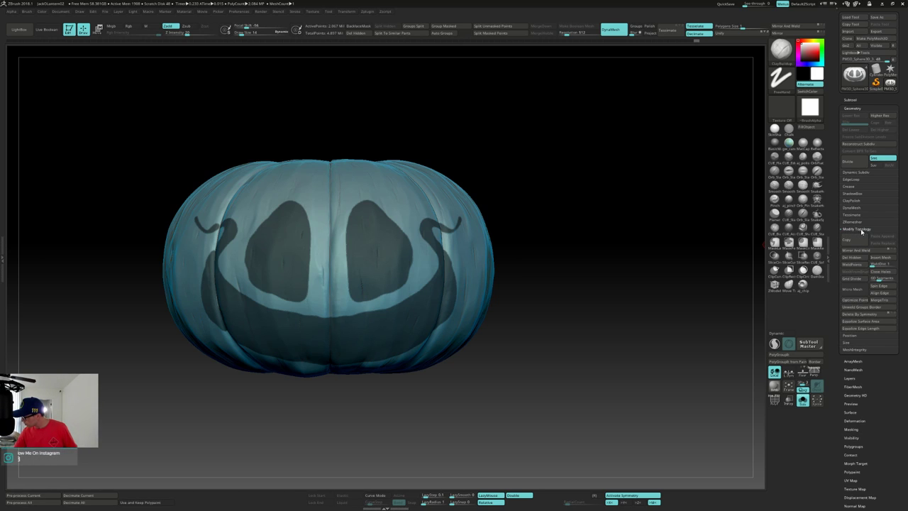
pyautogui.click(862, 229)
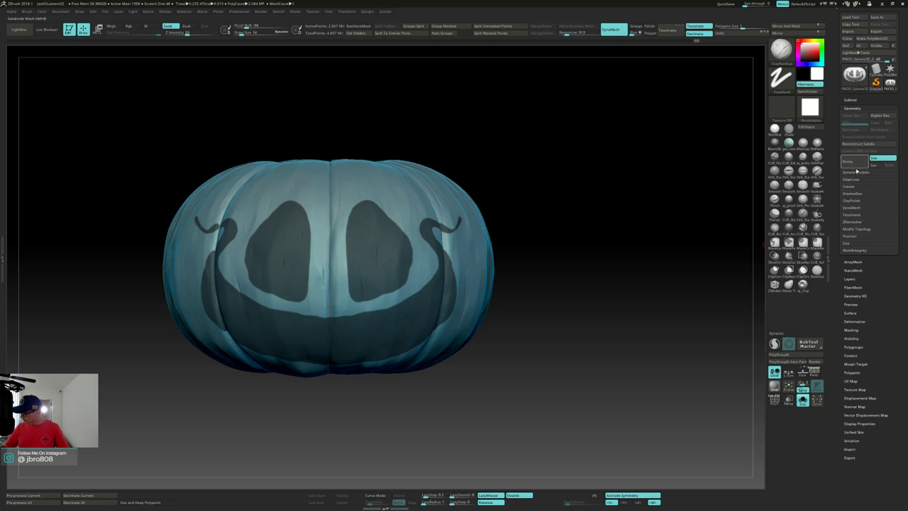
pyautogui.click(856, 222)
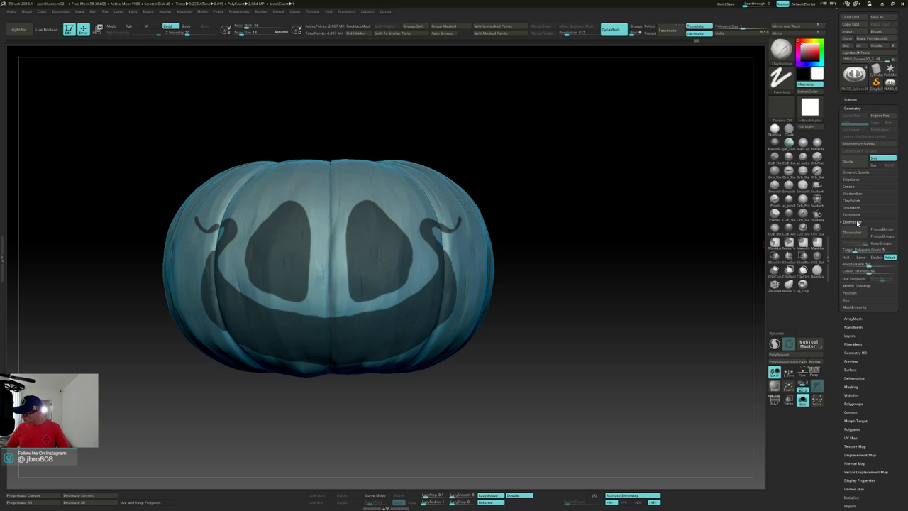
pyautogui.click(857, 222)
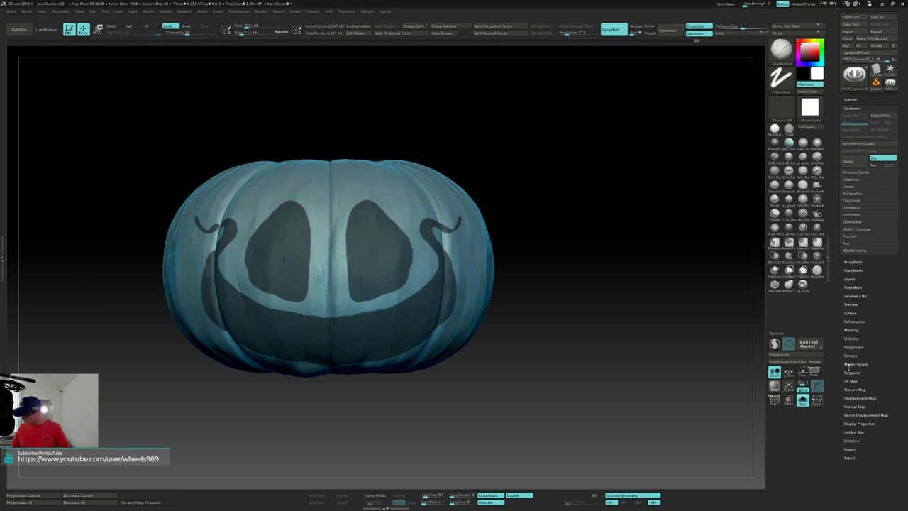
# Extract the masked eyes and mouth as thin geometry and accept it as a new subtool.
pyautogui.click(851, 100)
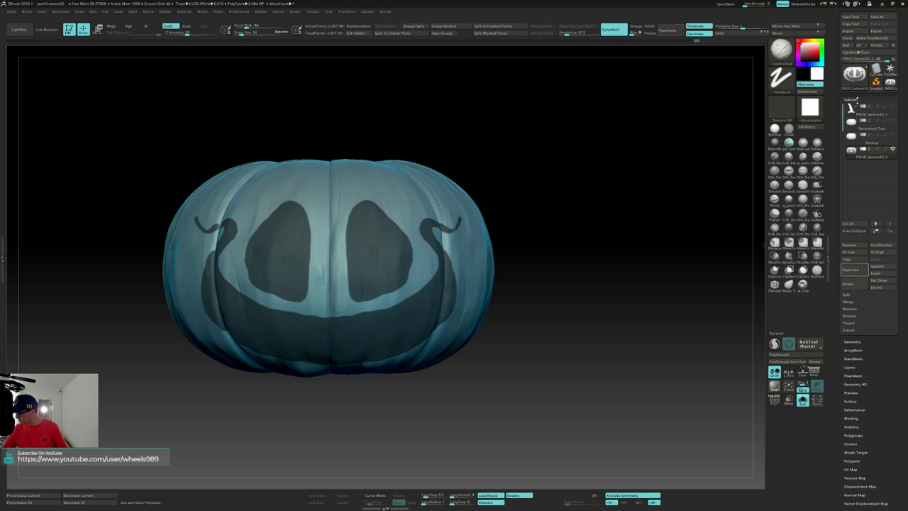
pyautogui.click(849, 329)
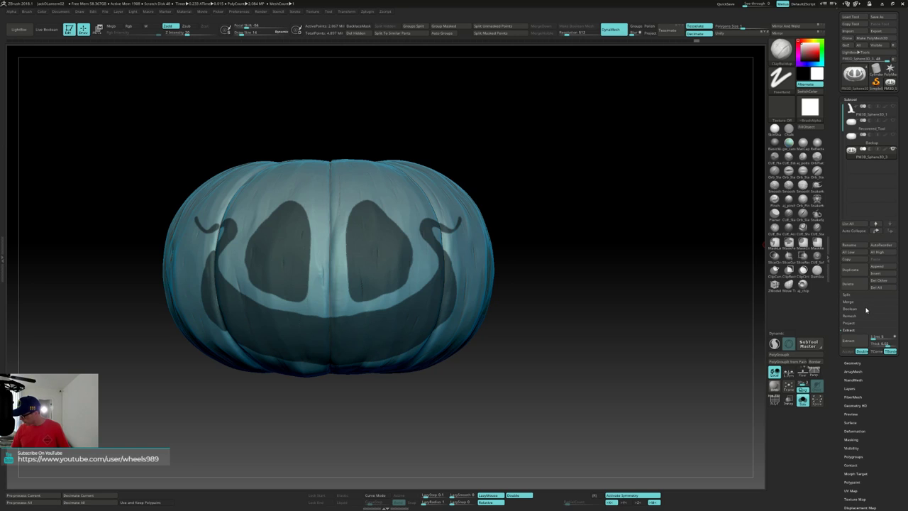
pyautogui.moveTo(630, 342); pyautogui.dragTo(643, 282)
pyautogui.click(853, 341)
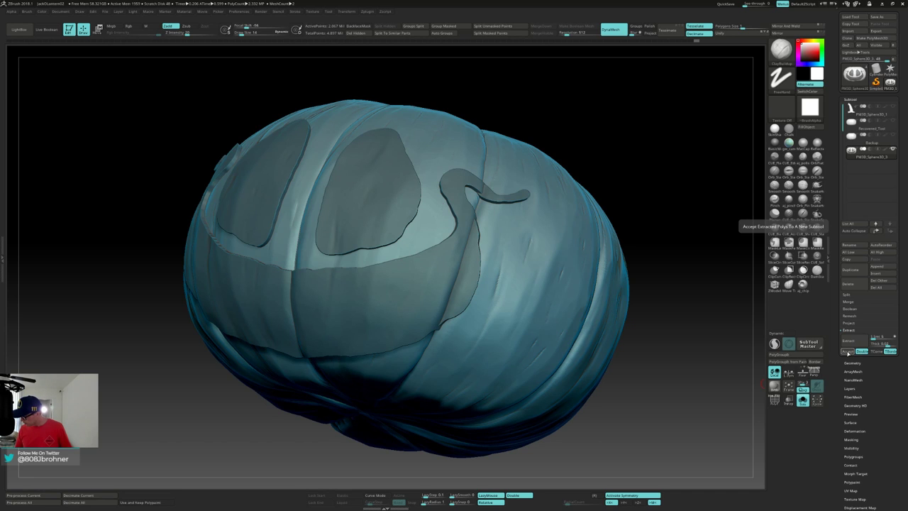
pyautogui.click(849, 352)
pyautogui.keyDown('shift'); pyautogui.moveTo(635, 333); pyautogui.dragTo(597, 321); pyautogui.keyUp('shift')
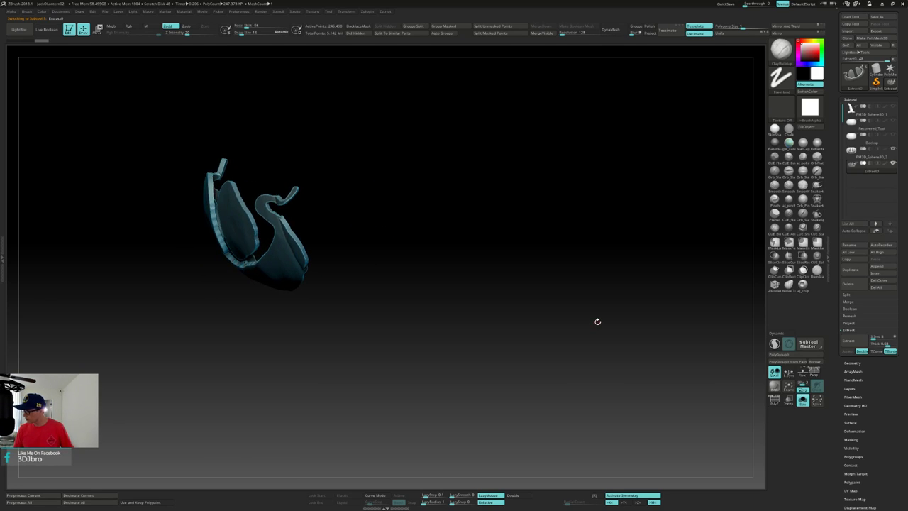
# Select the carved pumpkin body subtool and clear its mask.
pyautogui.click(880, 155)
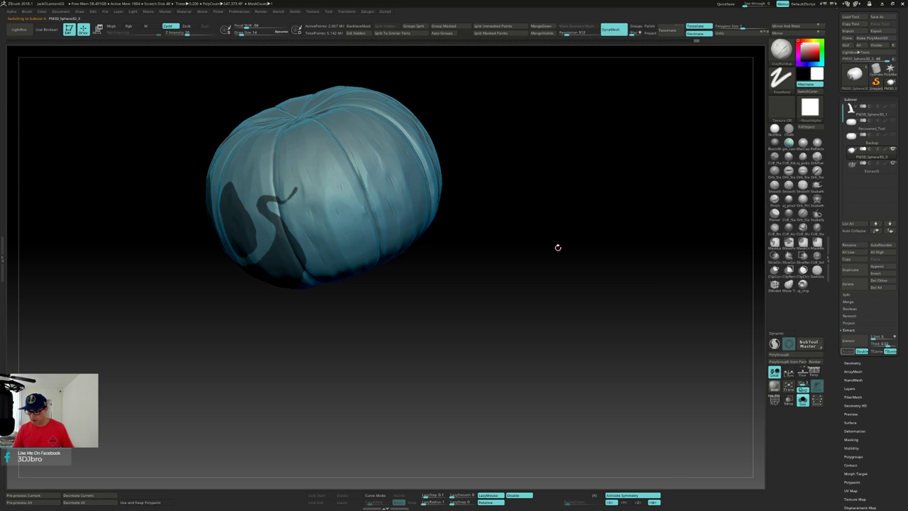
pyautogui.press('ctrl')
pyautogui.keyDown('ctrl'); pyautogui.moveTo(575, 232); pyautogui.dragTo(572, 262); pyautogui.keyUp('ctrl')
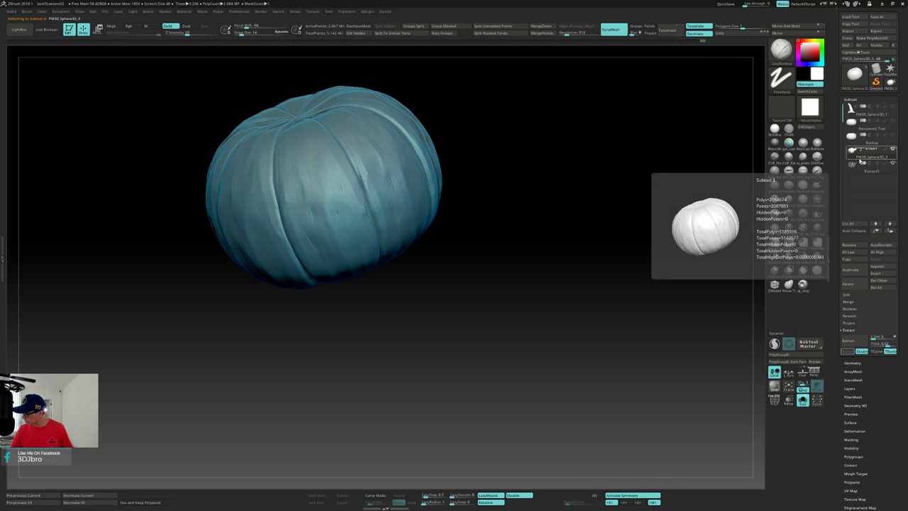
# Enable Live Boolean, set the extracted face subtool to subtraction, and turn off Solo to preview the cut in the pumpkin.
pyautogui.moveTo(858, 164)
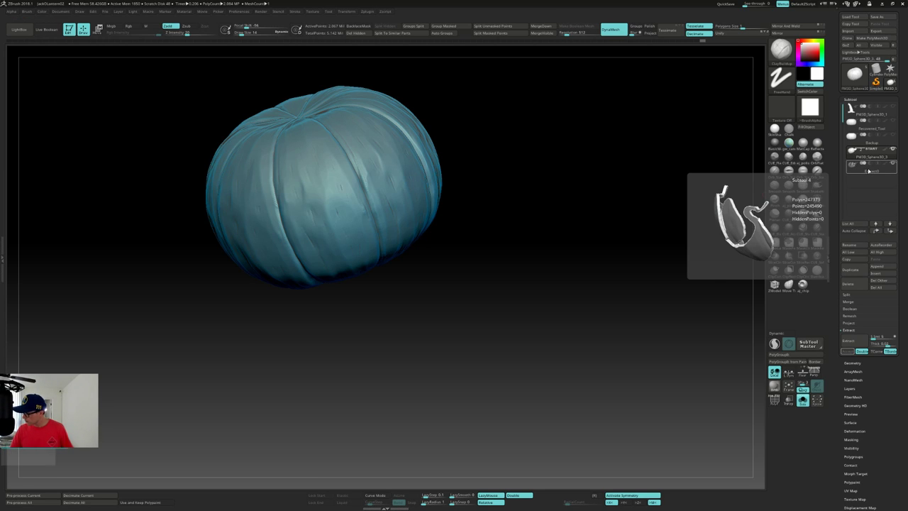
pyautogui.click(47, 29)
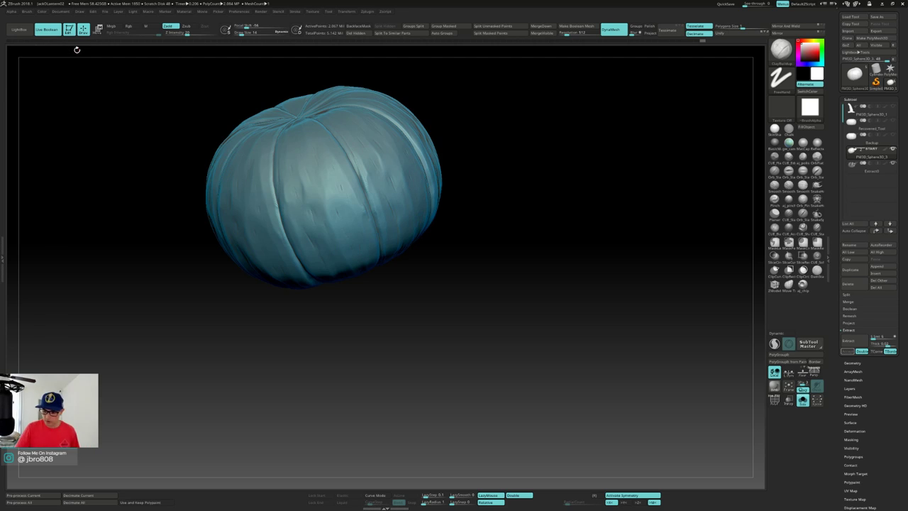
pyautogui.moveTo(864, 171)
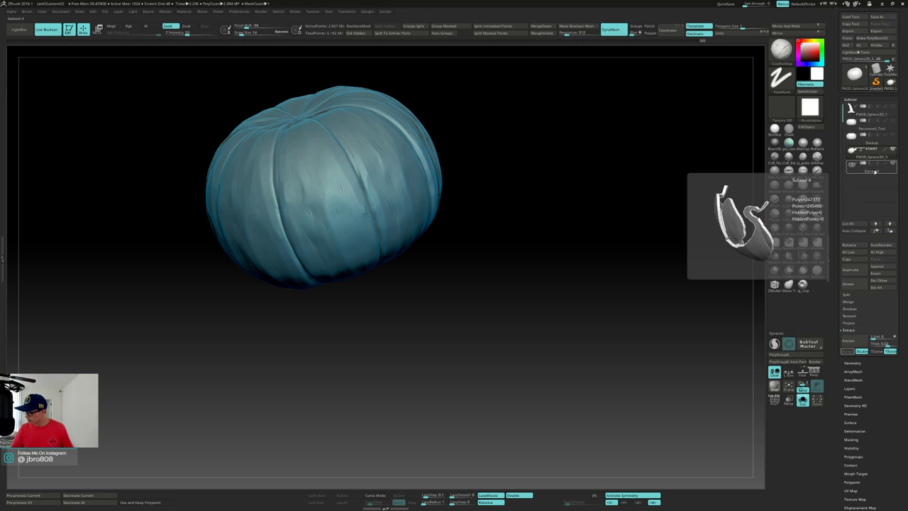
pyautogui.moveTo(563, 282); pyautogui.dragTo(611, 249)
pyautogui.hotkey('alt', 's')
pyautogui.moveTo(872, 166)
pyautogui.moveTo(614, 248)
pyautogui.mouseDown()
pyautogui.moveTo(615, 229)
pyautogui.moveTo(590, 259)
pyautogui.moveTo(608, 253)
pyautogui.moveTo(602, 262)
pyautogui.moveTo(596, 248)
pyautogui.mouseUp()
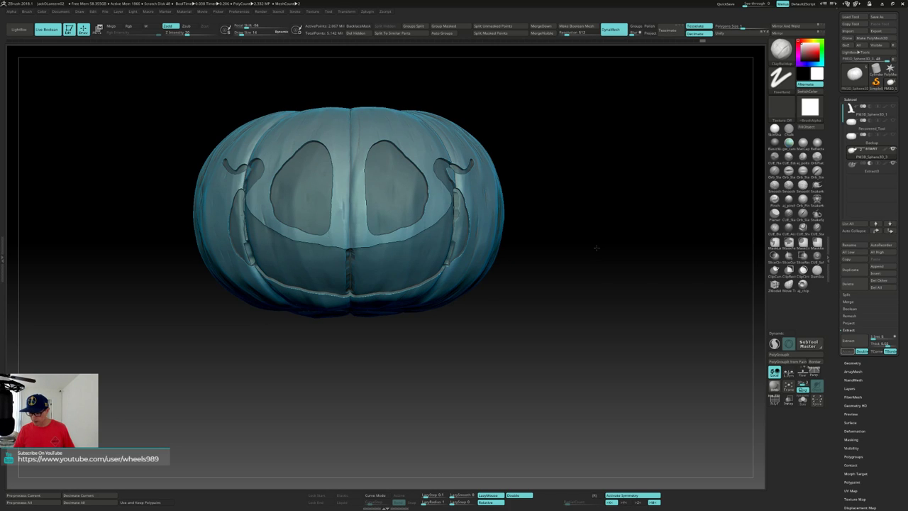
pyautogui.moveTo(596, 247); pyautogui.dragTo(595, 249)
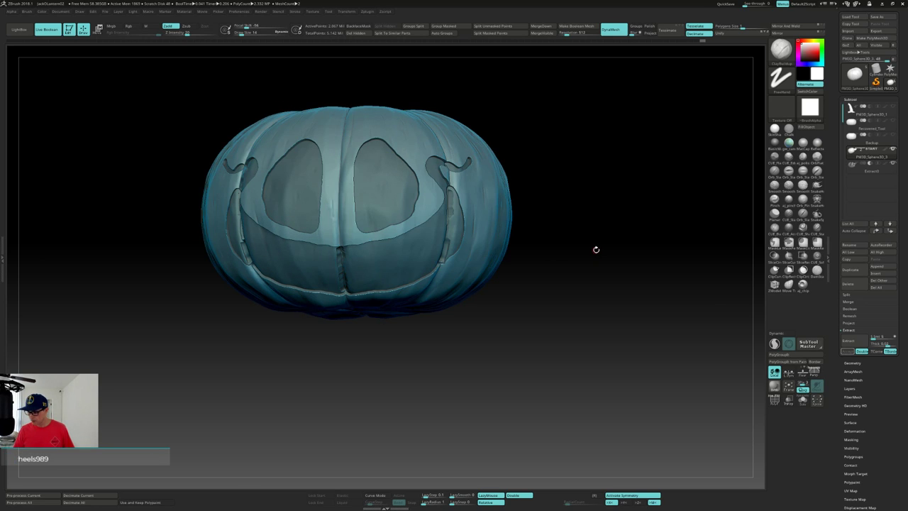
# Turn Solo back on, select the extracted face subtool, and inspect its polygon wireframe.
pyautogui.moveTo(875, 172)
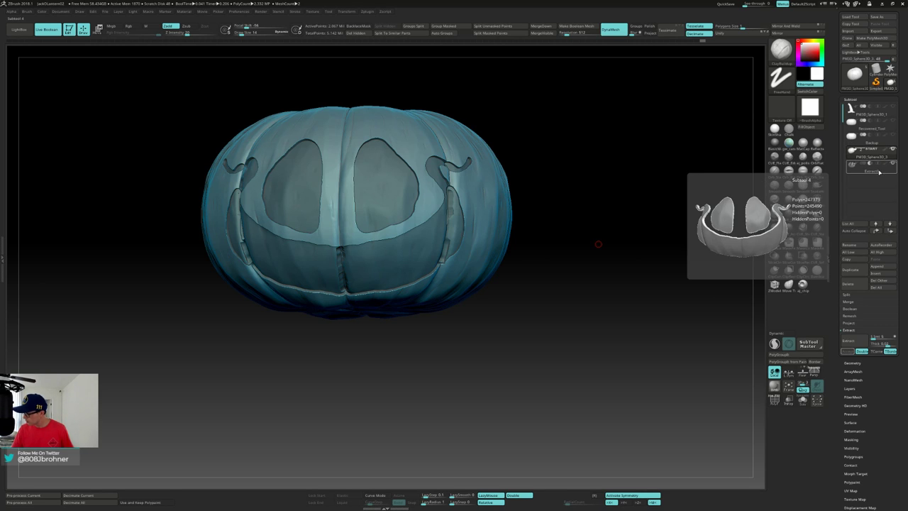
pyautogui.hotkey('alt', 's')
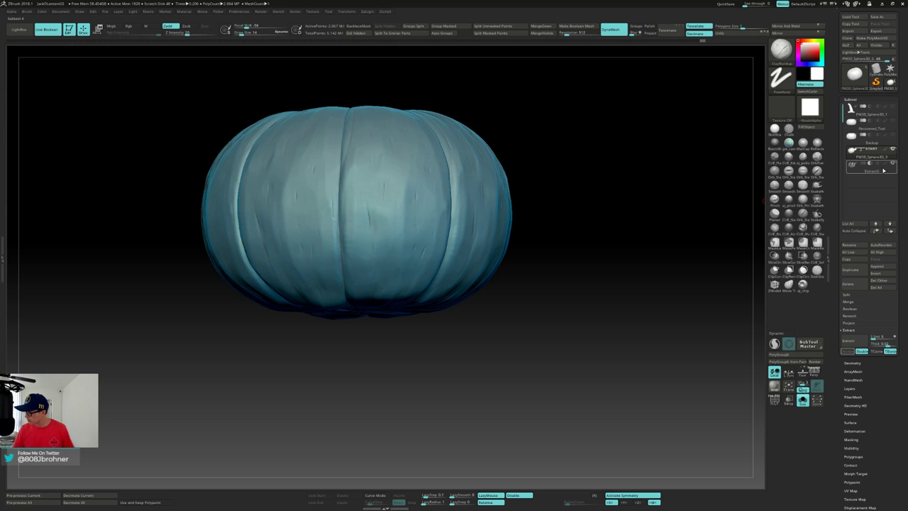
pyautogui.click(885, 170)
pyautogui.moveTo(703, 206); pyautogui.dragTo(574, 268)
pyautogui.moveTo(585, 259)
pyautogui.mouseDown()
pyautogui.moveTo(570, 254)
pyautogui.moveTo(575, 261)
pyautogui.mouseUp()
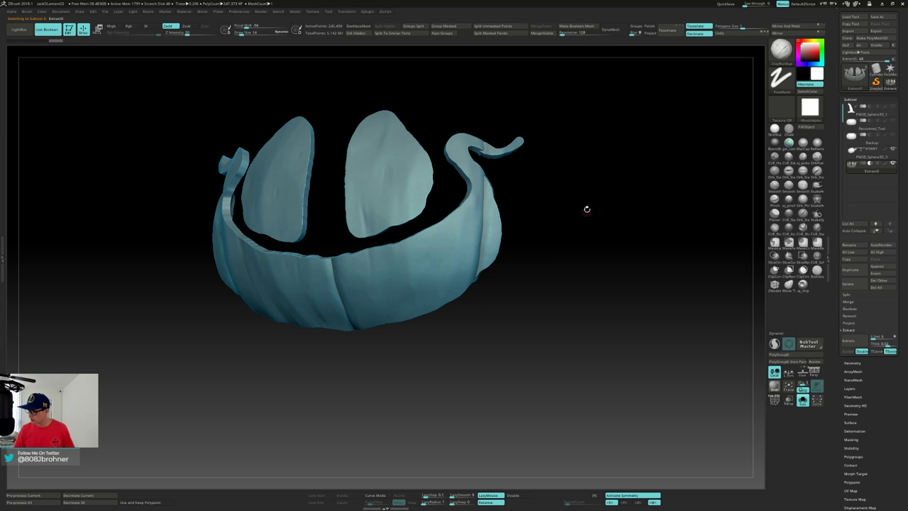
pyautogui.hotkey('shift', 'f')
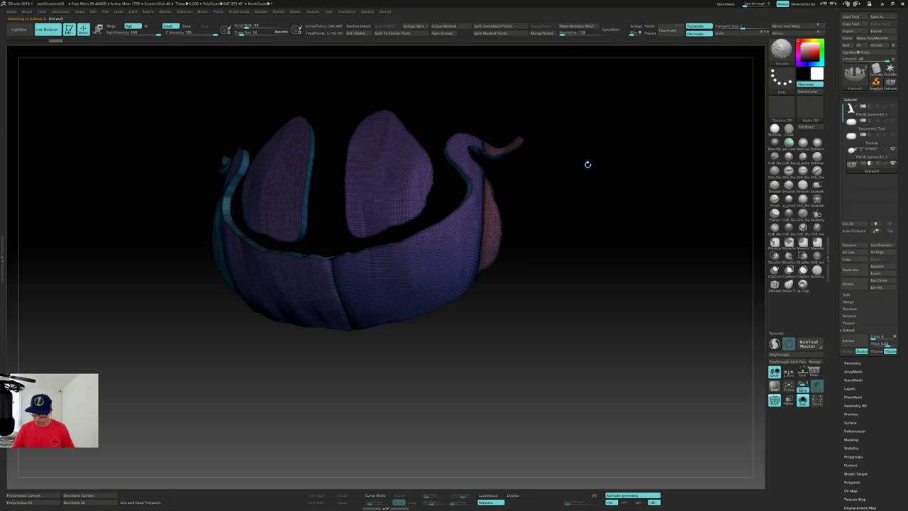
pyautogui.hotkey('shift', 'f')
pyautogui.moveTo(588, 172); pyautogui.dragTo(594, 181)
# DynaMesh the extracted face subtool at resolution 1024 with blur set to 0.
pyautogui.click(587, 33)
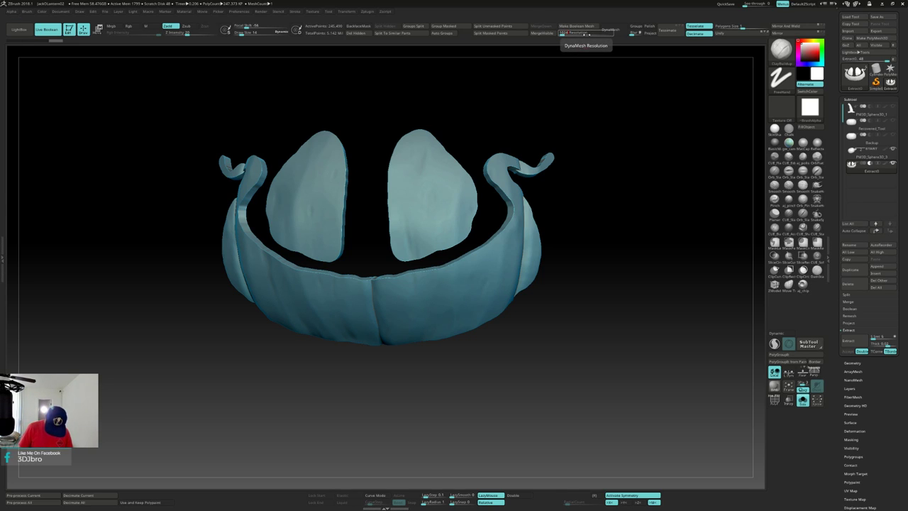
pyautogui.press('Return')
pyautogui.click(634, 33)
pyautogui.write('0')
pyautogui.press('Return')
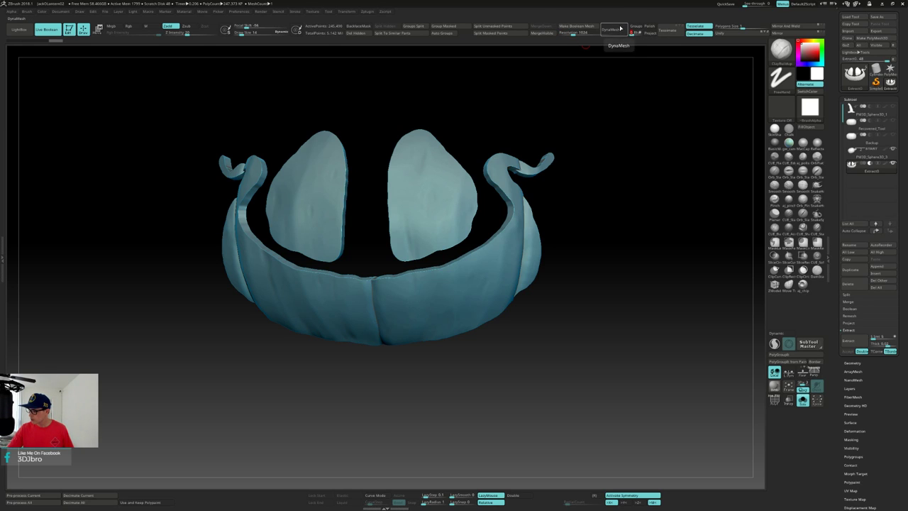
pyautogui.click(620, 29)
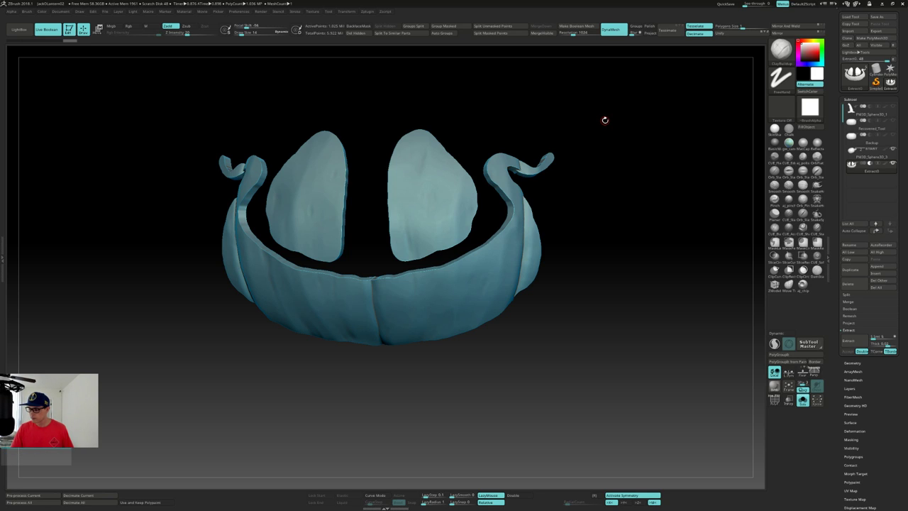
pyautogui.moveTo(604, 125); pyautogui.dragTo(601, 127)
pyautogui.hotkey('shift', 'f')
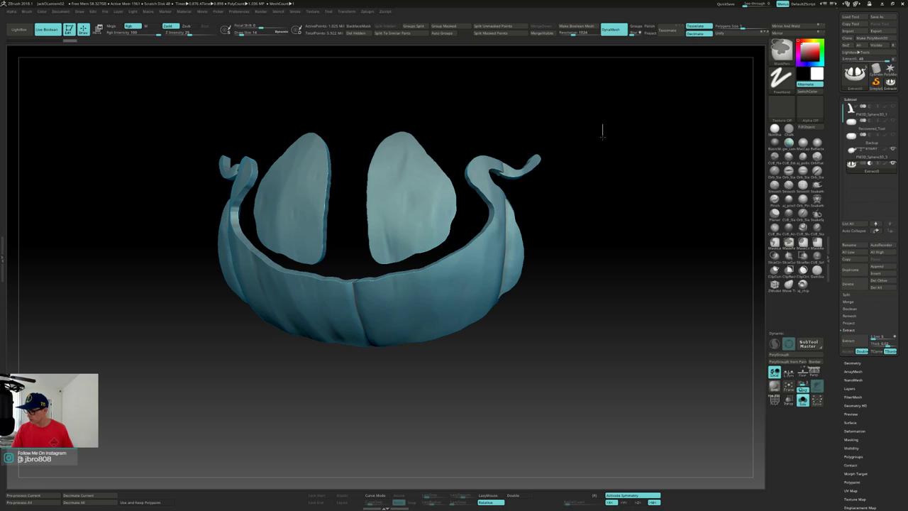
# Turn off symmetry and smooth the center seam on the inner side of the extracted mouth piece.
pyautogui.moveTo(603, 162); pyautogui.dragTo(594, 158)
pyautogui.hotkey('shift', 'f')
pyautogui.hotkey('shift', 'f')
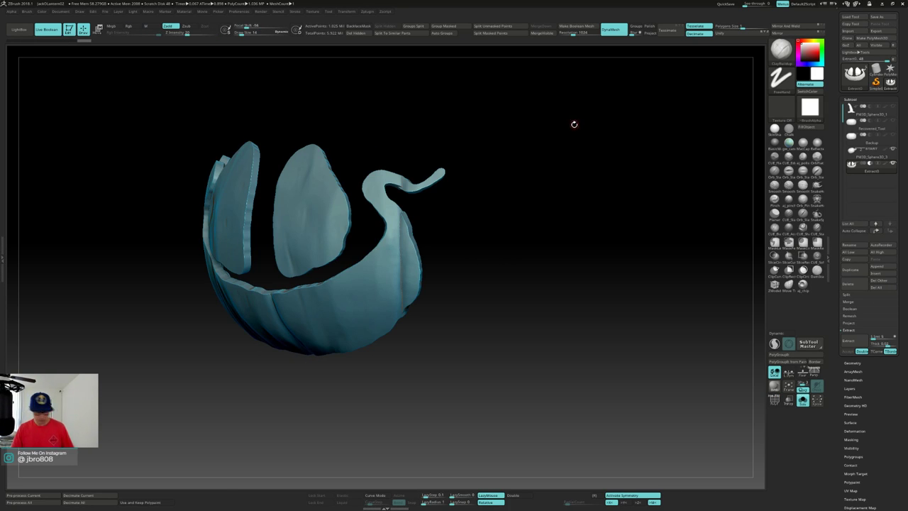
pyautogui.moveTo(539, 210); pyautogui.dragTo(510, 237)
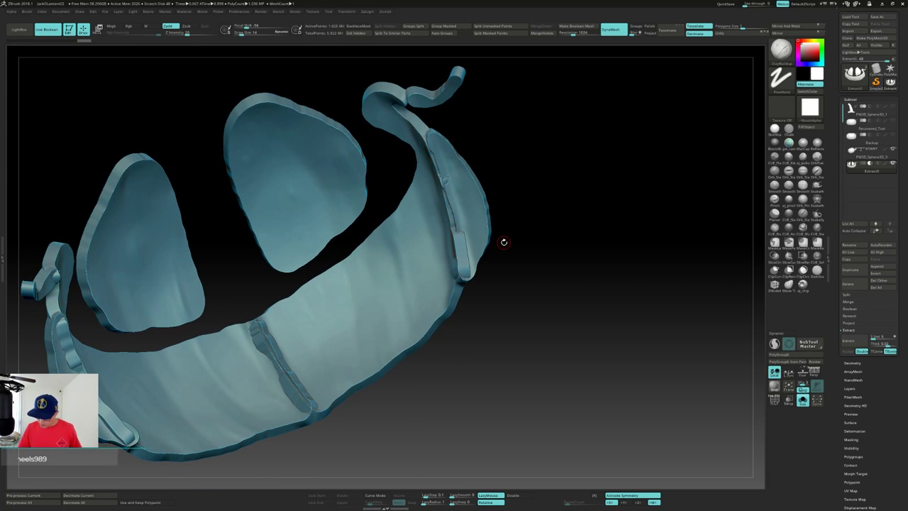
pyautogui.press('s')
pyautogui.moveTo(278, 337); pyautogui.dragTo(282, 337)
pyautogui.press('x')
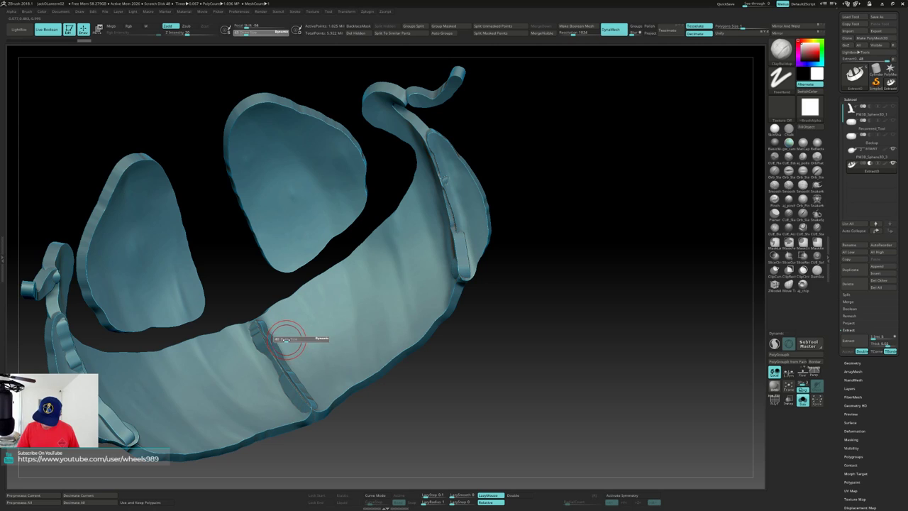
pyautogui.moveTo(304, 329); pyautogui.dragTo(309, 347, button='right')
pyautogui.moveTo(261, 335)
pyautogui.keyDown('shift'); pyautogui.mouseDown()
pyautogui.moveTo(300, 390)
pyautogui.moveTo(276, 357)
pyautogui.mouseUp(); pyautogui.keyUp('shift')
pyautogui.keyDown('shift'); pyautogui.moveTo(263, 326); pyautogui.dragTo(276, 350); pyautogui.keyUp('shift')
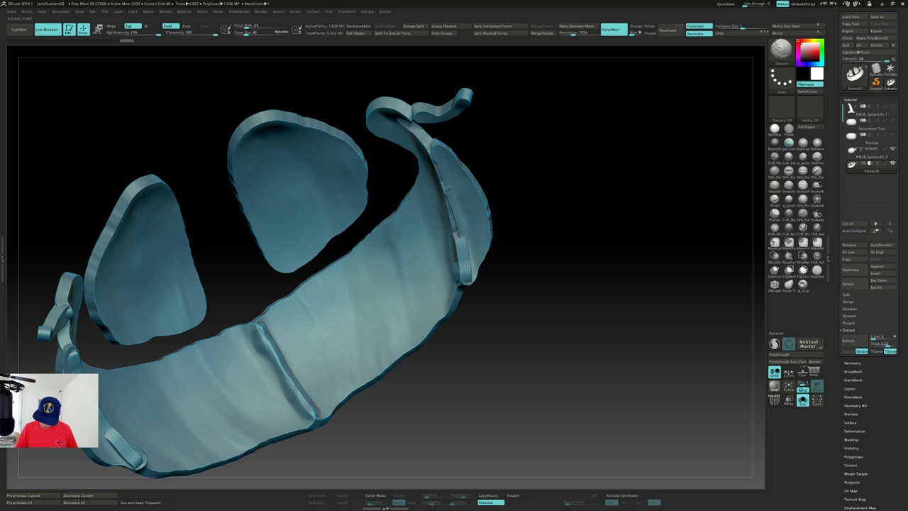
pyautogui.keyDown('shift'); pyautogui.moveTo(312, 410); pyautogui.dragTo(305, 388); pyautogui.keyUp('shift')
# Undo the last smoothing strokes on the mouth piece's inner side.
pyautogui.moveTo(405, 422); pyautogui.dragTo(486, 387)
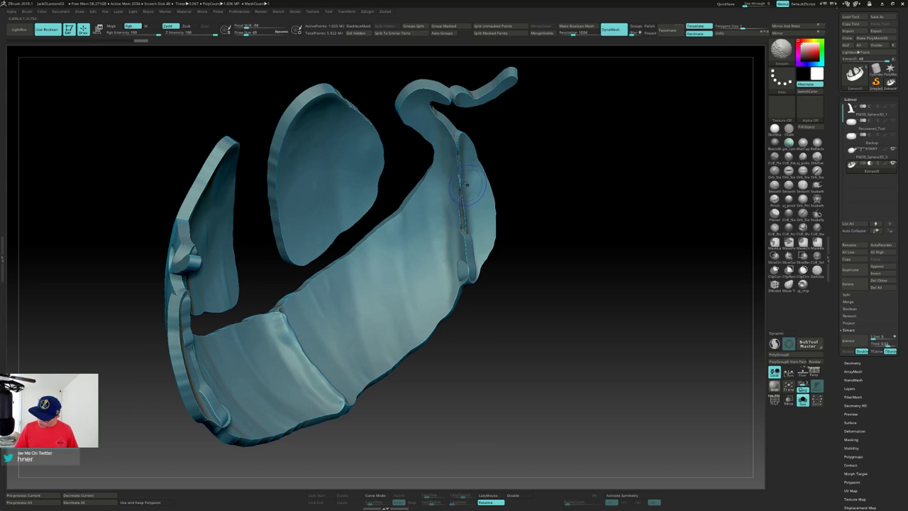
pyautogui.moveTo(512, 176)
pyautogui.mouseDown()
pyautogui.moveTo(569, 172)
pyautogui.moveTo(528, 209)
pyautogui.mouseUp()
pyautogui.hotkey('ctrl', 'z')
pyautogui.hotkey('ctrl', 'z')
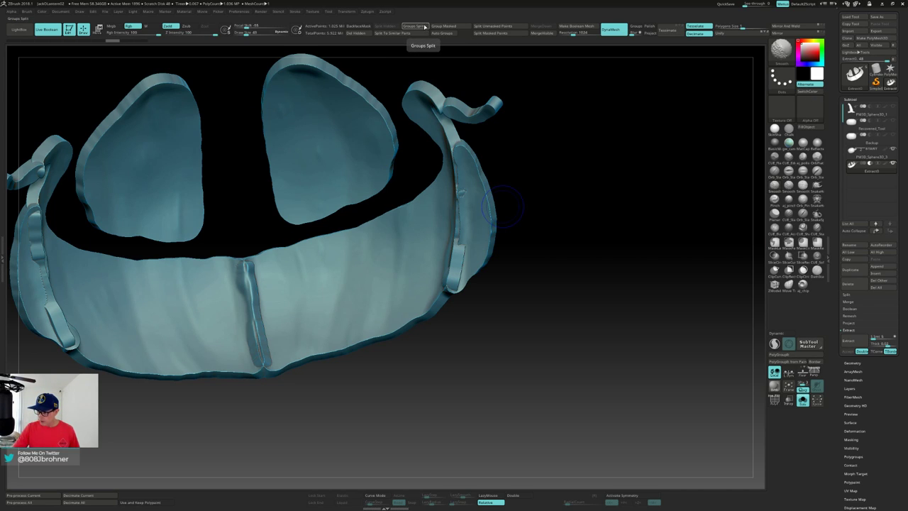
# Enable BackfaceMask for the Smooth brush, smooth the inner center seam of the mouth, and re-DynaMesh the piece.
pyautogui.keyDown('shift'); pyautogui.click(360, 27); pyautogui.keyUp('shift')
pyautogui.moveTo(276, 308); pyautogui.dragTo(261, 308, button='right')
pyautogui.moveTo(260, 306)
pyautogui.keyDown('shift'); pyautogui.mouseDown()
pyautogui.moveTo(263, 338)
pyautogui.moveTo(258, 276)
pyautogui.mouseUp(); pyautogui.keyUp('shift')
pyautogui.moveTo(261, 280); pyautogui.dragTo(310, 283, button='right')
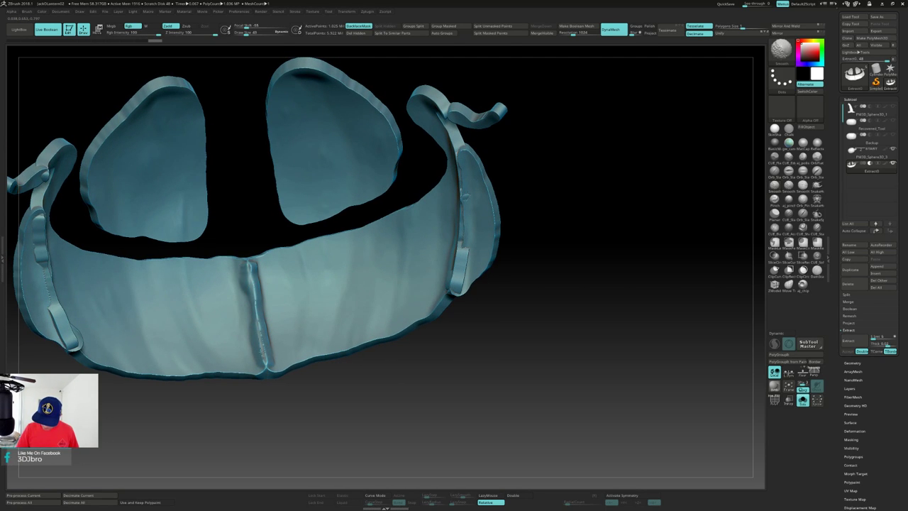
pyautogui.keyDown('ctrl'); pyautogui.moveTo(564, 257); pyautogui.dragTo(560, 316); pyautogui.keyUp('ctrl')
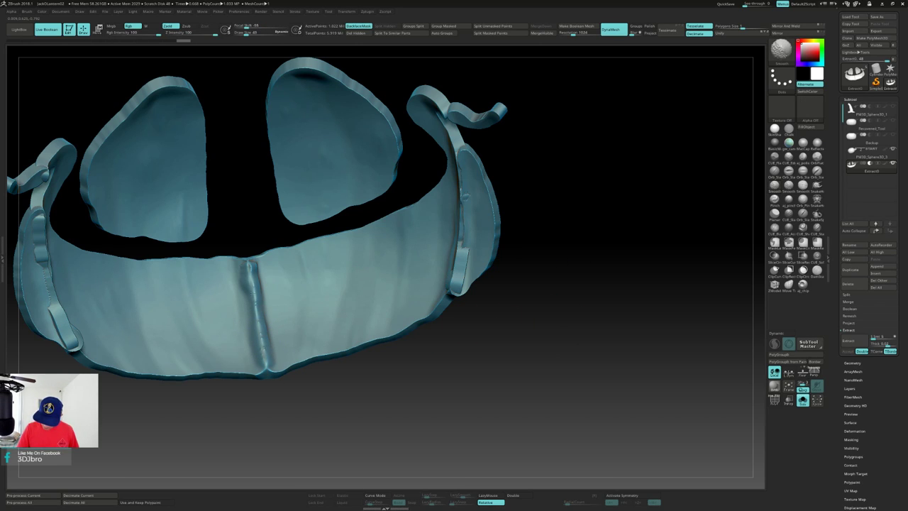
pyautogui.keyDown('shift'); pyautogui.moveTo(249, 267); pyautogui.dragTo(250, 271); pyautogui.keyUp('shift')
pyautogui.keyDown('ctrl'); pyautogui.moveTo(369, 384); pyautogui.dragTo(382, 428); pyautogui.keyUp('ctrl')
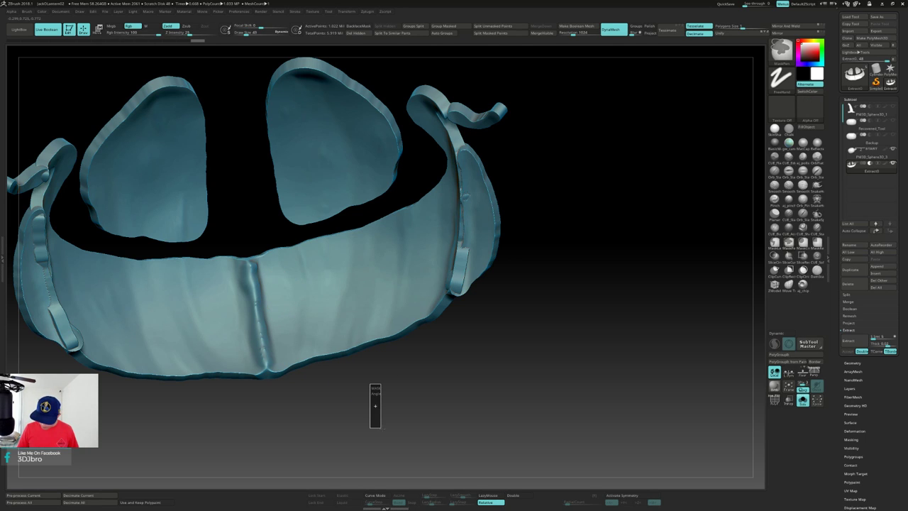
pyautogui.keyDown('shift'); pyautogui.moveTo(257, 303); pyautogui.dragTo(259, 318); pyautogui.keyUp('shift')
# Smooth the raised seam inside one corner of the mouth in repeated passes, re-DynaMeshing the piece between them.
pyautogui.moveTo(266, 312)
pyautogui.mouseDown(button='right')
pyautogui.moveTo(344, 303)
pyautogui.moveTo(358, 248)
pyautogui.mouseUp(button='right')
pyautogui.keyDown('shift'); pyautogui.moveTo(456, 274); pyautogui.dragTo(472, 209); pyautogui.keyUp('shift')
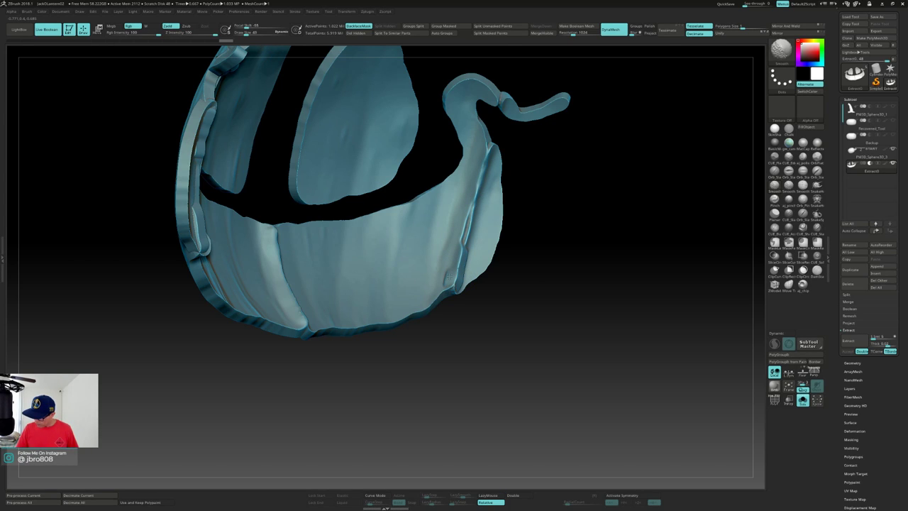
pyautogui.keyDown('ctrl'); pyautogui.moveTo(566, 227); pyautogui.dragTo(562, 284); pyautogui.keyUp('ctrl')
pyautogui.keyDown('shift'); pyautogui.moveTo(460, 267); pyautogui.dragTo(468, 217); pyautogui.keyUp('shift')
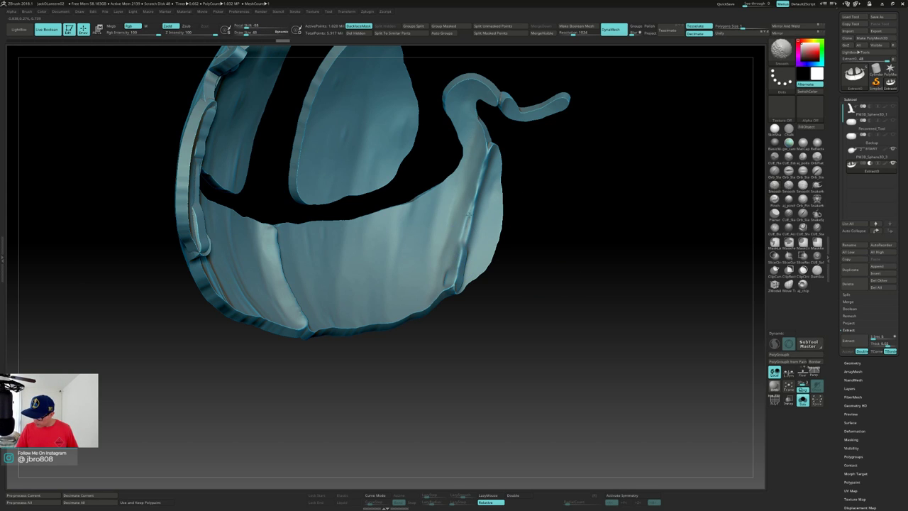
pyautogui.moveTo(545, 238); pyautogui.dragTo(524, 249)
pyautogui.keyDown('shift'); pyautogui.moveTo(455, 264); pyautogui.dragTo(467, 238); pyautogui.keyUp('shift')
pyautogui.moveTo(544, 244); pyautogui.dragTo(521, 241)
pyautogui.keyDown('shift'); pyautogui.moveTo(460, 275); pyautogui.dragTo(470, 229); pyautogui.keyUp('shift')
pyautogui.moveTo(567, 239)
pyautogui.keyDown('ctrl'); pyautogui.mouseDown()
pyautogui.moveTo(558, 311)
pyautogui.moveTo(512, 313)
pyautogui.mouseUp(); pyautogui.keyUp('ctrl')
# Smooth the raised seam inside the opposite corner of the mouth and re-DynaMesh the piece.
pyautogui.keyDown('alt'); pyautogui.moveTo(446, 334); pyautogui.dragTo(539, 354); pyautogui.keyUp('alt')
pyautogui.moveTo(353, 323); pyautogui.dragTo(449, 318, button='right')
pyautogui.moveTo(334, 290); pyautogui.dragTo(240, 232, button='right')
pyautogui.keyDown('shift'); pyautogui.moveTo(223, 261); pyautogui.dragTo(226, 276); pyautogui.keyUp('shift')
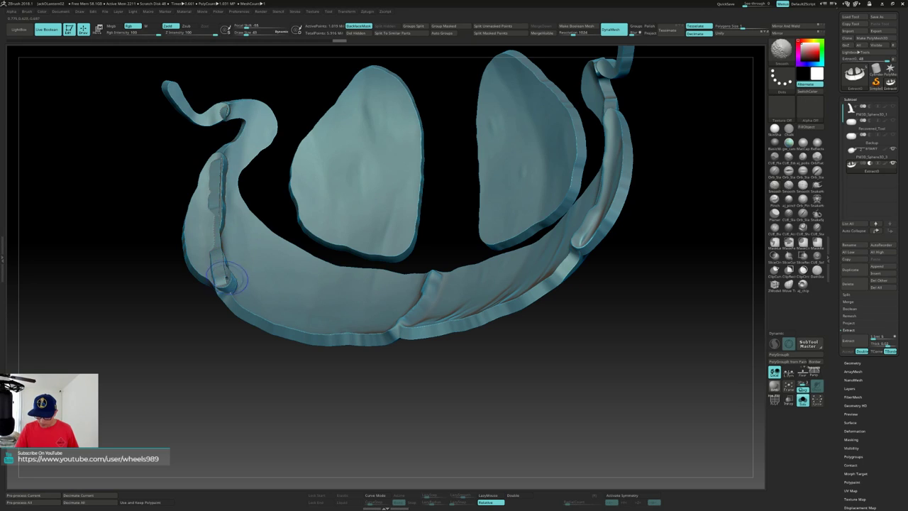
pyautogui.moveTo(257, 266); pyautogui.dragTo(227, 279, button='right')
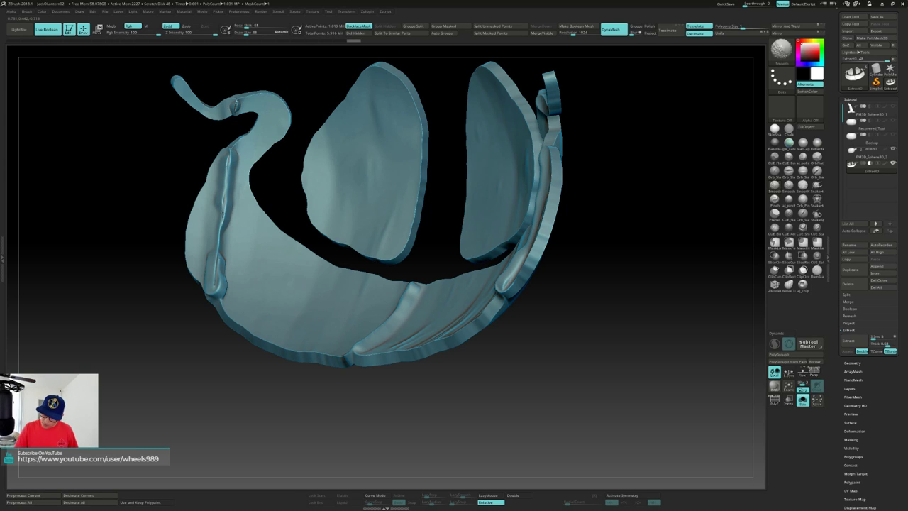
pyautogui.moveTo(224, 287)
pyautogui.mouseDown(button='right')
pyautogui.moveTo(186, 290)
pyautogui.moveTo(195, 292)
pyautogui.mouseUp(button='right')
pyautogui.moveTo(166, 165)
pyautogui.keyDown('ctrl'); pyautogui.mouseDown()
pyautogui.moveTo(171, 211)
pyautogui.moveTo(172, 202)
pyautogui.mouseUp(); pyautogui.keyUp('ctrl')
pyautogui.moveTo(172, 202); pyautogui.dragTo(183, 215, button='right')
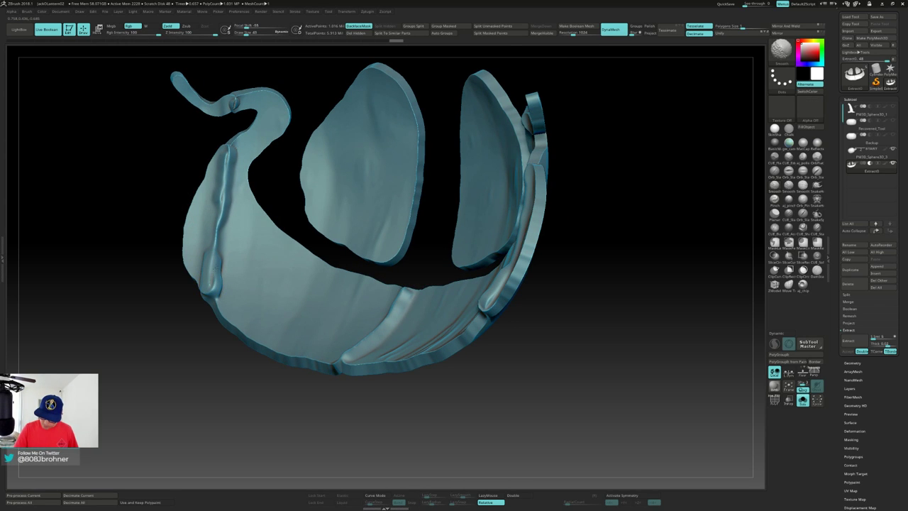
pyautogui.keyDown('shift'); pyautogui.moveTo(219, 273); pyautogui.dragTo(221, 264); pyautogui.keyUp('shift')
pyautogui.moveTo(225, 269)
pyautogui.mouseDown(button='right')
pyautogui.moveTo(221, 261)
pyautogui.moveTo(193, 267)
pyautogui.moveTo(226, 259)
pyautogui.mouseUp(button='right')
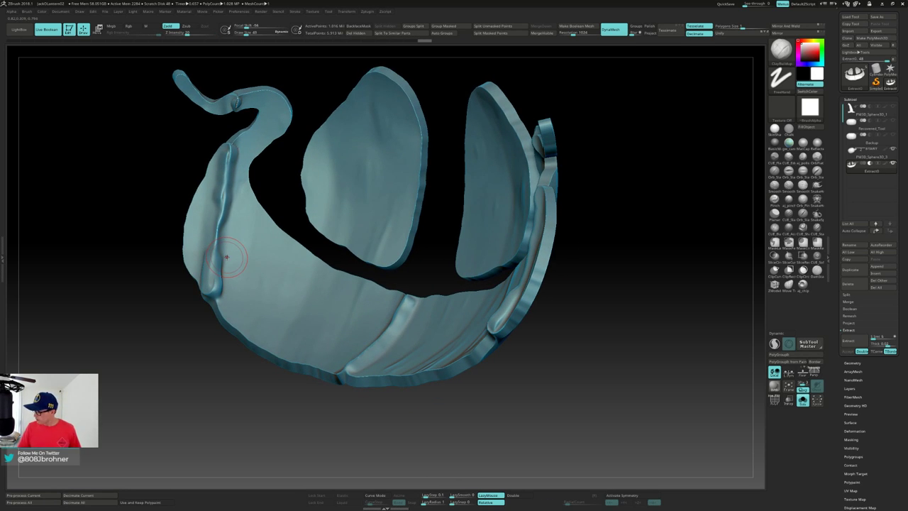
pyautogui.keyDown('ctrl'); pyautogui.moveTo(659, 223); pyautogui.dragTo(657, 275); pyautogui.keyUp('ctrl')
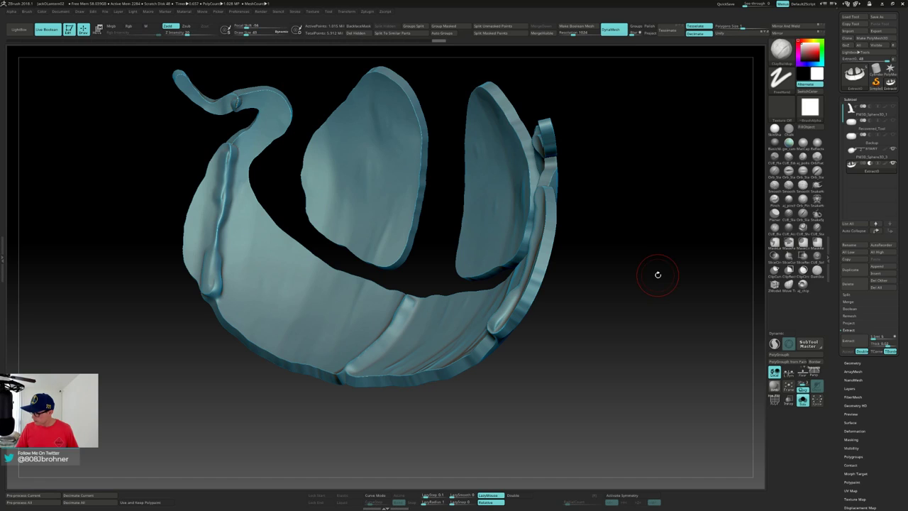
# Try to flatten the seam inside the mouth corner with the Orb Flatten brush, adjusting its draw size.
pyautogui.click(816, 157)
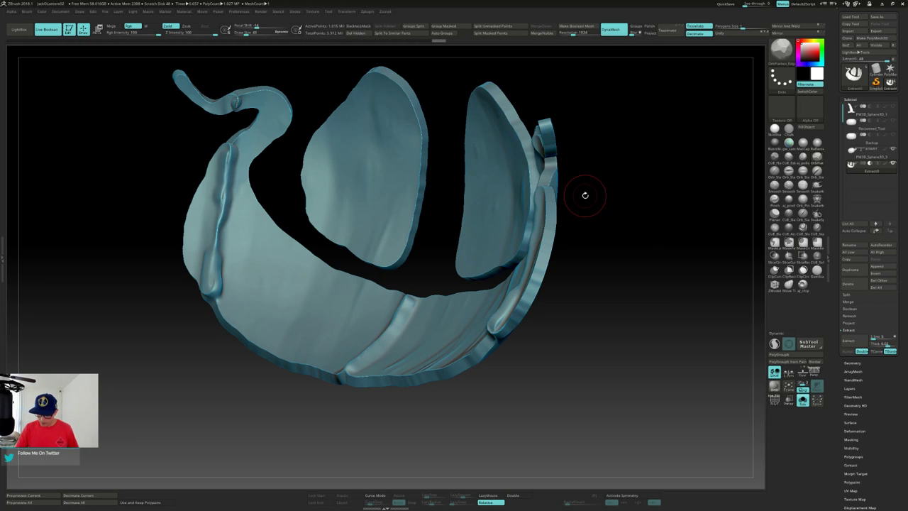
pyautogui.press('s')
pyautogui.moveTo(206, 277); pyautogui.dragTo(212, 283)
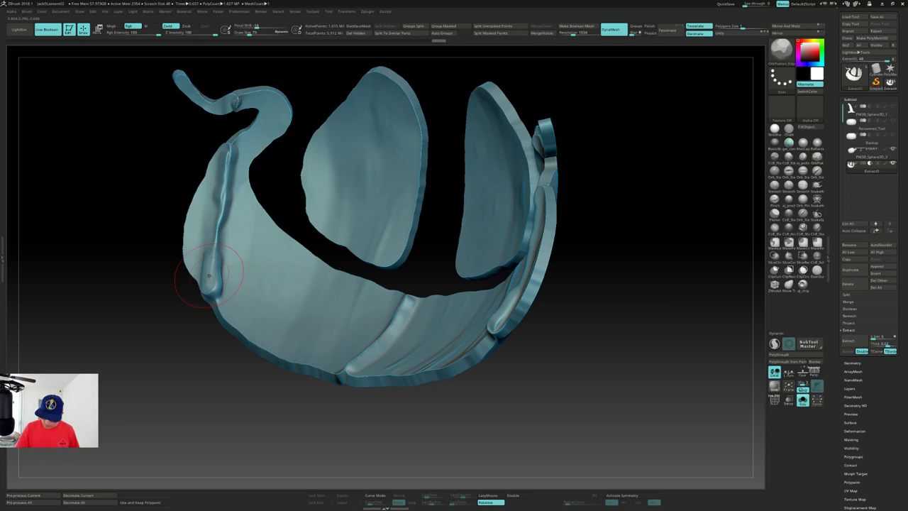
pyautogui.press('s')
pyautogui.moveTo(223, 235)
pyautogui.mouseDown()
pyautogui.moveTo(223, 201)
pyautogui.moveTo(218, 219)
pyautogui.moveTo(224, 210)
pyautogui.mouseUp()
pyautogui.click(355, 26)
# Flatten the seam inside the mouth corner with the TrimDynamic brush and smooth its lower end.
pyautogui.press('b')
pyautogui.press('t')
pyautogui.press('d')
pyautogui.moveTo(228, 156); pyautogui.dragTo(227, 172)
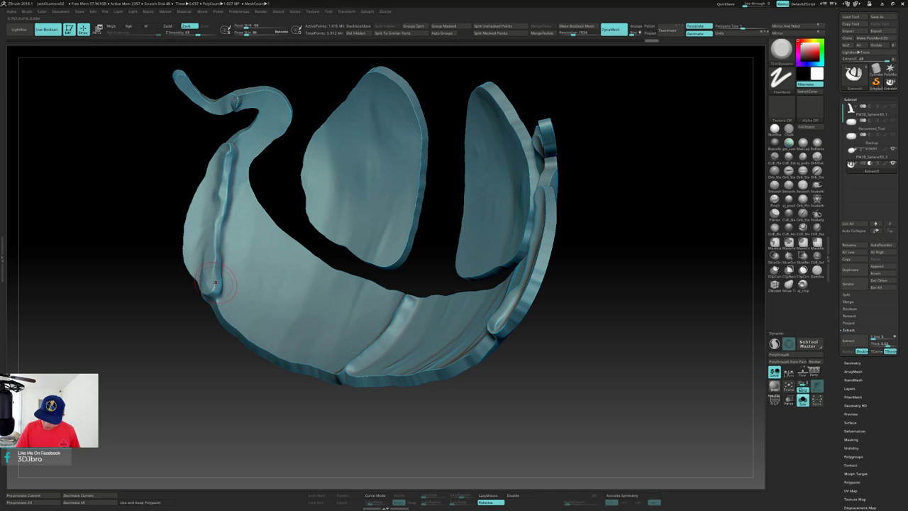
pyautogui.moveTo(206, 278)
pyautogui.mouseDown()
pyautogui.moveTo(216, 275)
pyautogui.moveTo(213, 260)
pyautogui.mouseUp()
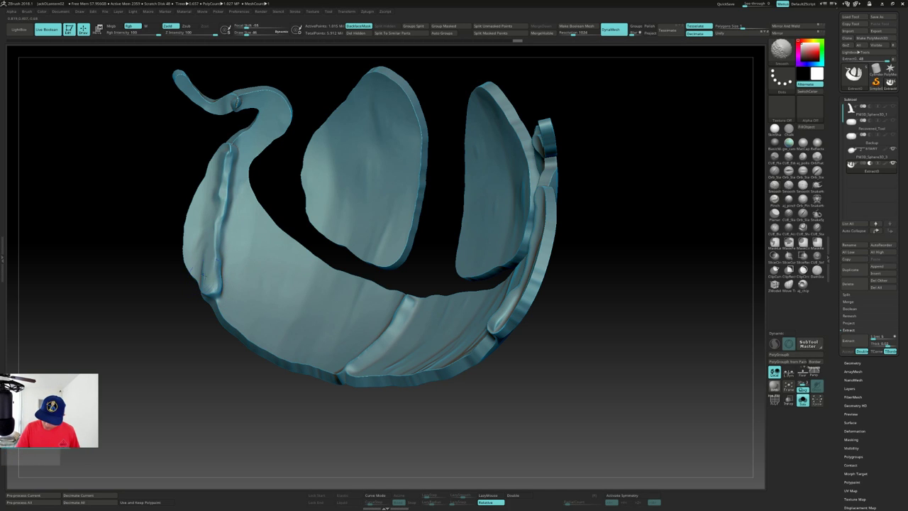
pyautogui.moveTo(211, 257); pyautogui.dragTo(150, 217, button='right')
pyautogui.keyDown('shift'); pyautogui.moveTo(204, 268); pyautogui.dragTo(196, 280); pyautogui.keyUp('shift')
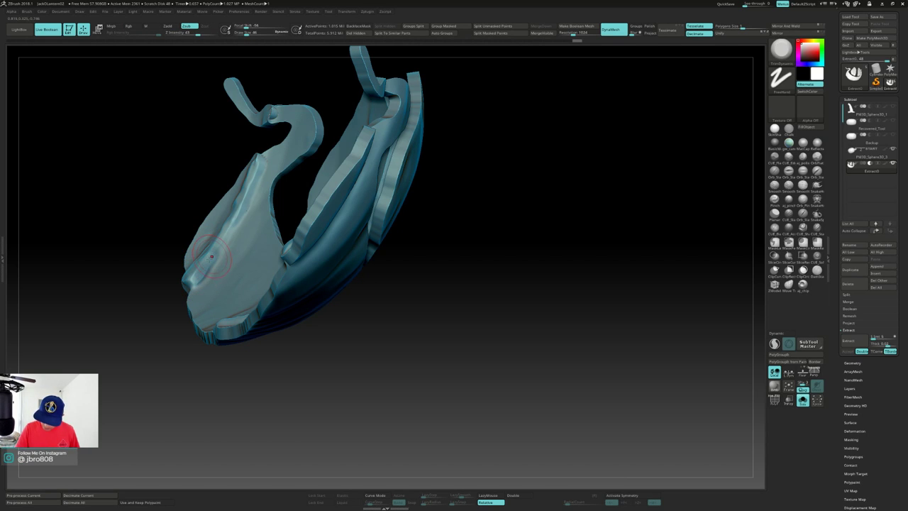
# Enable BackfaceMask for TrimDynamic, trim and smooth the mouth corner's inner seam, and re-DynaMesh the piece.
pyautogui.moveTo(212, 253); pyautogui.dragTo(286, 218, button='right')
pyautogui.click(364, 27)
pyautogui.moveTo(286, 217); pyautogui.dragTo(206, 242)
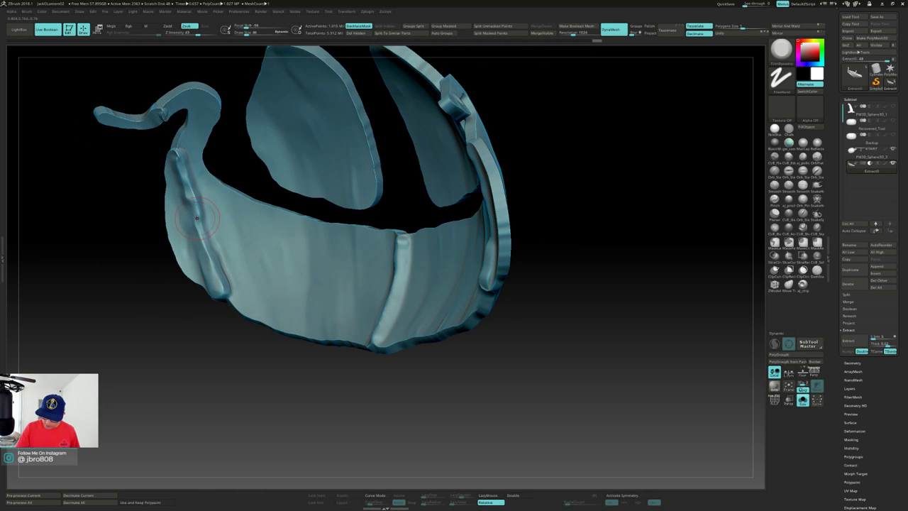
pyautogui.moveTo(197, 217); pyautogui.dragTo(215, 214, button='right')
pyautogui.keyDown('shift'); pyautogui.moveTo(178, 154); pyautogui.dragTo(180, 161); pyautogui.keyUp('shift')
pyautogui.keyDown('ctrl'); pyautogui.moveTo(122, 211); pyautogui.dragTo(136, 262); pyautogui.keyUp('ctrl')
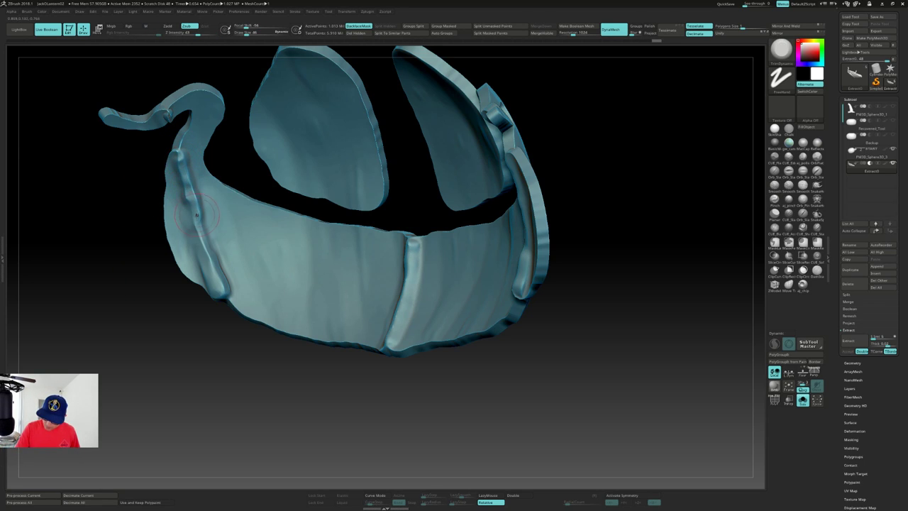
# Smooth the corner seam's lower end, trim the center seam inside the mouth, and re-DynaMesh the piece.
pyautogui.keyDown('shift'); pyautogui.moveTo(221, 275); pyautogui.dragTo(214, 250); pyautogui.keyUp('shift')
pyautogui.moveTo(253, 268); pyautogui.dragTo(268, 249, button='right')
pyautogui.moveTo(425, 248); pyautogui.dragTo(425, 271)
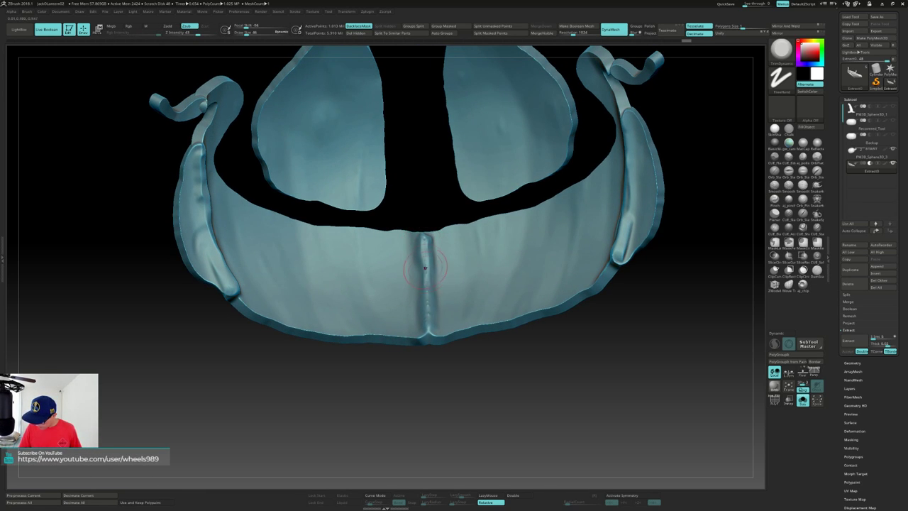
pyautogui.press('shift')
pyautogui.press('ctrl')
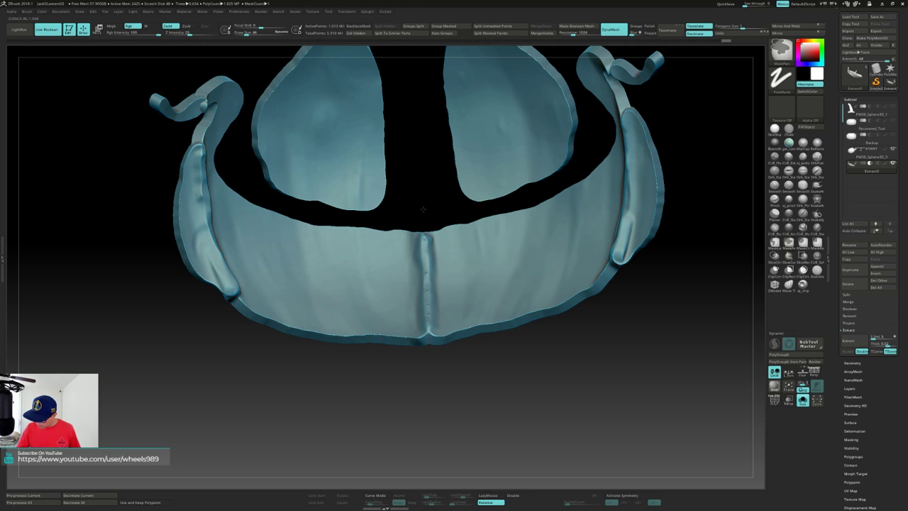
pyautogui.keyDown('ctrl'); pyautogui.moveTo(423, 202); pyautogui.dragTo(422, 202); pyautogui.keyUp('ctrl')
# Inflate the narrow crack along the mouth's inner center seam using the Inflat brush at a smaller draw size.
pyautogui.moveTo(423, 209)
pyautogui.mouseDown(button='right')
pyautogui.moveTo(444, 232)
pyautogui.moveTo(437, 314)
pyautogui.moveTo(434, 305)
pyautogui.mouseUp(button='right')
pyautogui.press('shift')
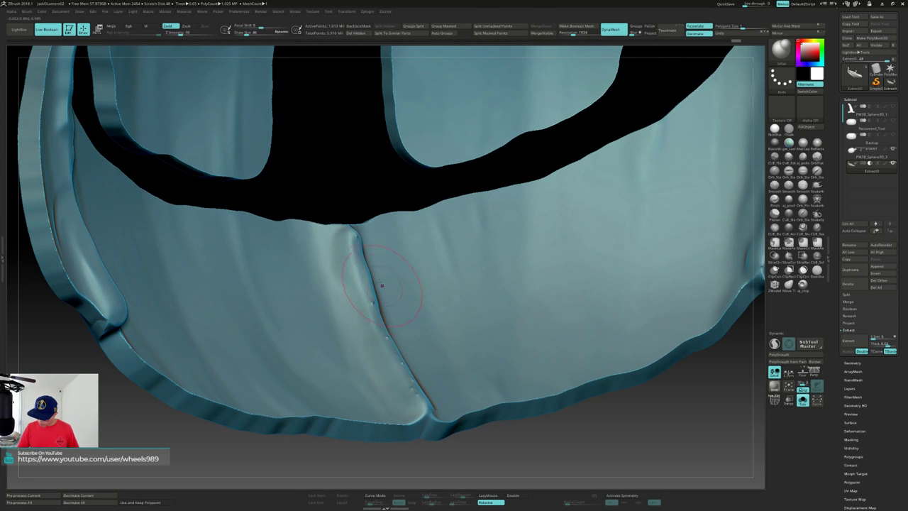
pyautogui.press('s')
pyautogui.moveTo(365, 257)
pyautogui.mouseDown()
pyautogui.moveTo(352, 255)
pyautogui.moveTo(354, 233)
pyautogui.moveTo(373, 305)
pyautogui.mouseUp()
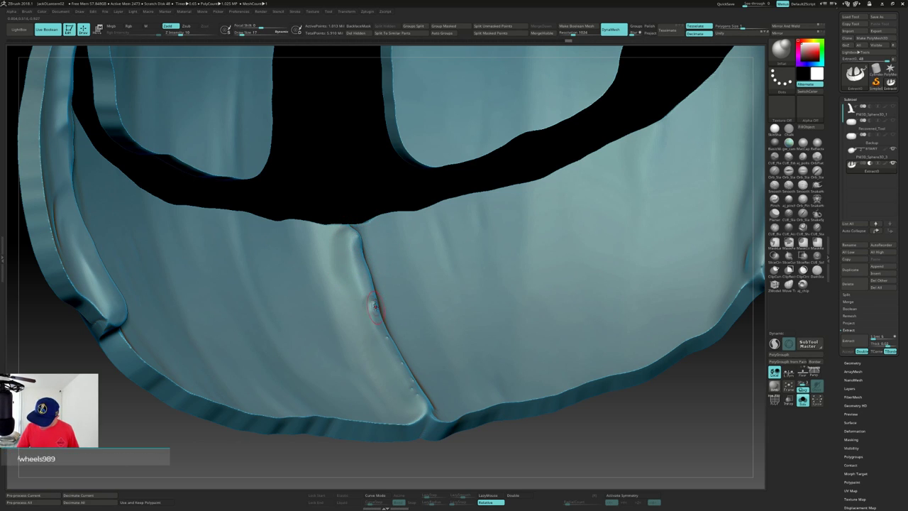
pyautogui.moveTo(410, 349)
pyautogui.mouseDown(button='right')
pyautogui.moveTo(395, 300)
pyautogui.moveTo(391, 308)
pyautogui.mouseUp(button='right')
pyautogui.moveTo(381, 296); pyautogui.dragTo(405, 352)
pyautogui.moveTo(367, 217); pyautogui.dragTo(349, 223, button='right')
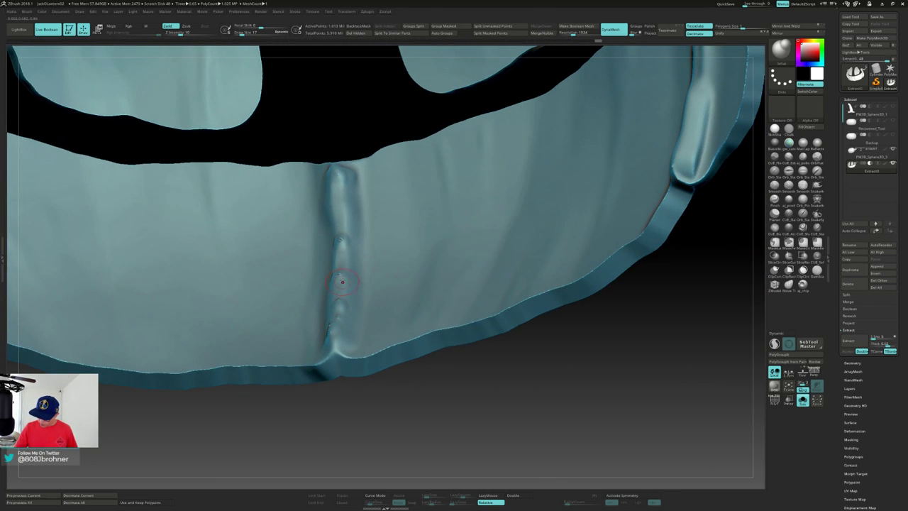
# Re-DynaMesh the piece, smooth the top of the center seam, and inflate the remaining pits along it.
pyautogui.keyDown('ctrl'); pyautogui.moveTo(343, 101); pyautogui.dragTo(350, 126); pyautogui.keyUp('ctrl')
pyautogui.moveTo(343, 195); pyautogui.dragTo(356, 205, button='right')
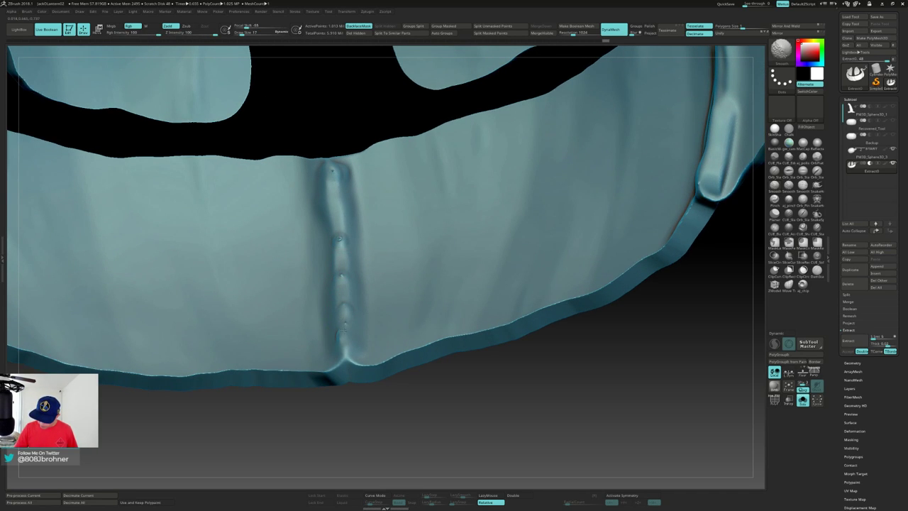
pyautogui.keyDown('shift'); pyautogui.moveTo(332, 172); pyautogui.dragTo(334, 176); pyautogui.keyUp('shift')
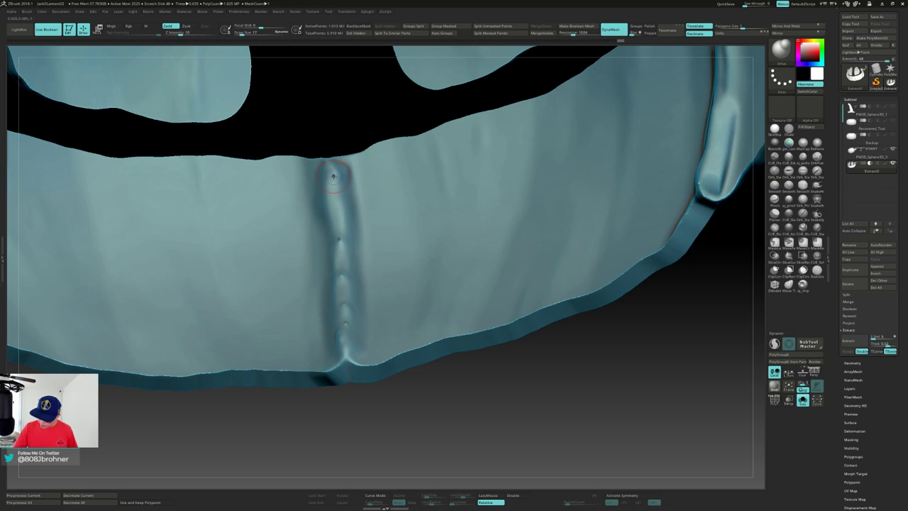
pyautogui.moveTo(339, 239); pyautogui.dragTo(340, 240)
pyautogui.moveTo(342, 277); pyautogui.dragTo(344, 347)
pyautogui.moveTo(334, 171); pyautogui.dragTo(335, 175)
pyautogui.keyDown('ctrl'); pyautogui.moveTo(335, 100); pyautogui.dragTo(342, 129); pyautogui.keyUp('ctrl')
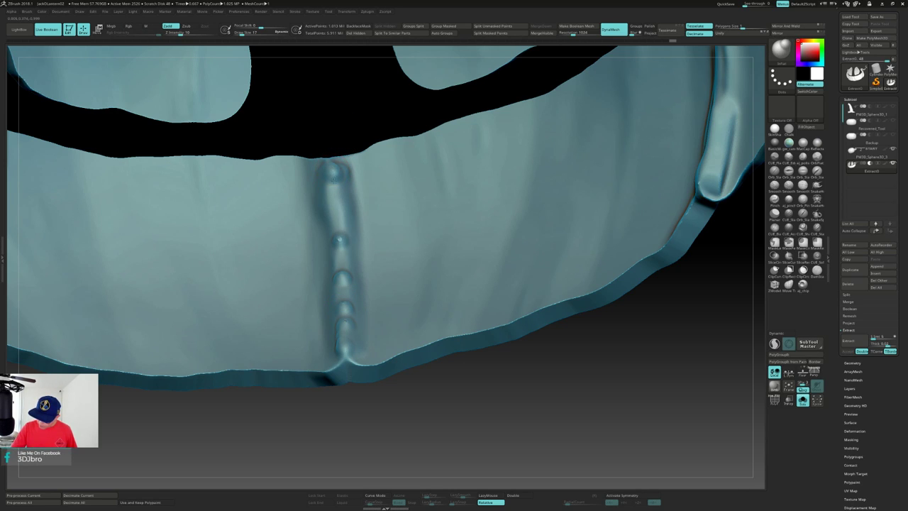
pyautogui.moveTo(337, 207); pyautogui.dragTo(339, 215)
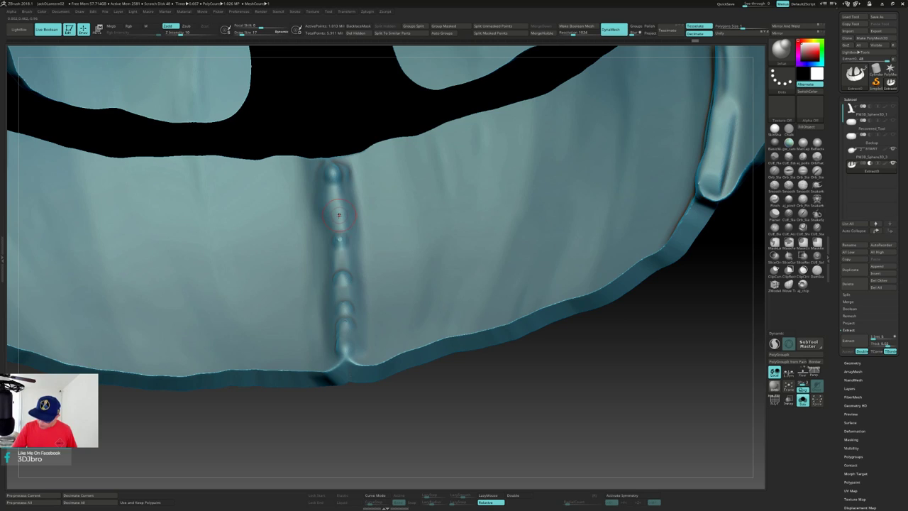
pyautogui.press('ctrl')
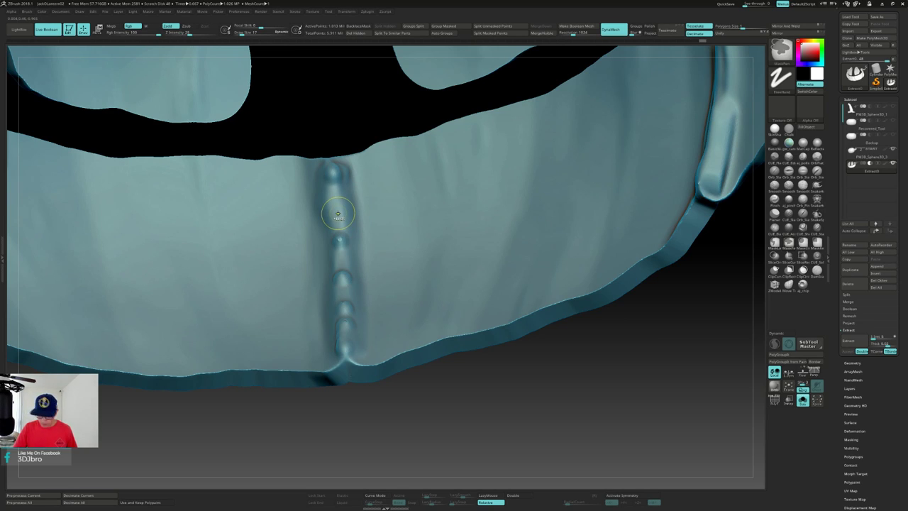
# Trim the bumps along the mouth's inner center seam with TrimDynamic and smooth its lower part.
pyautogui.press('b')
pyautogui.press('t')
pyautogui.press('d')
pyautogui.moveTo(330, 168); pyautogui.dragTo(334, 176)
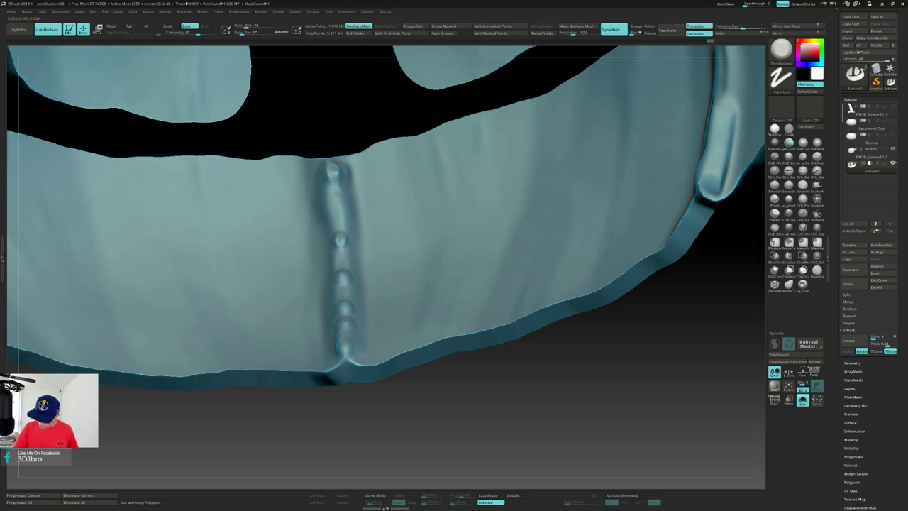
pyautogui.moveTo(344, 293); pyautogui.dragTo(345, 350)
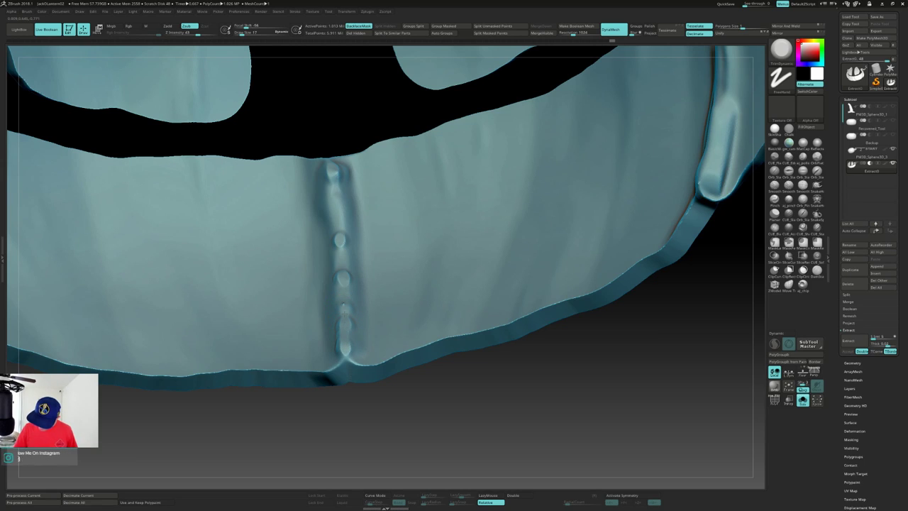
pyautogui.press('shift')
pyautogui.keyDown('shift'); pyautogui.moveTo(343, 304); pyautogui.dragTo(347, 290); pyautogui.keyUp('shift')
pyautogui.hotkey('shift', 'i')
pyautogui.press('ctrl')
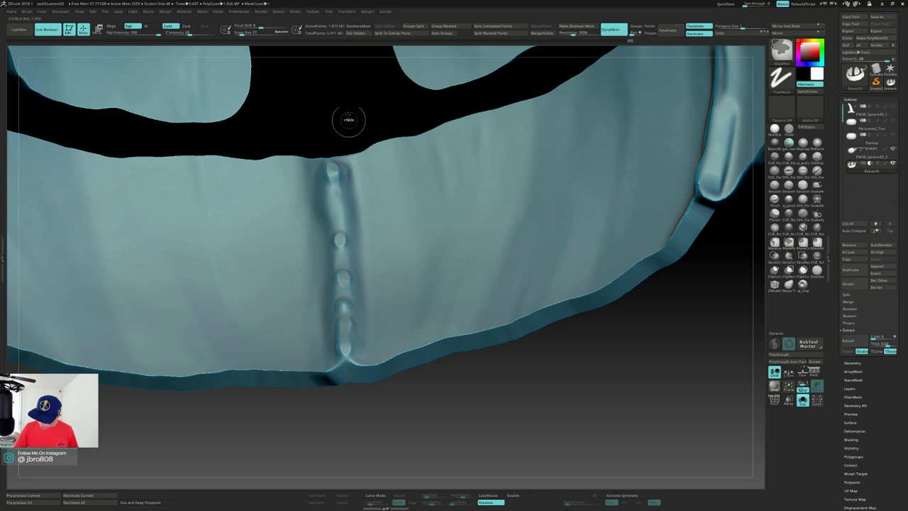
pyautogui.press('shift')
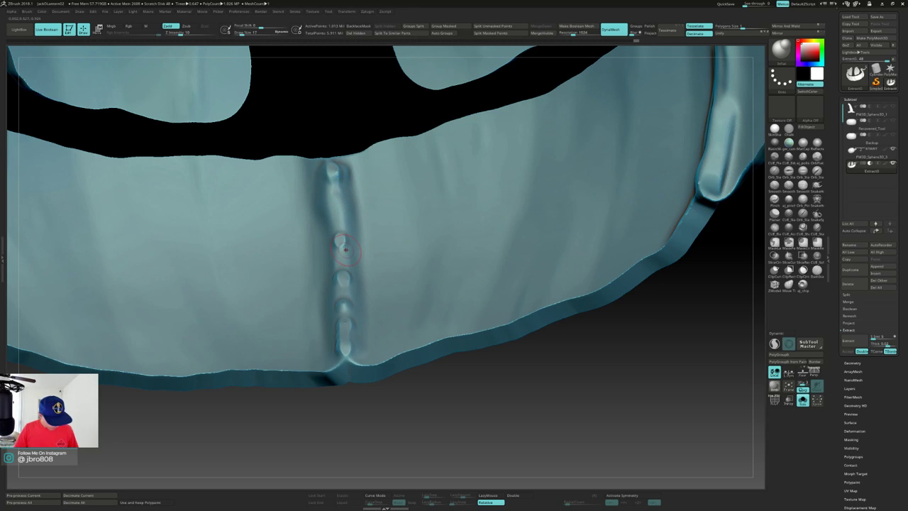
pyautogui.hotkey('ctrl', 'z')
pyautogui.press('b')
pyautogui.press('c')
pyautogui.press('b')
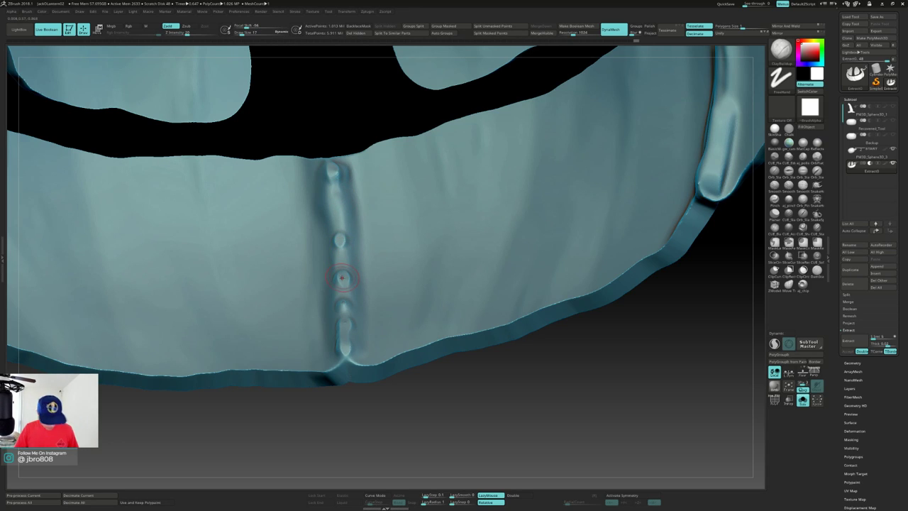
# Flatten the lower part of the center seam with TrimDynamic, re-DynaMeshing the piece between strokes.
pyautogui.press('b')
pyautogui.press('t')
pyautogui.press('d')
pyautogui.moveTo(343, 302); pyautogui.dragTo(346, 336)
pyautogui.press('shift')
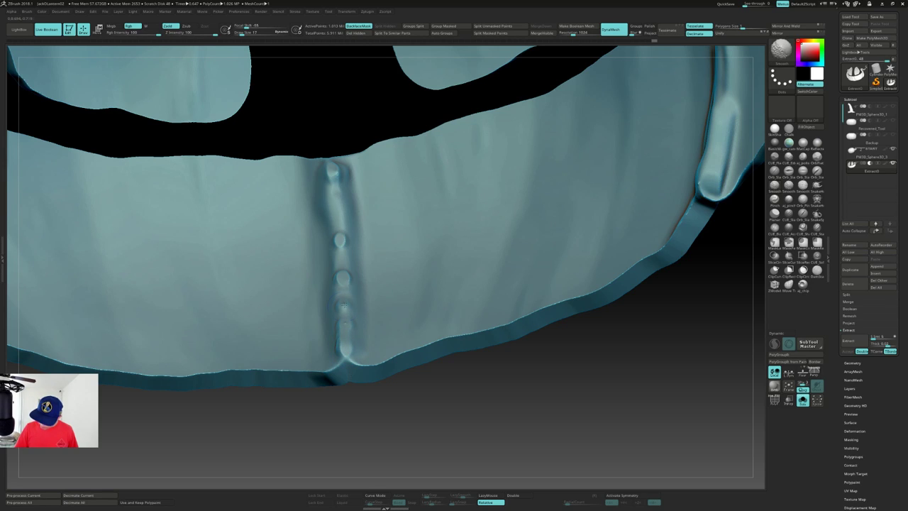
pyautogui.keyDown('ctrl'); pyautogui.moveTo(338, 92); pyautogui.dragTo(348, 135); pyautogui.keyUp('ctrl')
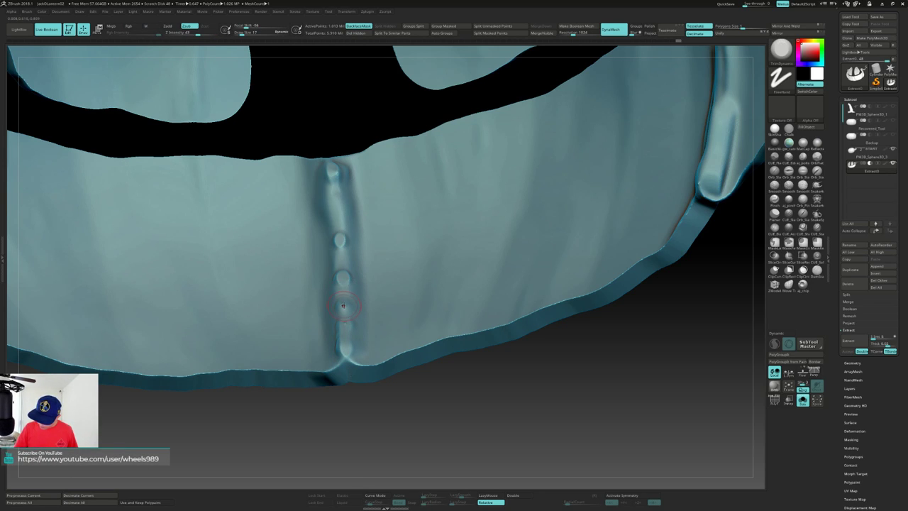
pyautogui.moveTo(346, 323); pyautogui.dragTo(346, 332)
pyautogui.keyDown('ctrl'); pyautogui.moveTo(335, 111); pyautogui.dragTo(345, 136); pyautogui.keyUp('ctrl')
pyautogui.moveTo(344, 325); pyautogui.dragTo(346, 308)
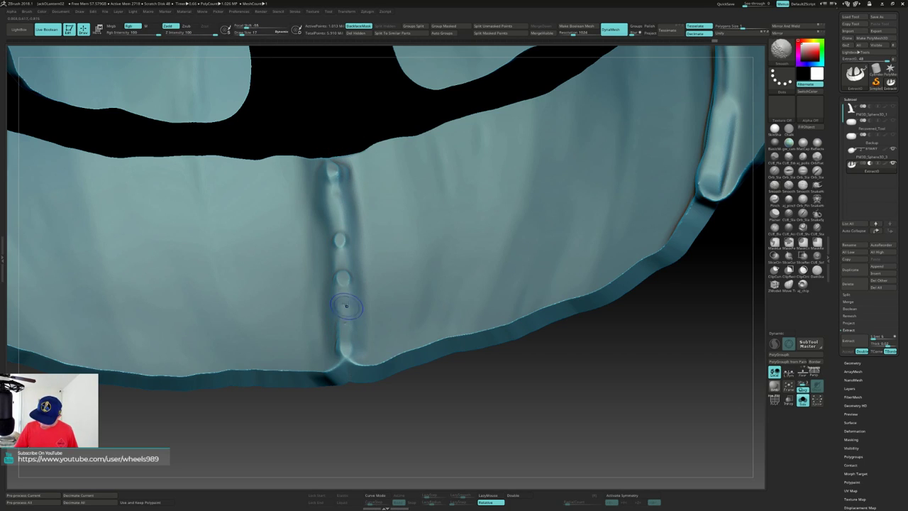
pyautogui.keyDown('ctrl'); pyautogui.moveTo(343, 99); pyautogui.dragTo(359, 125); pyautogui.keyUp('ctrl')
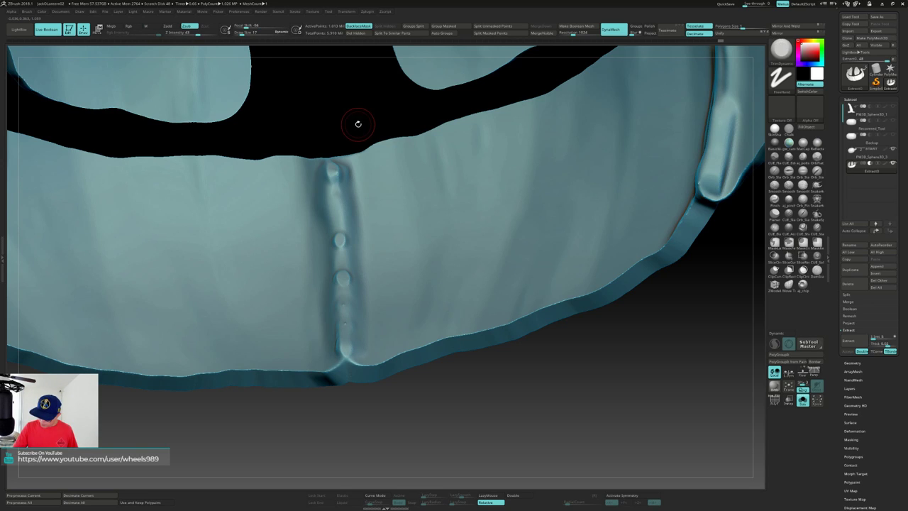
# Inflate the small pits low on the center seam with the Inflat brush and re-DynaMesh the piece.
pyautogui.press('b')
pyautogui.press('i')
pyautogui.press('n')
pyautogui.moveTo(342, 317); pyautogui.dragTo(344, 312)
pyautogui.keyDown('ctrl'); pyautogui.moveTo(333, 109); pyautogui.dragTo(353, 133); pyautogui.keyUp('ctrl')
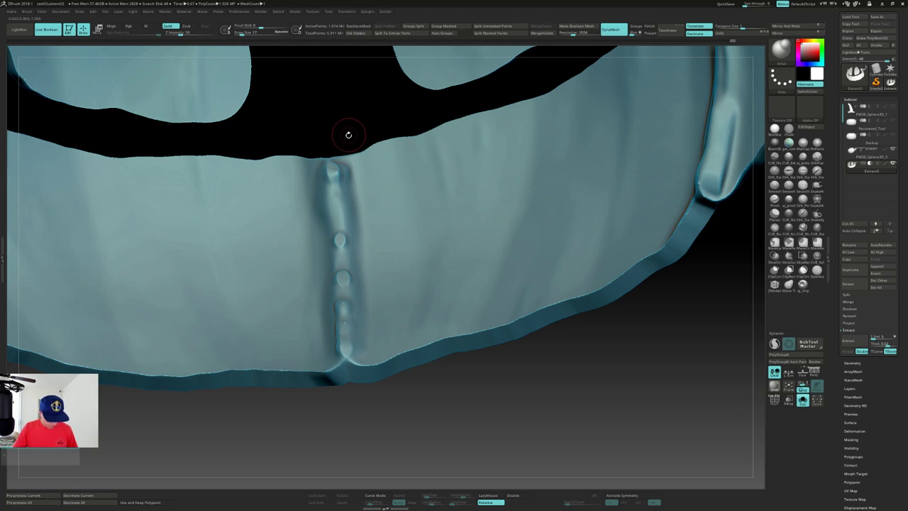
# Smooth the inflated spots low on the center seam, with TrimDynamic as the active brush.
pyautogui.press('b')
pyautogui.press('t')
pyautogui.press('d')
pyautogui.keyDown('shift'); pyautogui.moveTo(344, 310); pyautogui.dragTo(343, 299); pyautogui.keyUp('shift')
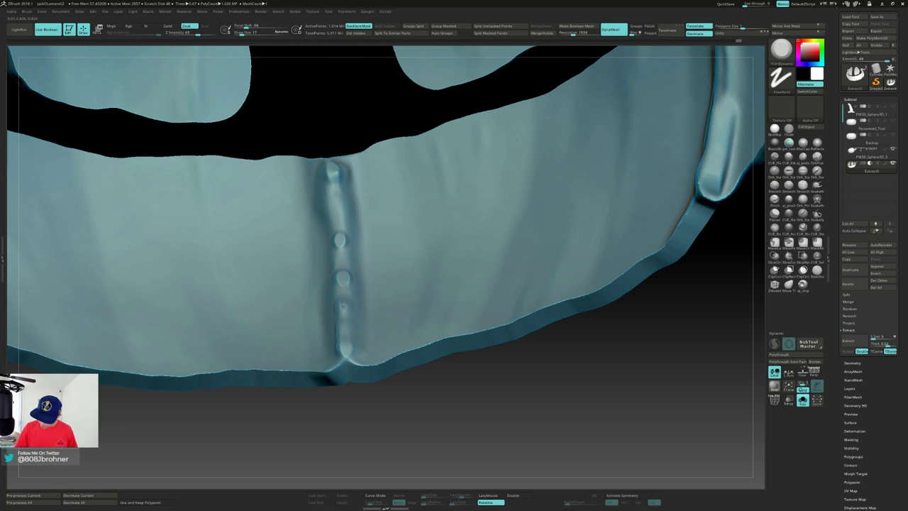
pyautogui.press('shift')
pyautogui.moveTo(344, 301)
pyautogui.mouseDown(button='right')
pyautogui.moveTo(364, 171)
pyautogui.moveTo(351, 303)
pyautogui.mouseUp(button='right')
pyautogui.keyDown('shift'); pyautogui.moveTo(343, 320); pyautogui.dragTo(343, 320); pyautogui.keyUp('shift')
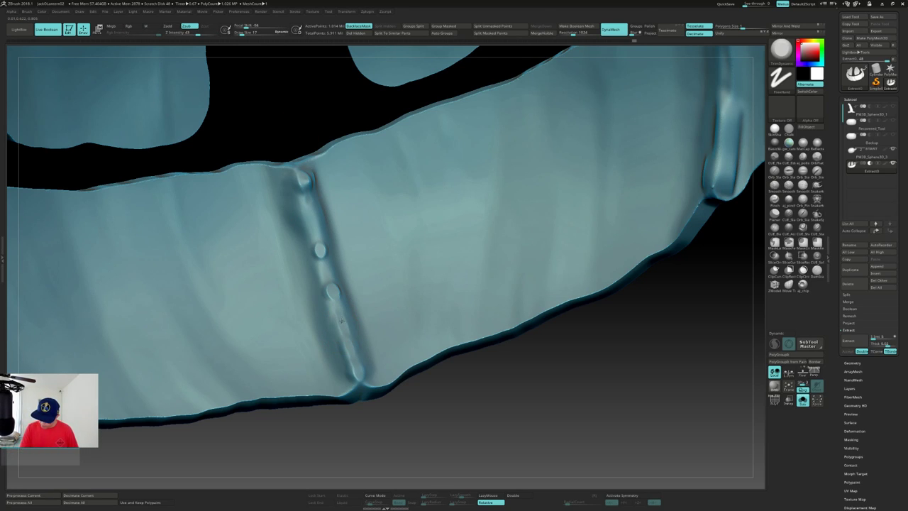
# Inflate the remaining pit in the lower center seam and re-DynaMesh the piece.
pyautogui.press('shift')
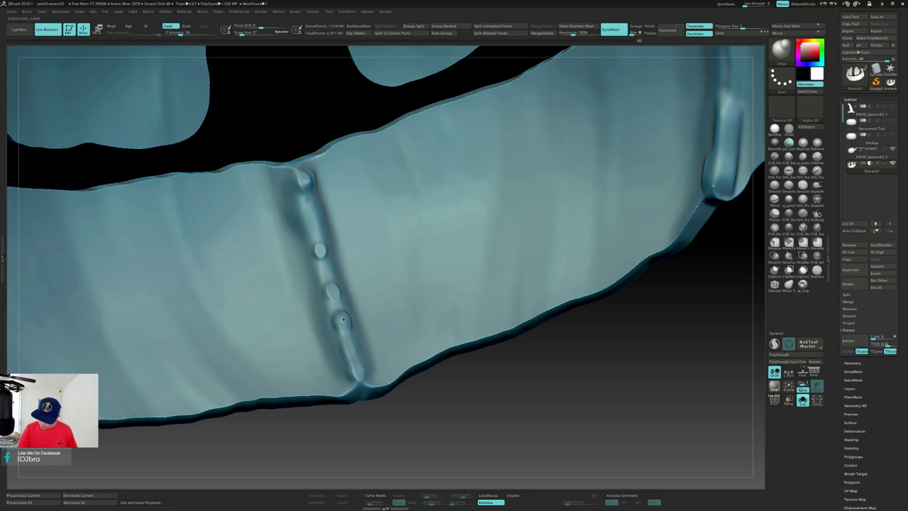
pyautogui.moveTo(342, 317)
pyautogui.mouseDown(button='right')
pyautogui.moveTo(359, 206)
pyautogui.moveTo(289, 135)
pyautogui.moveTo(303, 189)
pyautogui.mouseUp(button='right')
pyautogui.press('shift')
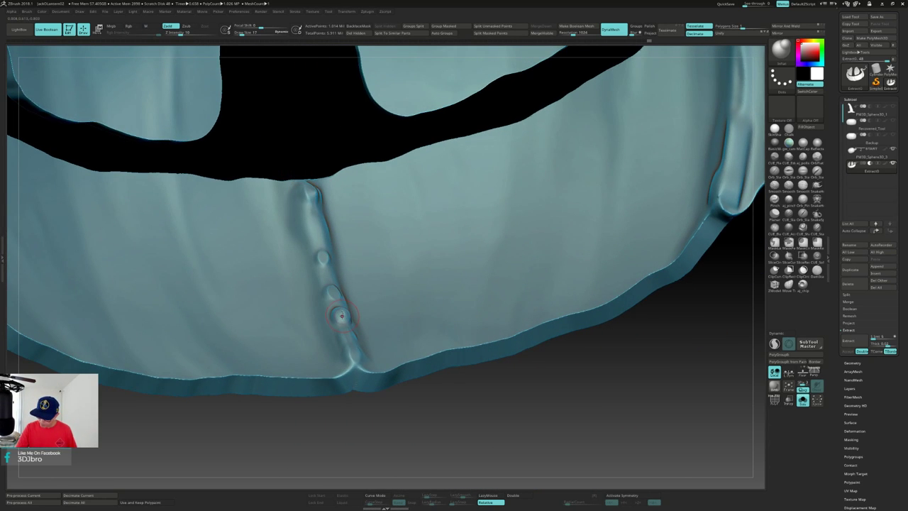
pyautogui.hotkey('ctrl', 'z')
pyautogui.keyDown('ctrl'); pyautogui.moveTo(308, 125); pyautogui.dragTo(320, 149); pyautogui.keyUp('ctrl')
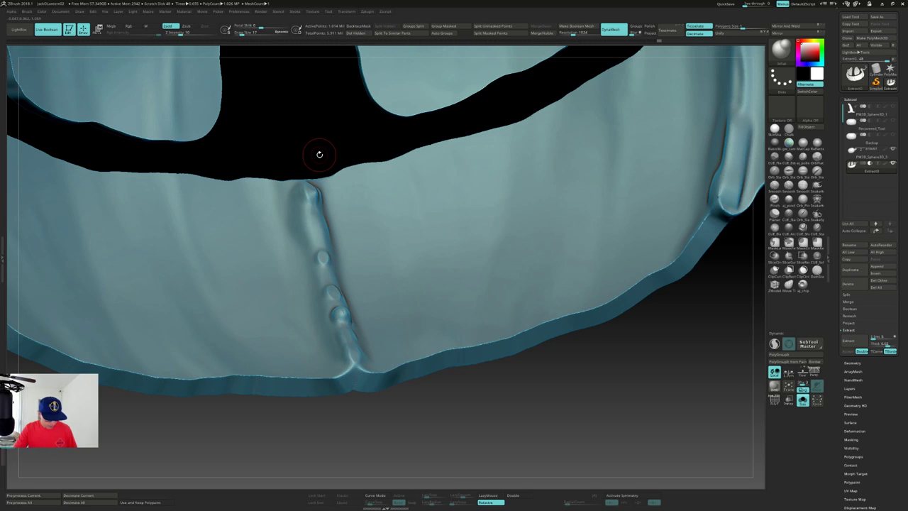
# Trim down the inflated bump on the lower center seam with TrimDynamic, working up toward the seam's top.
pyautogui.press('b')
pyautogui.press('t')
pyautogui.press('d')
pyautogui.moveTo(326, 269); pyautogui.dragTo(330, 309, button='right')
pyautogui.moveTo(340, 309); pyautogui.dragTo(341, 319)
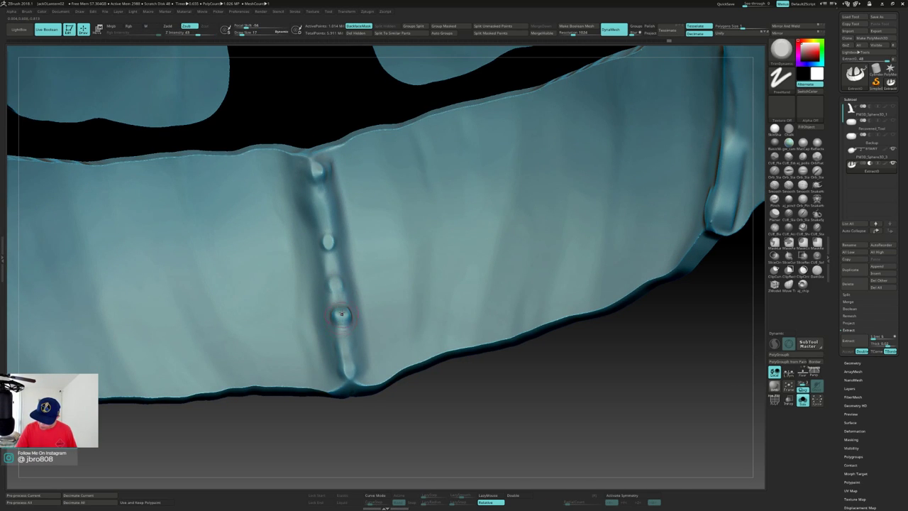
pyautogui.moveTo(341, 315); pyautogui.dragTo(360, 322, button='right')
pyautogui.moveTo(345, 329); pyautogui.dragTo(344, 313)
pyautogui.moveTo(345, 312); pyautogui.dragTo(363, 333, button='right')
pyautogui.moveTo(349, 309)
pyautogui.mouseDown()
pyautogui.moveTo(349, 337)
pyautogui.moveTo(344, 173)
pyautogui.moveTo(345, 183)
pyautogui.mouseUp()
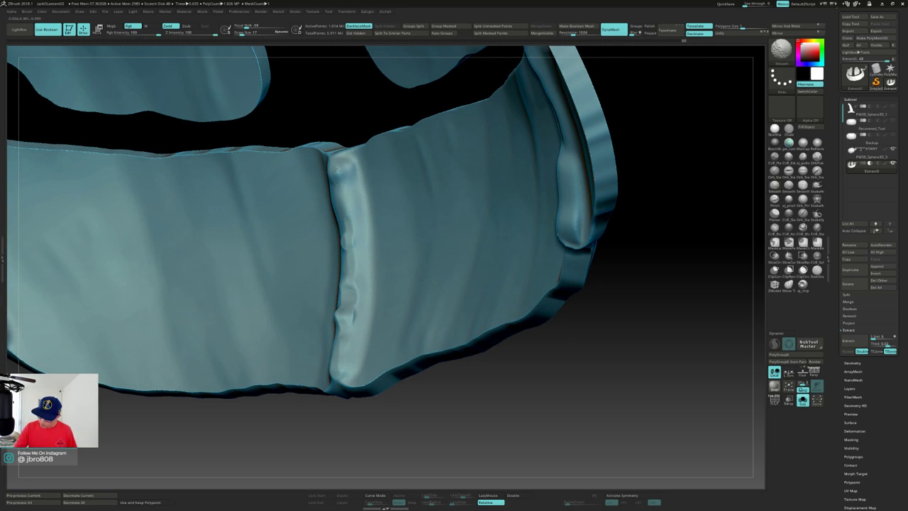
# Even out the center seam along its full length with trimming and smoothing strokes from several angles.
pyautogui.moveTo(358, 222); pyautogui.dragTo(365, 221, button='right')
pyautogui.moveTo(343, 166); pyautogui.dragTo(346, 322)
pyautogui.moveTo(357, 315); pyautogui.dragTo(379, 313, button='right')
pyautogui.moveTo(353, 371)
pyautogui.mouseDown()
pyautogui.moveTo(324, 169)
pyautogui.moveTo(347, 340)
pyautogui.mouseUp()
pyautogui.moveTo(342, 302)
pyautogui.mouseDown()
pyautogui.moveTo(352, 371)
pyautogui.moveTo(347, 311)
pyautogui.mouseUp()
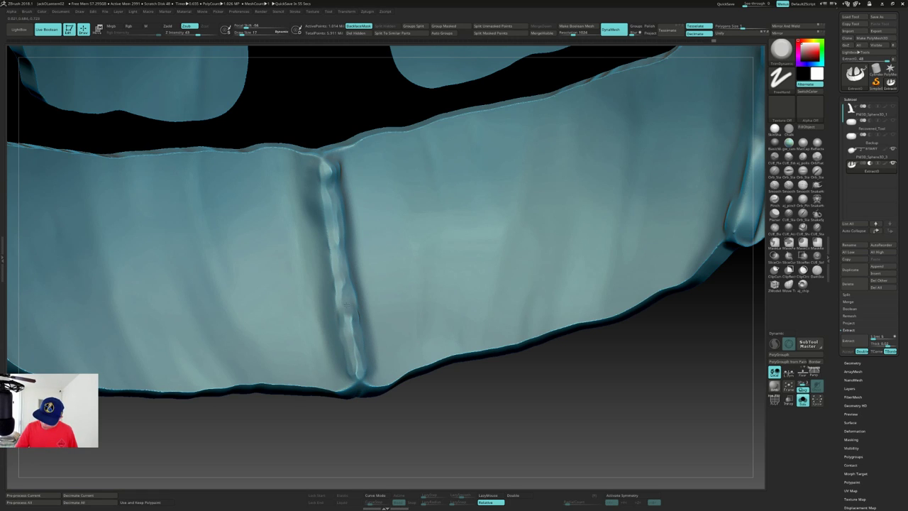
pyautogui.moveTo(349, 312); pyautogui.dragTo(372, 316, button='right')
pyautogui.moveTo(352, 345)
pyautogui.mouseDown()
pyautogui.moveTo(356, 225)
pyautogui.moveTo(337, 171)
pyautogui.mouseUp()
# Trim and smooth the lower end of the mouth corner's inner seam, re-DynaMeshing the piece between strokes.
pyautogui.keyDown('alt'); pyautogui.moveTo(509, 370); pyautogui.dragTo(517, 335); pyautogui.keyUp('alt')
pyautogui.moveTo(516, 335); pyautogui.dragTo(583, 328)
pyautogui.keyDown('alt'); pyautogui.moveTo(622, 297); pyautogui.dragTo(591, 319); pyautogui.keyUp('alt')
pyautogui.moveTo(591, 319); pyautogui.dragTo(569, 308, button='right')
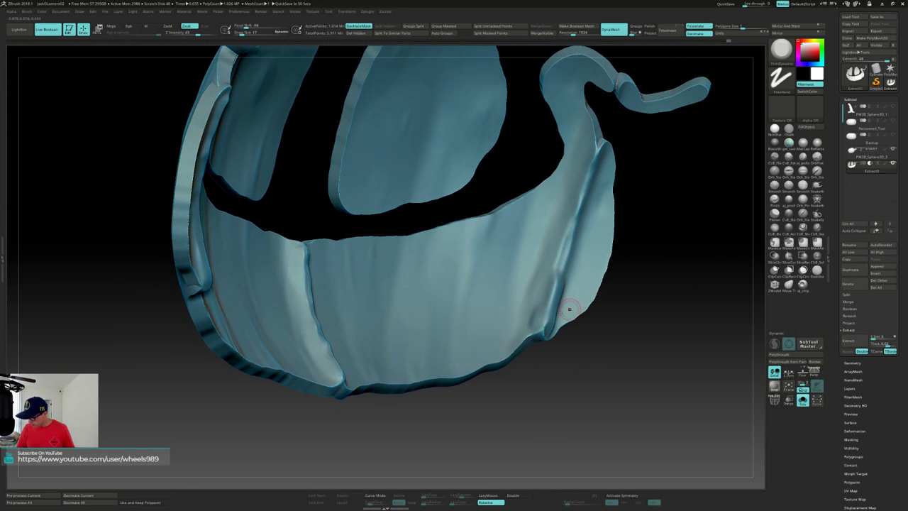
pyautogui.moveTo(547, 310)
pyautogui.mouseDown()
pyautogui.moveTo(549, 321)
pyautogui.moveTo(553, 304)
pyautogui.mouseUp()
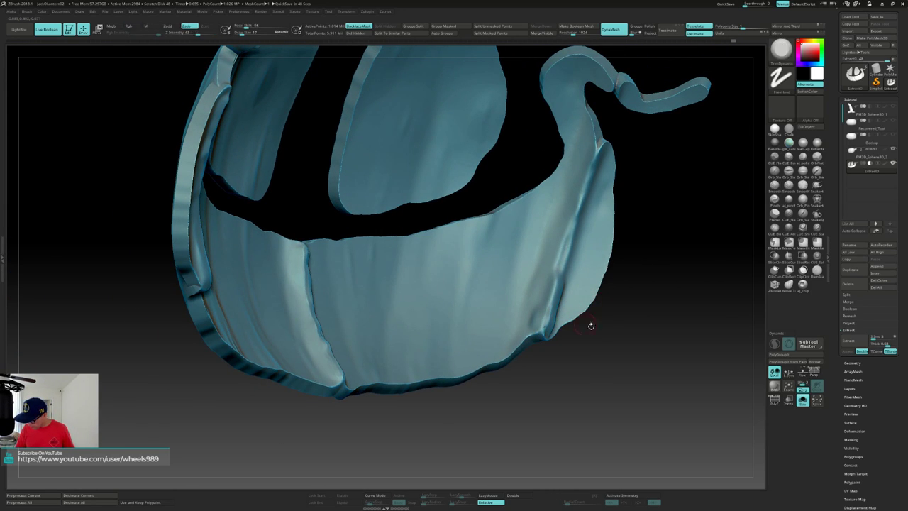
pyautogui.keyDown('ctrl'); pyautogui.moveTo(602, 345); pyautogui.dragTo(592, 378); pyautogui.keyUp('ctrl')
pyautogui.moveTo(544, 327); pyautogui.dragTo(549, 327)
pyautogui.keyDown('ctrl'); pyautogui.moveTo(583, 361); pyautogui.dragTo(582, 387); pyautogui.keyUp('ctrl')
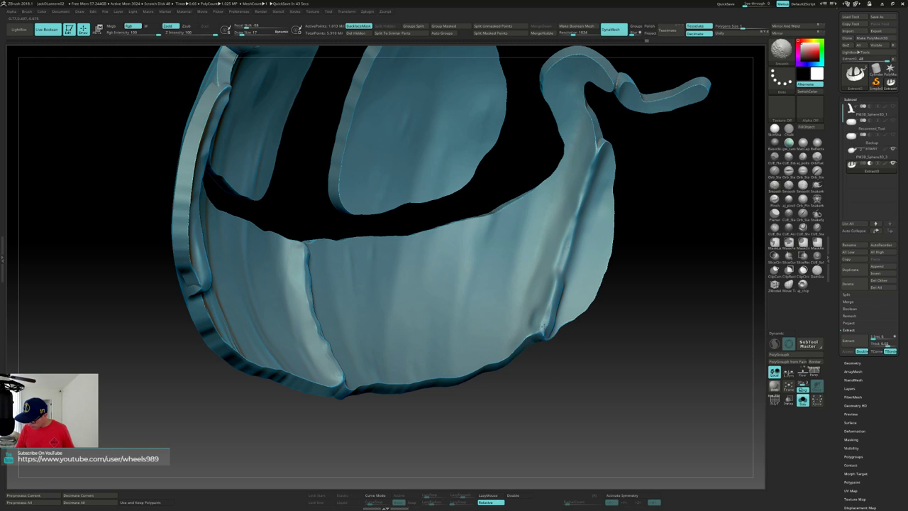
pyautogui.keyDown('shift'); pyautogui.moveTo(552, 319); pyautogui.dragTo(554, 333); pyautogui.keyUp('shift')
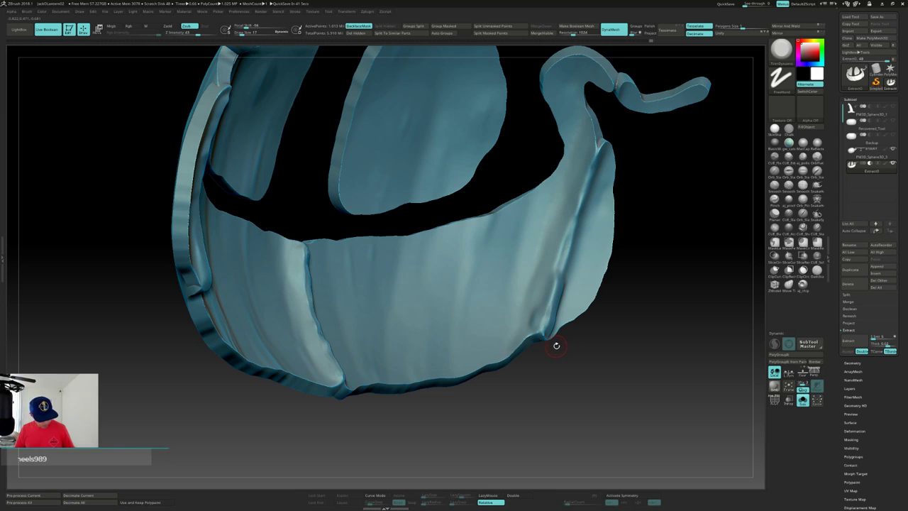
# Inflate the pit at the corner seam's lower end with the Inflat brush and re-DynaMesh the piece.
pyautogui.press('2')
pyautogui.moveTo(545, 327); pyautogui.dragTo(543, 330)
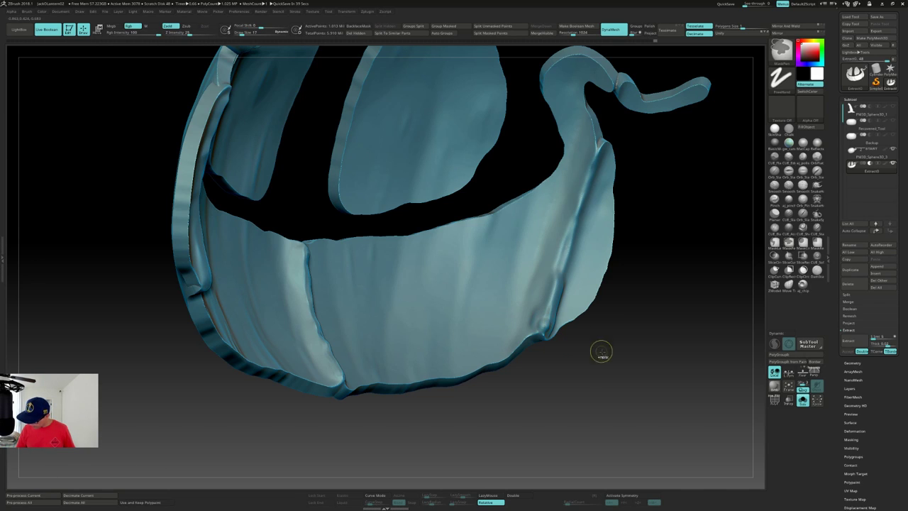
pyautogui.keyDown('ctrl'); pyautogui.moveTo(600, 354); pyautogui.dragTo(599, 383); pyautogui.keyUp('ctrl')
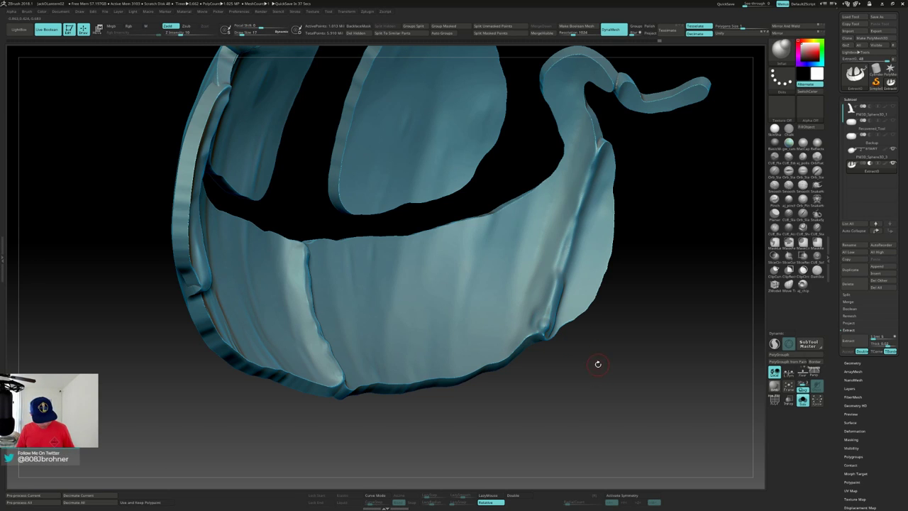
pyautogui.press('ctrl')
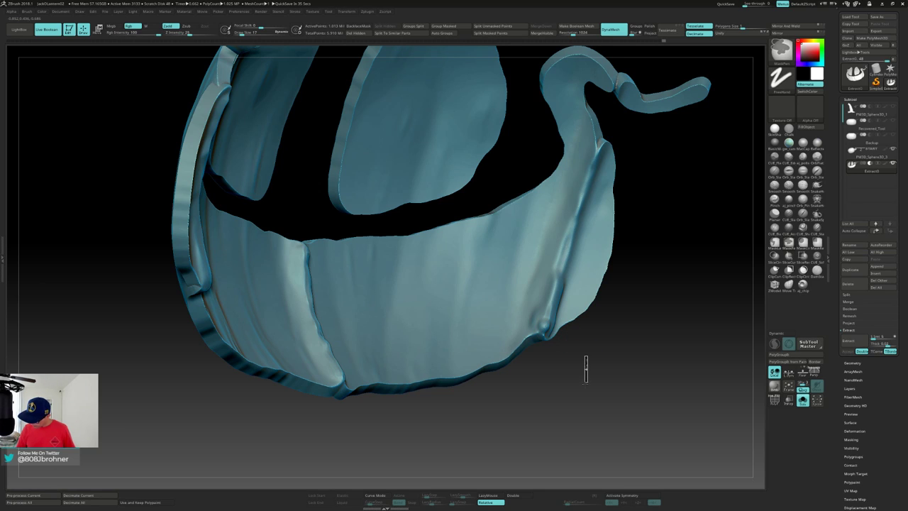
pyautogui.keyDown('ctrl'); pyautogui.moveTo(586, 384); pyautogui.dragTo(586, 385); pyautogui.keyUp('ctrl')
pyautogui.hotkey('ctrl', 'shift')
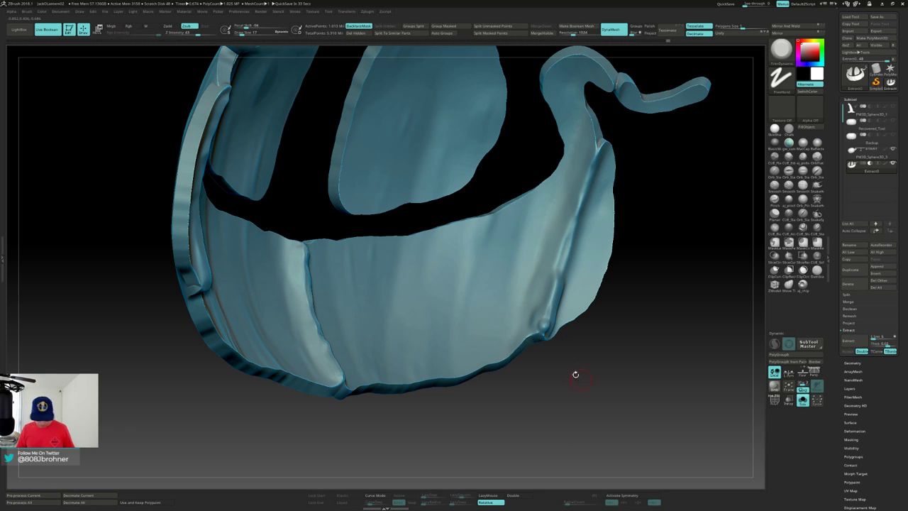
# Trim and smooth the bump at the corner seam's lower end with TrimDynamic, and touch up its upper end.
pyautogui.moveTo(544, 315); pyautogui.dragTo(545, 325, button='right')
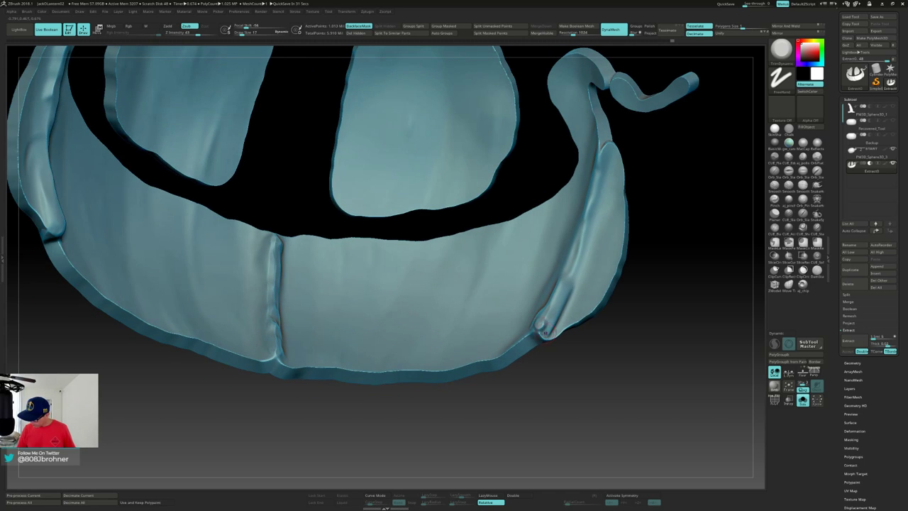
pyautogui.moveTo(544, 318); pyautogui.dragTo(543, 323)
pyautogui.moveTo(543, 323); pyautogui.dragTo(549, 322, button='right')
pyautogui.keyDown('shift'); pyautogui.moveTo(544, 316); pyautogui.dragTo(541, 322); pyautogui.keyUp('shift')
pyautogui.moveTo(541, 323); pyautogui.dragTo(541, 325, button='right')
pyautogui.moveTo(542, 324); pyautogui.dragTo(544, 323)
pyautogui.moveTo(544, 323); pyautogui.dragTo(556, 321, button='right')
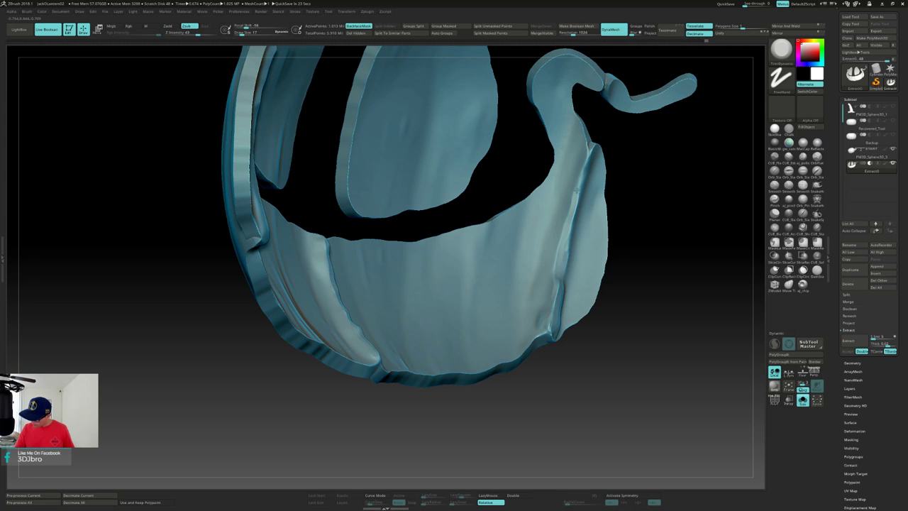
pyautogui.moveTo(583, 160); pyautogui.dragTo(586, 152)
pyautogui.moveTo(585, 152); pyautogui.dragTo(468, 188, button='right')
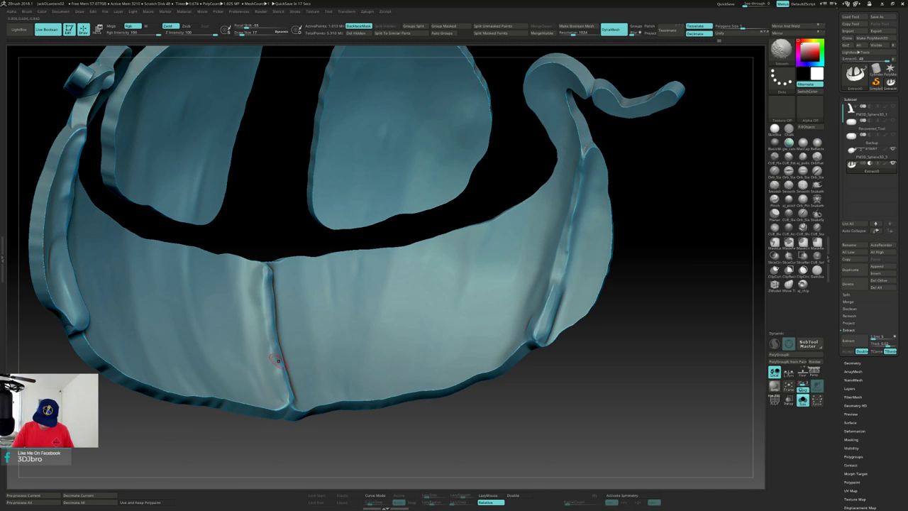
# Inspect the center and corner seams and smooth the outer edge of the mouth's corner section.
pyautogui.keyDown('shift'); pyautogui.moveTo(277, 361); pyautogui.dragTo(285, 370, button='right'); pyautogui.keyUp('shift')
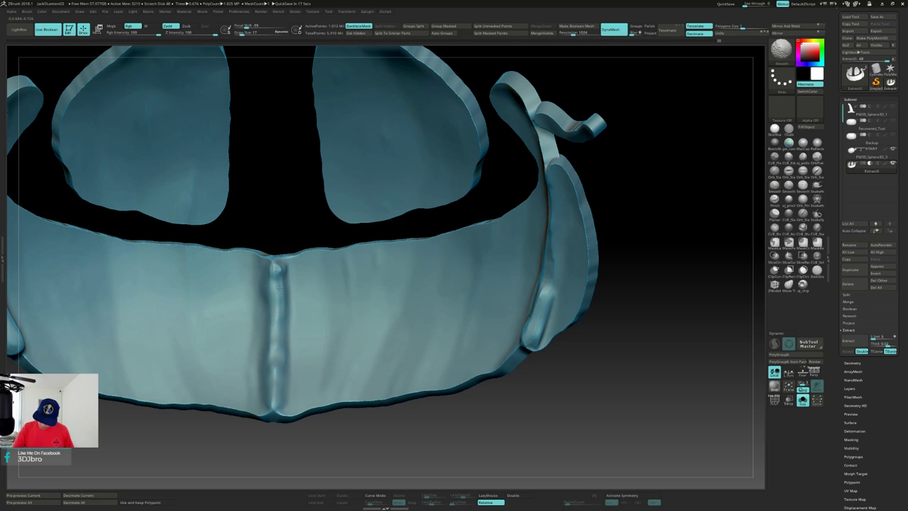
pyautogui.keyDown('alt'); pyautogui.moveTo(318, 310); pyautogui.dragTo(320, 262, button='right'); pyautogui.keyUp('alt')
pyautogui.moveTo(539, 246); pyautogui.dragTo(575, 264, button='right')
pyautogui.moveTo(564, 154); pyautogui.dragTo(529, 172, button='right')
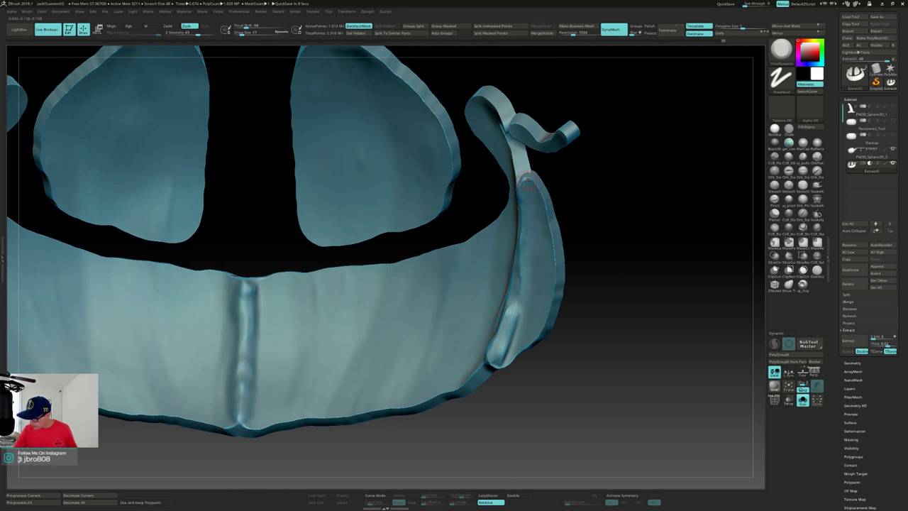
pyautogui.press('shift')
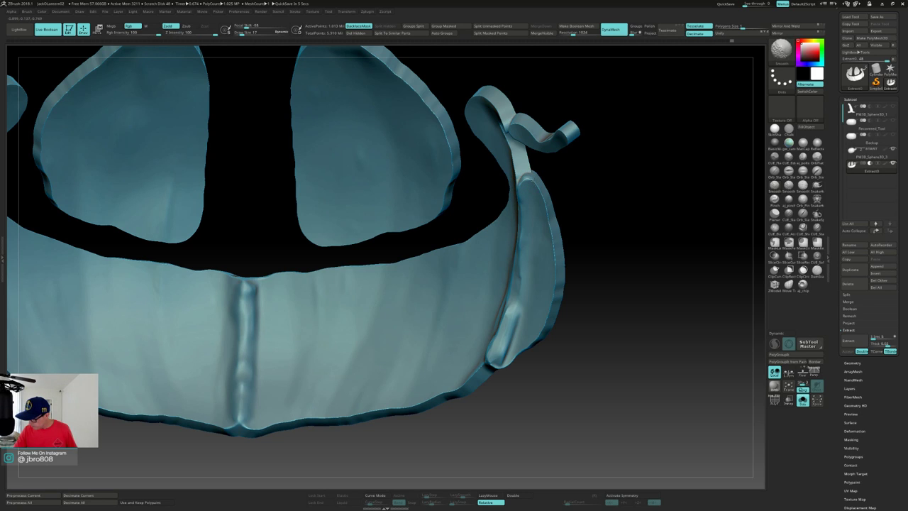
pyautogui.moveTo(557, 259)
pyautogui.mouseDown(button='right')
pyautogui.moveTo(572, 282)
pyautogui.moveTo(561, 279)
pyautogui.mouseUp(button='right')
pyautogui.keyDown('shift'); pyautogui.moveTo(554, 242); pyautogui.dragTo(555, 257); pyautogui.keyUp('shift')
pyautogui.keyDown('shift'); pyautogui.moveTo(547, 320); pyautogui.dragTo(544, 332); pyautogui.keyUp('shift')
pyautogui.moveTo(560, 273); pyautogui.dragTo(553, 290, button='right')
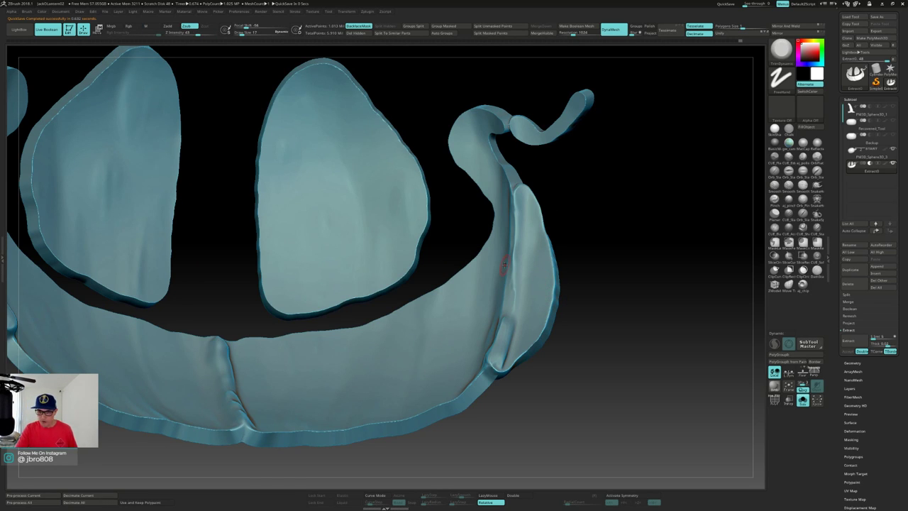
# Save the project as a new version named JackOLantern03.
pyautogui.click(106, 12)
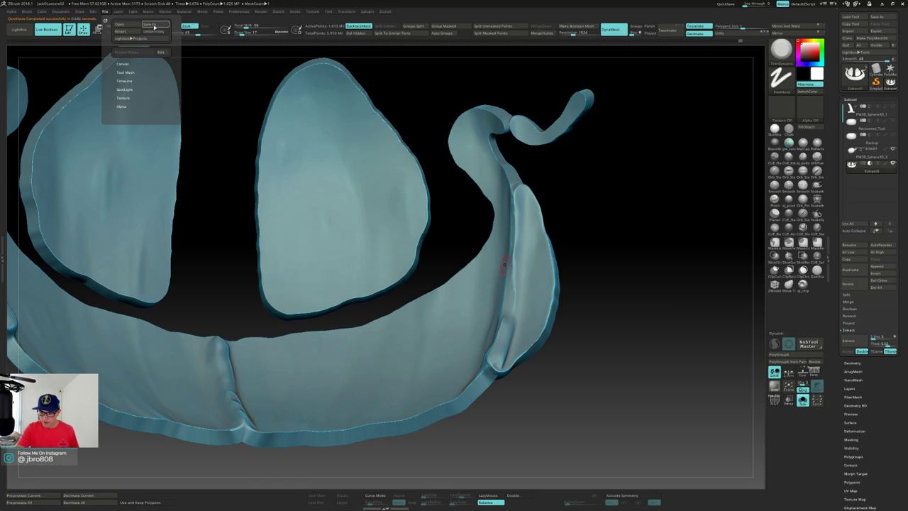
pyautogui.click(156, 27)
pyautogui.click(340, 279)
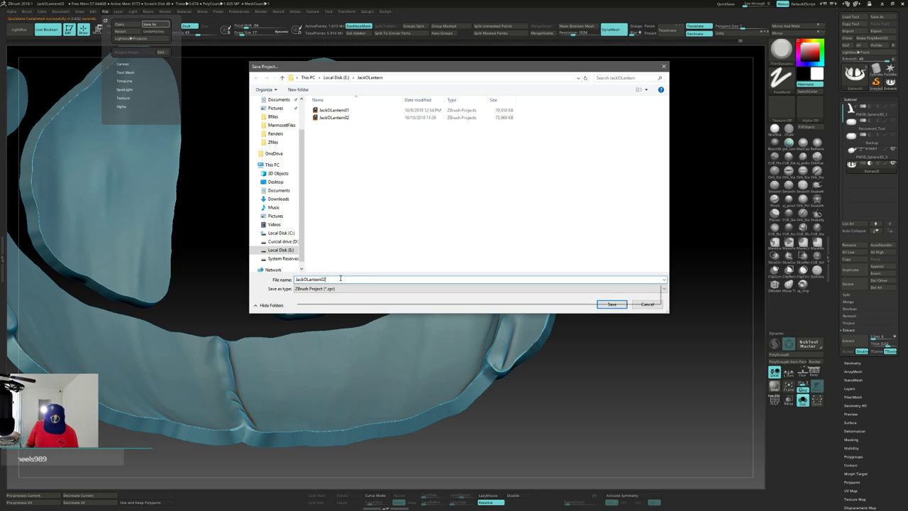
pyautogui.press('BackSpace')
pyautogui.write('3')
pyautogui.click(614, 304)
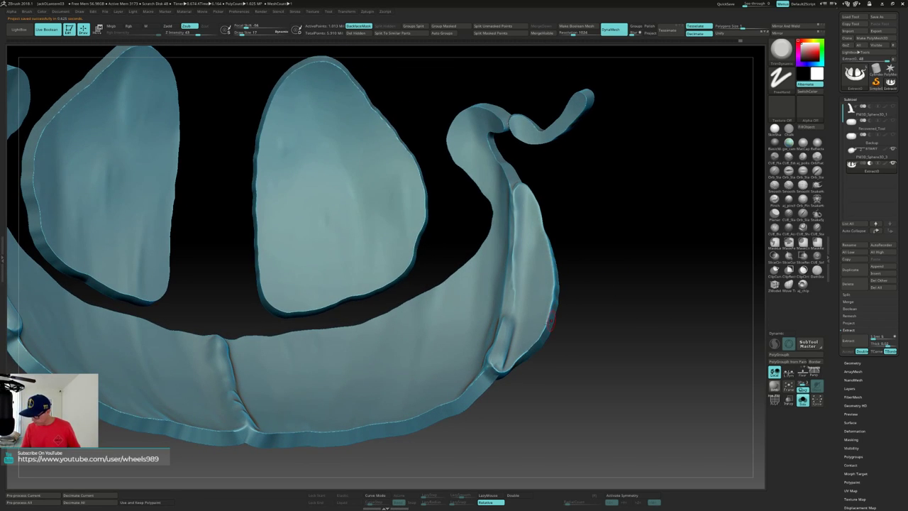
# Smooth the outer edge and lower end of the mouth's corner section on the inner side.
pyautogui.moveTo(545, 328); pyautogui.dragTo(547, 318)
pyautogui.moveTo(526, 332); pyautogui.dragTo(544, 328, button='right')
pyautogui.moveTo(543, 332); pyautogui.dragTo(546, 325)
pyautogui.press('shift')
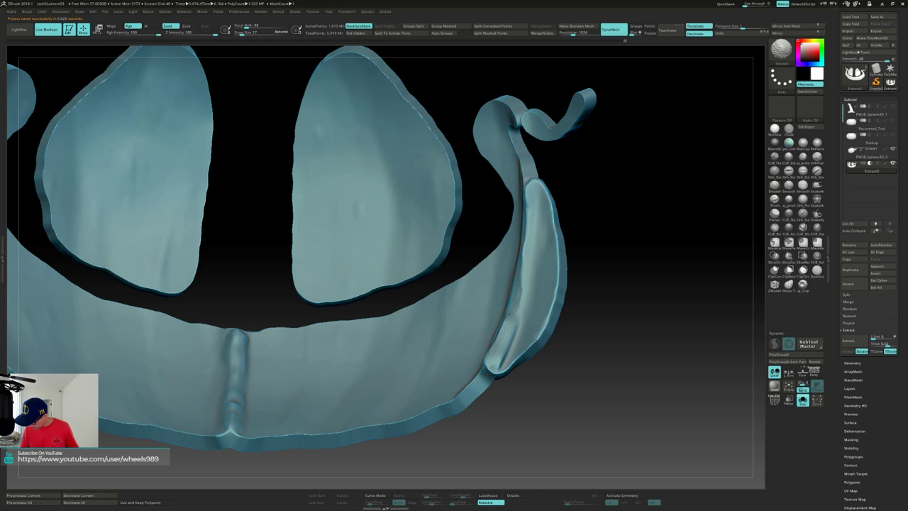
pyautogui.moveTo(494, 360); pyautogui.dragTo(490, 356)
pyautogui.keyDown('alt'); pyautogui.moveTo(486, 367); pyautogui.dragTo(510, 321, button='right'); pyautogui.keyUp('alt')
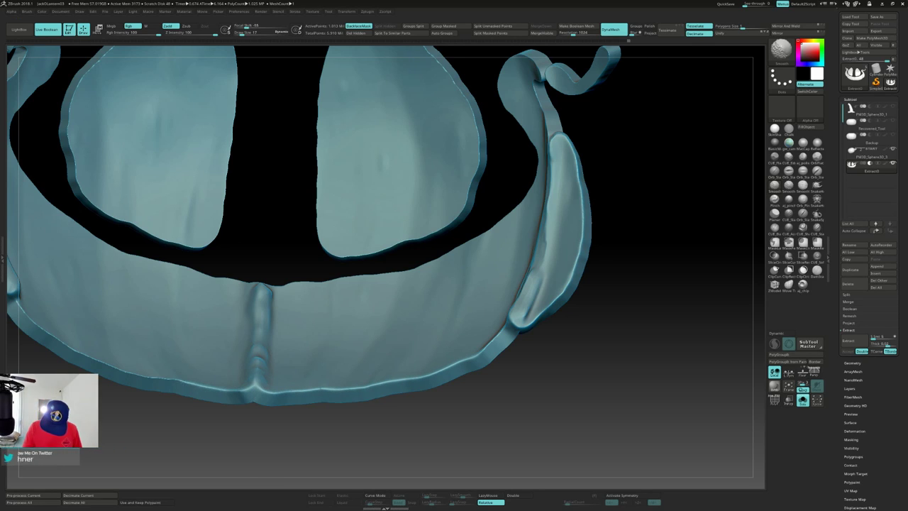
# Smooth the mouth's lower inner rim from the center seam around to the opposite corner section.
pyautogui.keyDown('alt'); pyautogui.moveTo(93, 347); pyautogui.dragTo(238, 326, button='right'); pyautogui.keyUp('alt')
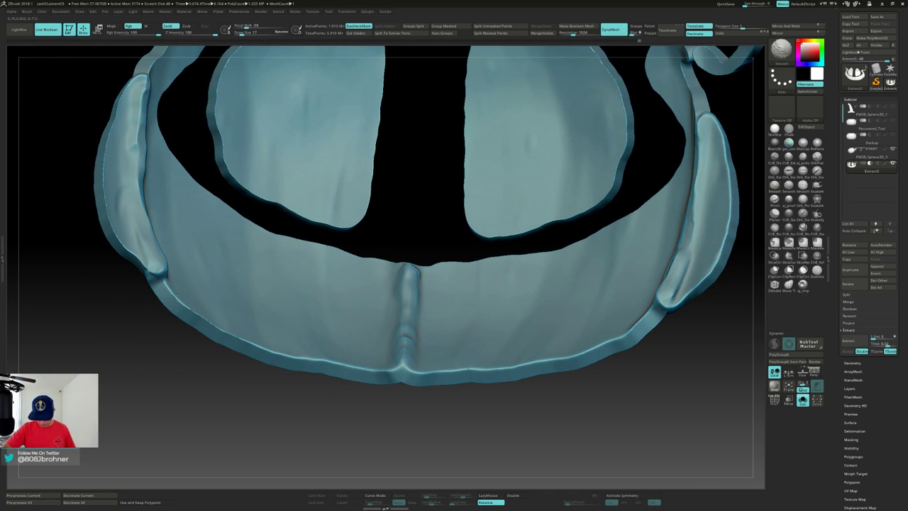
pyautogui.keyDown('shift'); pyautogui.moveTo(282, 353); pyautogui.dragTo(274, 344); pyautogui.keyUp('shift')
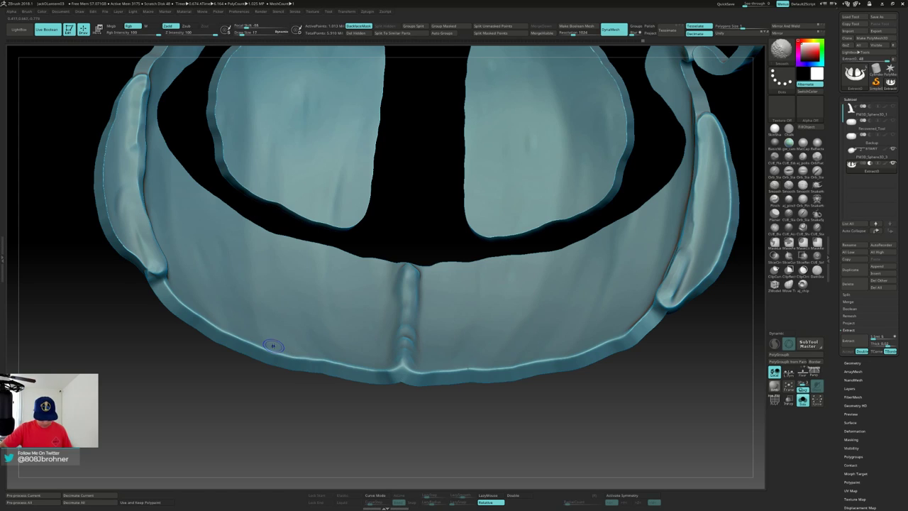
pyautogui.moveTo(183, 251)
pyautogui.mouseDown(button='right')
pyautogui.moveTo(182, 243)
pyautogui.moveTo(186, 255)
pyautogui.moveTo(230, 240)
pyautogui.mouseUp(button='right')
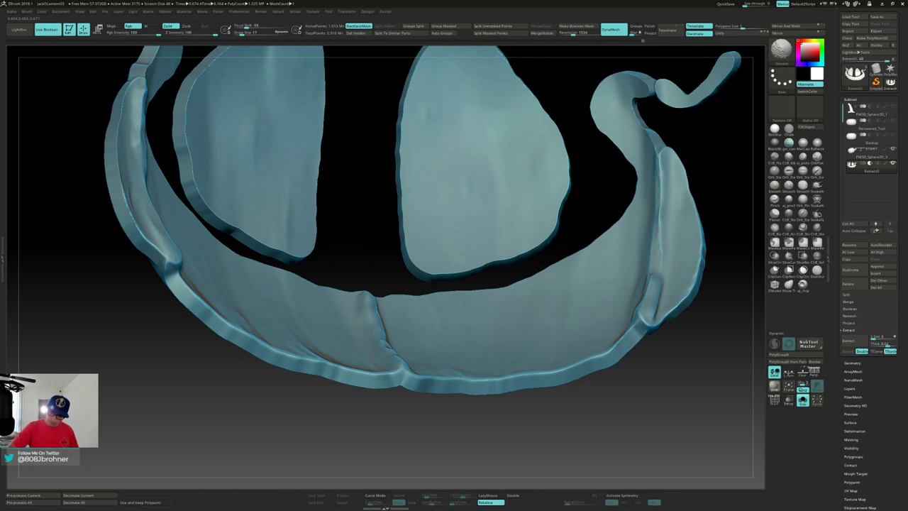
pyautogui.keyDown('shift'); pyautogui.moveTo(129, 215); pyautogui.dragTo(124, 200); pyautogui.keyUp('shift')
pyautogui.moveTo(126, 176)
pyautogui.keyDown('alt'); pyautogui.mouseDown(button='right')
pyautogui.moveTo(144, 242)
pyautogui.moveTo(145, 209)
pyautogui.mouseUp(button='right'); pyautogui.keyUp('alt')
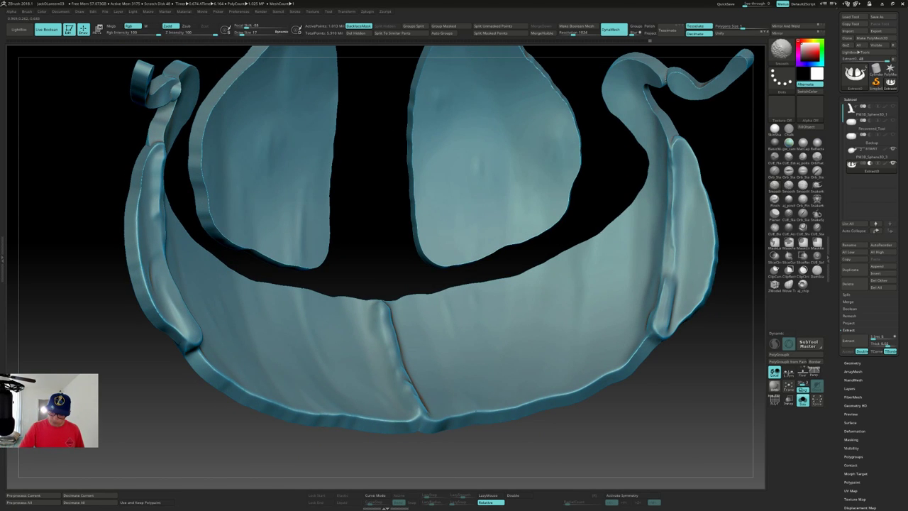
pyautogui.moveTo(106, 167)
pyautogui.mouseDown()
pyautogui.moveTo(100, 171)
pyautogui.moveTo(104, 139)
pyautogui.moveTo(104, 159)
pyautogui.mouseUp()
pyautogui.moveTo(198, 140)
pyautogui.keyDown('alt'); pyautogui.mouseDown()
pyautogui.moveTo(200, 221)
pyautogui.moveTo(179, 203)
pyautogui.moveTo(188, 156)
pyautogui.mouseUp(); pyautogui.keyUp('alt')
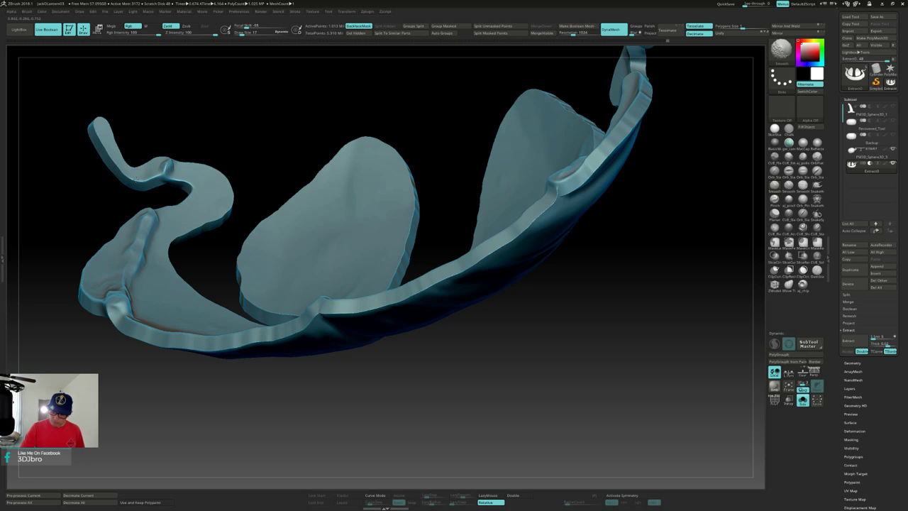
# Set the draw size to 12 and smooth the inner rim of the curl above that mouth corner.
pyautogui.press('s')
pyautogui.moveTo(146, 178); pyautogui.dragTo(142, 178)
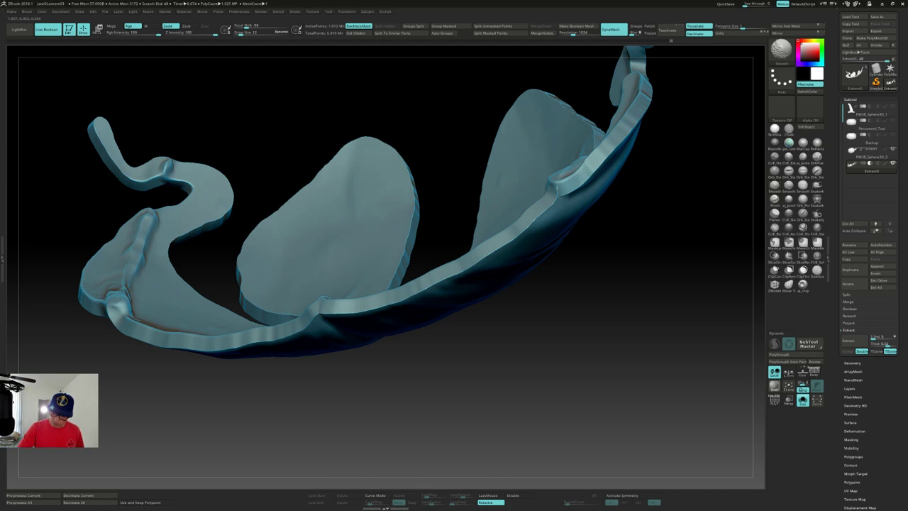
pyautogui.moveTo(157, 172); pyautogui.dragTo(129, 182)
pyautogui.moveTo(110, 143)
pyautogui.keyDown('shift'); pyautogui.mouseDown()
pyautogui.moveTo(111, 131)
pyautogui.moveTo(91, 148)
pyautogui.moveTo(109, 128)
pyautogui.mouseUp(); pyautogui.keyUp('shift')
pyautogui.moveTo(111, 134); pyautogui.dragTo(104, 145)
pyautogui.moveTo(132, 114)
pyautogui.keyDown('alt'); pyautogui.mouseDown()
pyautogui.moveTo(162, 203)
pyautogui.moveTo(146, 216)
pyautogui.moveTo(183, 217)
pyautogui.mouseUp(); pyautogui.keyUp('alt')
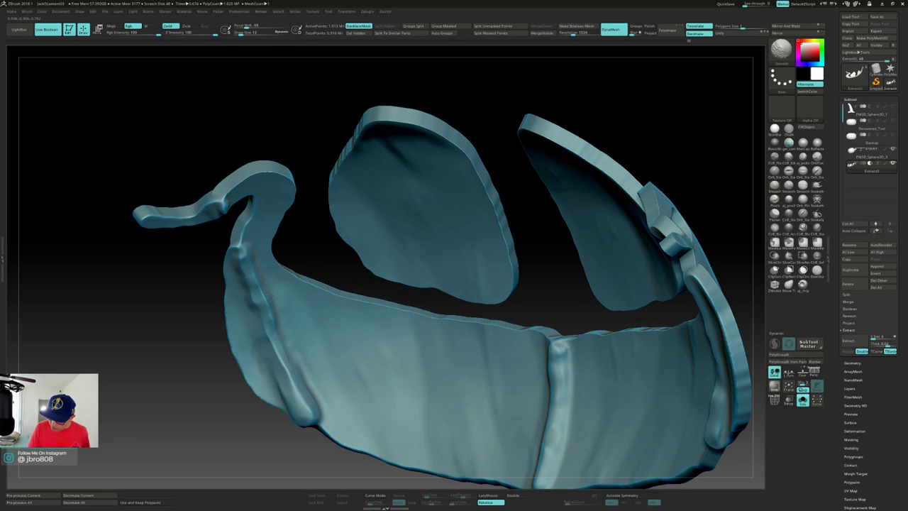
pyautogui.moveTo(245, 177)
pyautogui.keyDown('shift'); pyautogui.mouseDown()
pyautogui.moveTo(275, 173)
pyautogui.moveTo(275, 138)
pyautogui.moveTo(288, 146)
pyautogui.moveTo(293, 186)
pyautogui.moveTo(286, 166)
pyautogui.mouseUp(); pyautogui.keyUp('shift')
pyautogui.keyDown('shift'); pyautogui.moveTo(296, 183); pyautogui.dragTo(298, 190); pyautogui.keyUp('shift')
pyautogui.moveTo(320, 221)
pyautogui.mouseDown()
pyautogui.moveTo(289, 222)
pyautogui.moveTo(308, 223)
pyautogui.moveTo(298, 252)
pyautogui.moveTo(284, 195)
pyautogui.moveTo(305, 213)
pyautogui.moveTo(304, 275)
pyautogui.moveTo(320, 248)
pyautogui.moveTo(323, 257)
pyautogui.mouseUp()
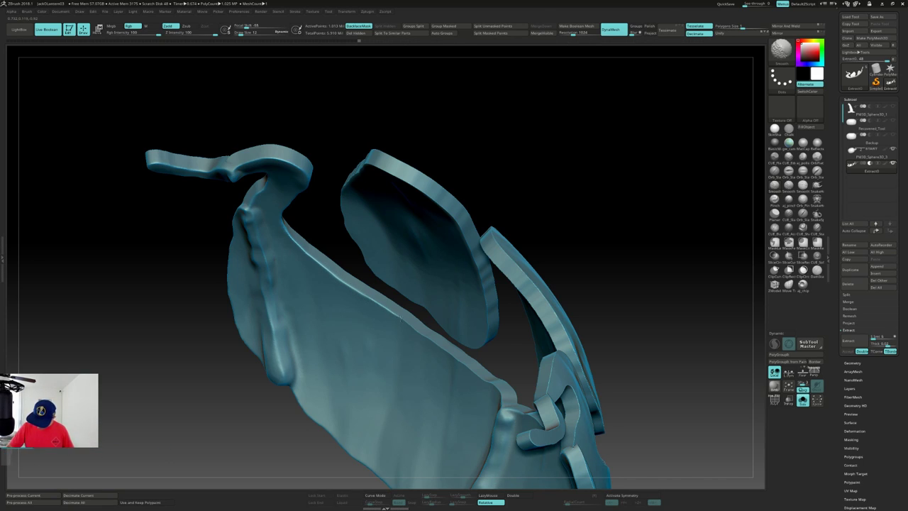
# Smooth the mouth's upper inner rim from the first curl across the center seam.
pyautogui.keyDown('shift'); pyautogui.moveTo(451, 356); pyautogui.dragTo(480, 377); pyautogui.keyUp('shift')
pyautogui.moveTo(476, 371)
pyautogui.mouseDown(button='right')
pyautogui.moveTo(490, 346)
pyautogui.moveTo(492, 355)
pyautogui.mouseUp(button='right')
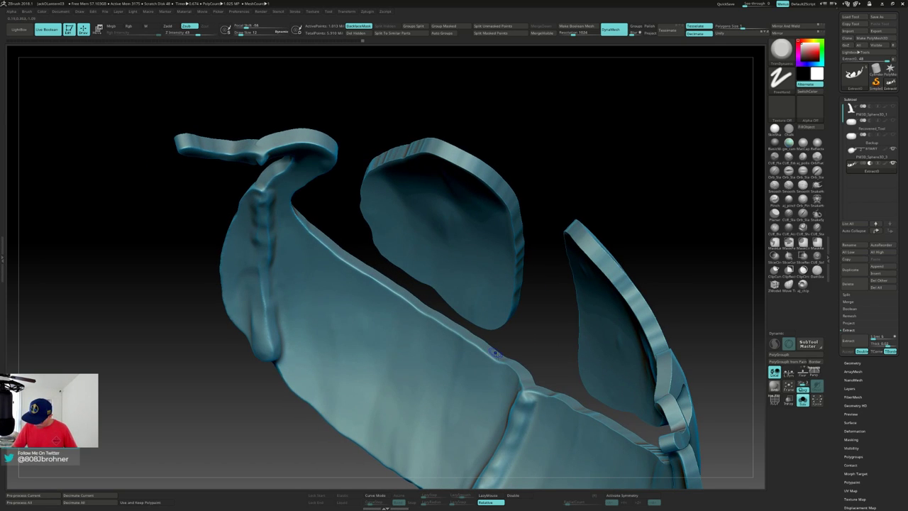
pyautogui.keyDown('shift'); pyautogui.moveTo(491, 355); pyautogui.dragTo(515, 374); pyautogui.keyUp('shift')
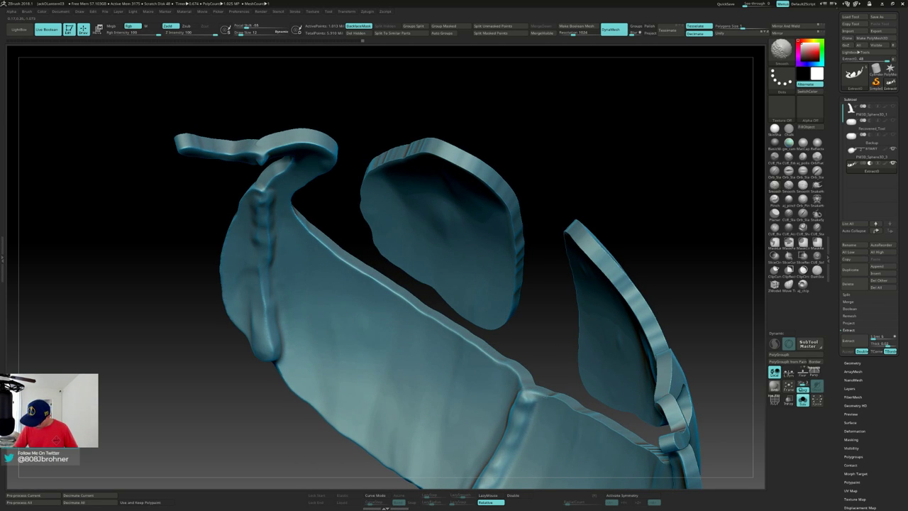
pyautogui.keyDown('shift'); pyautogui.moveTo(576, 411); pyautogui.dragTo(580, 414); pyautogui.keyUp('shift')
pyautogui.moveTo(579, 413)
pyautogui.keyDown('alt'); pyautogui.mouseDown(button='right')
pyautogui.moveTo(508, 330)
pyautogui.moveTo(537, 327)
pyautogui.mouseUp(button='right'); pyautogui.keyUp('alt')
pyautogui.keyDown('shift'); pyautogui.moveTo(502, 316); pyautogui.dragTo(521, 326); pyautogui.keyUp('shift')
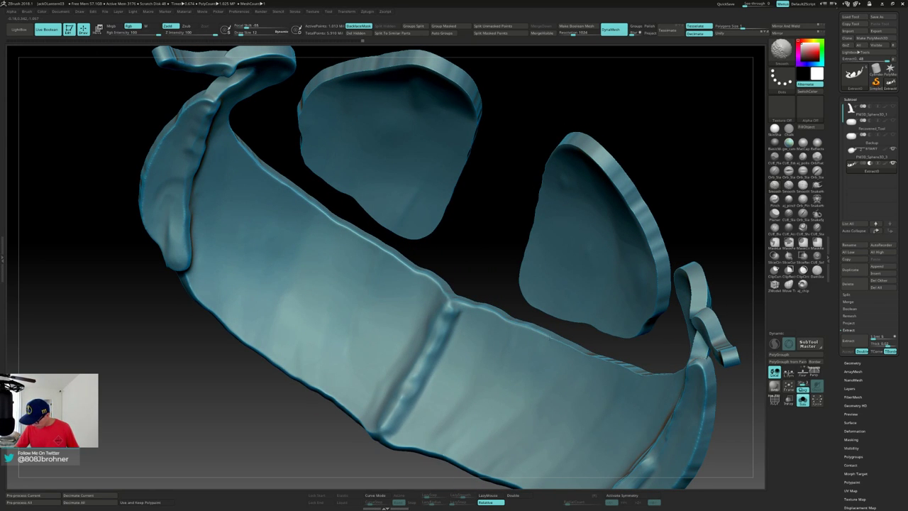
pyautogui.moveTo(586, 355)
pyautogui.mouseDown(button='right')
pyautogui.moveTo(635, 346)
pyautogui.moveTo(624, 363)
pyautogui.moveTo(631, 393)
pyautogui.moveTo(640, 379)
pyautogui.moveTo(534, 340)
pyautogui.moveTo(563, 326)
pyautogui.mouseUp(button='right')
pyautogui.keyDown('shift'); pyautogui.moveTo(529, 322); pyautogui.dragTo(553, 331); pyautogui.keyUp('shift')
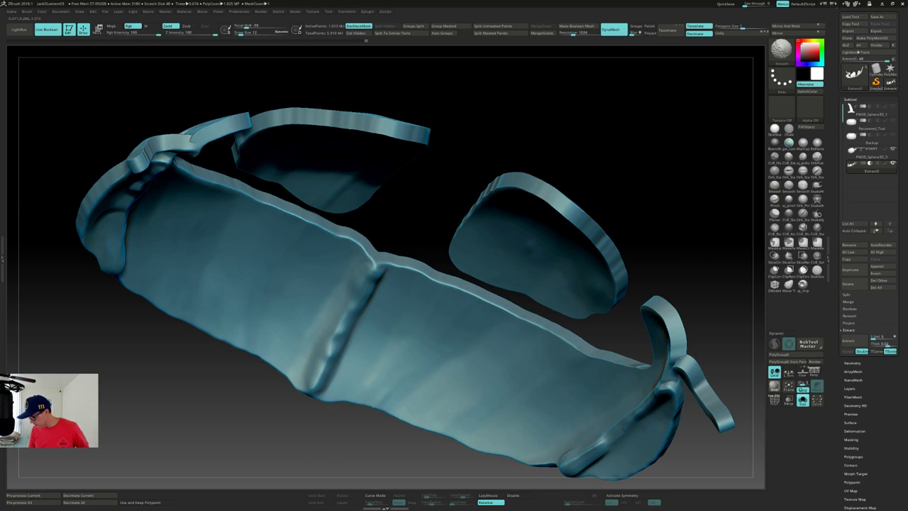
# Smooth the rest of the mouth's upper inner rim up to the curl at the other end.
pyautogui.moveTo(622, 366); pyautogui.dragTo(667, 375, button='right')
pyautogui.keyDown('shift'); pyautogui.moveTo(641, 370); pyautogui.dragTo(657, 373); pyautogui.keyUp('shift')
pyautogui.moveTo(653, 374)
pyautogui.mouseDown(button='right')
pyautogui.moveTo(675, 396)
pyautogui.moveTo(531, 366)
pyautogui.mouseUp(button='right')
pyautogui.keyDown('shift'); pyautogui.moveTo(560, 336); pyautogui.dragTo(573, 337); pyautogui.keyUp('shift')
pyautogui.moveTo(562, 331)
pyautogui.mouseDown(button='right')
pyautogui.moveTo(575, 349)
pyautogui.moveTo(567, 344)
pyautogui.mouseUp(button='right')
pyautogui.keyDown('shift'); pyautogui.moveTo(556, 337); pyautogui.dragTo(563, 341); pyautogui.keyUp('shift')
pyautogui.moveTo(565, 340)
pyautogui.mouseDown(button='right')
pyautogui.moveTo(615, 342)
pyautogui.moveTo(576, 337)
pyautogui.moveTo(596, 331)
pyautogui.moveTo(583, 332)
pyautogui.moveTo(586, 311)
pyautogui.mouseUp(button='right')
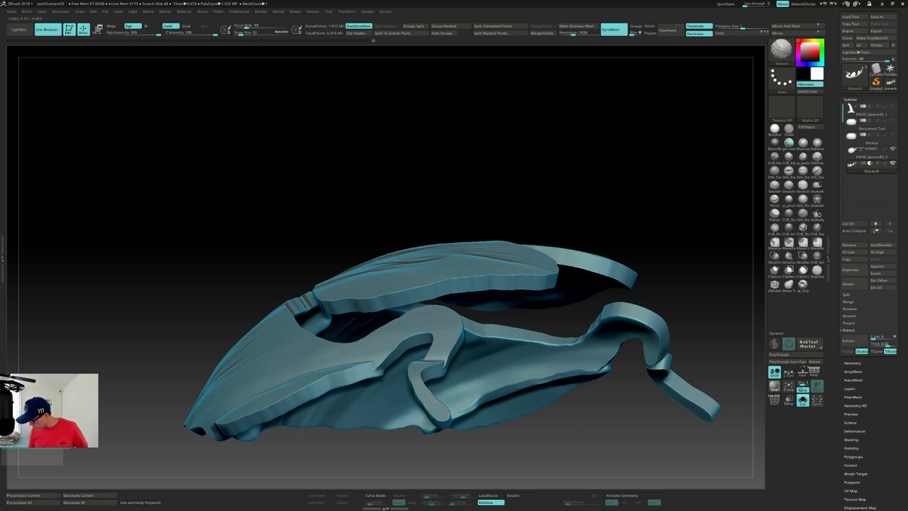
pyautogui.keyDown('shift'); pyautogui.moveTo(648, 327); pyautogui.dragTo(654, 330); pyautogui.keyUp('shift')
# Smooth the inner rim of the second curl and its tail, working around the bend.
pyautogui.moveTo(657, 348); pyautogui.dragTo(652, 329, button='right')
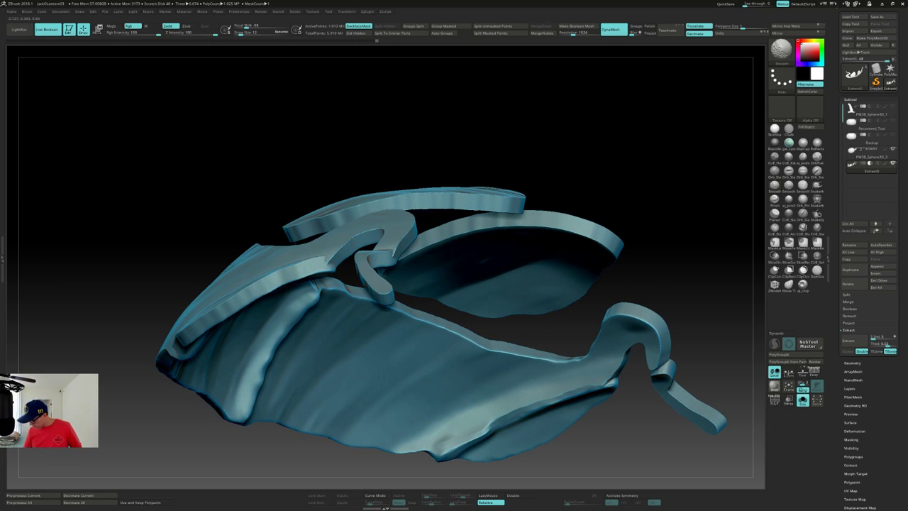
pyautogui.moveTo(662, 363); pyautogui.dragTo(671, 282, button='right')
pyautogui.keyDown('shift'); pyautogui.moveTo(660, 346); pyautogui.dragTo(653, 371); pyautogui.keyUp('shift')
pyautogui.moveTo(653, 371)
pyautogui.mouseDown(button='right')
pyautogui.moveTo(658, 342)
pyautogui.moveTo(632, 361)
pyautogui.mouseUp(button='right')
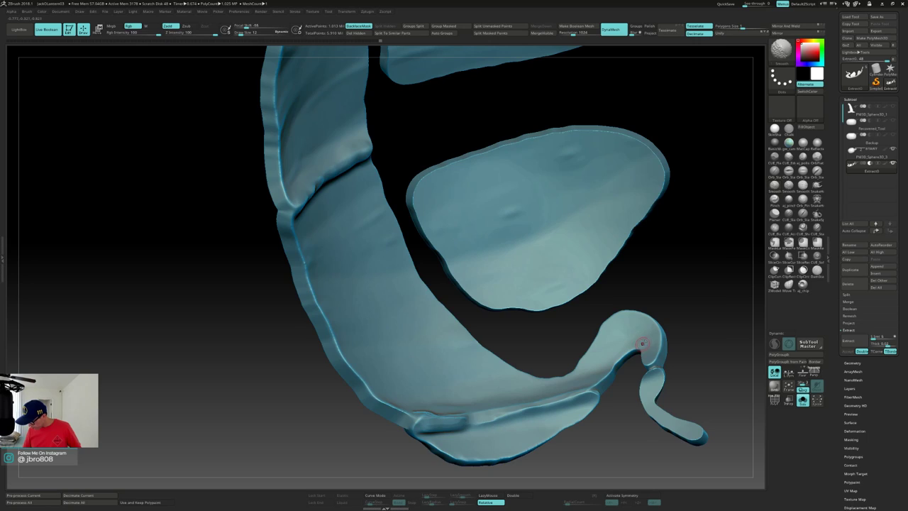
pyautogui.moveTo(633, 350); pyautogui.dragTo(644, 352)
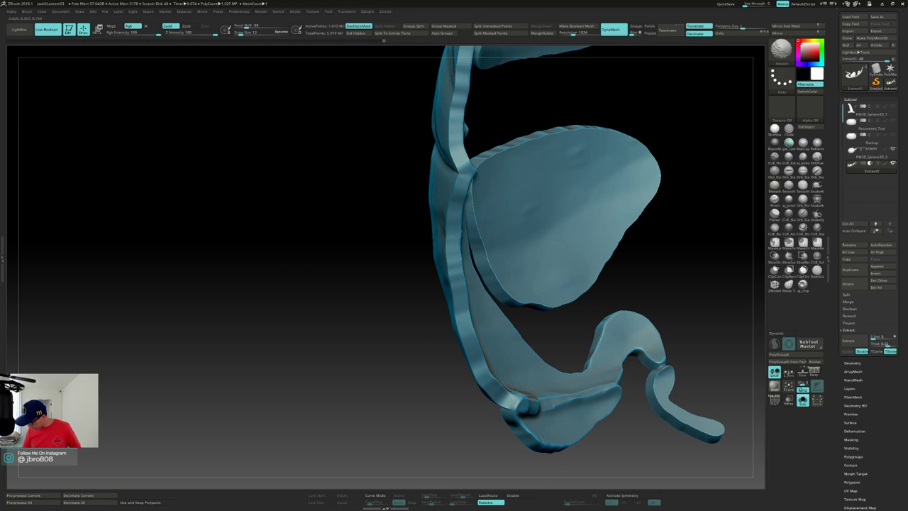
pyautogui.keyDown('alt'); pyautogui.moveTo(661, 398); pyautogui.dragTo(601, 340, button='right'); pyautogui.keyUp('alt')
pyautogui.moveTo(654, 371)
pyautogui.mouseDown(button='right')
pyautogui.moveTo(615, 368)
pyautogui.moveTo(654, 366)
pyautogui.moveTo(642, 363)
pyautogui.mouseUp(button='right')
pyautogui.keyDown('shift'); pyautogui.moveTo(644, 342); pyautogui.dragTo(634, 303); pyautogui.keyUp('shift')
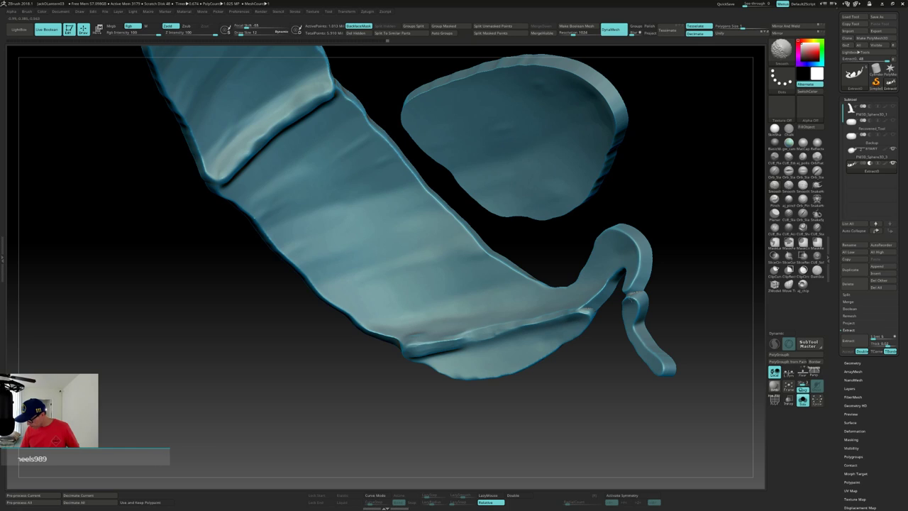
# Smooth the inner rim of the eye piece next to the second curl all the way around.
pyautogui.keyDown('alt'); pyautogui.moveTo(617, 181); pyautogui.dragTo(618, 207, button='right'); pyautogui.keyUp('alt')
pyautogui.press('shift')
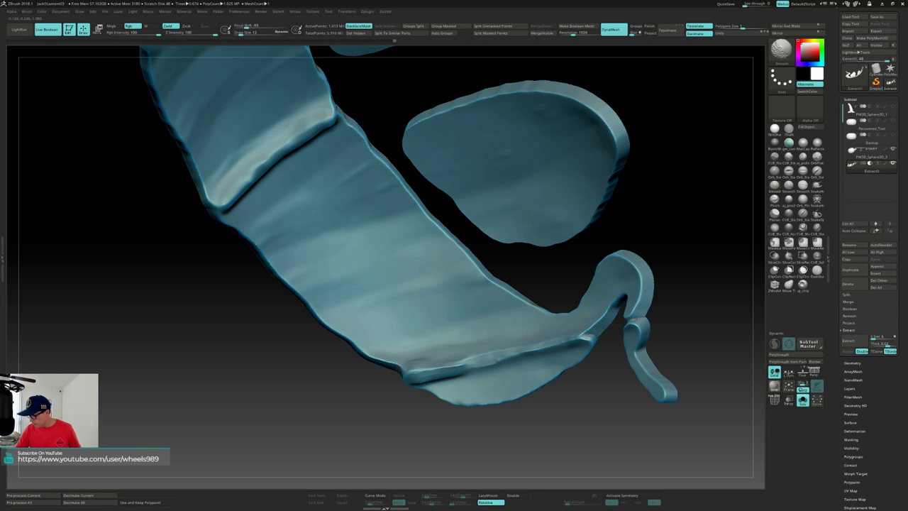
pyautogui.moveTo(613, 158); pyautogui.dragTo(615, 196, button='right')
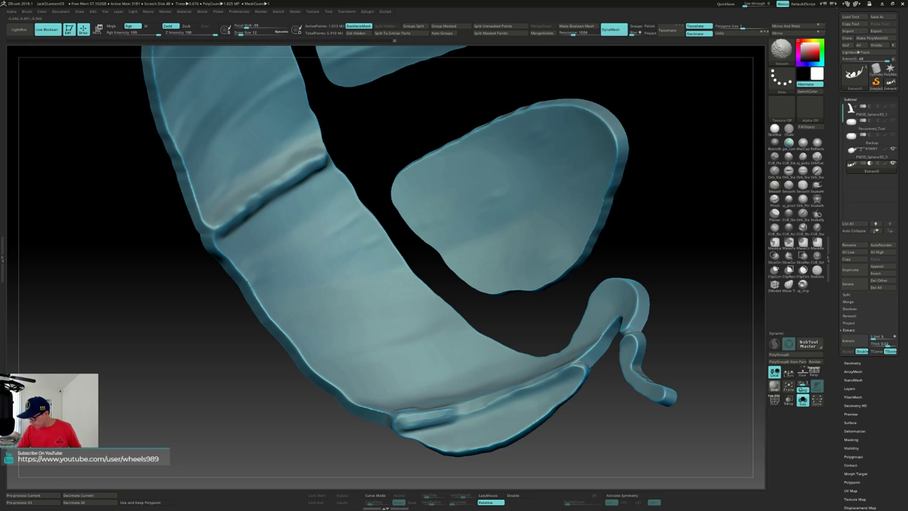
pyautogui.moveTo(586, 245); pyautogui.dragTo(594, 217, button='right')
pyautogui.moveTo(595, 221)
pyautogui.keyDown('shift'); pyautogui.mouseDown()
pyautogui.moveTo(566, 270)
pyautogui.moveTo(543, 286)
pyautogui.mouseUp(); pyautogui.keyUp('shift')
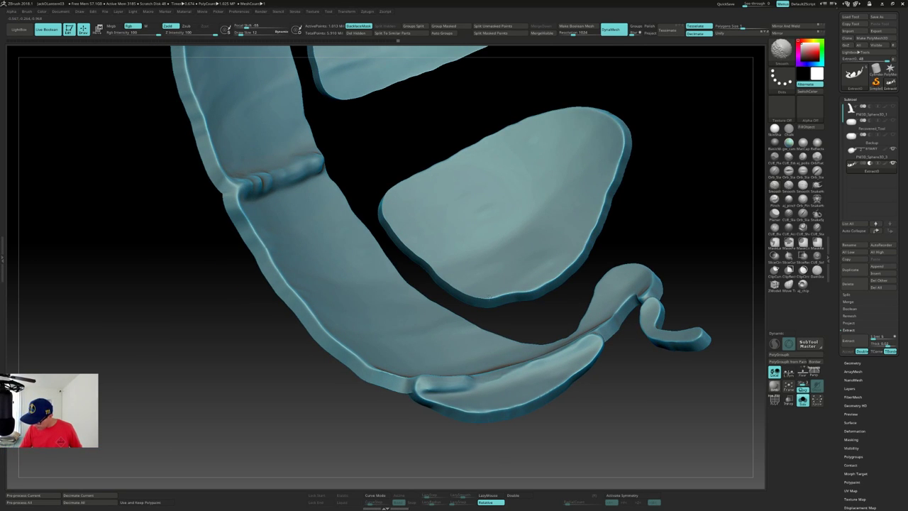
pyautogui.keyDown('shift'); pyautogui.moveTo(388, 228); pyautogui.dragTo(386, 214); pyautogui.keyUp('shift')
pyautogui.moveTo(393, 207); pyautogui.dragTo(409, 221, button='right')
pyautogui.keyDown('shift'); pyautogui.moveTo(396, 184); pyautogui.dragTo(399, 179); pyautogui.keyUp('shift')
pyautogui.moveTo(419, 139)
pyautogui.keyDown('alt'); pyautogui.mouseDown(button='right')
pyautogui.moveTo(430, 241)
pyautogui.moveTo(415, 210)
pyautogui.mouseUp(button='right'); pyautogui.keyUp('alt')
pyautogui.press('shift')
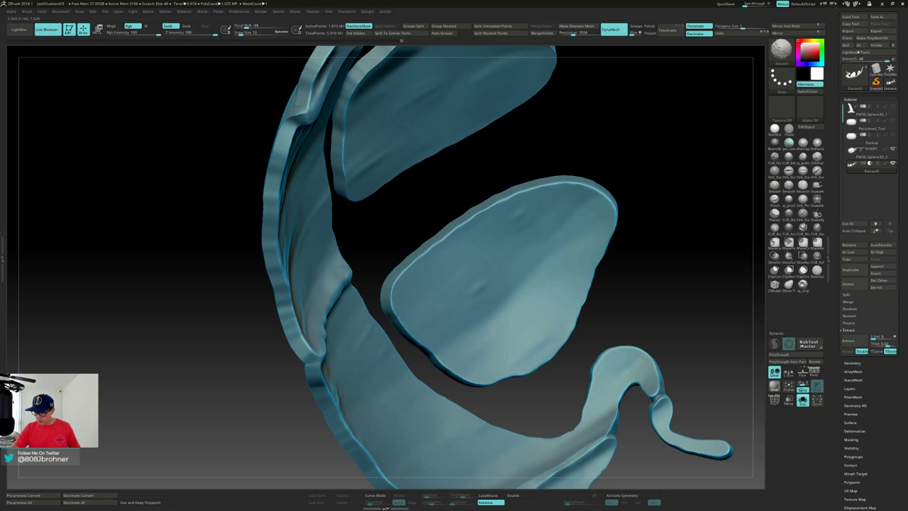
# Smooth the inner rim of the other eye piece along its sides and narrow end.
pyautogui.moveTo(354, 217); pyautogui.dragTo(345, 167, button='right')
pyautogui.keyDown('shift'); pyautogui.moveTo(350, 207); pyautogui.dragTo(351, 198); pyautogui.keyUp('shift')
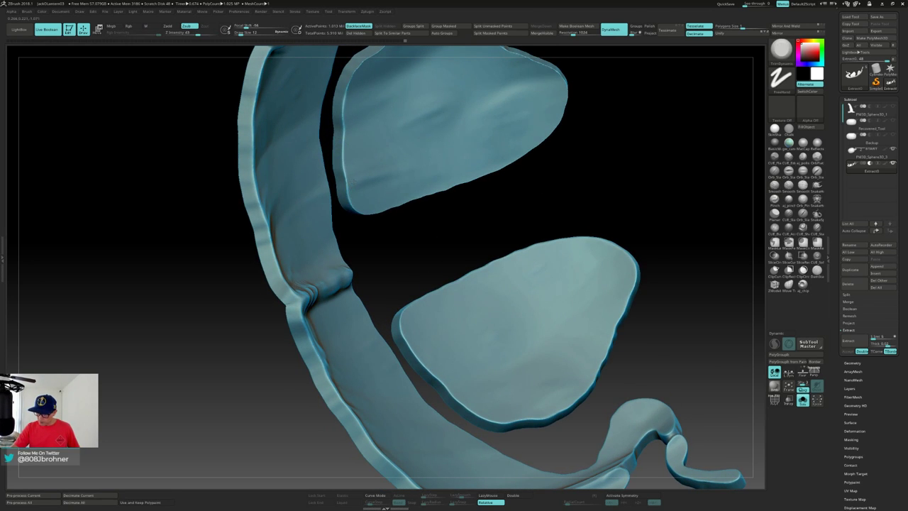
pyautogui.moveTo(353, 183); pyautogui.dragTo(344, 146, button='right')
pyautogui.moveTo(423, 215)
pyautogui.mouseDown(button='right')
pyautogui.moveTo(397, 195)
pyautogui.moveTo(399, 205)
pyautogui.mouseUp(button='right')
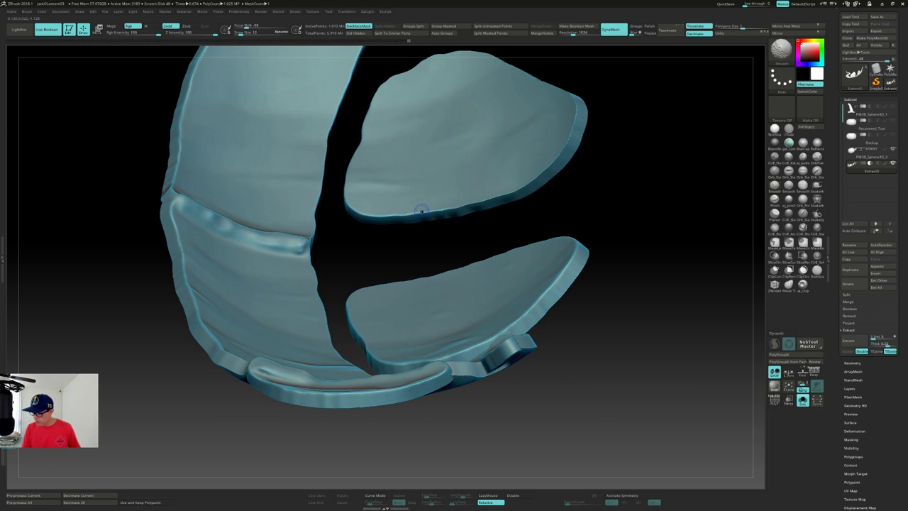
pyautogui.moveTo(522, 183)
pyautogui.keyDown('shift'); pyautogui.mouseDown()
pyautogui.moveTo(568, 139)
pyautogui.moveTo(576, 109)
pyautogui.mouseUp(); pyautogui.keyUp('shift')
pyautogui.moveTo(557, 122); pyautogui.dragTo(554, 175, button='right')
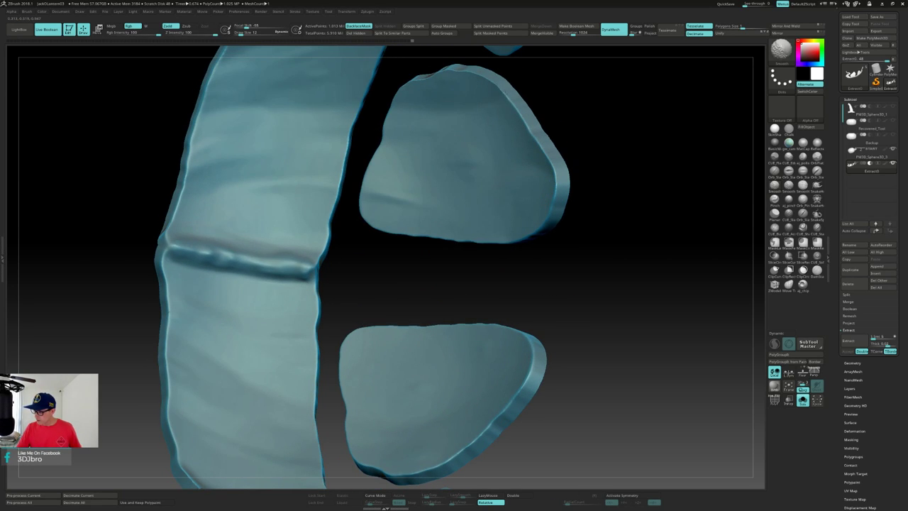
pyautogui.keyDown('shift'); pyautogui.moveTo(505, 95); pyautogui.dragTo(495, 84); pyautogui.keyUp('shift')
pyautogui.moveTo(498, 92); pyautogui.dragTo(542, 108, button='right')
pyautogui.keyDown('shift'); pyautogui.moveTo(498, 85); pyautogui.dragTo(456, 71); pyautogui.keyUp('shift')
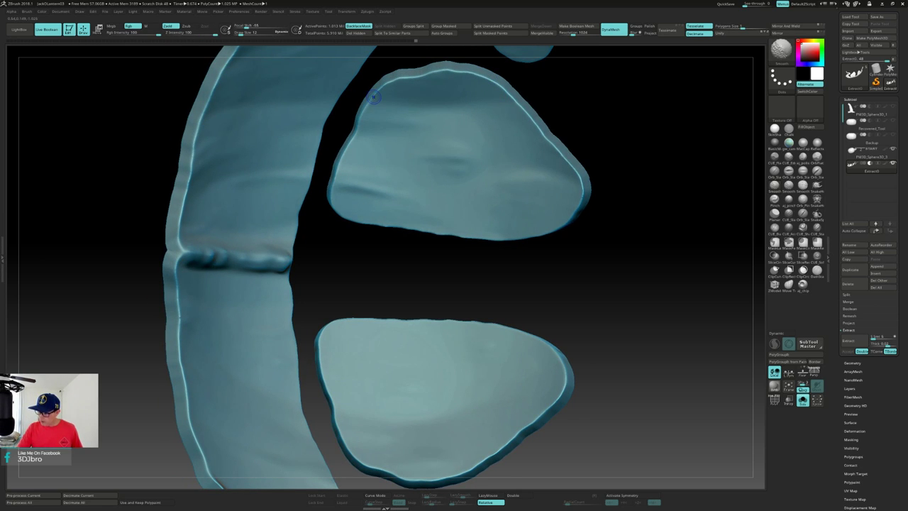
# Re-DynaMesh the face subtool and show the whole pumpkin to check the carved face from the front.
pyautogui.keyDown('ctrl'); pyautogui.moveTo(662, 186); pyautogui.dragTo(647, 275); pyautogui.keyUp('ctrl')
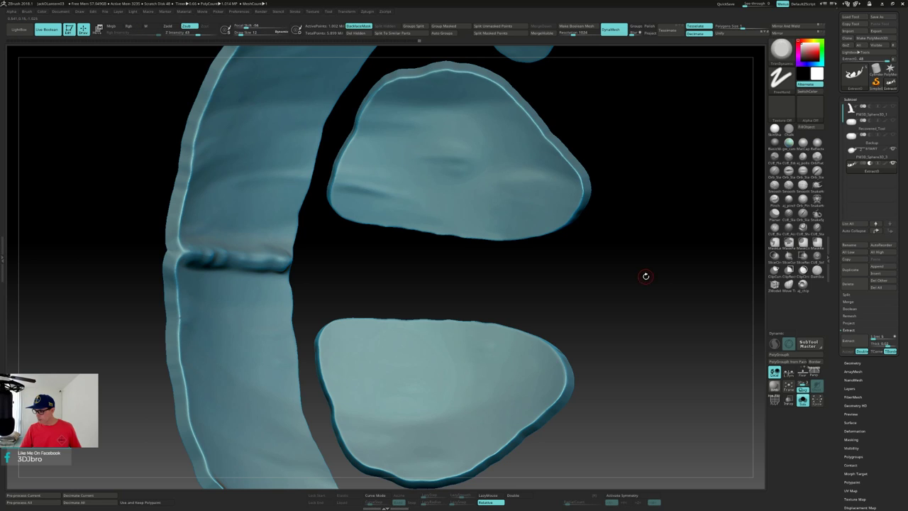
pyautogui.moveTo(638, 259); pyautogui.dragTo(659, 305, button='right')
pyautogui.hotkey('alt', 's')
pyautogui.keyDown('alt'); pyautogui.moveTo(704, 221); pyautogui.dragTo(610, 241, button='right'); pyautogui.keyUp('alt')
pyautogui.moveTo(655, 200); pyautogui.dragTo(643, 332, button='right')
pyautogui.moveTo(644, 286); pyautogui.dragTo(646, 298, button='right')
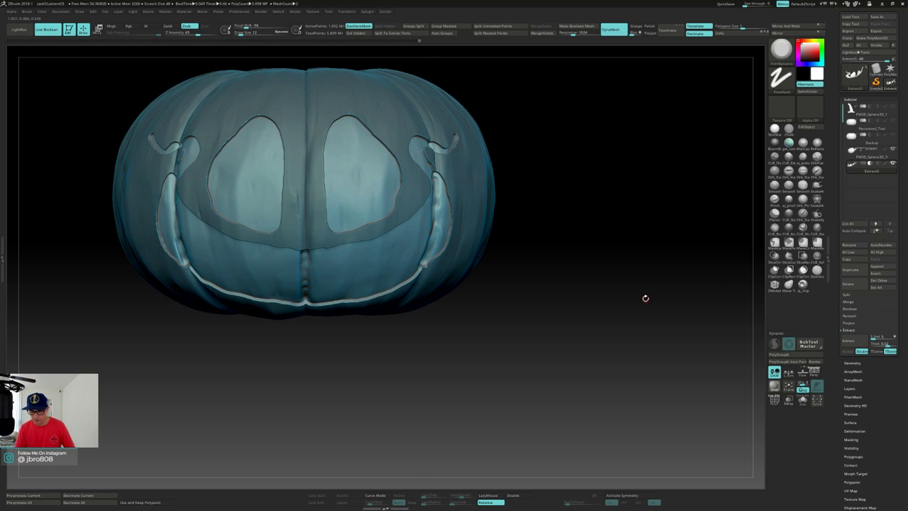
# Isolate the face subtool again and inspect its front, thickness and inner seams from several angles.
pyautogui.moveTo(642, 298); pyautogui.dragTo(660, 287)
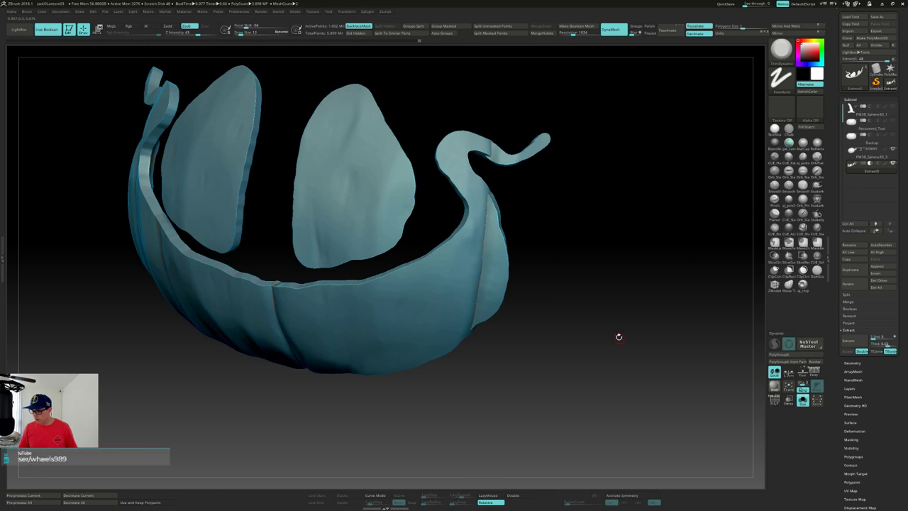
pyautogui.moveTo(618, 336); pyautogui.dragTo(593, 335)
pyautogui.keyDown('ctrl'); pyautogui.moveTo(640, 272); pyautogui.dragTo(626, 328); pyautogui.keyUp('ctrl')
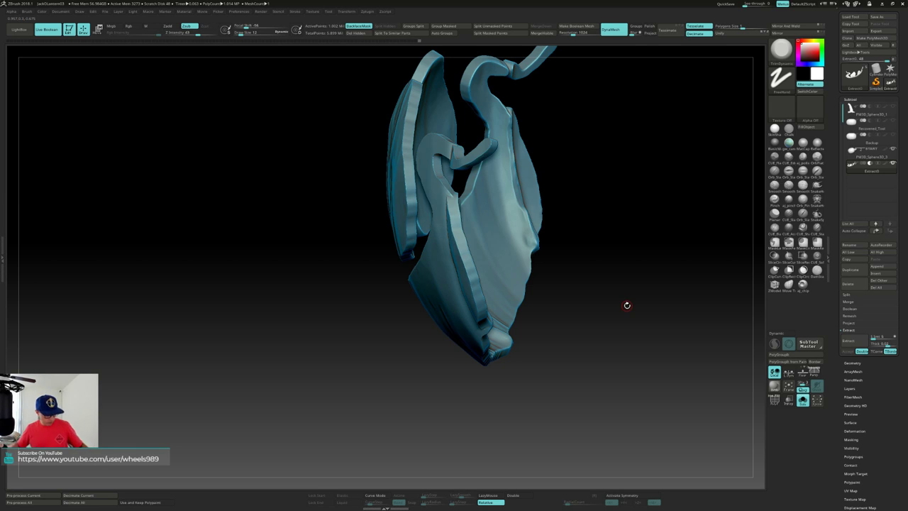
pyautogui.moveTo(613, 275)
pyautogui.mouseDown()
pyautogui.moveTo(577, 266)
pyautogui.moveTo(577, 280)
pyautogui.mouseUp()
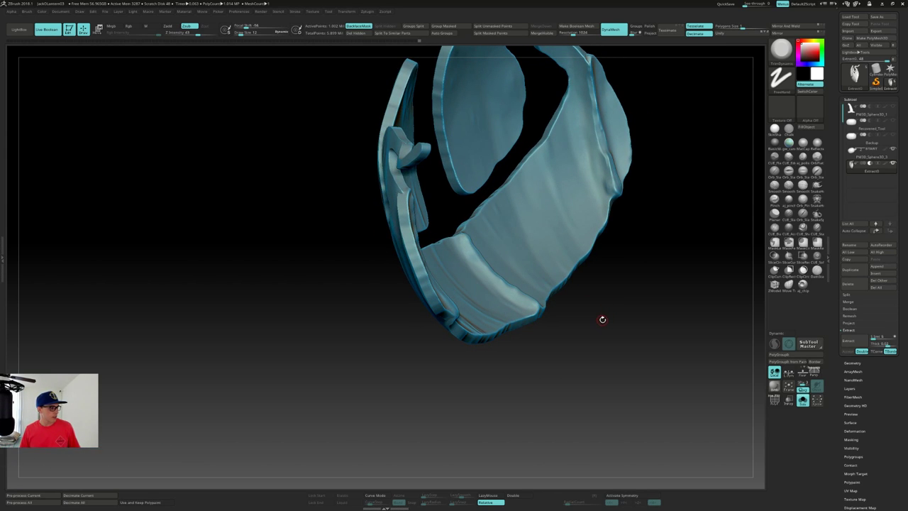
# Enlarge the TrimDynamic brush and flatten the upper part of the right eye piece's long straight edge, seen from inside the face.
pyautogui.moveTo(604, 315); pyautogui.dragTo(609, 305)
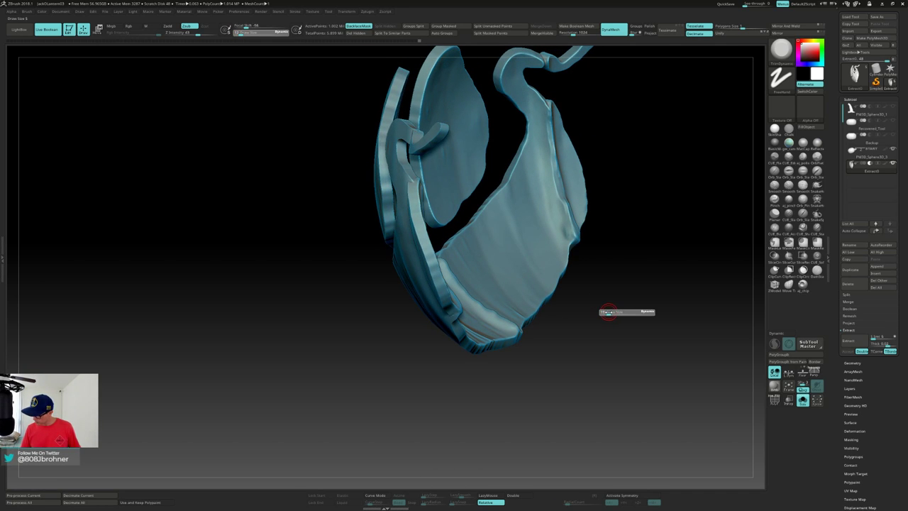
pyautogui.keyDown('alt'); pyautogui.moveTo(608, 312); pyautogui.dragTo(527, 324); pyautogui.keyUp('alt')
pyautogui.moveTo(369, 319); pyautogui.dragTo(414, 253)
pyautogui.moveTo(413, 252)
pyautogui.keyDown('alt'); pyautogui.mouseDown(button='right')
pyautogui.moveTo(383, 283)
pyautogui.moveTo(384, 251)
pyautogui.mouseUp(button='right'); pyautogui.keyUp('alt')
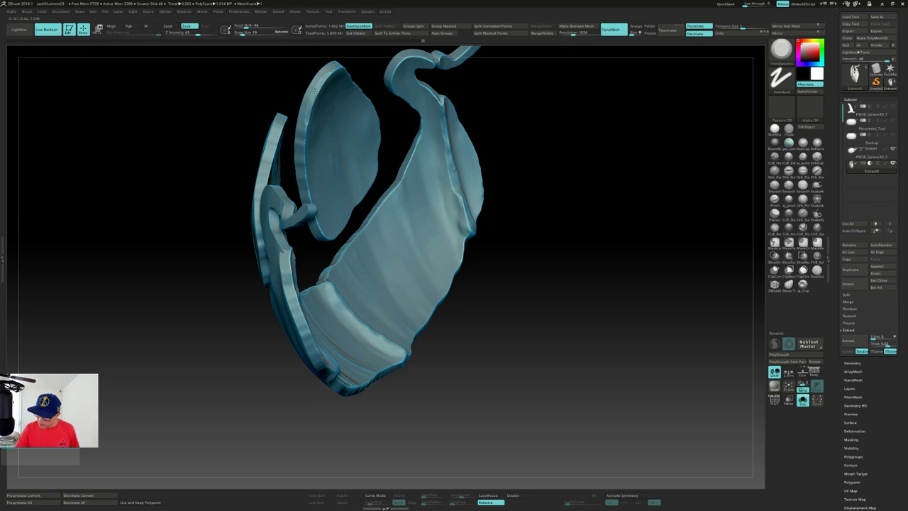
pyautogui.moveTo(324, 109); pyautogui.dragTo(308, 113, button='right')
pyautogui.press('s')
pyautogui.moveTo(308, 113); pyautogui.dragTo(313, 112)
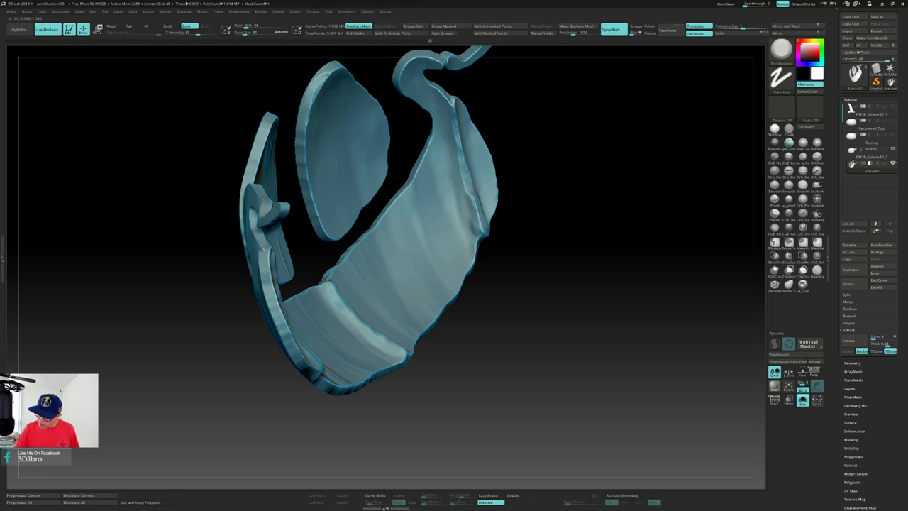
pyautogui.moveTo(313, 96); pyautogui.dragTo(299, 83, button='right')
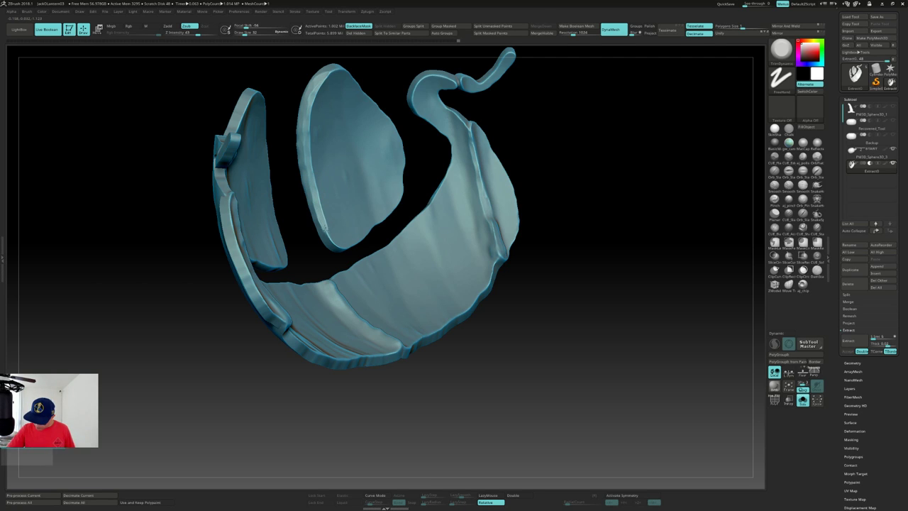
# Flatten the same eye piece's edge wall around its lower corner and up the long side to the tip.
pyautogui.moveTo(320, 234)
pyautogui.mouseDown(button='right')
pyautogui.moveTo(328, 205)
pyautogui.moveTo(318, 179)
pyautogui.mouseUp(button='right')
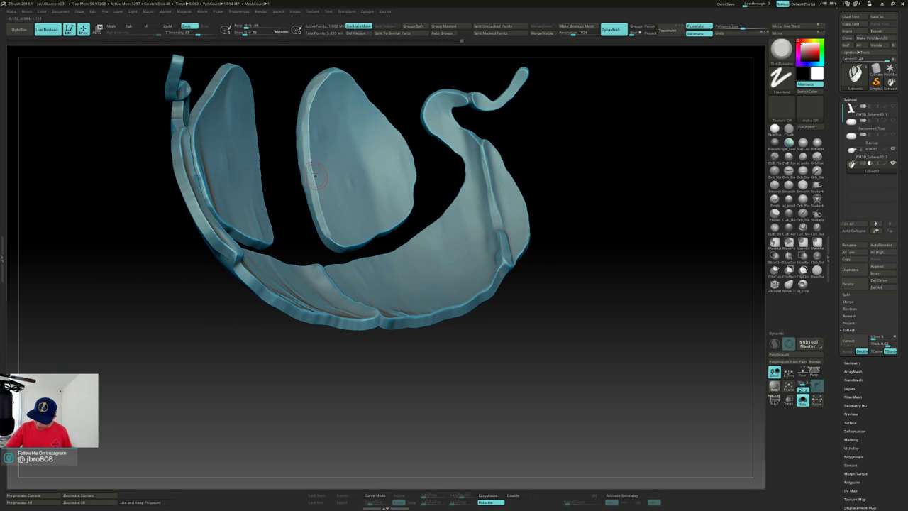
pyautogui.moveTo(326, 232); pyautogui.dragTo(351, 250)
pyautogui.moveTo(340, 248); pyautogui.dragTo(309, 207, button='right')
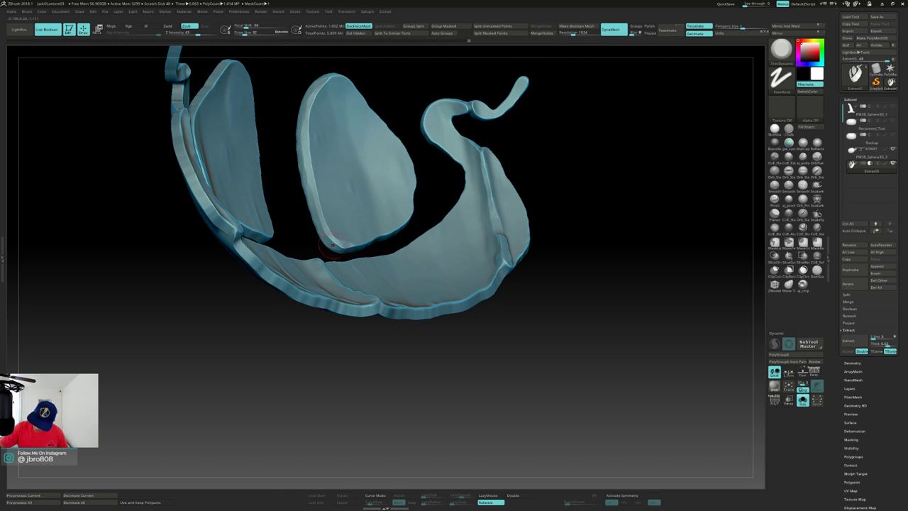
pyautogui.moveTo(352, 174); pyautogui.dragTo(306, 163, button='right')
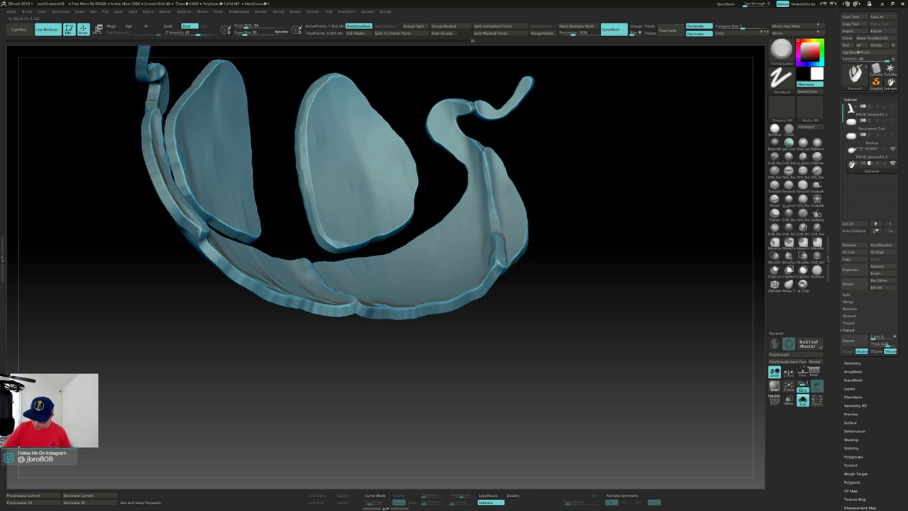
pyautogui.moveTo(314, 96); pyautogui.dragTo(342, 72)
# Smooth the dented spot on the eye piece's top rim, re-DynaMeshing the face subtool between strokes.
pyautogui.moveTo(343, 71)
pyautogui.mouseDown(button='right')
pyautogui.moveTo(360, 81)
pyautogui.moveTo(365, 108)
pyautogui.moveTo(359, 166)
pyautogui.mouseUp(button='right')
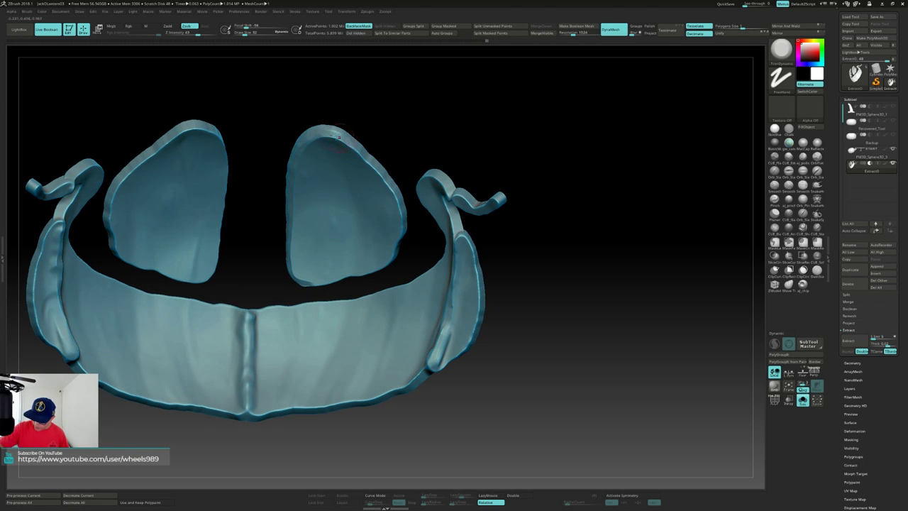
pyautogui.moveTo(343, 139)
pyautogui.mouseDown(button='right')
pyautogui.moveTo(325, 128)
pyautogui.moveTo(336, 140)
pyautogui.mouseUp(button='right')
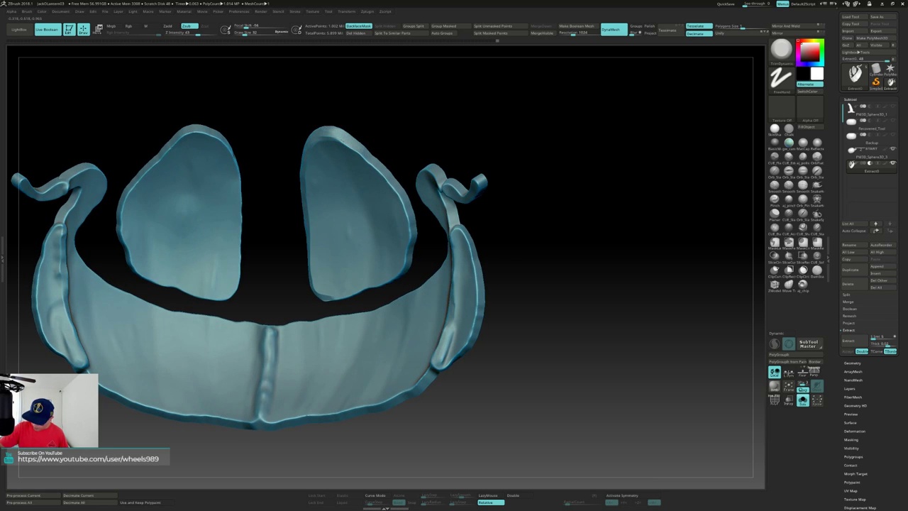
pyautogui.keyDown('shift'); pyautogui.moveTo(339, 136); pyautogui.dragTo(344, 140); pyautogui.keyUp('shift')
pyautogui.keyDown('ctrl'); pyautogui.moveTo(393, 103); pyautogui.dragTo(420, 134); pyautogui.keyUp('ctrl')
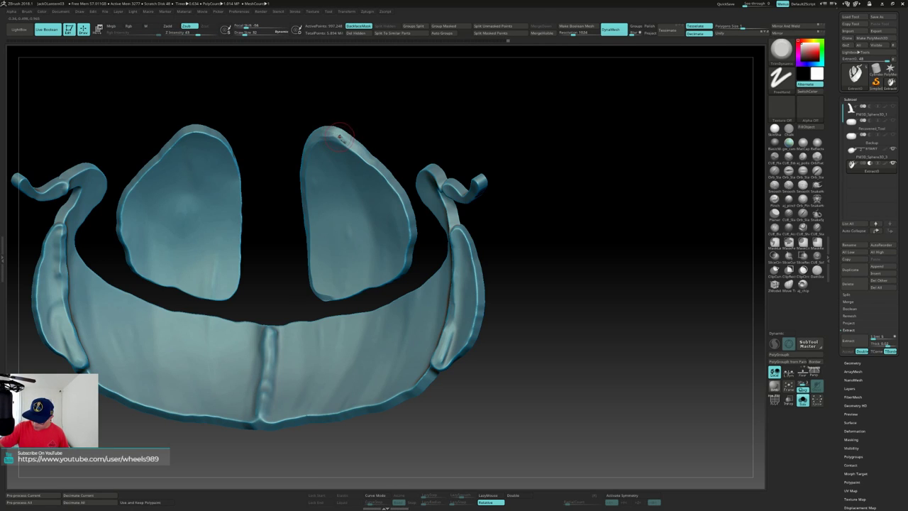
pyautogui.keyDown('ctrl'); pyautogui.moveTo(385, 105); pyautogui.dragTo(421, 139); pyautogui.keyUp('ctrl')
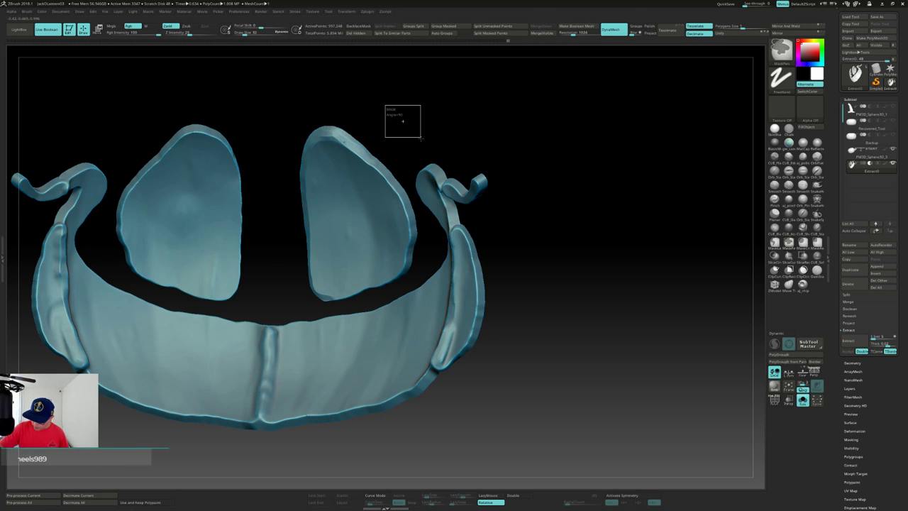
pyautogui.keyDown('shift'); pyautogui.moveTo(337, 132); pyautogui.dragTo(357, 149); pyautogui.keyUp('shift')
pyautogui.keyDown('ctrl'); pyautogui.moveTo(367, 105); pyautogui.dragTo(405, 143); pyautogui.keyUp('ctrl')
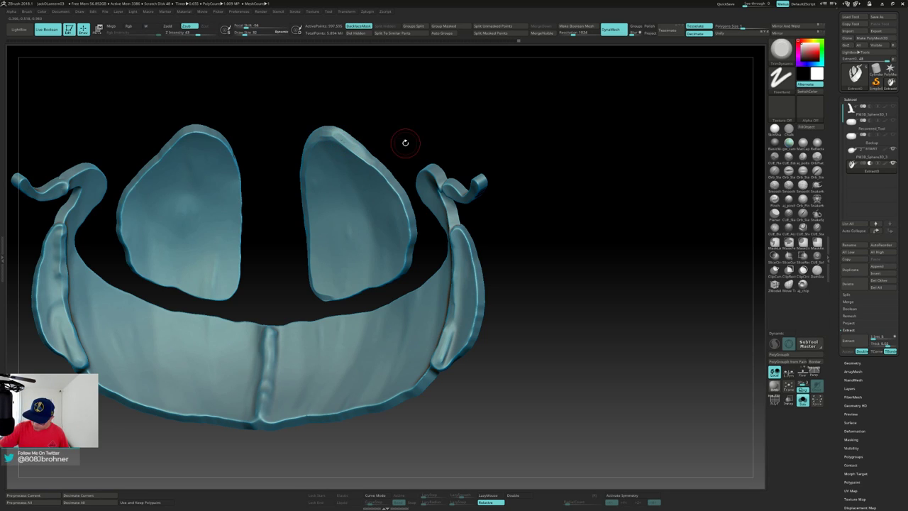
# Trim the eye piece's top rim and upper outer edge flat, and re-DynaMesh the face subtool.
pyautogui.moveTo(337, 135); pyautogui.dragTo(347, 143)
pyautogui.keyDown('ctrl'); pyautogui.moveTo(358, 99); pyautogui.dragTo(387, 125); pyautogui.keyUp('ctrl')
pyautogui.moveTo(378, 106); pyautogui.dragTo(336, 120)
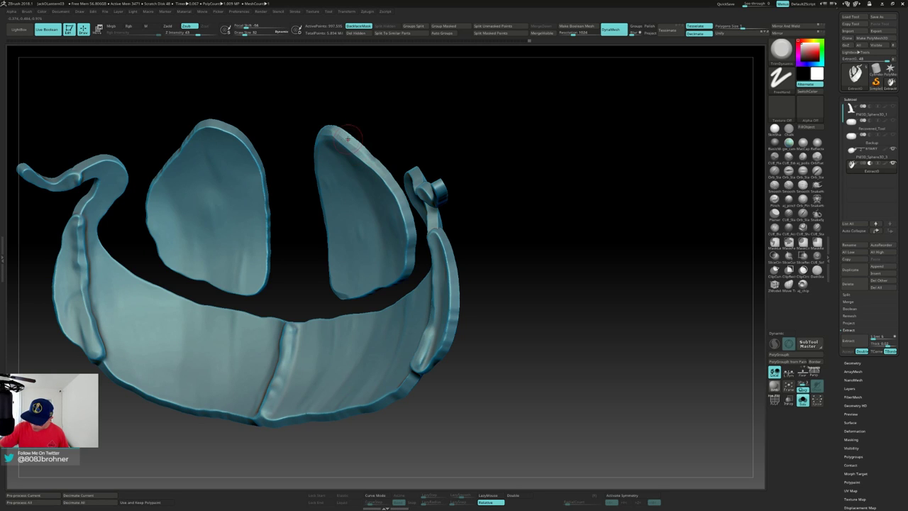
pyautogui.moveTo(390, 144); pyautogui.dragTo(426, 145)
pyautogui.moveTo(372, 156); pyautogui.dragTo(386, 180)
pyautogui.keyDown('ctrl'); pyautogui.moveTo(383, 121); pyautogui.dragTo(409, 158); pyautogui.keyUp('ctrl')
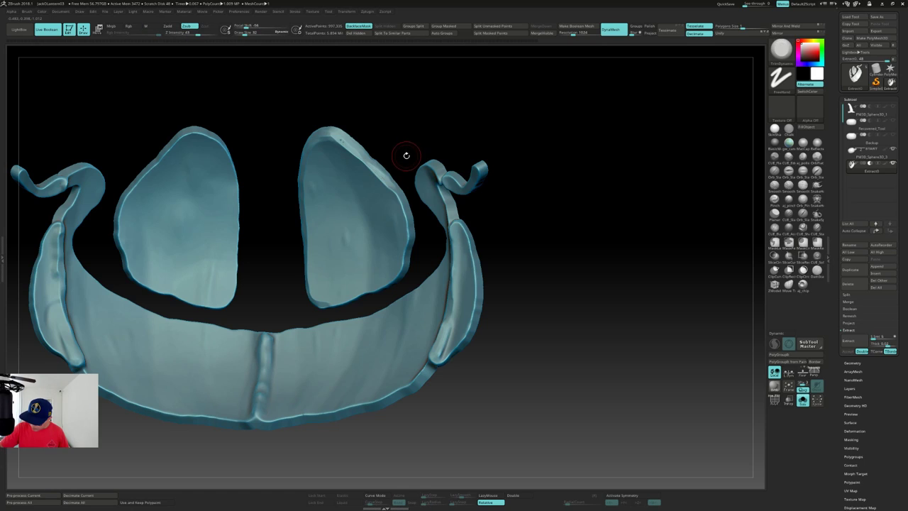
# Smooth the sloping part of the eye piece's top rim and rebuild the mesh with repeated DynaMesh updates.
pyautogui.moveTo(342, 141)
pyautogui.keyDown('shift'); pyautogui.mouseDown()
pyautogui.moveTo(368, 166)
pyautogui.moveTo(365, 156)
pyautogui.mouseUp(); pyautogui.keyUp('shift')
pyautogui.keyDown('ctrl'); pyautogui.moveTo(375, 108); pyautogui.dragTo(405, 146); pyautogui.keyUp('ctrl')
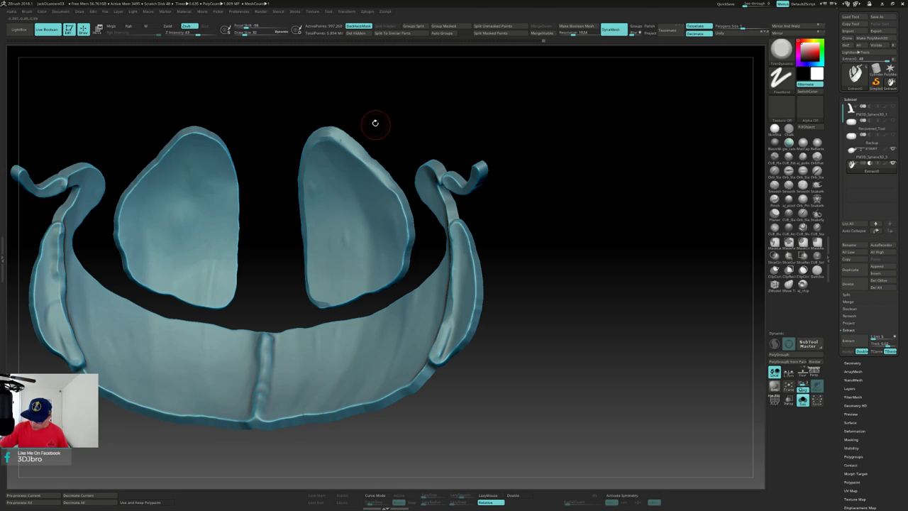
pyautogui.press('ctrl')
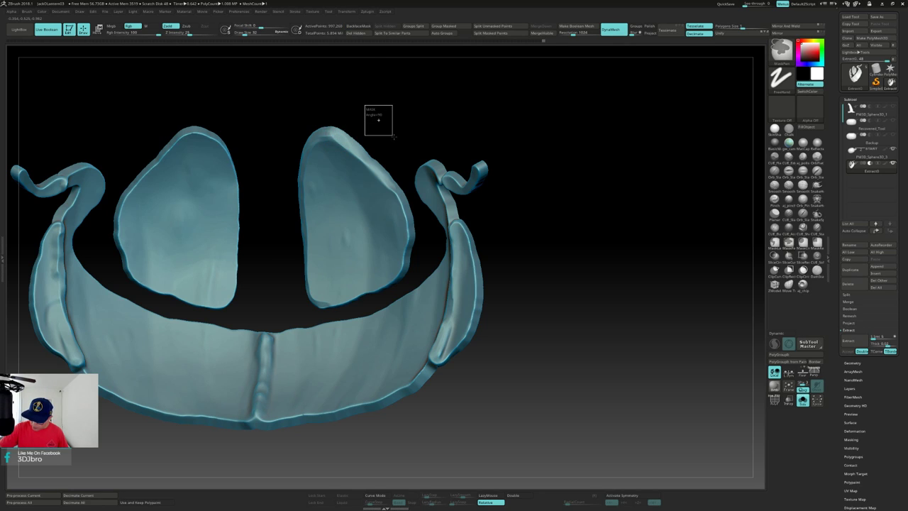
pyautogui.keyDown('ctrl'); pyautogui.moveTo(395, 139); pyautogui.dragTo(396, 140); pyautogui.keyUp('ctrl')
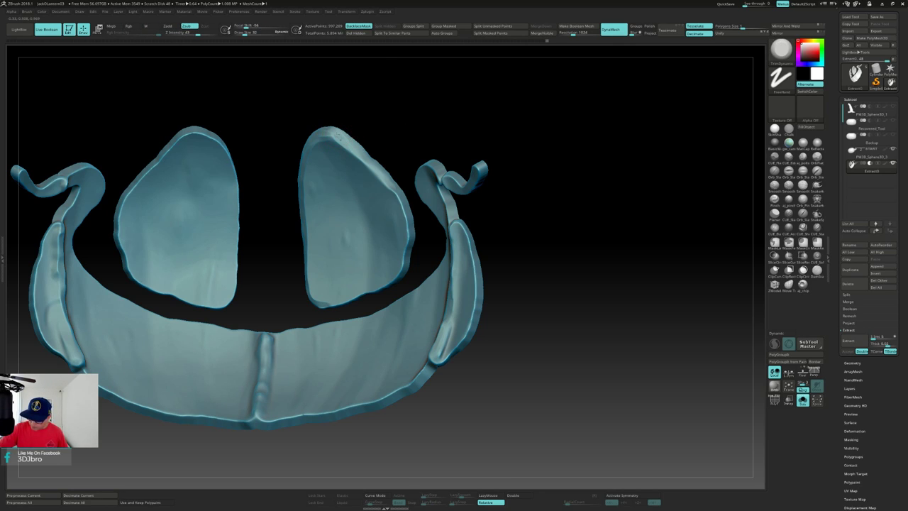
pyautogui.press('ctrl')
pyautogui.keyDown('ctrl'); pyautogui.moveTo(396, 138); pyautogui.dragTo(398, 140); pyautogui.keyUp('ctrl')
# Turn on BackfaceMask for the Inflate brush and build up the dent on the eye piece's top rim, leaving the mesh unmasked.
pyautogui.press('shift')
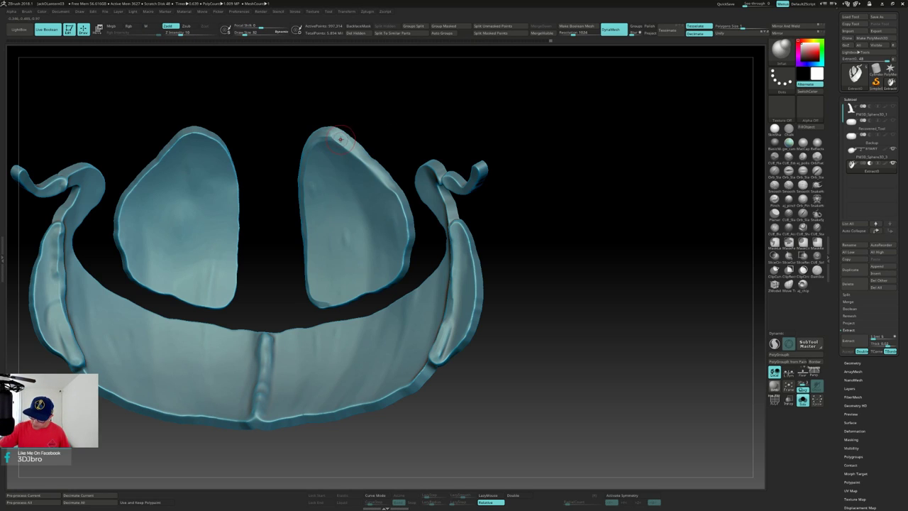
pyautogui.click(358, 27)
pyautogui.moveTo(348, 136); pyautogui.dragTo(339, 139)
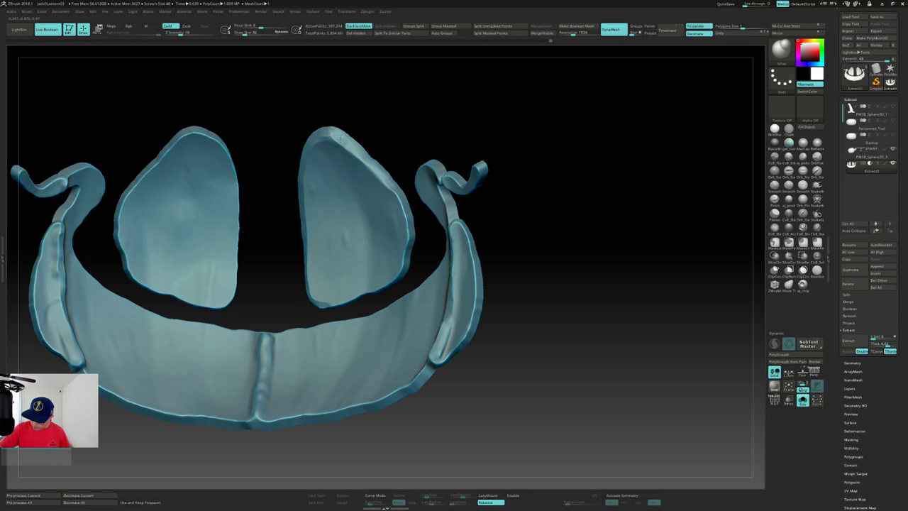
pyautogui.keyDown('ctrl'); pyautogui.click(365, 104); pyautogui.keyUp('ctrl')
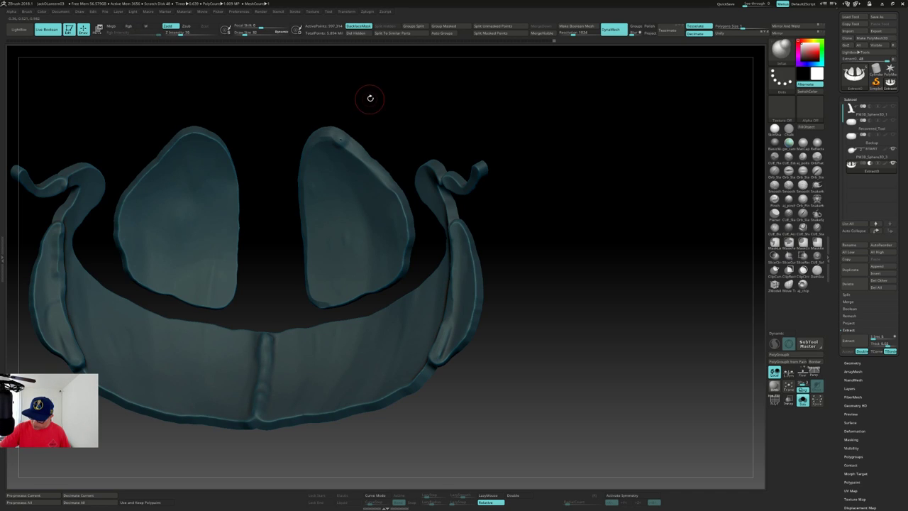
pyautogui.keyDown('ctrl'); pyautogui.click(375, 103); pyautogui.keyUp('ctrl')
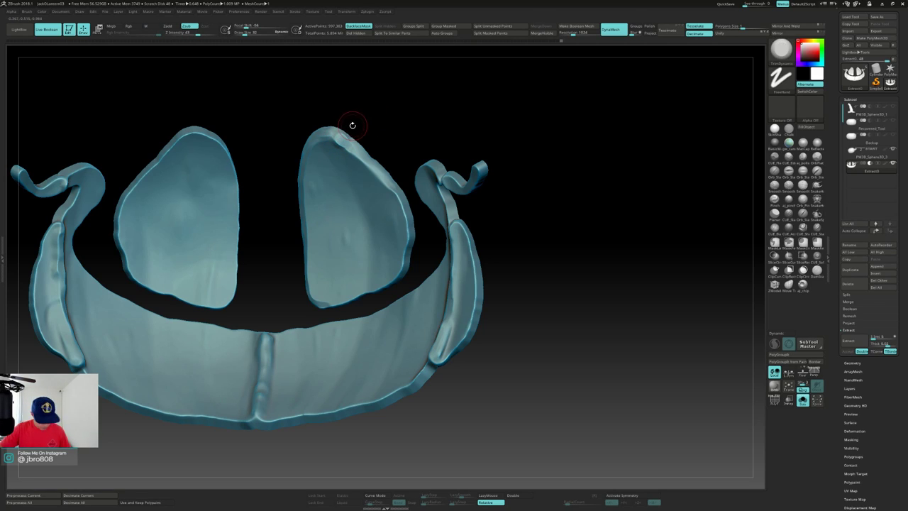
pyautogui.press('b')
pyautogui.press('i')
pyautogui.press('n')
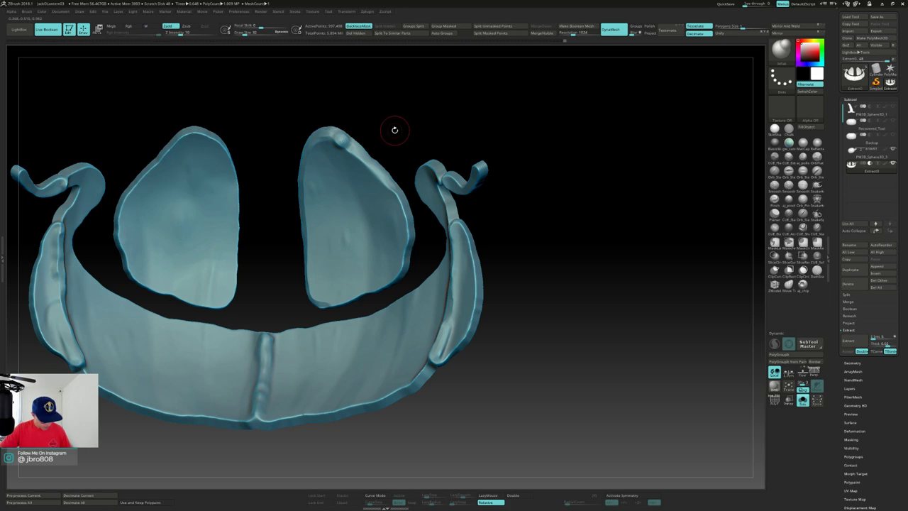
# Trim the inflated spot on the top rim flush with TrimDynamic and re-DynaMesh the face subtool.
pyautogui.press('b')
pyautogui.press('t')
pyautogui.press('d')
pyautogui.moveTo(341, 135); pyautogui.dragTo(346, 142)
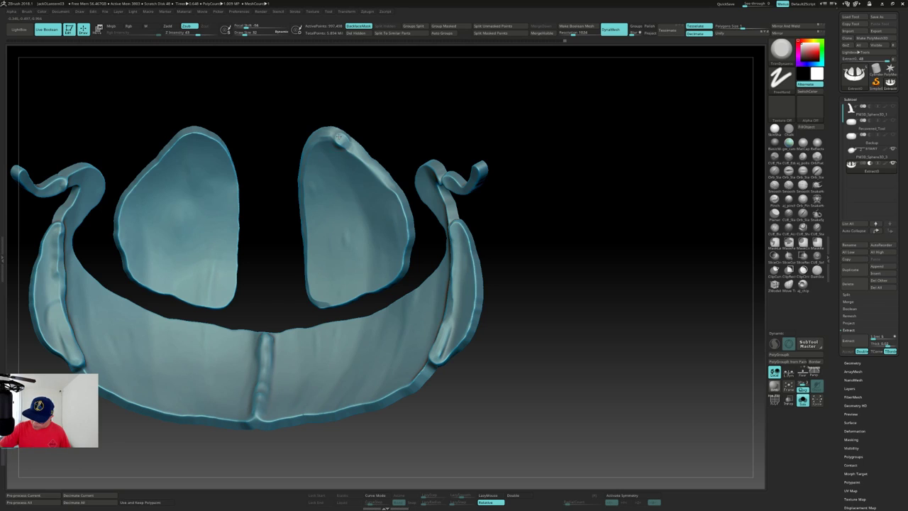
pyautogui.keyDown('ctrl'); pyautogui.moveTo(367, 104); pyautogui.dragTo(393, 134); pyautogui.keyUp('ctrl')
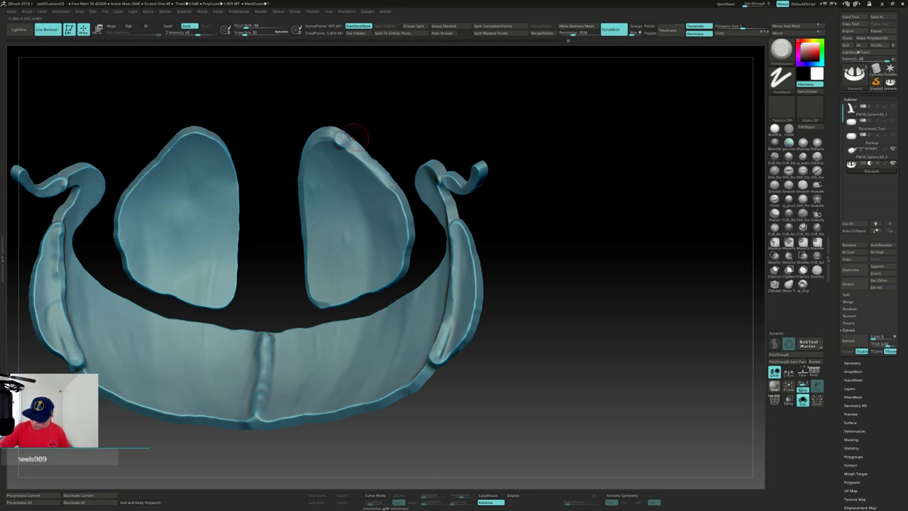
# Smooth the eye piece's rim from its tip down the sloping outer edge.
pyautogui.moveTo(345, 128)
pyautogui.mouseDown()
pyautogui.moveTo(315, 149)
pyautogui.moveTo(349, 121)
pyautogui.mouseUp()
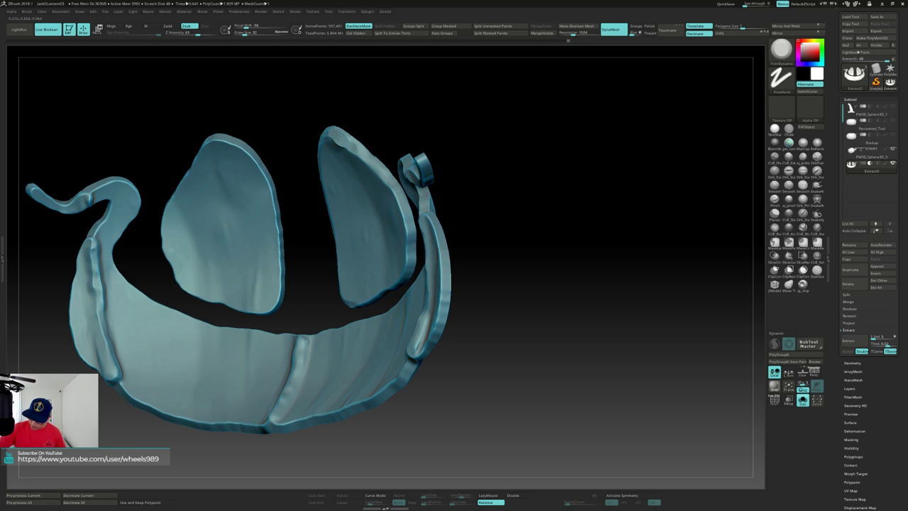
pyautogui.moveTo(342, 140)
pyautogui.mouseDown(button='right')
pyautogui.moveTo(369, 141)
pyautogui.moveTo(352, 142)
pyautogui.mouseUp(button='right')
pyautogui.press('shift')
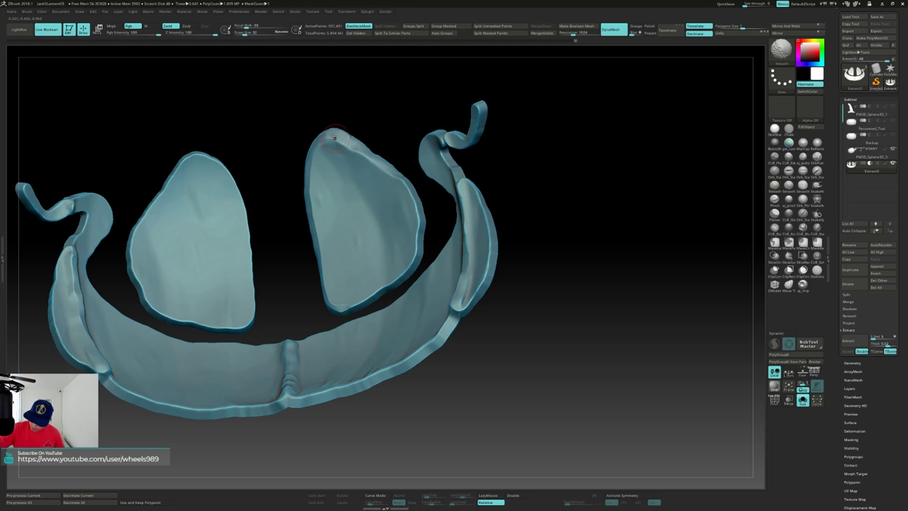
pyautogui.moveTo(328, 135); pyautogui.dragTo(351, 146)
pyautogui.moveTo(337, 135); pyautogui.dragTo(333, 132, button='right')
pyautogui.moveTo(337, 134); pyautogui.dragTo(374, 154)
pyautogui.moveTo(374, 154)
pyautogui.mouseDown(button='right')
pyautogui.moveTo(366, 150)
pyautogui.moveTo(378, 158)
pyautogui.mouseUp(button='right')
pyautogui.moveTo(376, 156); pyautogui.dragTo(396, 180)
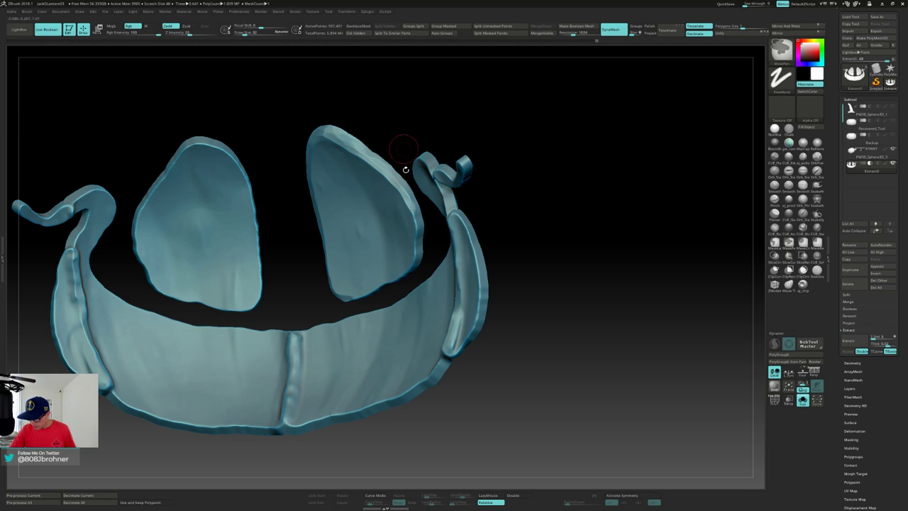
# Smooth the lower outer side of the eye piece's rim and re-DynaMesh the face subtool.
pyautogui.press('shift')
pyautogui.moveTo(415, 235); pyautogui.dragTo(418, 215, button='right')
pyautogui.keyDown('shift'); pyautogui.moveTo(417, 223); pyautogui.dragTo(413, 259); pyautogui.keyUp('shift')
pyautogui.moveTo(395, 278); pyautogui.dragTo(412, 262, button='right')
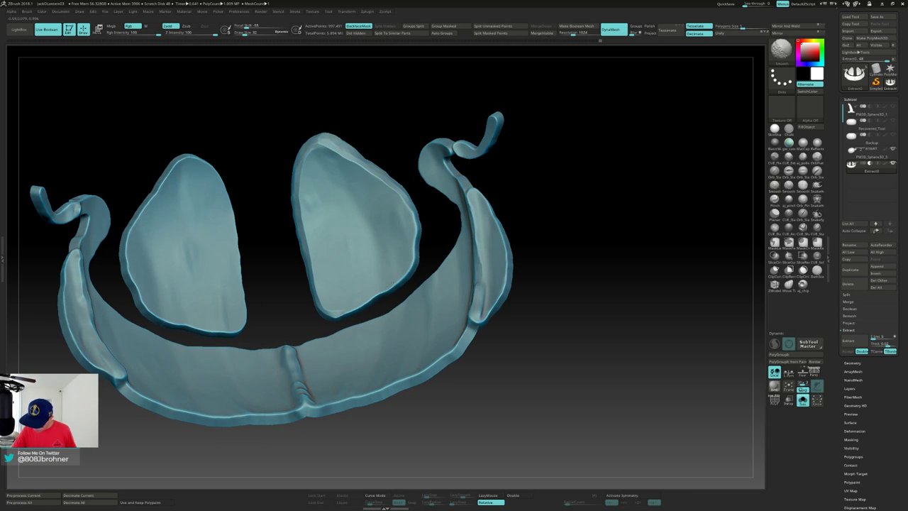
pyautogui.keyDown('ctrl'); pyautogui.moveTo(375, 158); pyautogui.dragTo(399, 133); pyautogui.keyUp('ctrl')
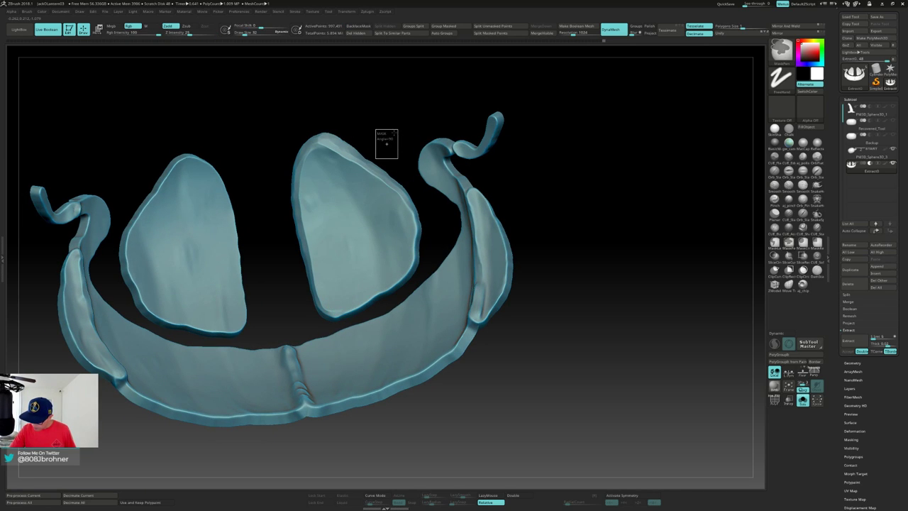
pyautogui.moveTo(393, 135)
pyautogui.mouseDown(button='right')
pyautogui.moveTo(377, 132)
pyautogui.moveTo(350, 147)
pyautogui.mouseUp(button='right')
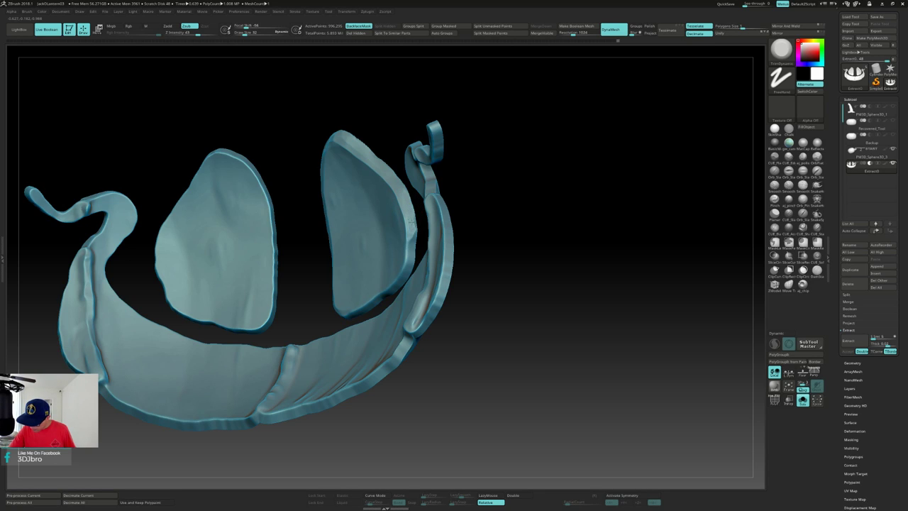
# Flatten the eye piece's outer side wall with TrimDynamic from the middle up and around the widest bulge.
pyautogui.moveTo(407, 221); pyautogui.dragTo(400, 214, button='right')
pyautogui.moveTo(408, 241); pyautogui.dragTo(394, 196)
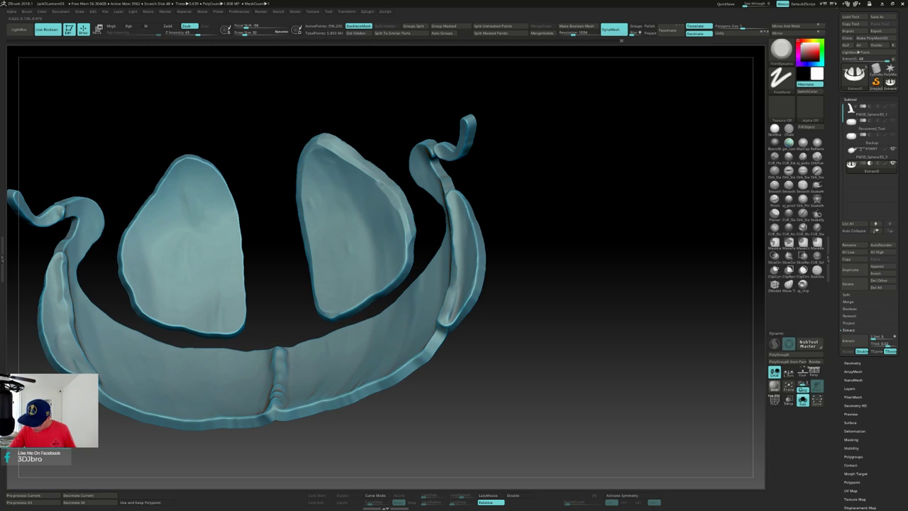
pyautogui.moveTo(391, 146); pyautogui.dragTo(414, 144)
pyautogui.moveTo(412, 221); pyautogui.dragTo(404, 265)
pyautogui.moveTo(406, 248); pyautogui.dragTo(419, 250, button='right')
pyautogui.moveTo(406, 256); pyautogui.dragTo(405, 261)
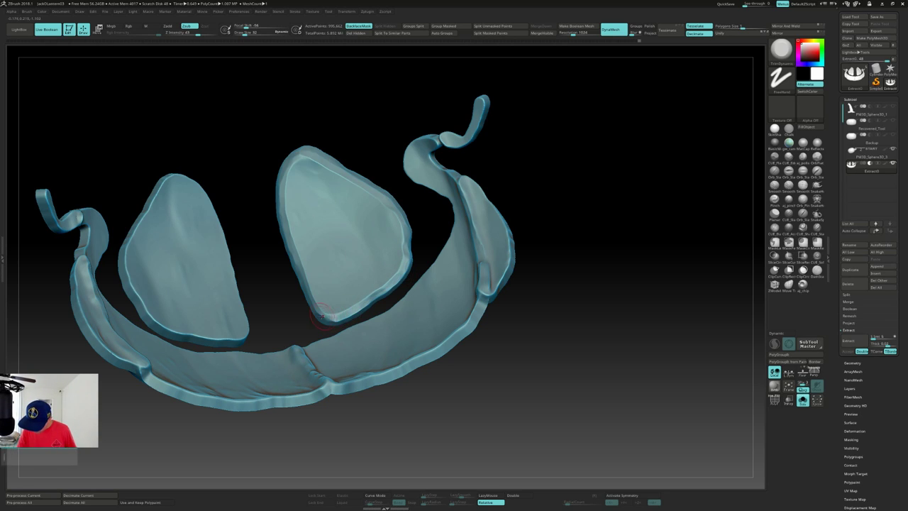
# Flatten the eye piece's bottom edge between the lower corner and the outer bulge.
pyautogui.moveTo(335, 320); pyautogui.dragTo(396, 277)
pyautogui.moveTo(332, 307); pyautogui.dragTo(355, 295, button='right')
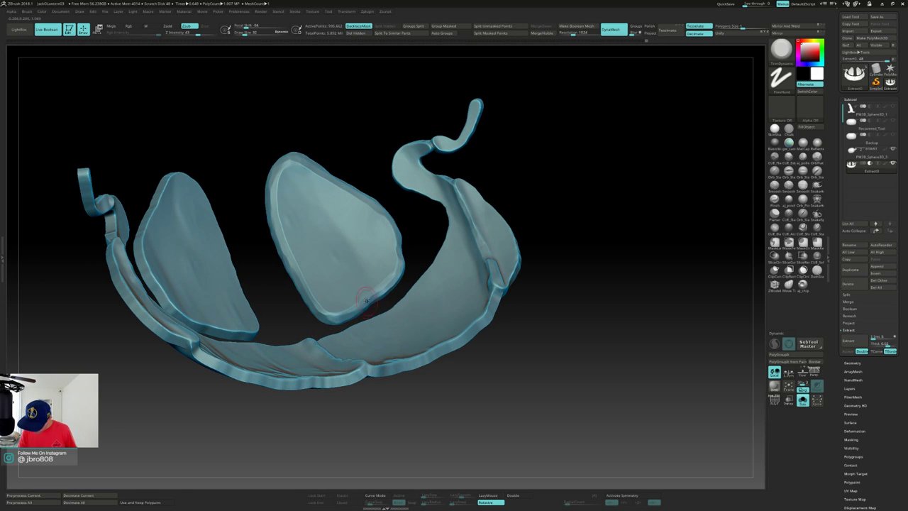
pyautogui.moveTo(384, 287); pyautogui.dragTo(374, 294, button='right')
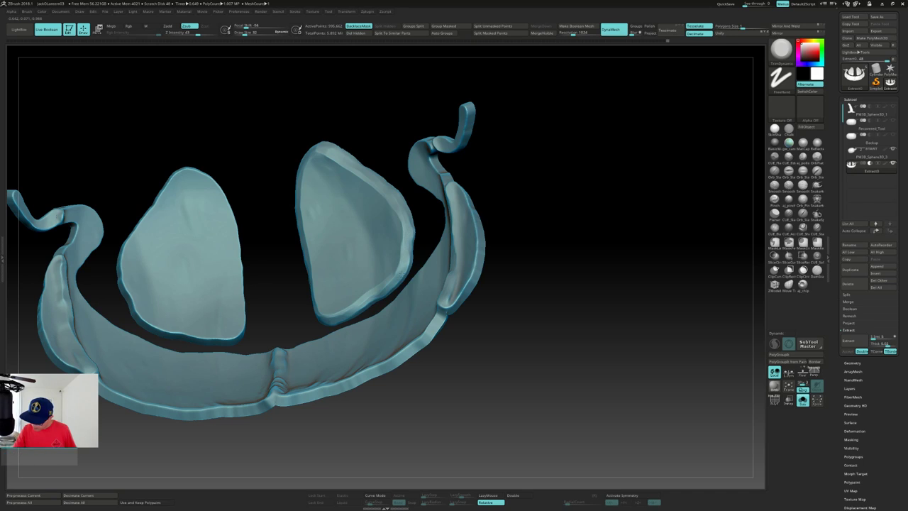
pyautogui.moveTo(361, 303); pyautogui.dragTo(404, 259)
# Re-DynaMesh the face subtool and show the whole pumpkin with the carved face from the front.
pyautogui.keyDown('ctrl'); pyautogui.moveTo(557, 224); pyautogui.dragTo(562, 303); pyautogui.keyUp('ctrl')
pyautogui.moveTo(602, 231); pyautogui.dragTo(598, 154)
pyautogui.hotkey('alt', 's')
pyautogui.moveTo(495, 112)
pyautogui.mouseDown()
pyautogui.moveTo(506, 100)
pyautogui.moveTo(506, 114)
pyautogui.moveTo(481, 110)
pyautogui.moveTo(493, 108)
pyautogui.mouseUp()
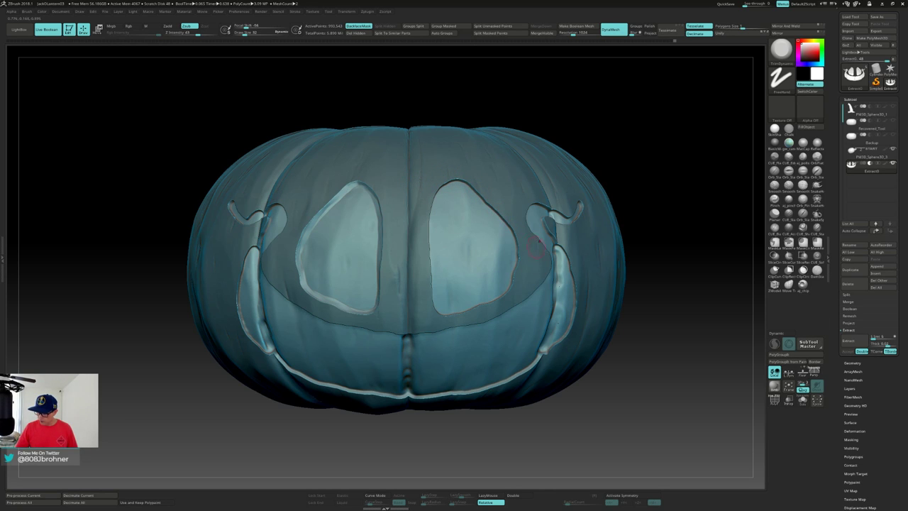
# Roll the face subtool's undo history back to an earlier state, around entry 240 of 378.
pyautogui.moveTo(654, 252); pyautogui.dragTo(638, 275)
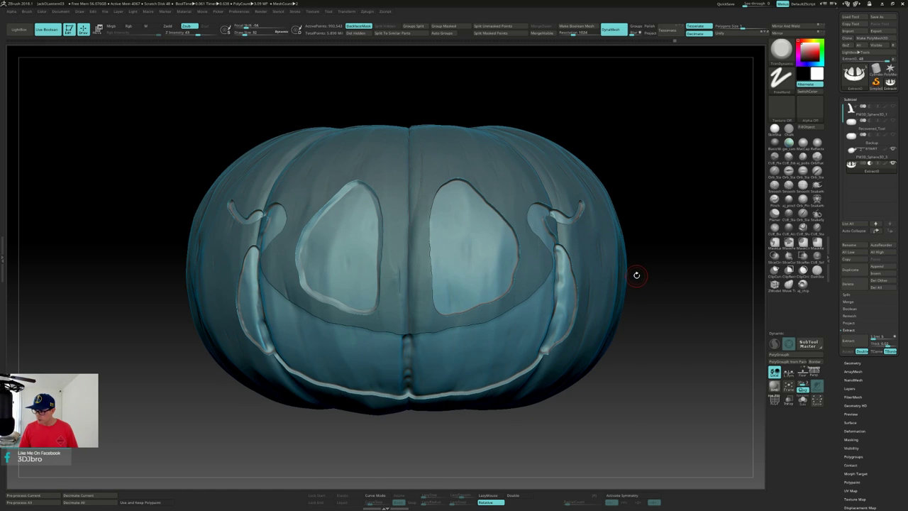
pyautogui.click(651, 41)
pyautogui.click(615, 42)
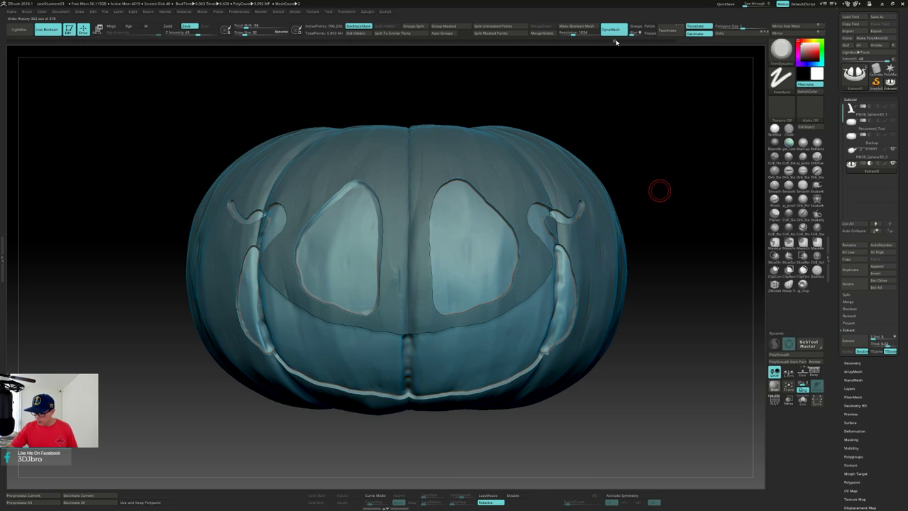
pyautogui.moveTo(590, 42); pyautogui.dragTo(409, 42)
pyautogui.click(412, 41)
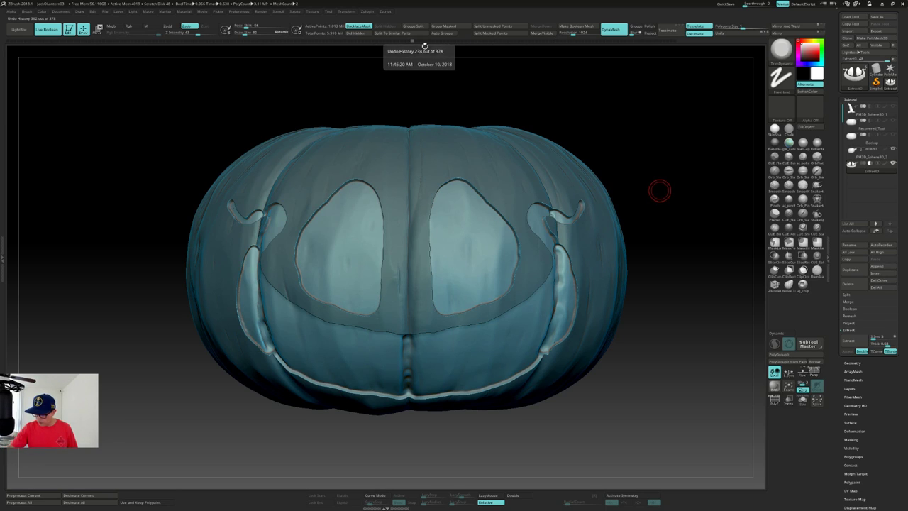
pyautogui.click(417, 41)
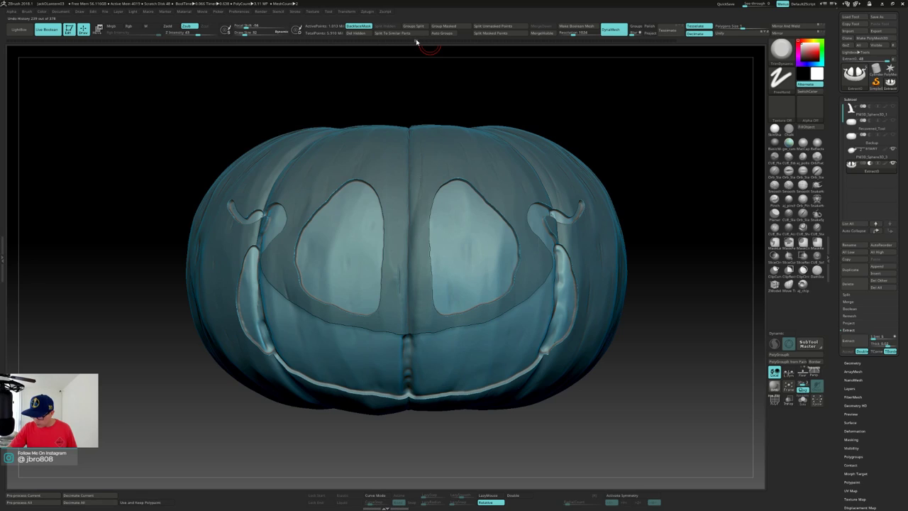
pyautogui.moveTo(425, 43); pyautogui.dragTo(429, 42)
pyautogui.click(420, 42)
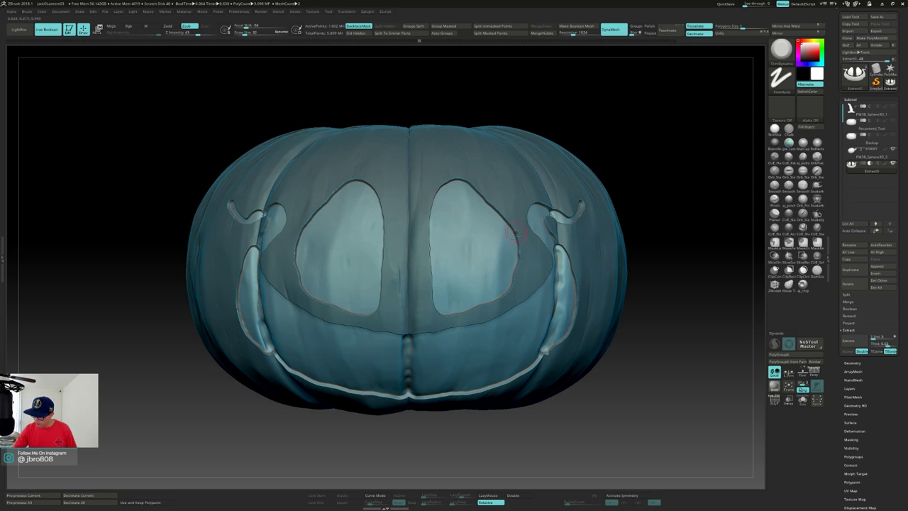
pyautogui.moveTo(667, 373)
pyautogui.mouseDown()
pyautogui.moveTo(675, 361)
pyautogui.moveTo(665, 372)
pyautogui.mouseUp()
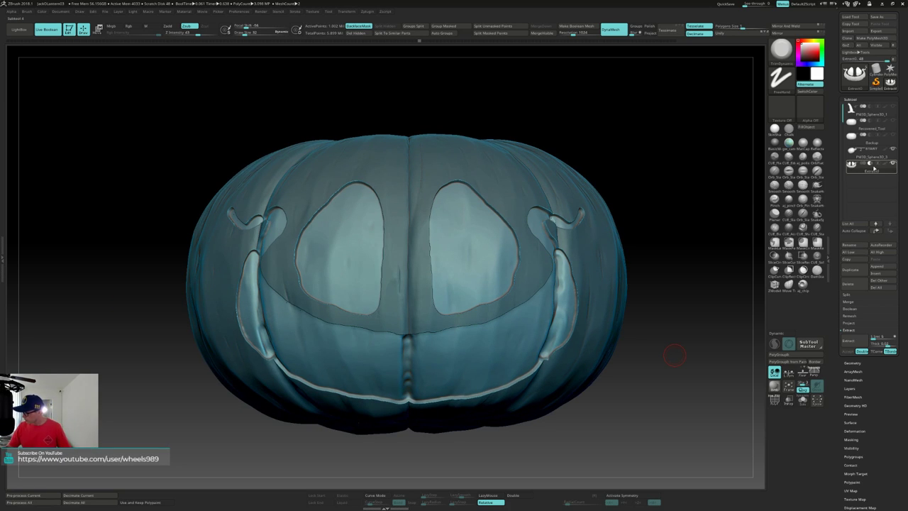
# Duplicate the face subtool, try to inflate the copy with the transform gizmo, and dismiss the error message.
pyautogui.moveTo(876, 170)
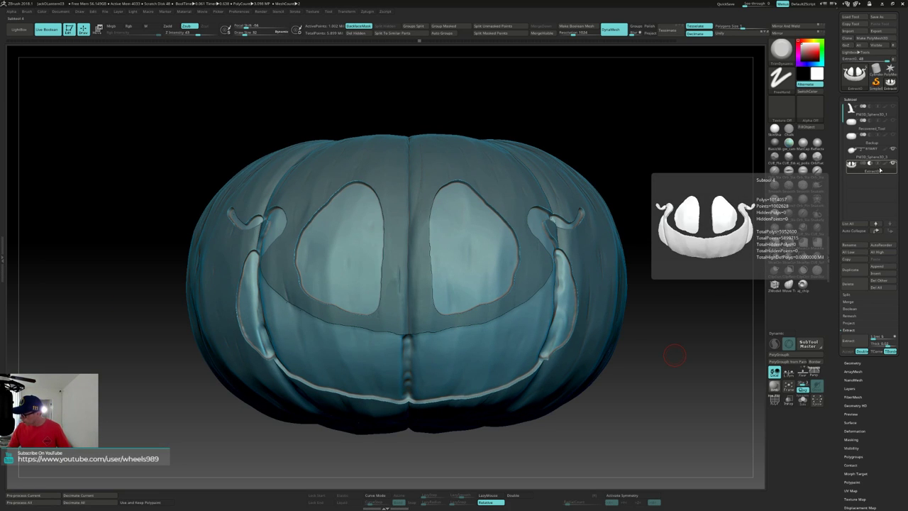
pyautogui.click(860, 270)
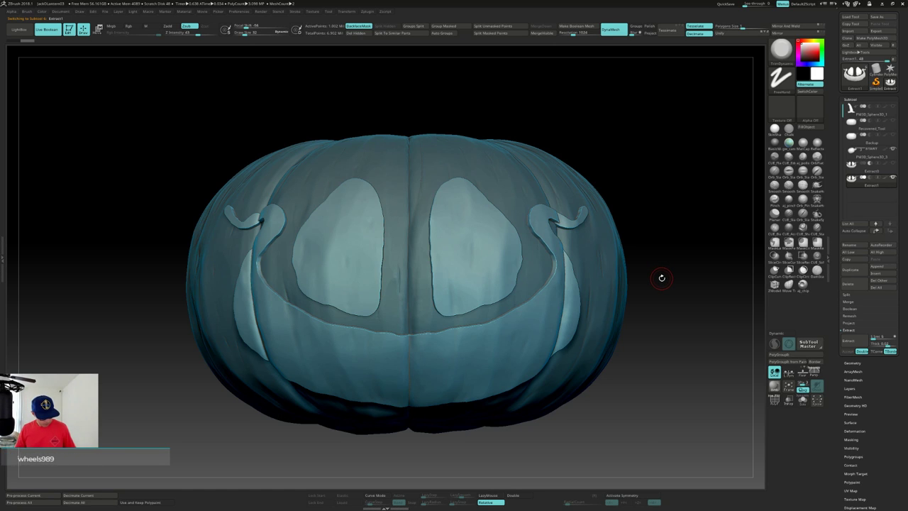
pyautogui.press('w')
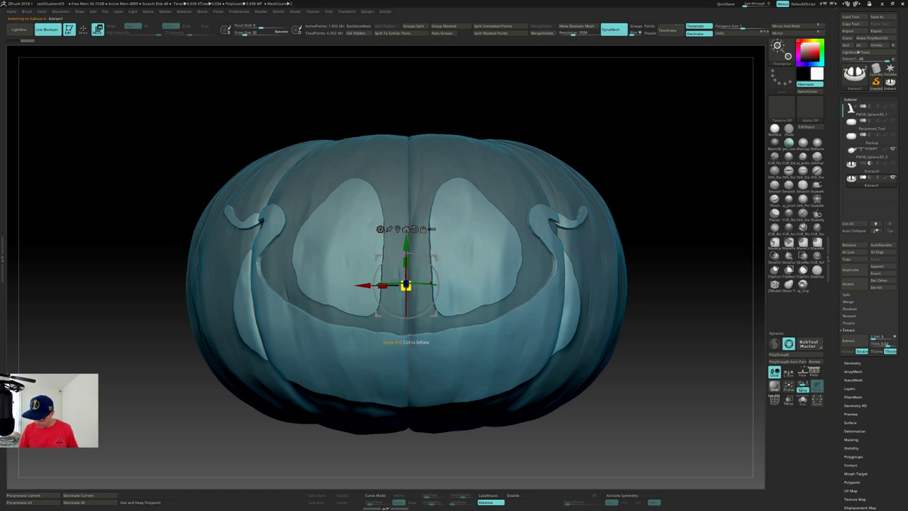
pyautogui.moveTo(671, 189); pyautogui.dragTo(641, 193)
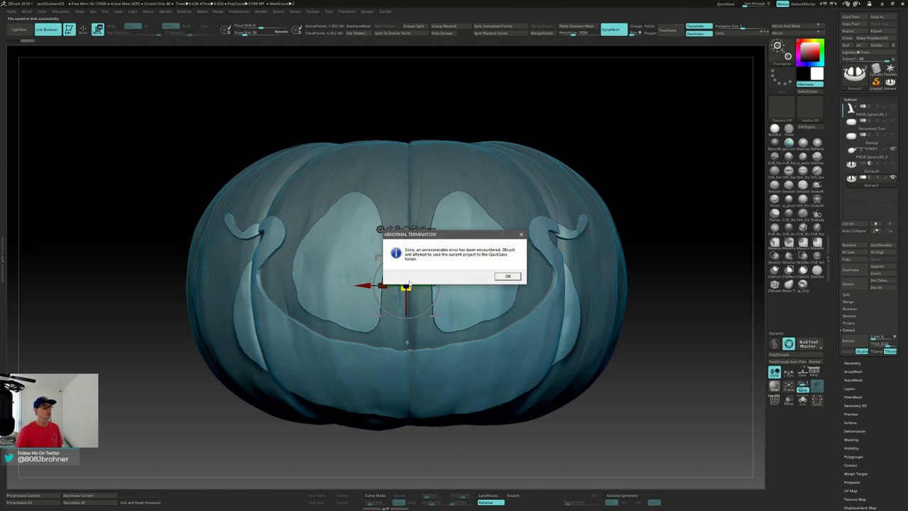
pyautogui.click(508, 277)
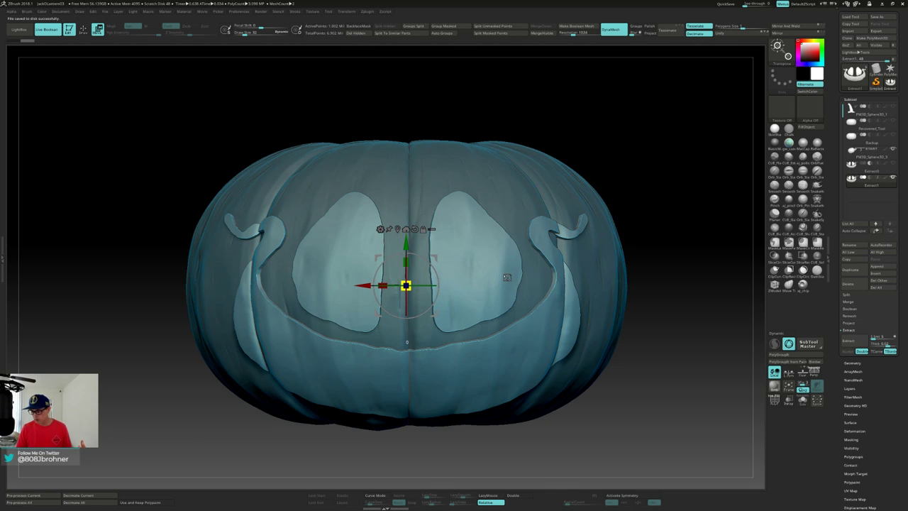
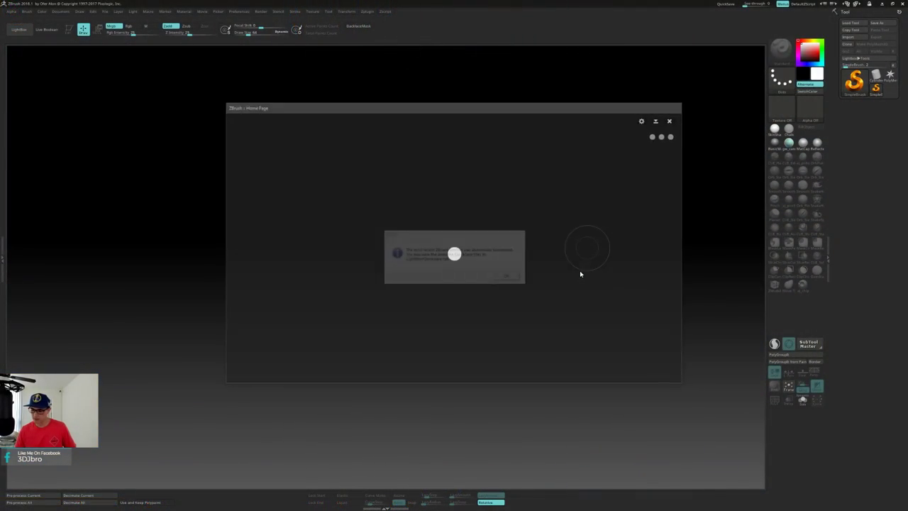
# Load Recovered_Tool from the QuickSave files, place it on the canvas in edit mode and expand its subtool list.
pyautogui.click(672, 120)
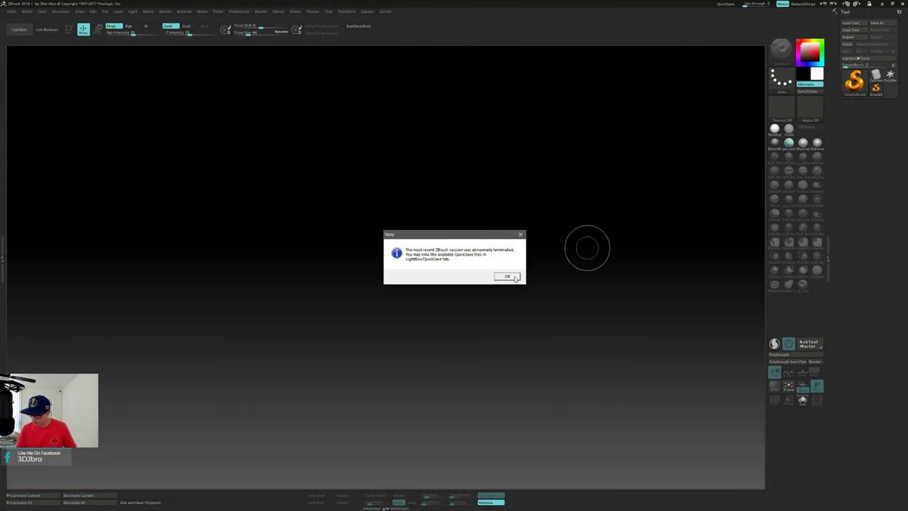
pyautogui.click(508, 276)
pyautogui.moveTo(699, 186); pyautogui.dragTo(473, 173)
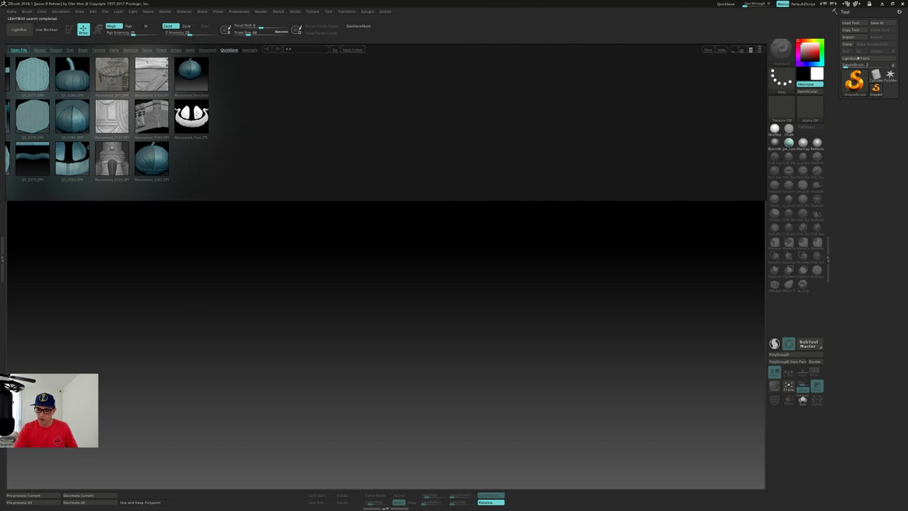
pyautogui.doubleClick(201, 116)
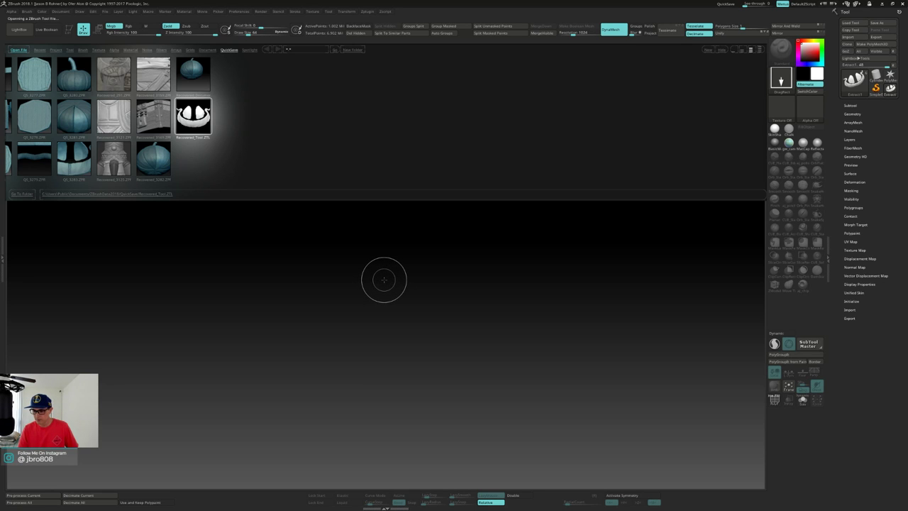
pyautogui.click(20, 30)
pyautogui.keyDown('ctrl'); pyautogui.moveTo(411, 161); pyautogui.dragTo(426, 346); pyautogui.keyUp('ctrl')
pyautogui.press('t')
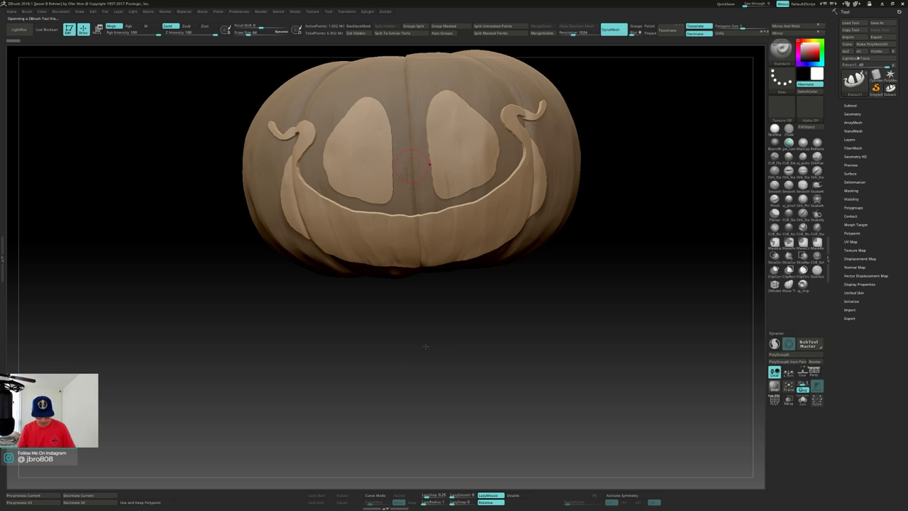
pyautogui.moveTo(602, 284); pyautogui.dragTo(580, 320)
pyautogui.click(855, 105)
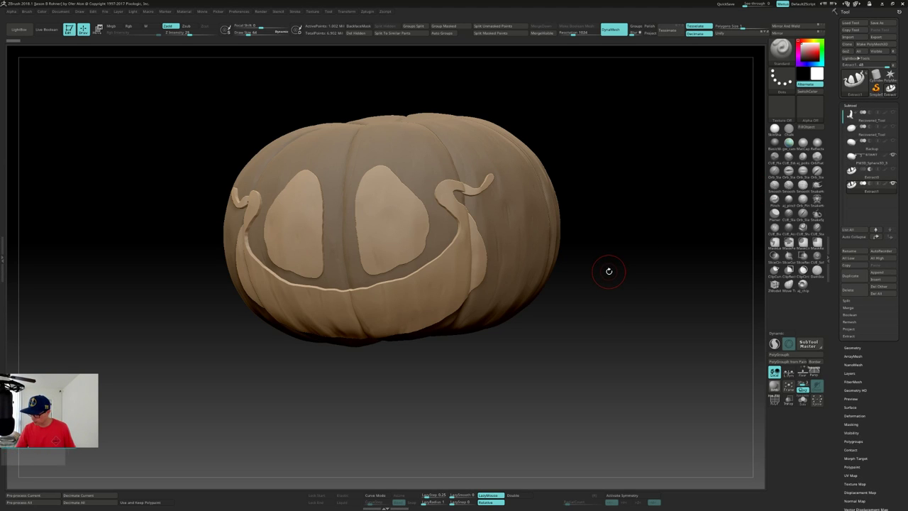
# Apply the matt_dirty_blue MatCap material and view the pumpkin from the front.
pyautogui.press('space')
pyautogui.click(582, 329)
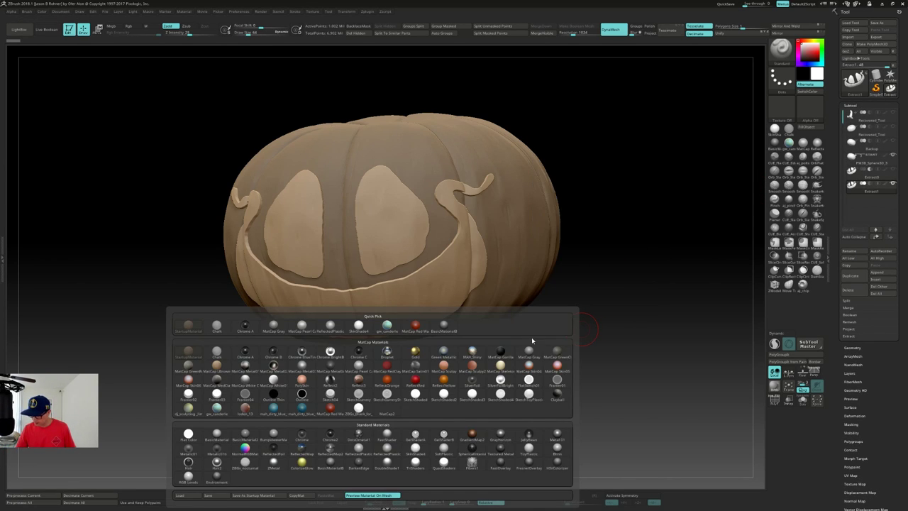
pyautogui.click(275, 409)
pyautogui.moveTo(586, 326); pyautogui.dragTo(596, 320)
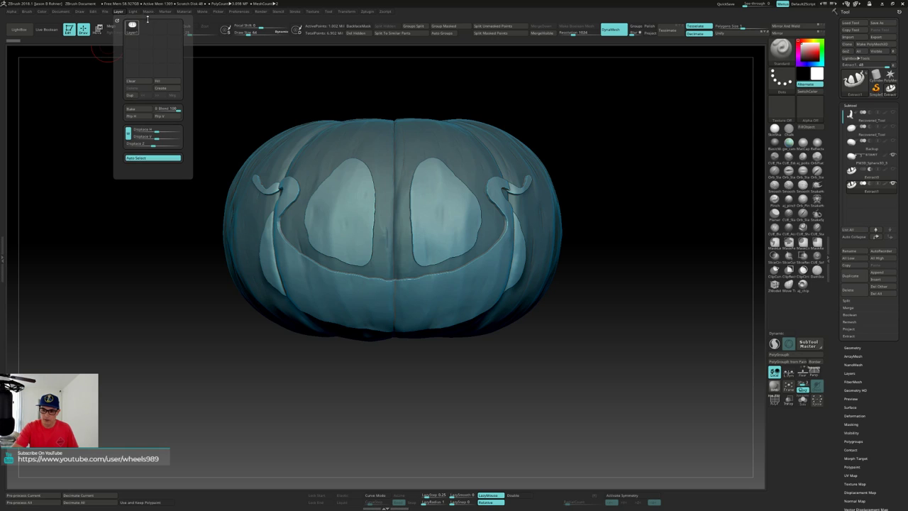
# Save the recovered project in the JackOLantern folder as JackOLantern04.
pyautogui.moveTo(109, 12)
pyautogui.click(150, 24)
pyautogui.click(356, 125)
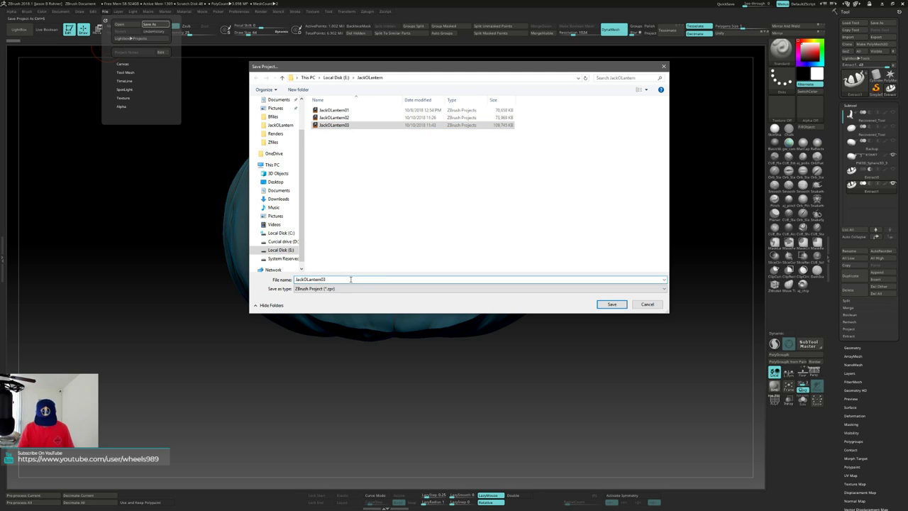
pyautogui.press('BackSpace')
pyautogui.write('4')
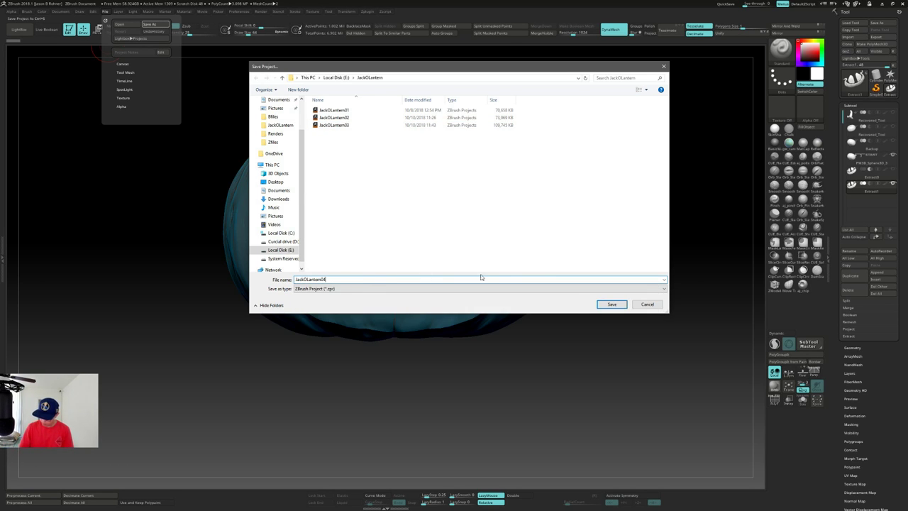
pyautogui.click(611, 304)
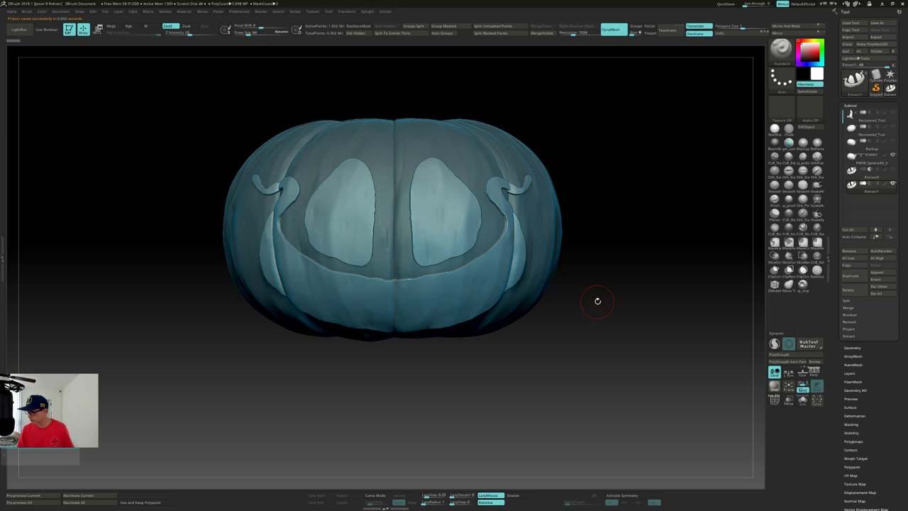
# Hide the pumpkin and deflate the duplicate face subtool with the gizmo so it sits slightly inside the original.
pyautogui.press('w')
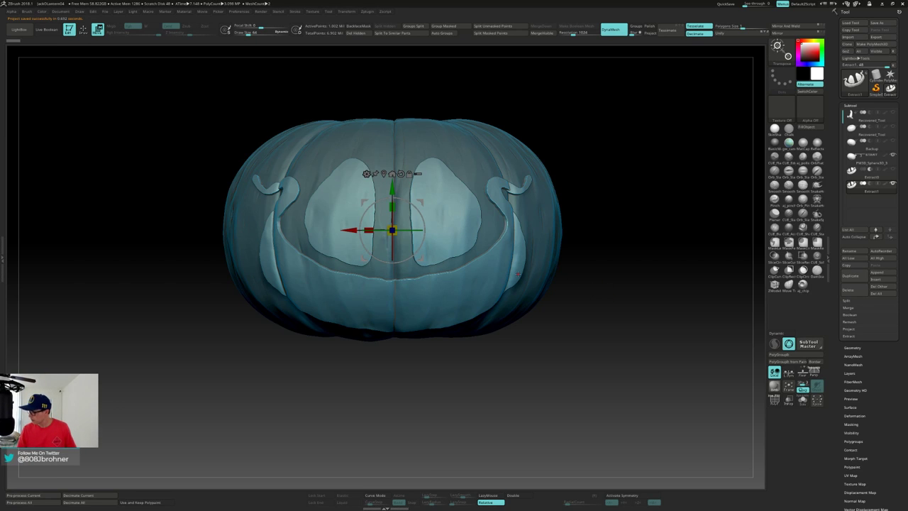
pyautogui.click(893, 156)
pyautogui.keyDown('alt'); pyautogui.moveTo(535, 203); pyautogui.dragTo(541, 221); pyautogui.keyUp('alt')
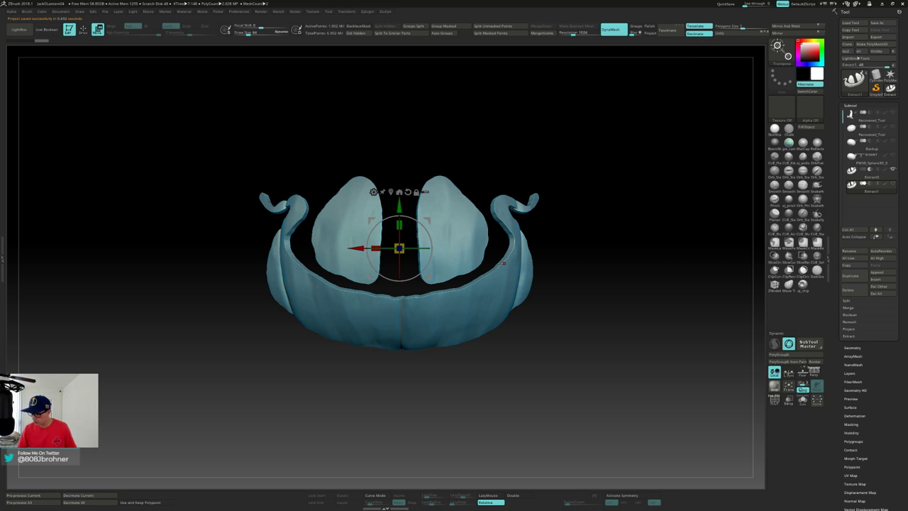
pyautogui.keyDown('ctrl'); pyautogui.moveTo(399, 248); pyautogui.dragTo(408, 248); pyautogui.keyUp('ctrl')
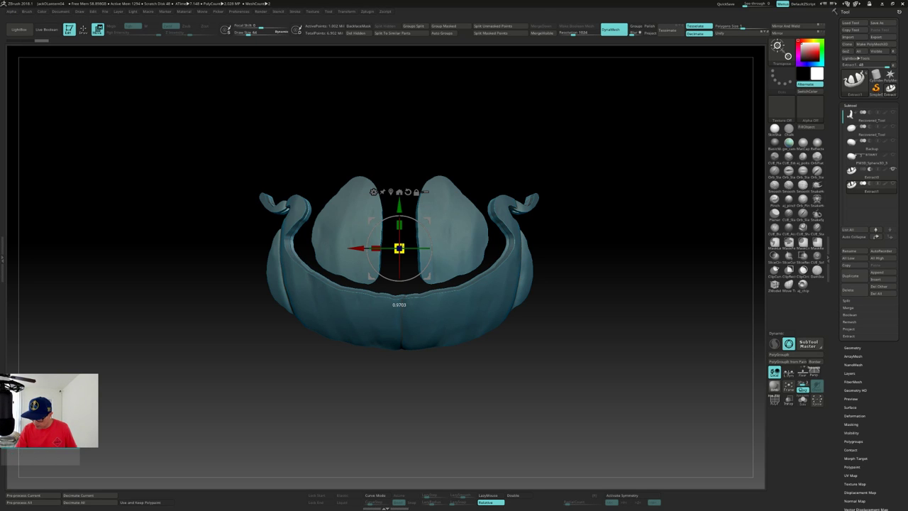
pyautogui.moveTo(649, 170); pyautogui.dragTo(549, 173)
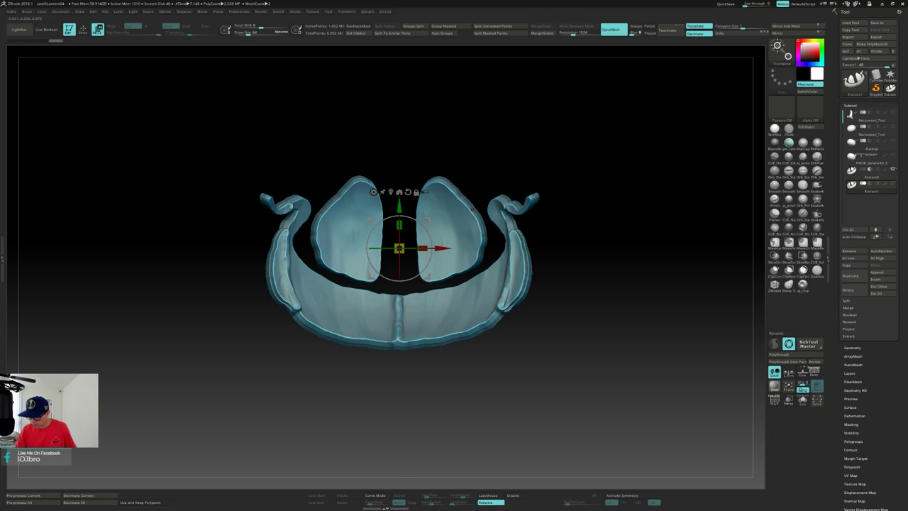
pyautogui.moveTo(403, 245); pyautogui.dragTo(399, 248)
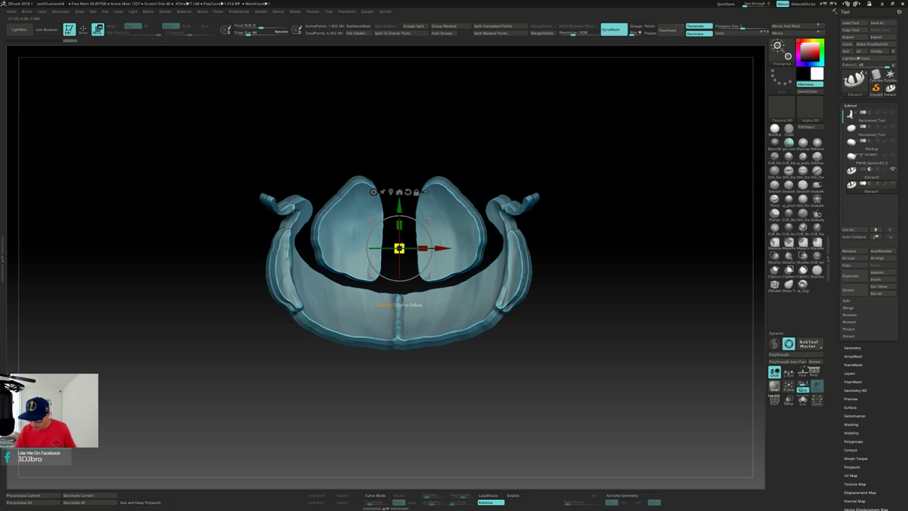
pyautogui.moveTo(546, 269); pyautogui.dragTo(434, 252)
pyautogui.keyDown('shift'); pyautogui.moveTo(511, 290); pyautogui.dragTo(530, 287); pyautogui.keyUp('shift')
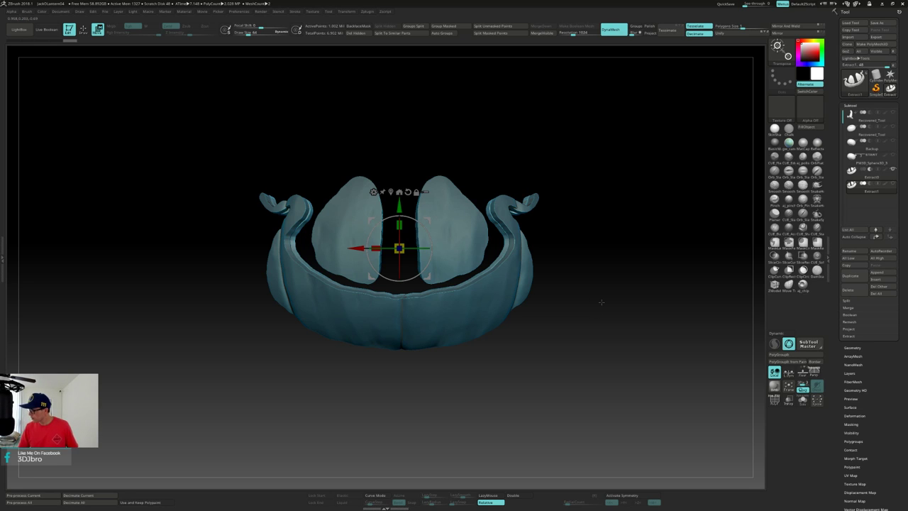
# Set the deflated duplicate to Boolean subtraction and show it together with the pumpkin and the original face subtool.
pyautogui.click(893, 170)
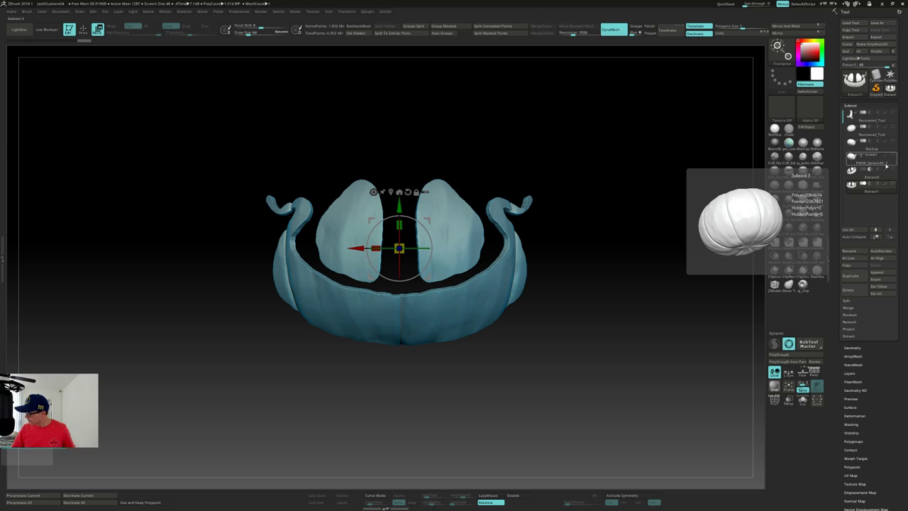
pyautogui.click(892, 156)
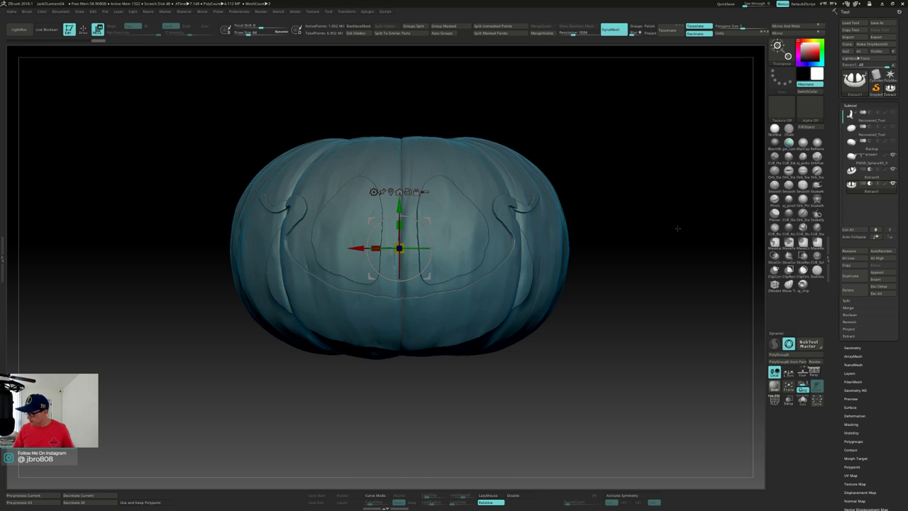
pyautogui.click(877, 162)
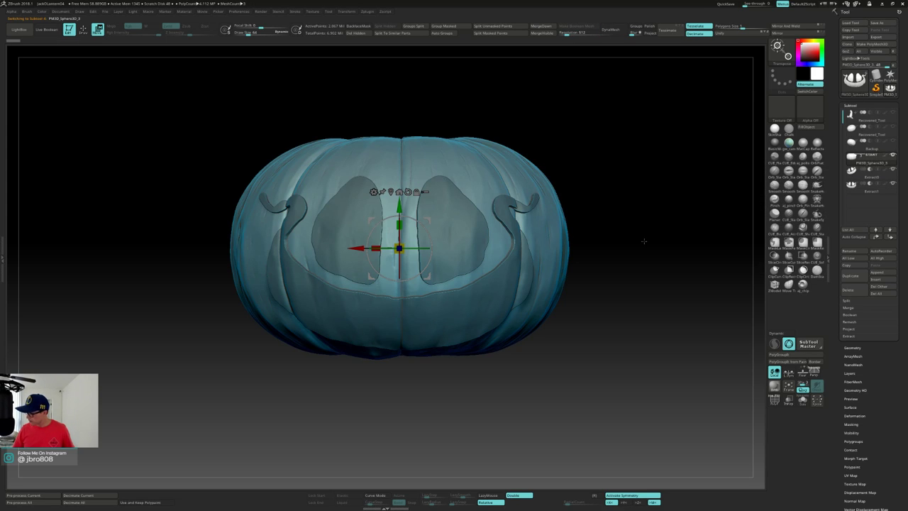
pyautogui.moveTo(636, 269); pyautogui.dragTo(647, 246)
pyautogui.click(893, 170)
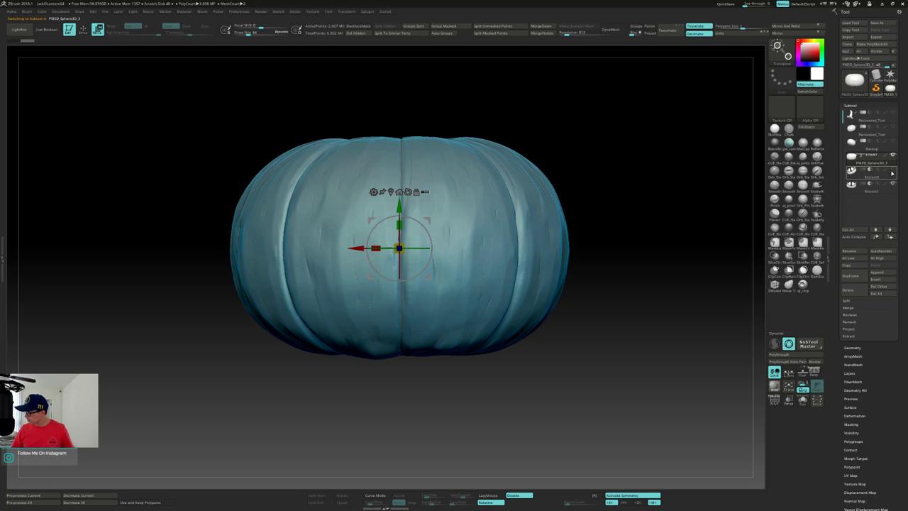
pyautogui.click(893, 170)
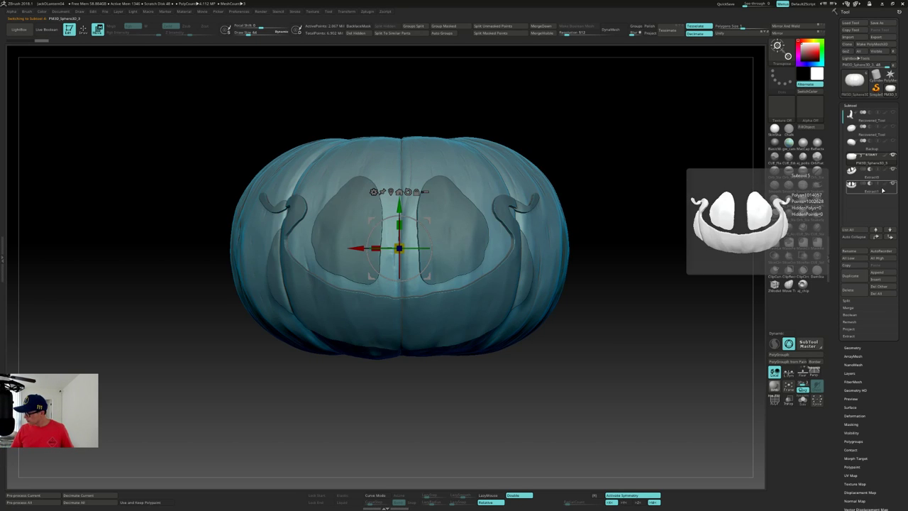
# Move the deflated duplicate above the original face in the subtool order and select the pumpkin subtool.
pyautogui.click(882, 190)
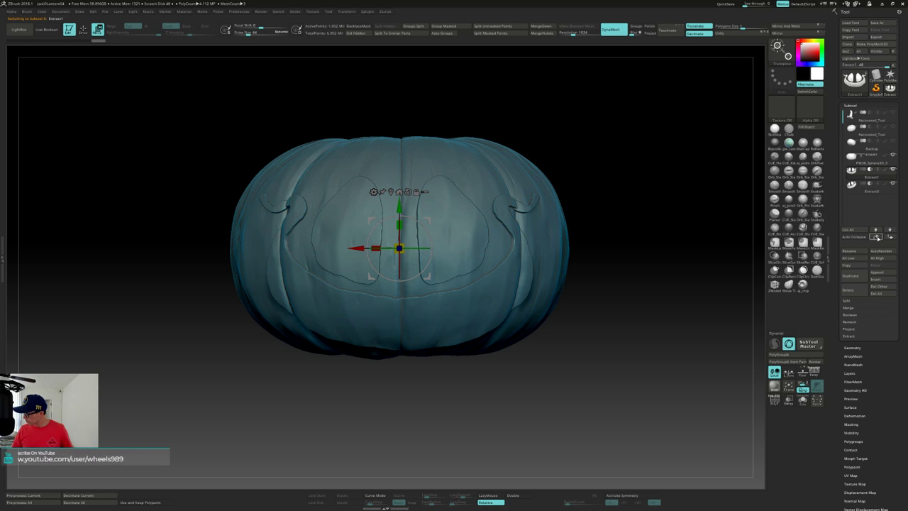
pyautogui.click(874, 161)
pyautogui.moveTo(630, 245); pyautogui.dragTo(586, 251)
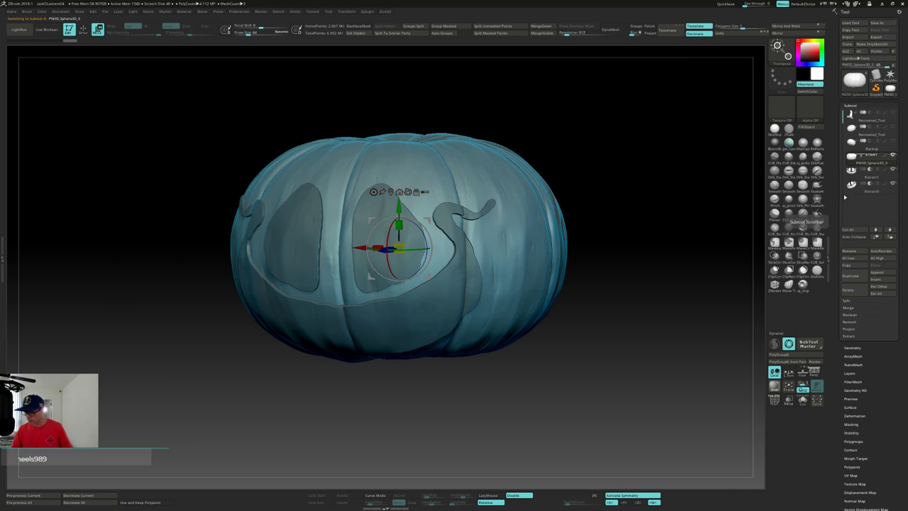
# Nudge the deflated face duplicate slightly forward along Z, using transparency in a side view to judge its depth.
pyautogui.moveTo(883, 193)
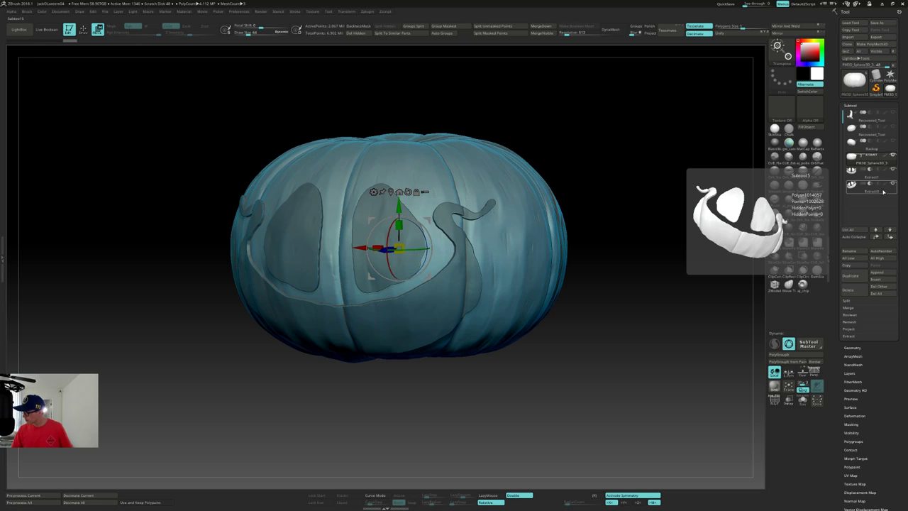
pyautogui.click(882, 180)
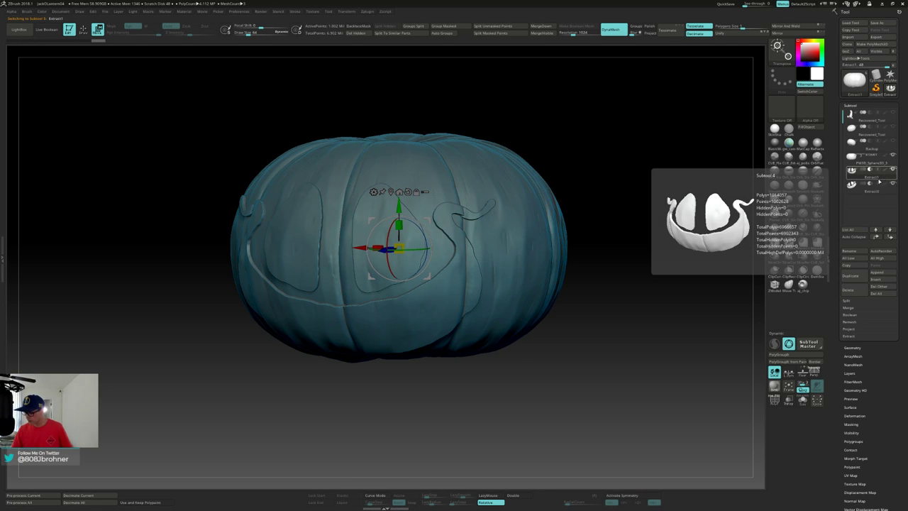
pyautogui.moveTo(665, 289); pyautogui.dragTo(645, 296)
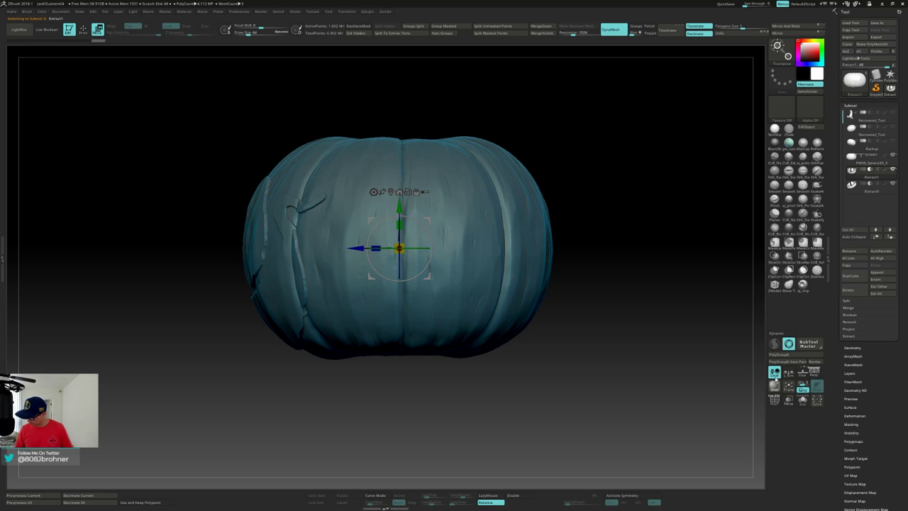
pyautogui.click(791, 403)
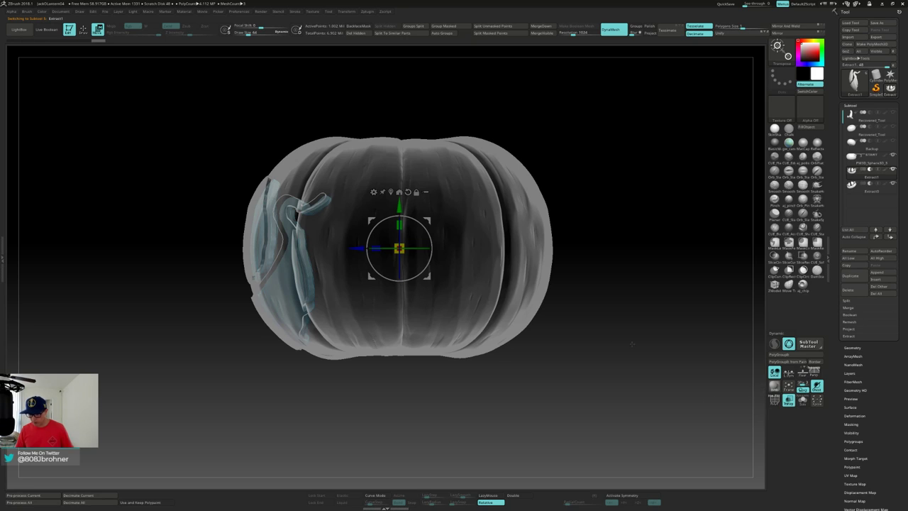
pyautogui.keyDown('alt'); pyautogui.moveTo(641, 349); pyautogui.dragTo(507, 302); pyautogui.keyUp('alt')
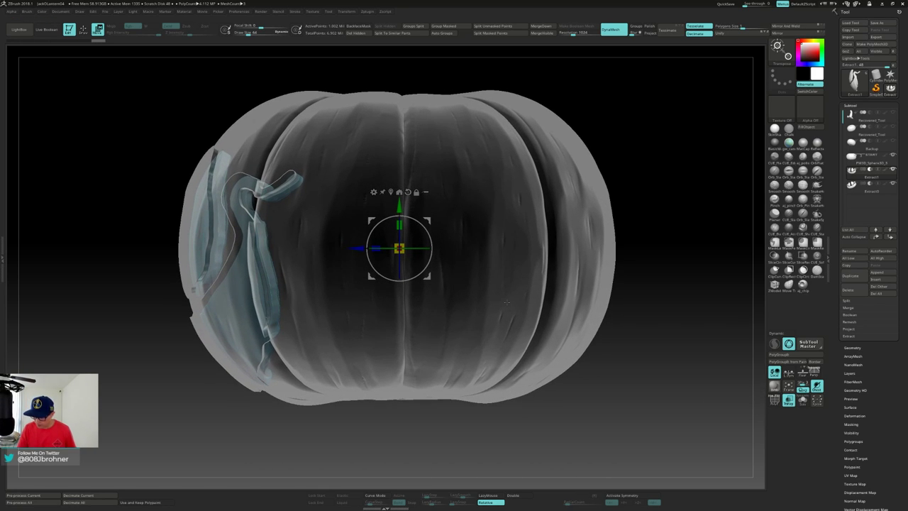
pyautogui.moveTo(359, 247)
pyautogui.mouseDown()
pyautogui.moveTo(395, 248)
pyautogui.moveTo(354, 246)
pyautogui.mouseUp()
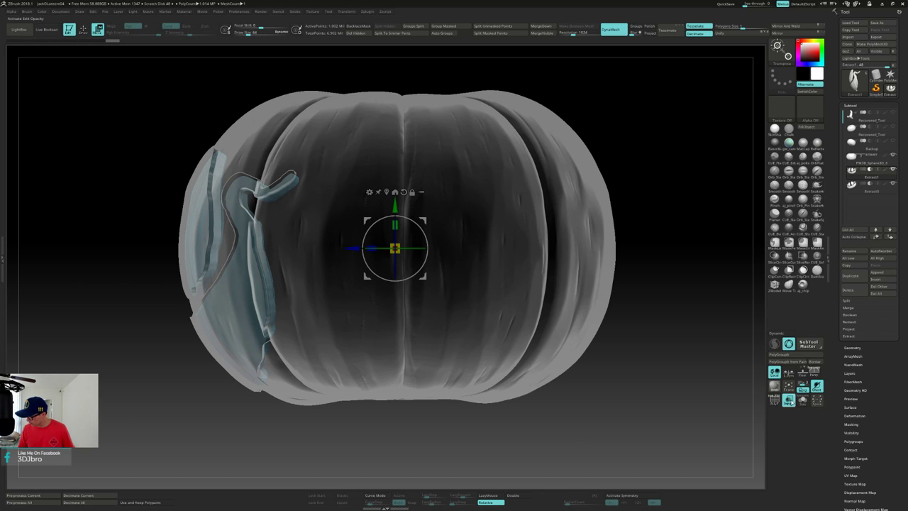
pyautogui.click(788, 400)
pyautogui.moveTo(653, 369); pyautogui.dragTo(713, 375)
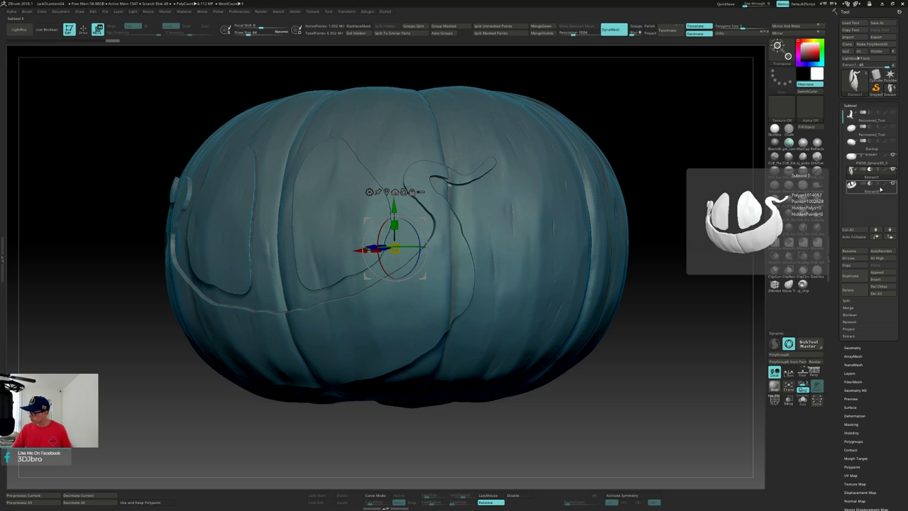
# Turn on Live Boolean with the pumpkin selected and compare the carved face with the deflated duplicate hidden and shown.
pyautogui.click(883, 163)
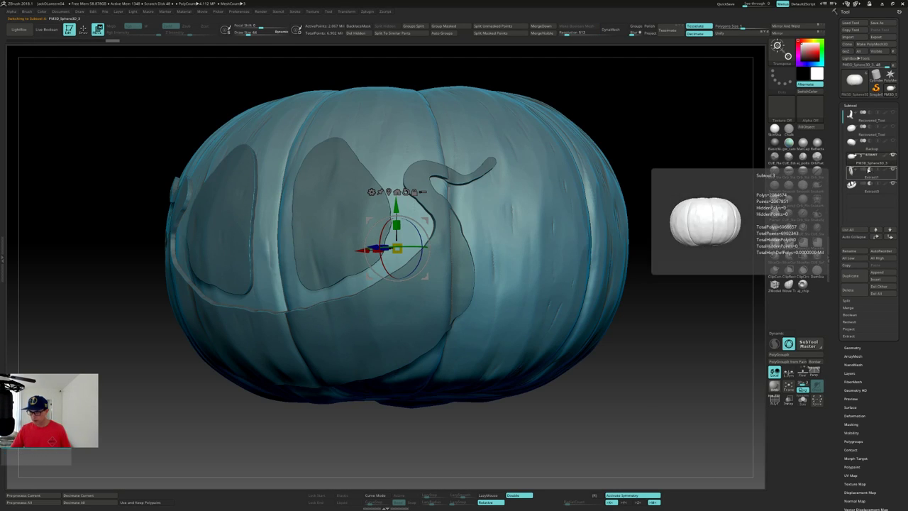
pyautogui.click(47, 29)
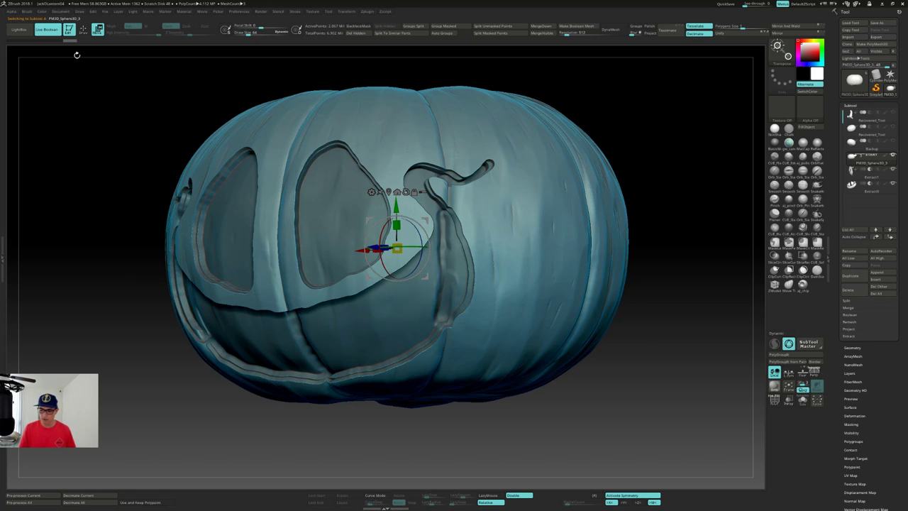
pyautogui.moveTo(671, 348)
pyautogui.mouseDown()
pyautogui.moveTo(673, 339)
pyautogui.moveTo(662, 349)
pyautogui.mouseUp()
pyautogui.press('f')
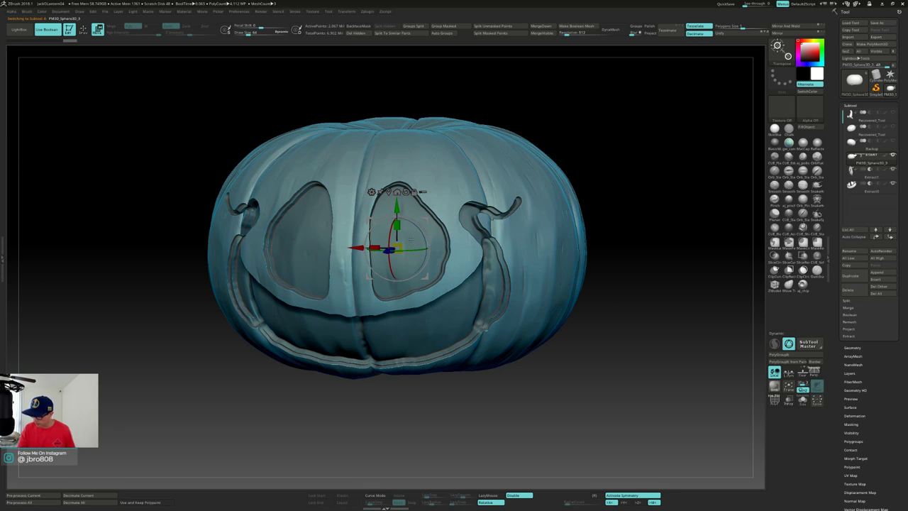
pyautogui.moveTo(883, 177)
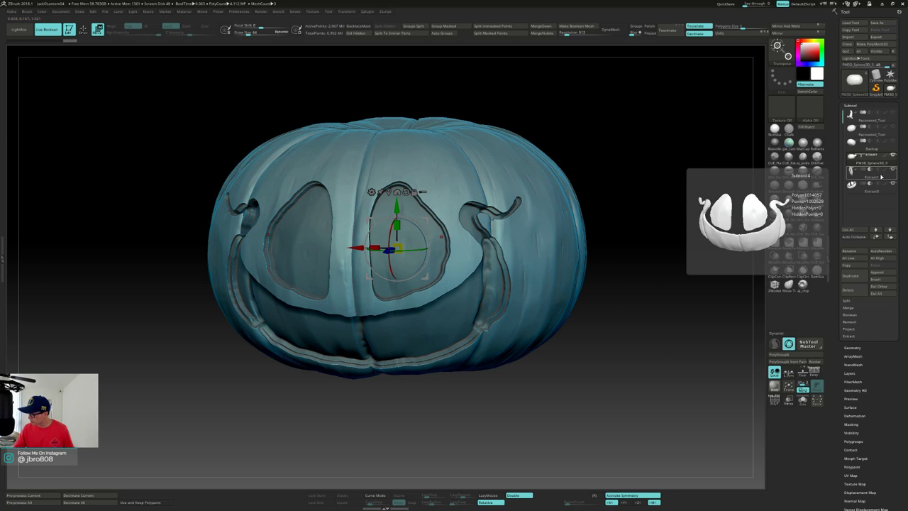
pyautogui.click(894, 171)
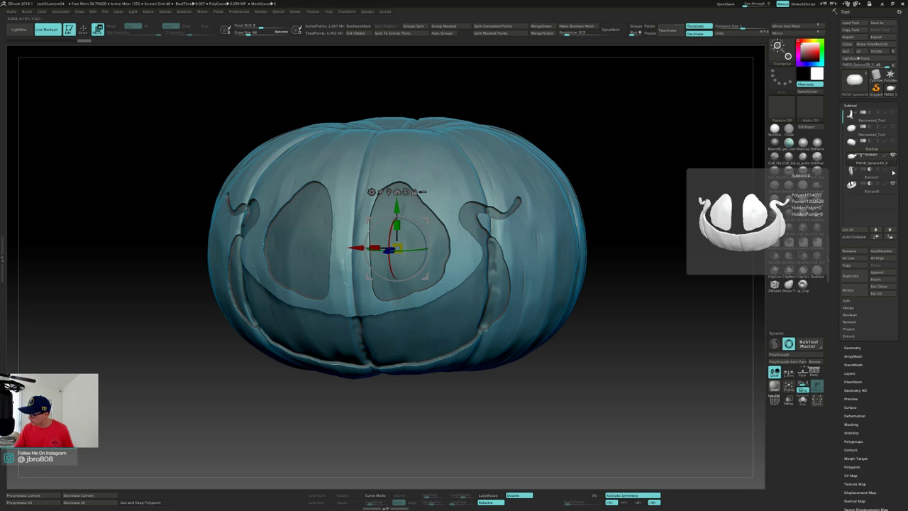
pyautogui.click(894, 171)
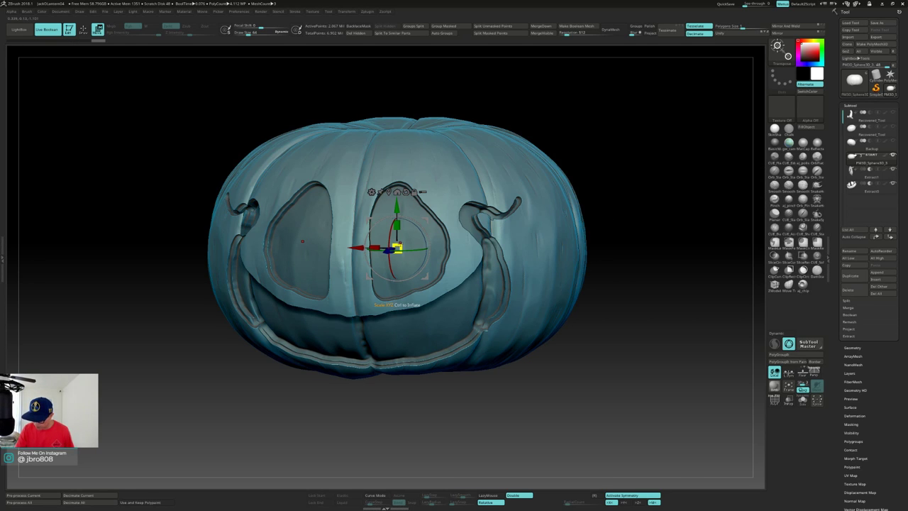
# Select the deflated duplicate and scale it slightly with the gizmo, checking the carved edges from several angles.
pyautogui.keyDown('ctrl'); pyautogui.moveTo(400, 245); pyautogui.dragTo(412, 240); pyautogui.keyUp('ctrl')
pyautogui.click(874, 174)
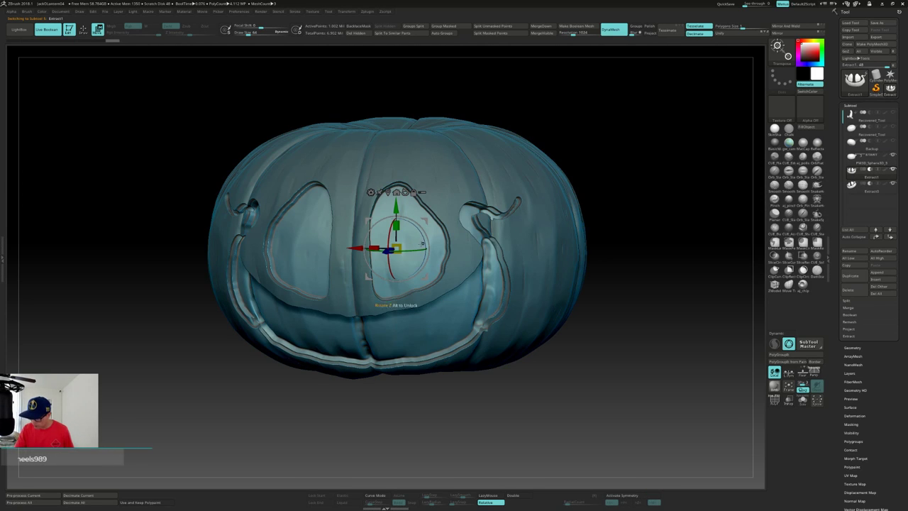
pyautogui.moveTo(397, 245); pyautogui.dragTo(398, 248)
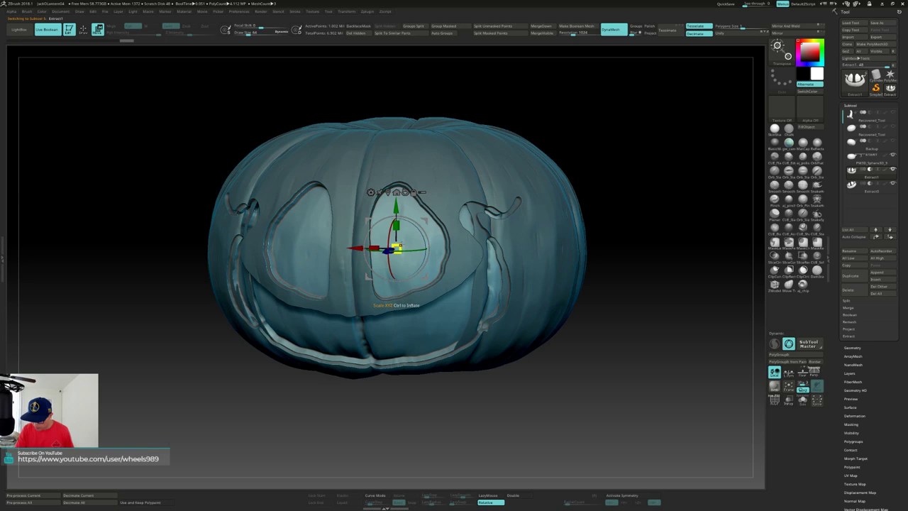
pyautogui.moveTo(421, 243); pyautogui.dragTo(476, 245, button='right')
pyautogui.moveTo(625, 285); pyautogui.dragTo(609, 314, button='right')
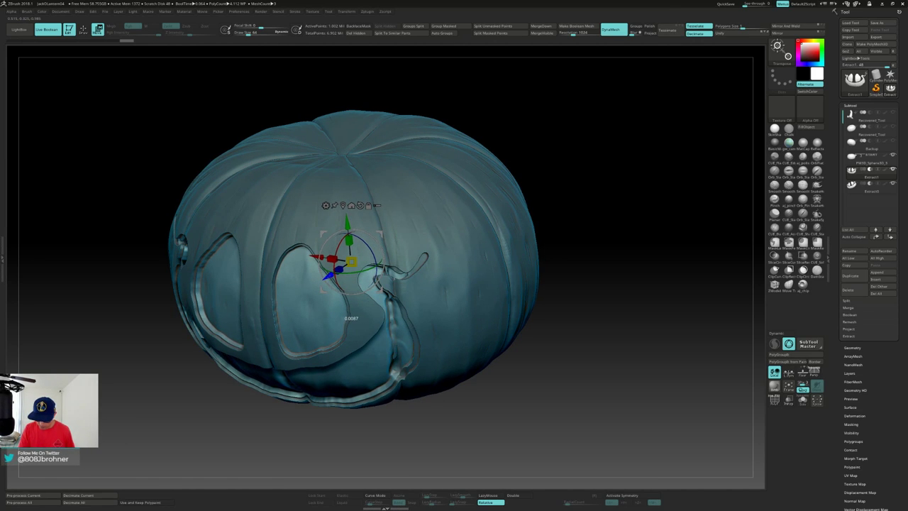
pyautogui.moveTo(590, 300); pyautogui.dragTo(609, 280, button='right')
pyautogui.moveTo(608, 278); pyautogui.dragTo(583, 281)
pyautogui.moveTo(400, 286); pyautogui.dragTo(398, 285, button='right')
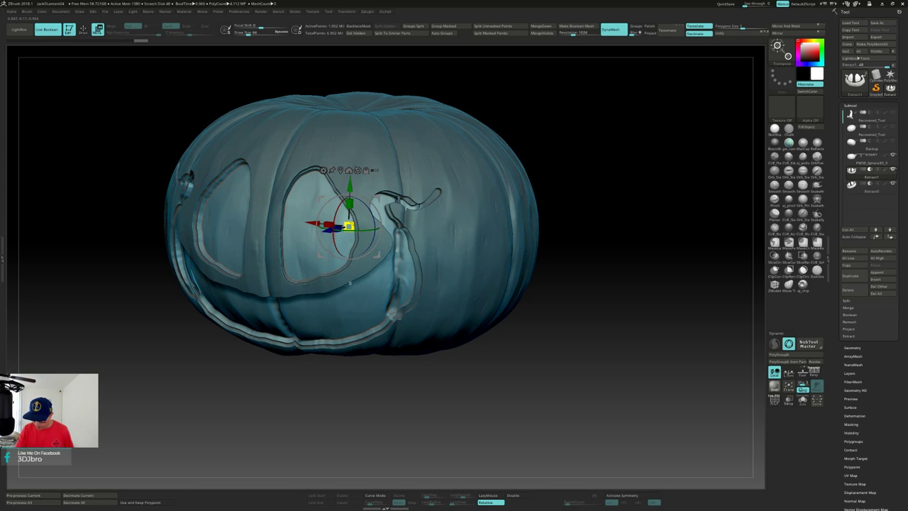
# Fine-tune the duplicate's overall scale from the front so the stepped rim follows the eyes and mouth.
pyautogui.moveTo(611, 264); pyautogui.dragTo(577, 286)
pyautogui.moveTo(290, 263)
pyautogui.mouseDown(button='right')
pyautogui.moveTo(292, 250)
pyautogui.moveTo(276, 246)
pyautogui.moveTo(301, 284)
pyautogui.moveTo(281, 251)
pyautogui.mouseUp(button='right')
pyautogui.moveTo(657, 281)
pyautogui.mouseDown()
pyautogui.moveTo(648, 304)
pyautogui.moveTo(653, 286)
pyautogui.mouseUp()
pyautogui.press('q')
pyautogui.press('w')
pyautogui.moveTo(409, 266); pyautogui.dragTo(406, 268)
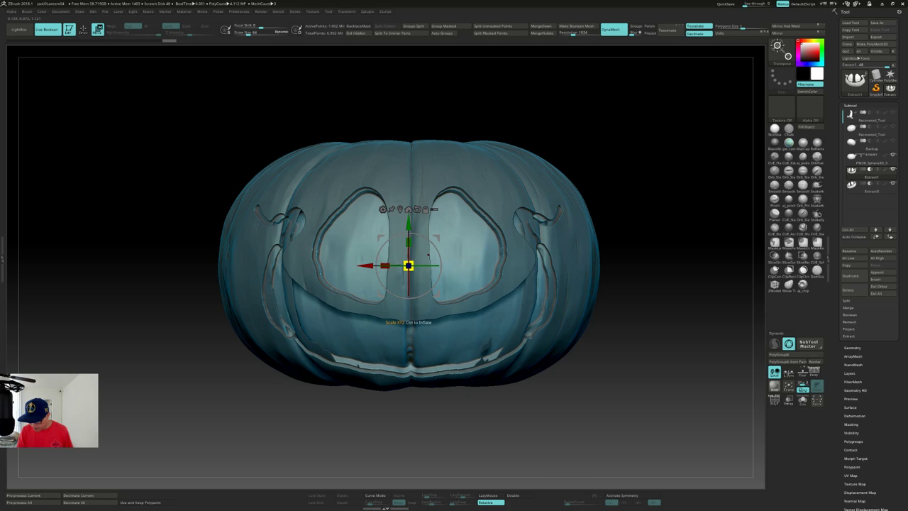
# Shift the duplicate slightly along Z to adjust the depth of the inner cut, reviewing it from above and the side.
pyautogui.moveTo(435, 250); pyautogui.dragTo(412, 312, button='right')
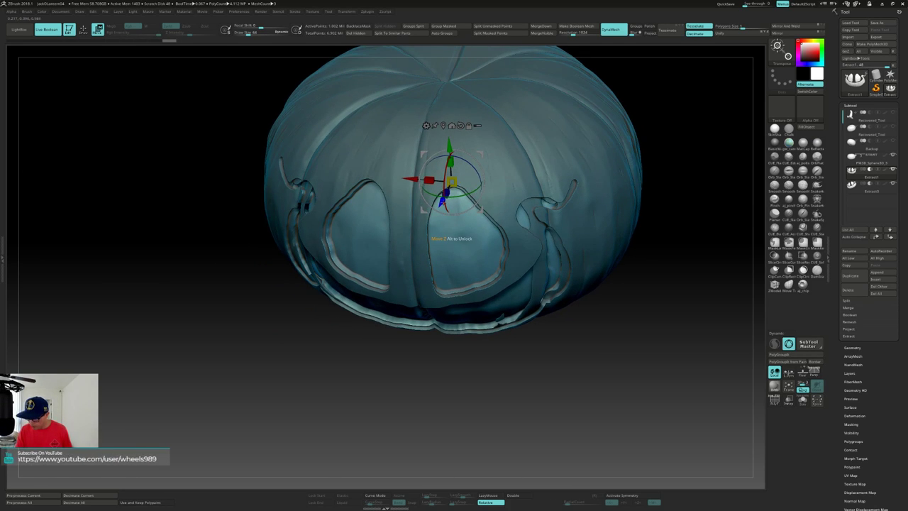
pyautogui.moveTo(441, 203); pyautogui.dragTo(444, 208)
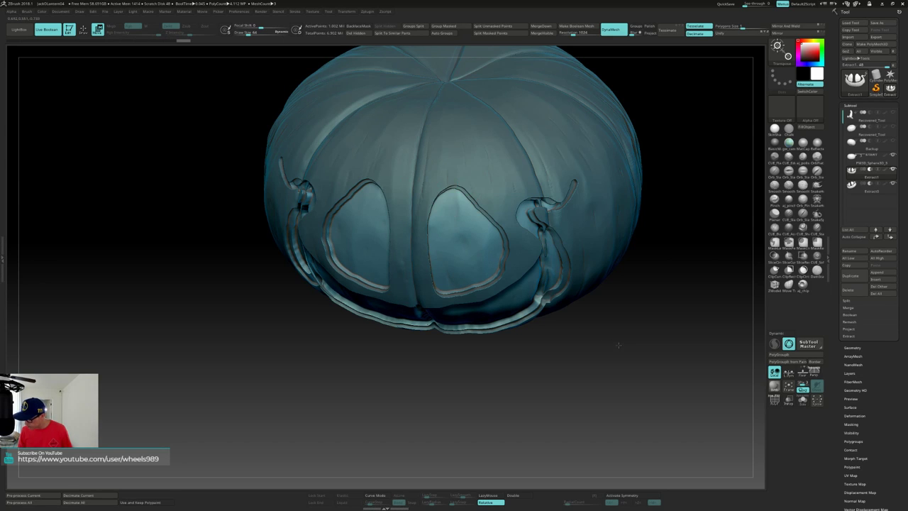
pyautogui.hotkey('ctrl', 'z')
pyautogui.moveTo(620, 338); pyautogui.dragTo(628, 329)
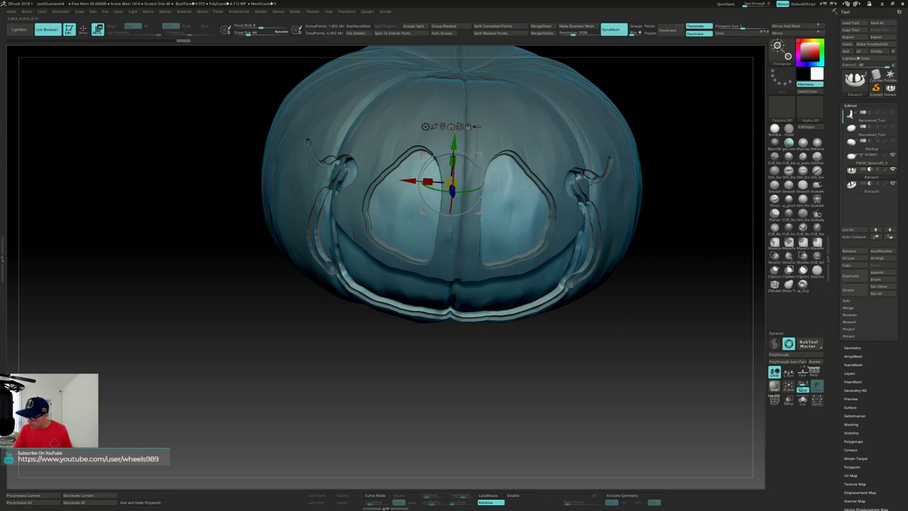
pyautogui.moveTo(654, 289); pyautogui.dragTo(630, 308)
# Isolate the duplicate to stretch it slightly along Z, then show the pumpkin again and refine its Z scale and position.
pyautogui.hotkey('alt', 's')
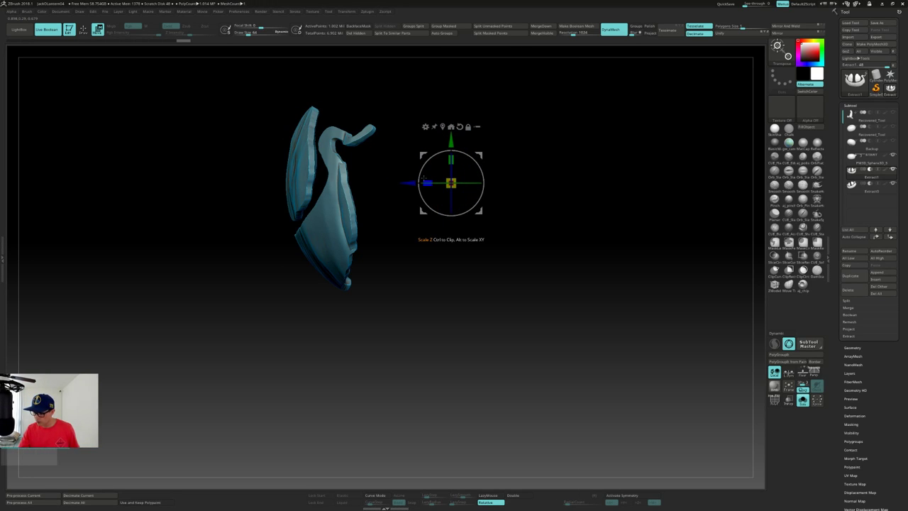
pyautogui.moveTo(427, 182); pyautogui.dragTo(424, 180)
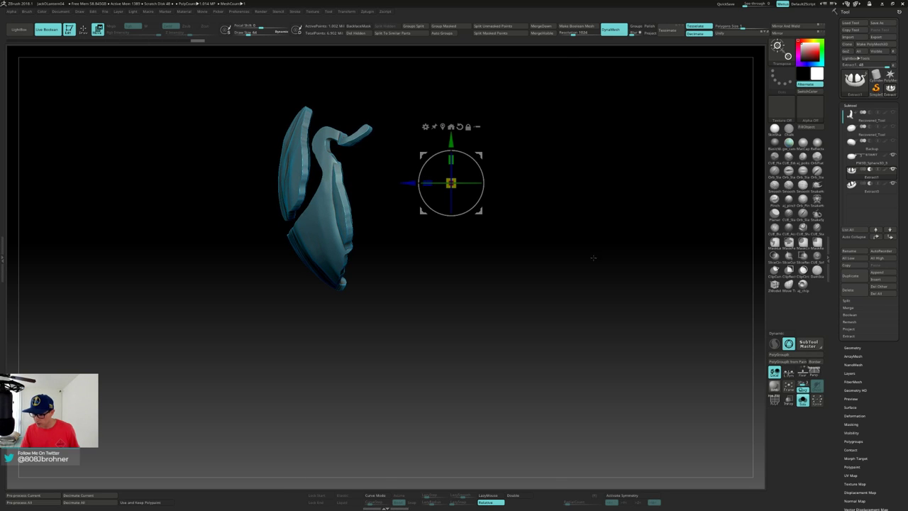
pyautogui.hotkey('alt', 's')
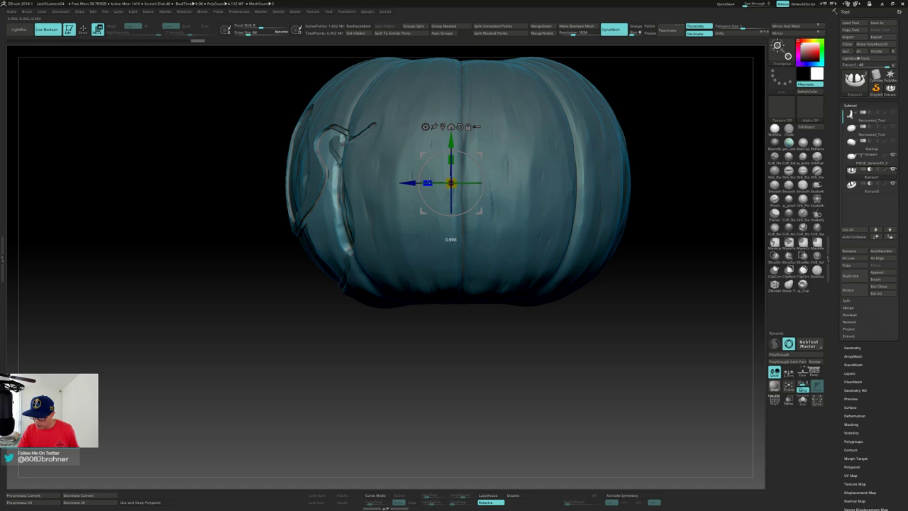
pyautogui.moveTo(427, 182); pyautogui.dragTo(419, 183)
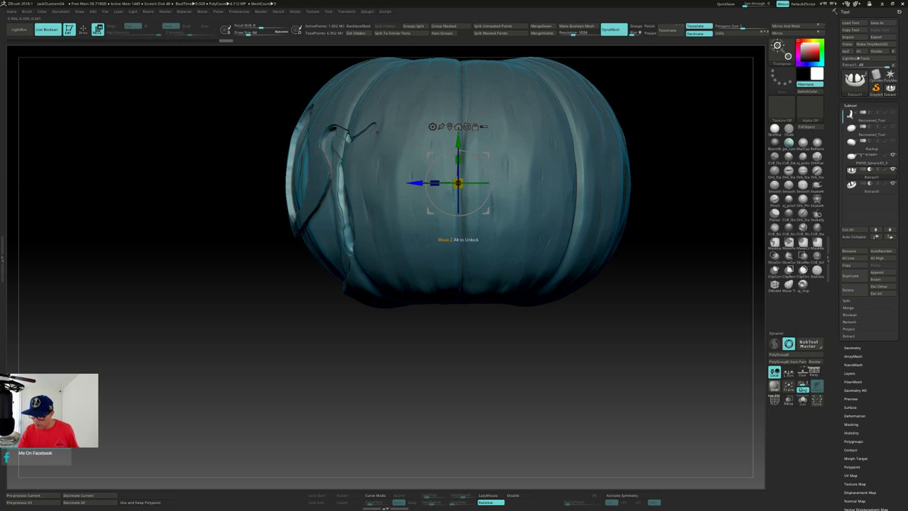
pyautogui.moveTo(428, 173); pyautogui.dragTo(546, 171, button='right')
pyautogui.keyDown('alt'); pyautogui.moveTo(429, 163); pyautogui.dragTo(568, 220, button='right'); pyautogui.keyUp('alt')
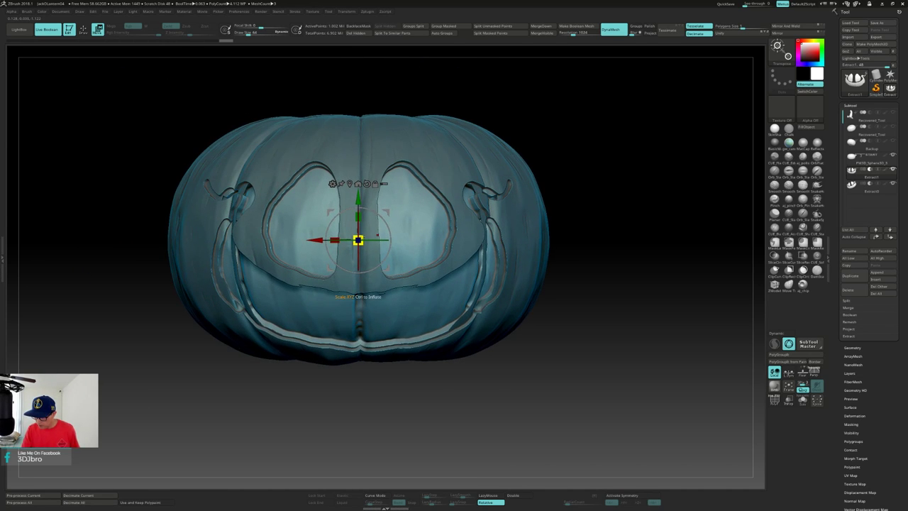
# Adjust the duplicate's uniform scale from the front view and undo the last scale change.
pyautogui.moveTo(358, 240); pyautogui.dragTo(331, 238)
pyautogui.hotkey('ctrl', 'z')
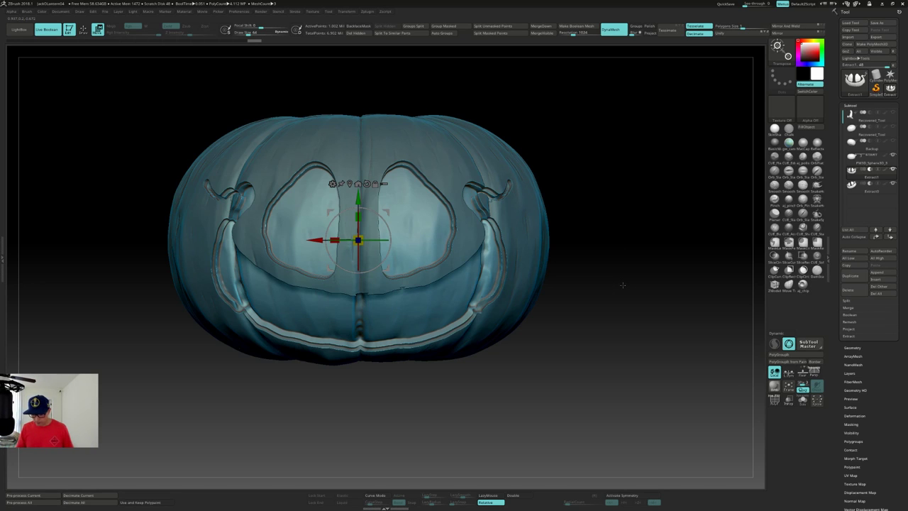
pyautogui.moveTo(623, 286)
pyautogui.mouseDown()
pyautogui.moveTo(632, 282)
pyautogui.moveTo(620, 297)
pyautogui.moveTo(603, 297)
pyautogui.moveTo(626, 284)
pyautogui.mouseUp()
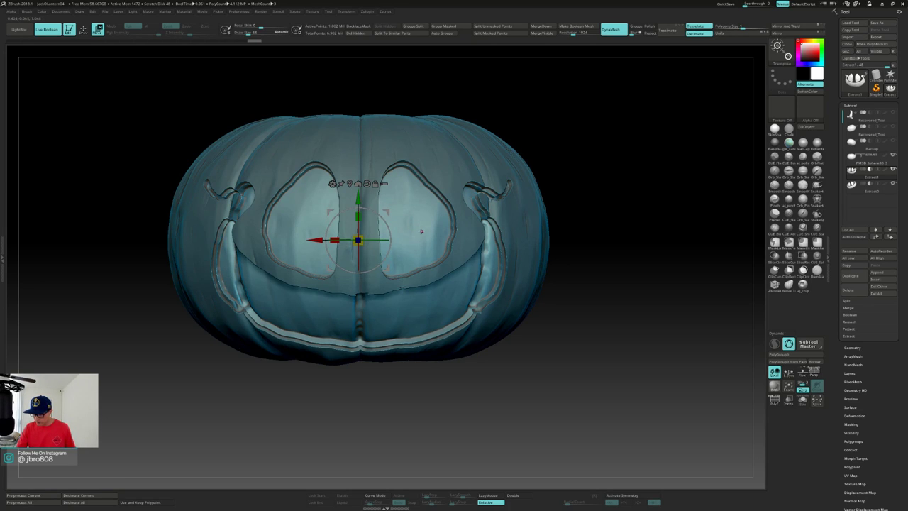
pyautogui.moveTo(414, 231); pyautogui.dragTo(406, 213, button='right')
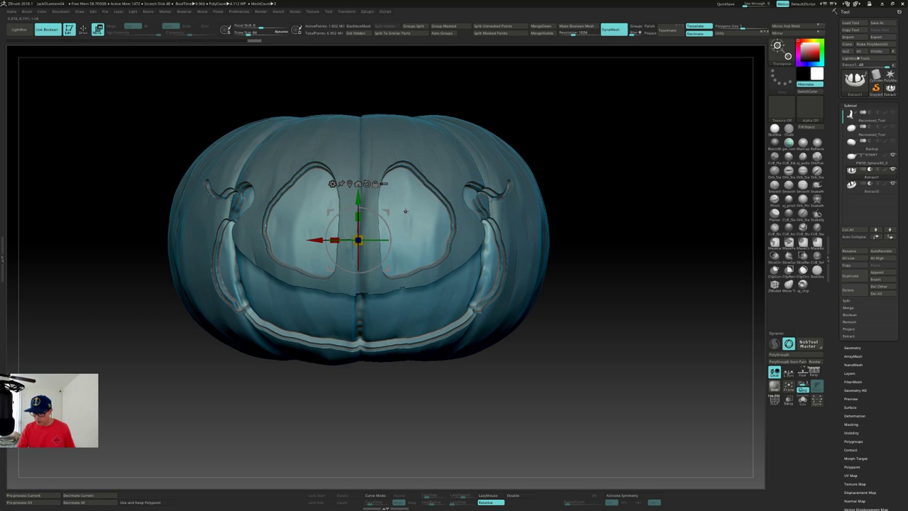
# Apply the Deformer Soft cage to the duplicate and raise its resolution to eight divisions across the width.
pyautogui.click(333, 184)
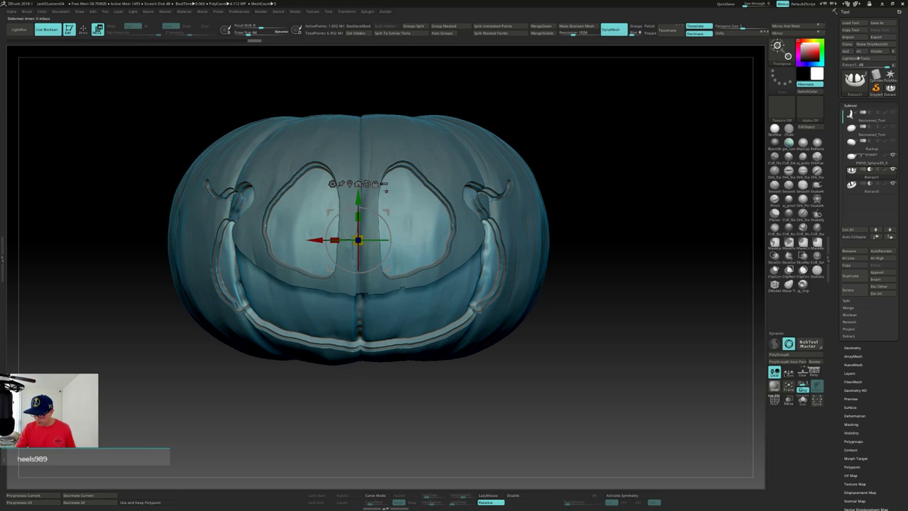
pyautogui.click(332, 183)
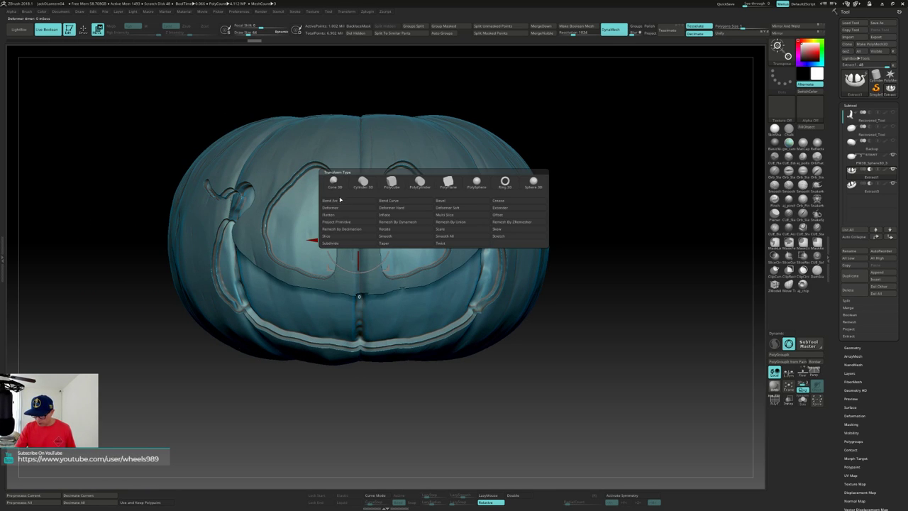
pyautogui.click(449, 207)
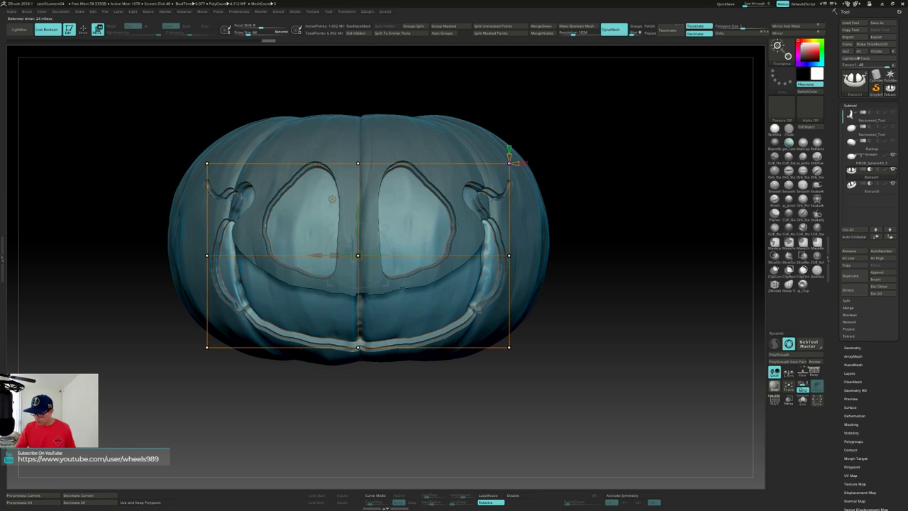
pyautogui.moveTo(520, 163); pyautogui.dragTo(535, 163)
pyautogui.moveTo(598, 176); pyautogui.dragTo(599, 229)
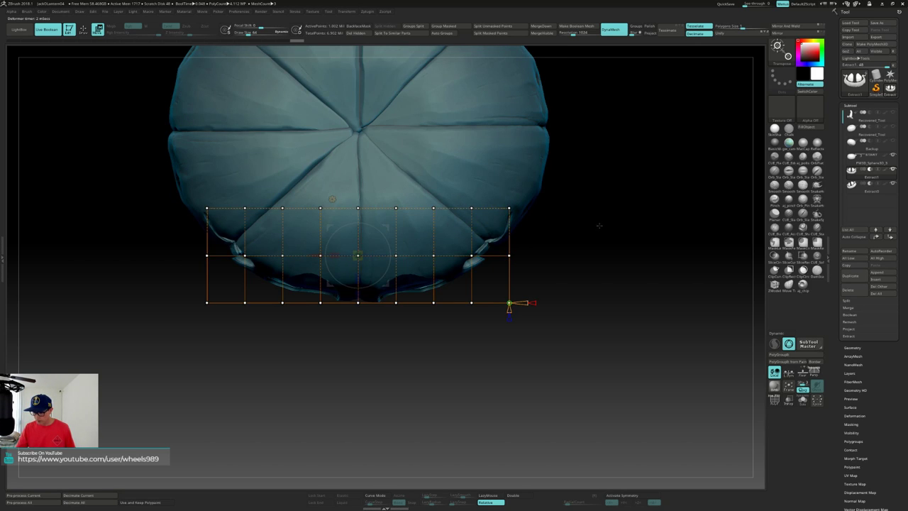
pyautogui.moveTo(509, 310); pyautogui.dragTo(509, 313)
pyautogui.moveTo(582, 274); pyautogui.dragTo(584, 193)
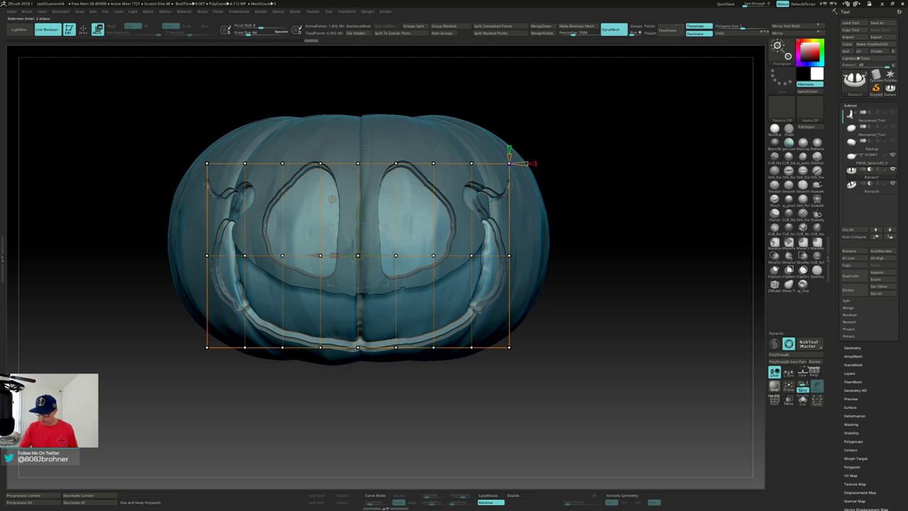
pyautogui.press('ctrl')
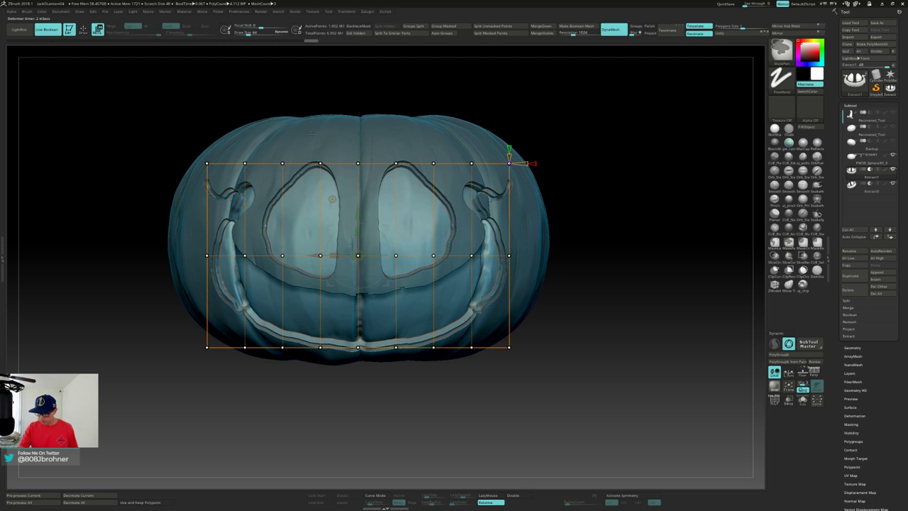
# Isolate the cage points between the eyes, try scaling them along X, undo it, and reduce the selection to the middle row.
pyautogui.keyDown('ctrl'); pyautogui.moveTo(316, 189); pyautogui.dragTo(405, 289); pyautogui.keyUp('ctrl')
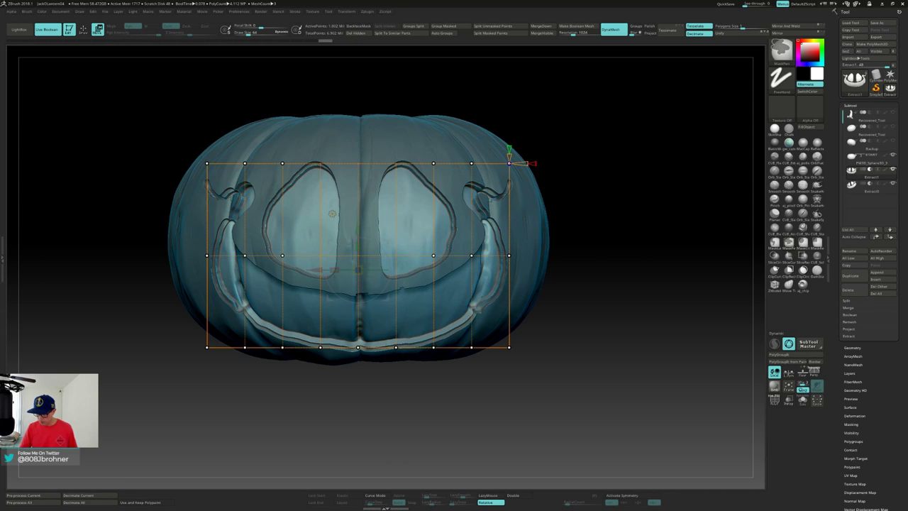
pyautogui.keyDown('ctrl'); pyautogui.click(624, 234); pyautogui.keyUp('ctrl')
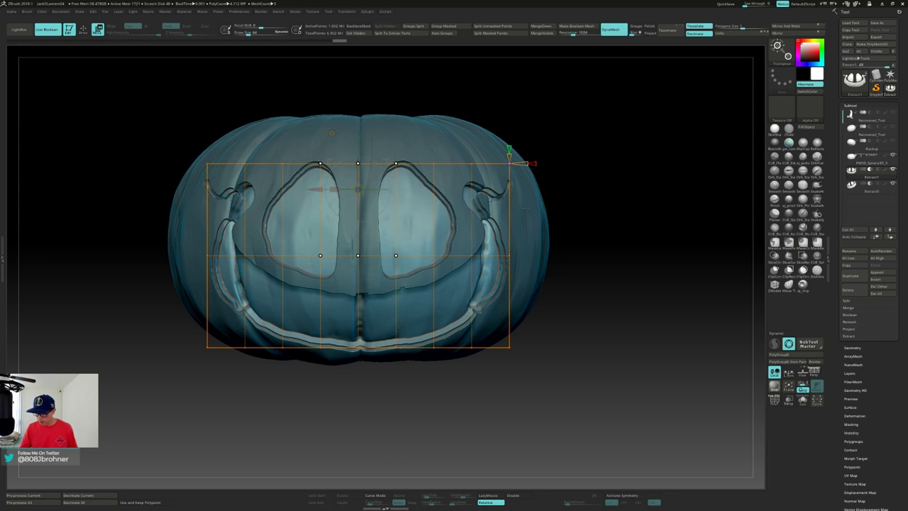
pyautogui.moveTo(359, 256); pyautogui.dragTo(358, 256)
pyautogui.moveTo(334, 190); pyautogui.dragTo(330, 190)
pyautogui.hotkey('ctrl', 'z')
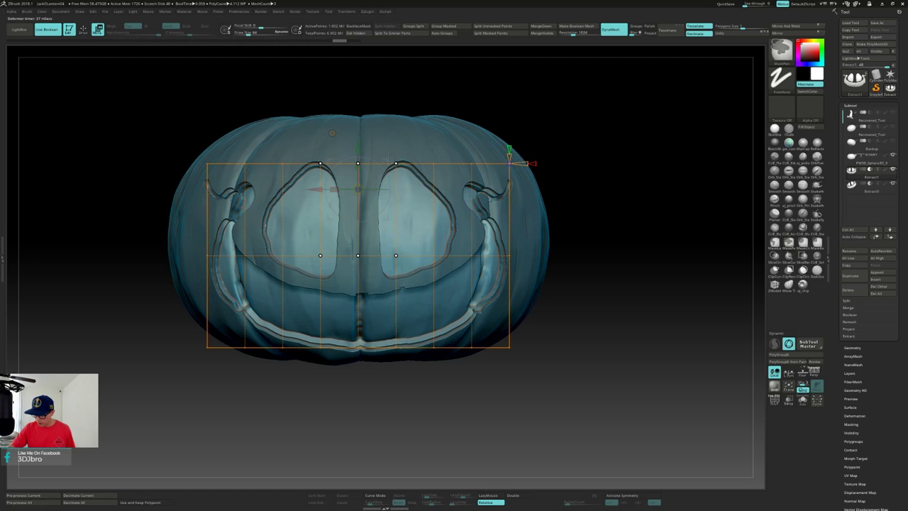
pyautogui.keyDown('ctrl'); pyautogui.moveTo(396, 163); pyautogui.dragTo(402, 170); pyautogui.keyUp('ctrl')
pyautogui.keyDown('ctrl'); pyautogui.moveTo(310, 156); pyautogui.dragTo(363, 169); pyautogui.keyUp('ctrl')
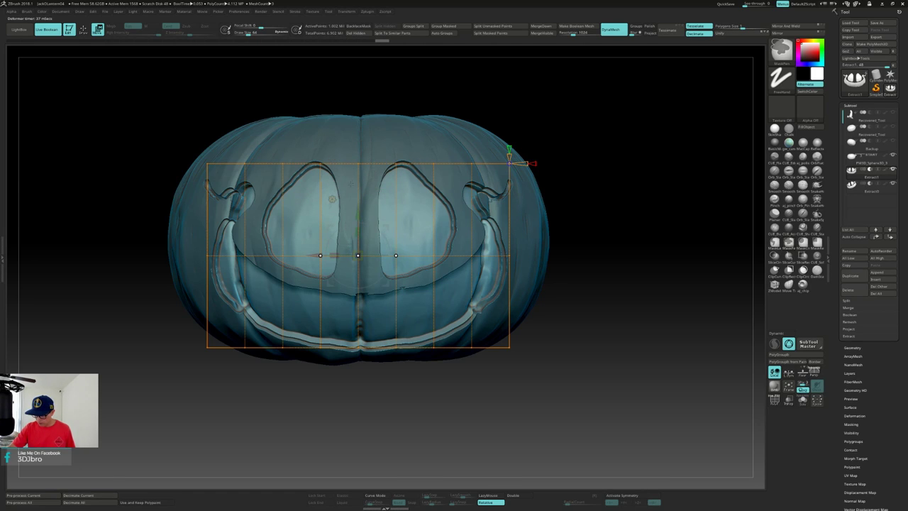
# Raise the cage's height resolution to five divisions, try scaling the points between the eyes along X, and undo the scale.
pyautogui.moveTo(510, 150); pyautogui.dragTo(509, 143)
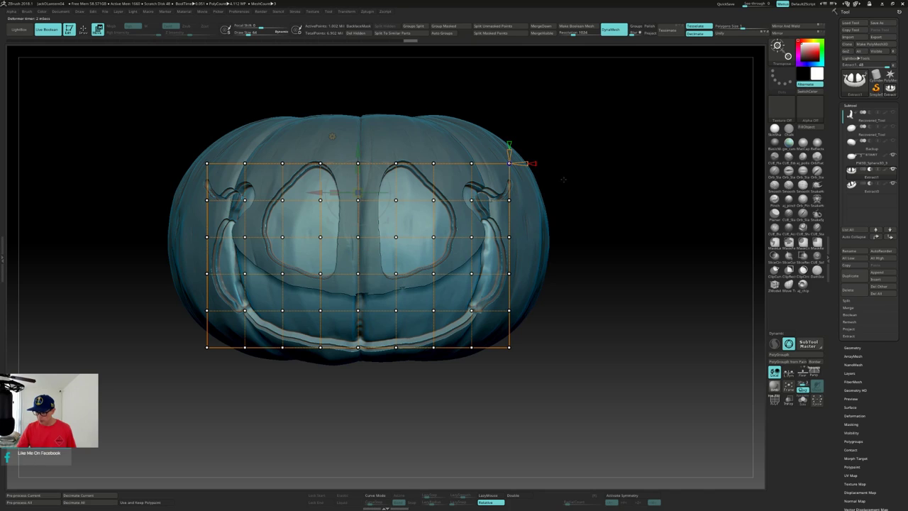
pyautogui.keyDown('ctrl'); pyautogui.moveTo(624, 207); pyautogui.dragTo(620, 256); pyautogui.keyUp('ctrl')
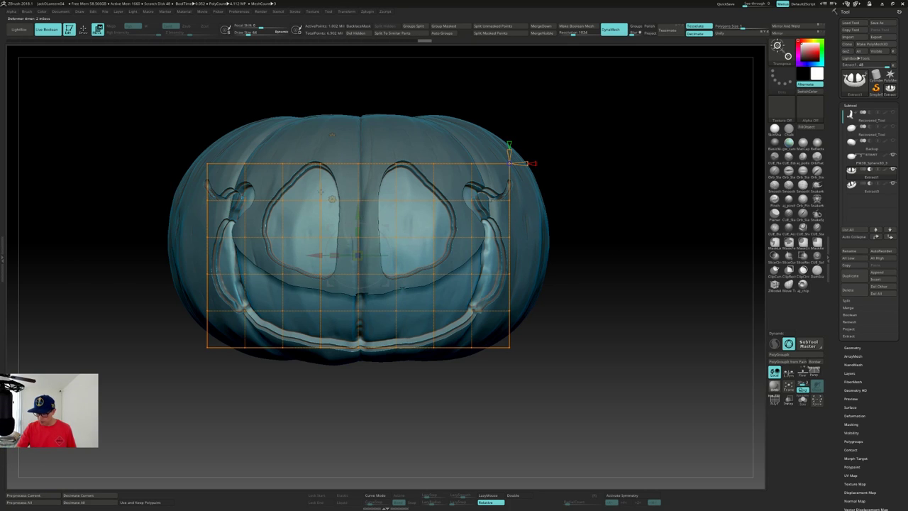
pyautogui.press('ctrl')
pyautogui.keyDown('ctrl'); pyautogui.moveTo(310, 191); pyautogui.dragTo(409, 253); pyautogui.keyUp('ctrl')
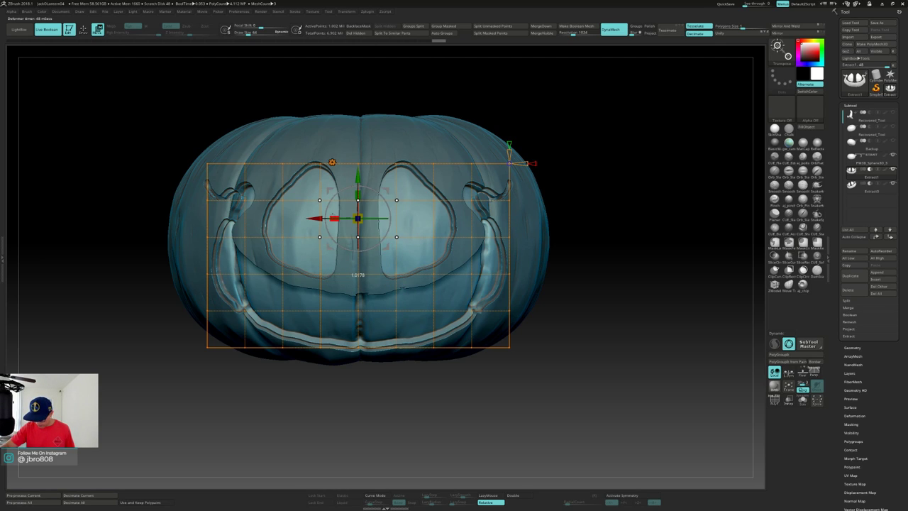
pyautogui.moveTo(330, 214); pyautogui.dragTo(322, 214)
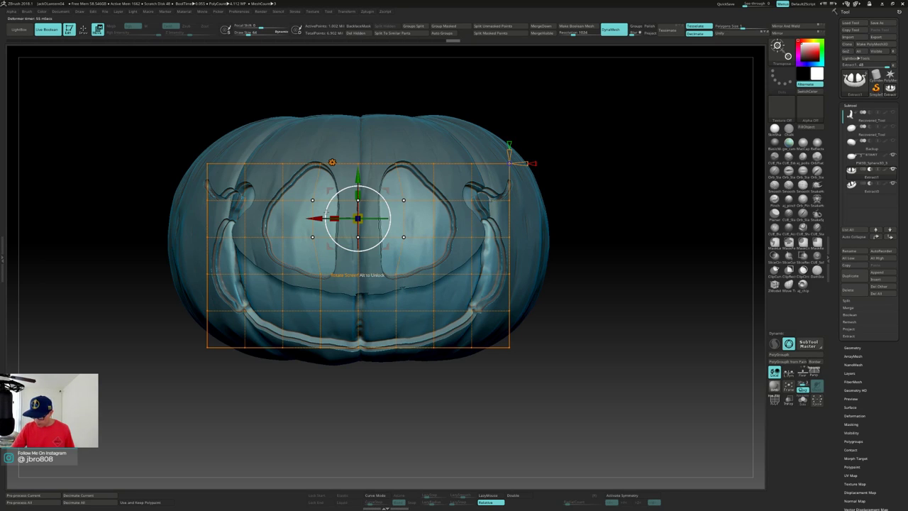
pyautogui.hotkey('ctrl', 'z')
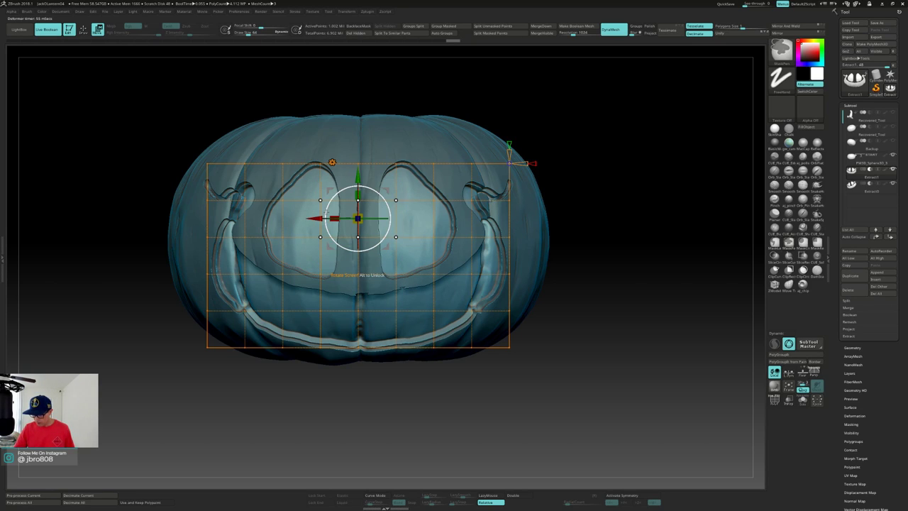
# Raise the cage's height resolution to six divisions and scale only the nine central points around the inner eyes to about 1.24 along X.
pyautogui.moveTo(510, 153); pyautogui.dragTo(509, 151)
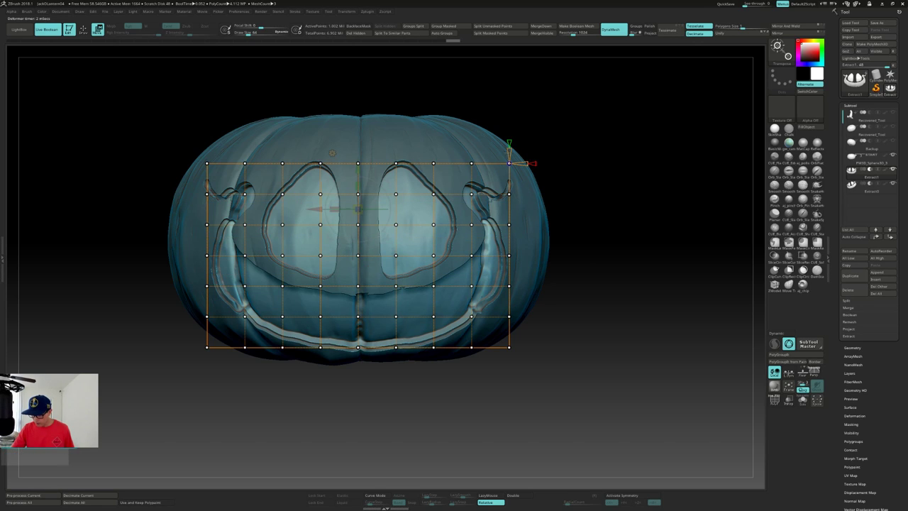
pyautogui.keyDown('ctrl'); pyautogui.moveTo(309, 186); pyautogui.dragTo(406, 266); pyautogui.keyUp('ctrl')
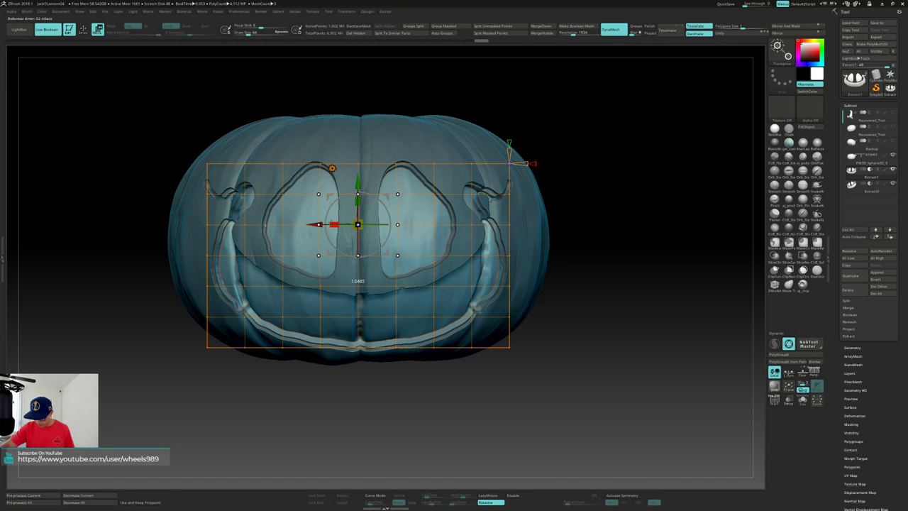
pyautogui.moveTo(325, 221); pyautogui.dragTo(322, 221)
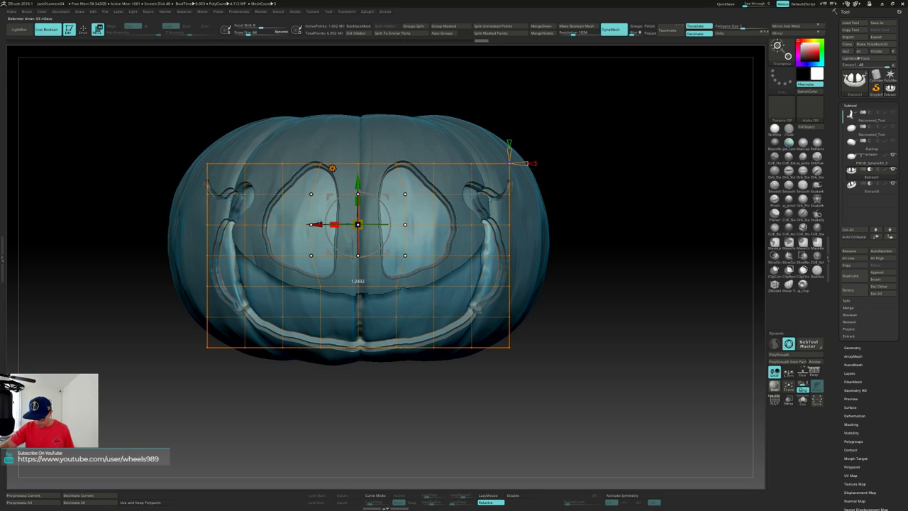
pyautogui.moveTo(320, 221); pyautogui.dragTo(320, 222)
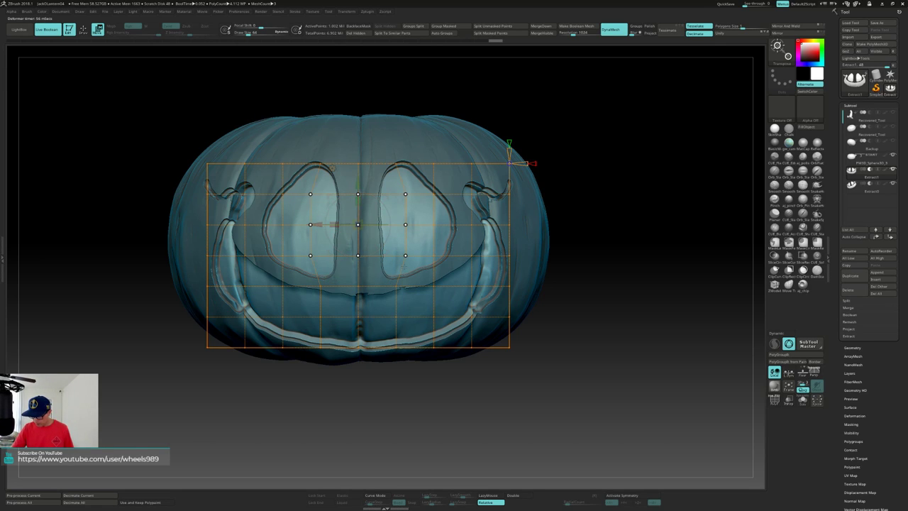
# Free the cage points directly above and below the inner eye columns, try scaling the selection along X, and undo the scale.
pyautogui.press('ctrl')
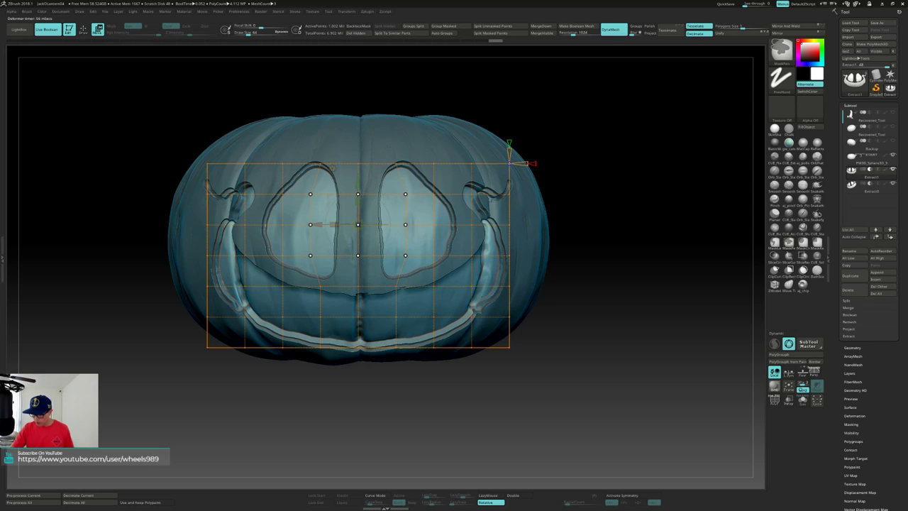
pyautogui.keyDown('ctrl'); pyautogui.click(396, 164); pyautogui.keyUp('ctrl')
pyautogui.keyDown('ctrl'); pyautogui.click(321, 163); pyautogui.keyUp('ctrl')
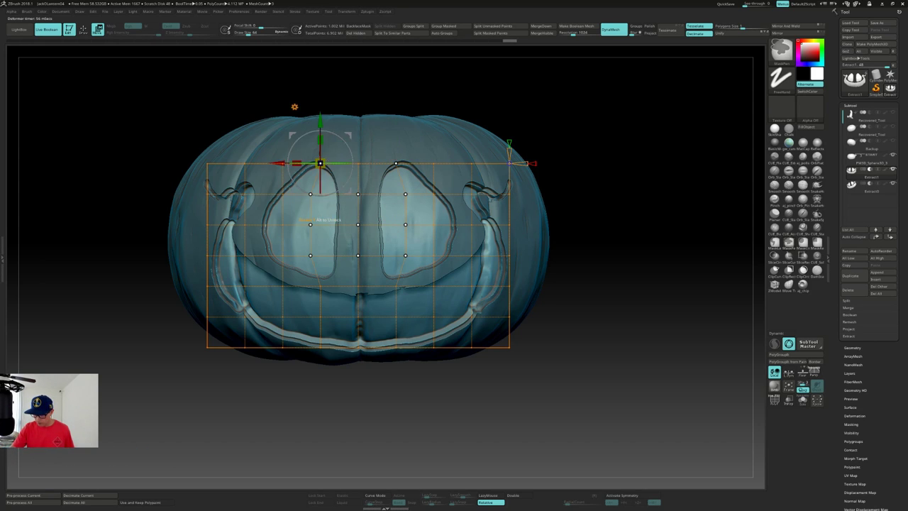
pyautogui.keyDown('ctrl'); pyautogui.moveTo(326, 292); pyautogui.dragTo(327, 292); pyautogui.keyUp('ctrl')
pyautogui.keyDown('ctrl'); pyautogui.moveTo(390, 280); pyautogui.dragTo(404, 298); pyautogui.keyUp('ctrl')
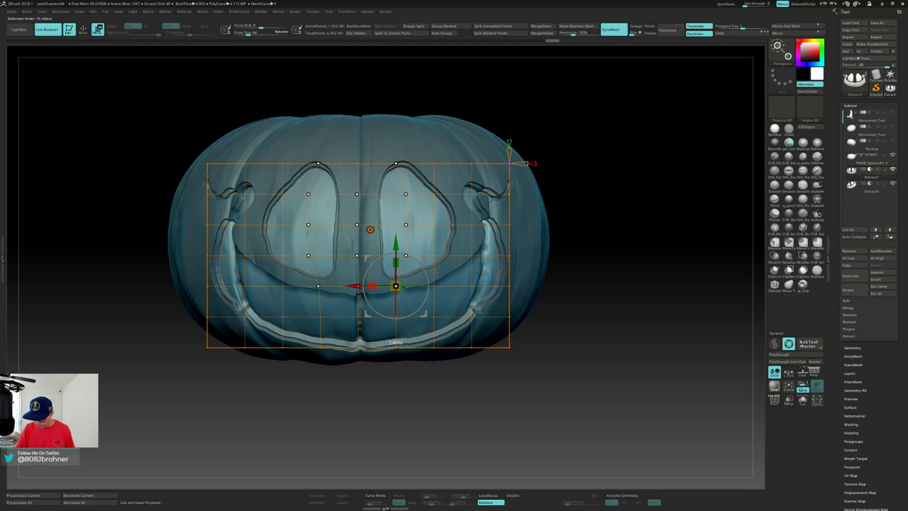
pyautogui.moveTo(369, 286); pyautogui.dragTo(363, 283)
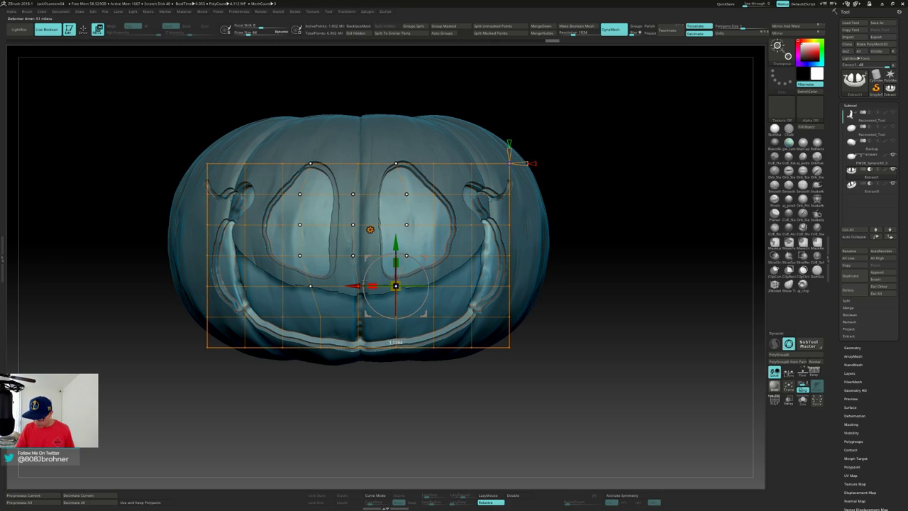
pyautogui.hotkey('ctrl', 'z')
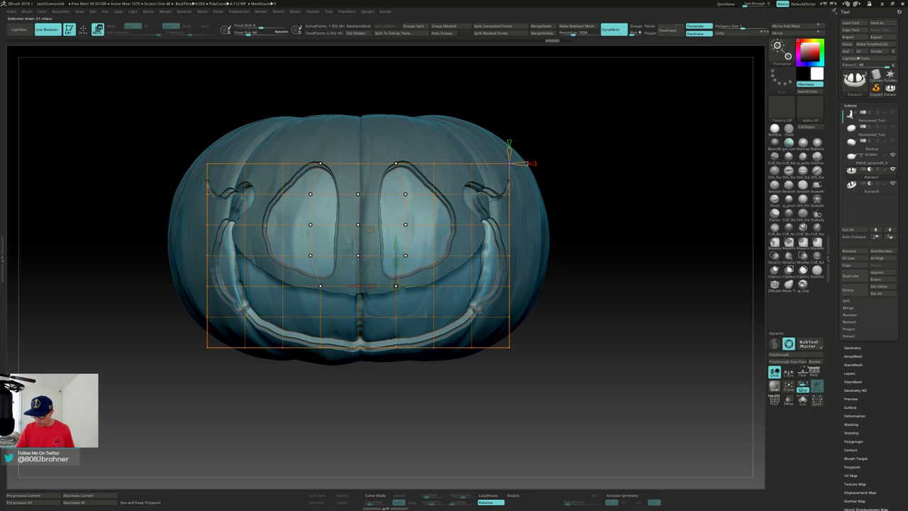
# Isolate only the two cage columns running through the eyes and scale them to about 1.1 along X.
pyautogui.keyDown('ctrl'); pyautogui.moveTo(586, 118); pyautogui.dragTo(616, 158); pyautogui.keyUp('ctrl')
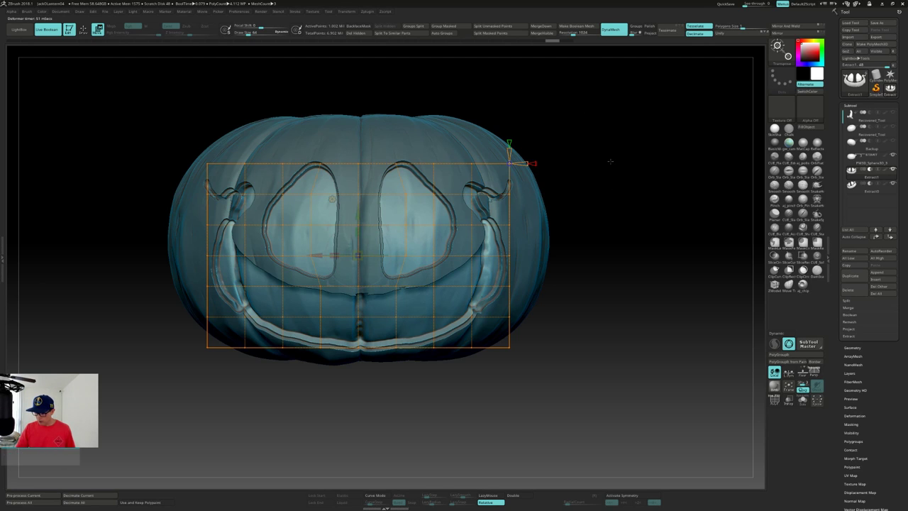
pyautogui.keyDown('ctrl'); pyautogui.moveTo(386, 148); pyautogui.dragTo(414, 300); pyautogui.keyUp('ctrl')
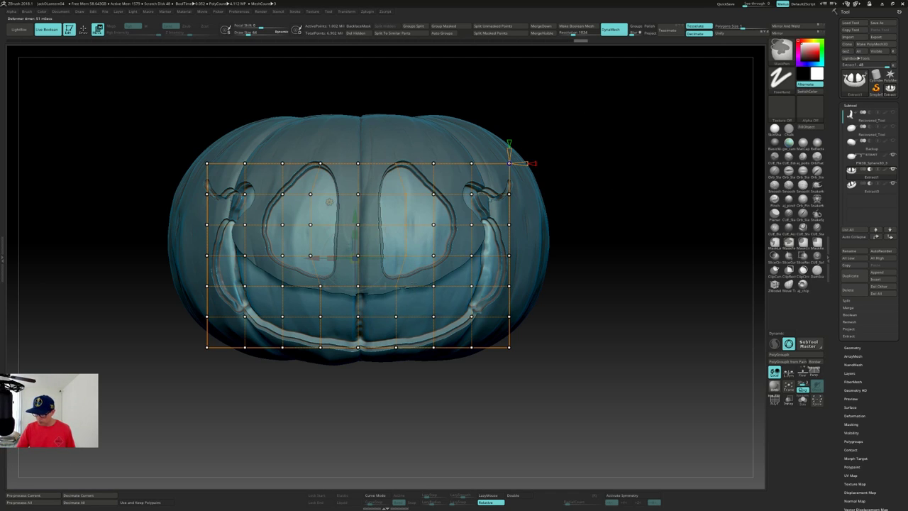
pyautogui.keyDown('ctrl'); pyautogui.moveTo(303, 149); pyautogui.dragTo(332, 298); pyautogui.keyUp('ctrl')
pyautogui.keyDown('ctrl'); pyautogui.click(586, 225); pyautogui.keyUp('ctrl')
pyautogui.press('w')
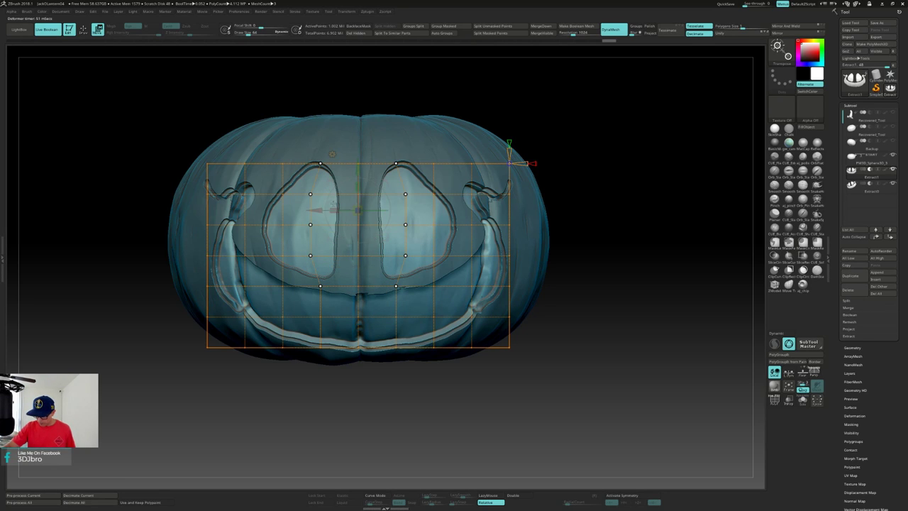
pyautogui.moveTo(334, 210); pyautogui.dragTo(332, 210)
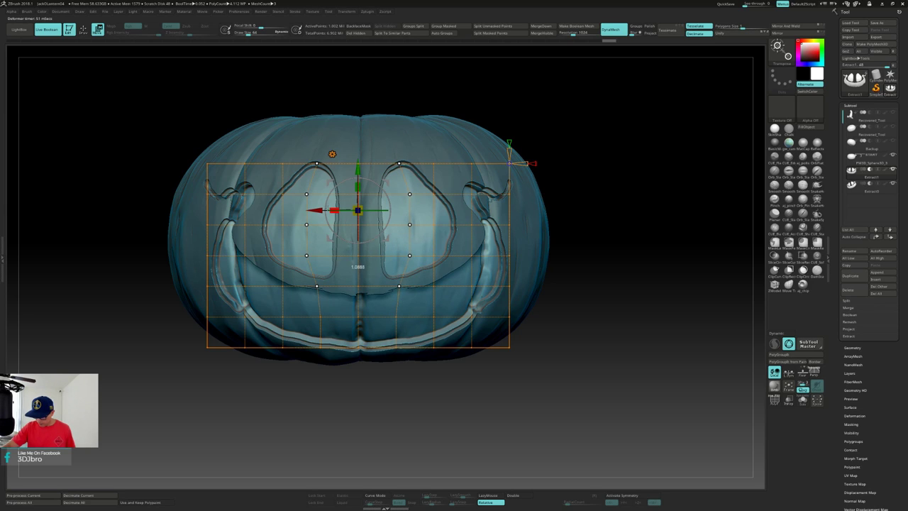
pyautogui.moveTo(319, 210); pyautogui.dragTo(319, 210)
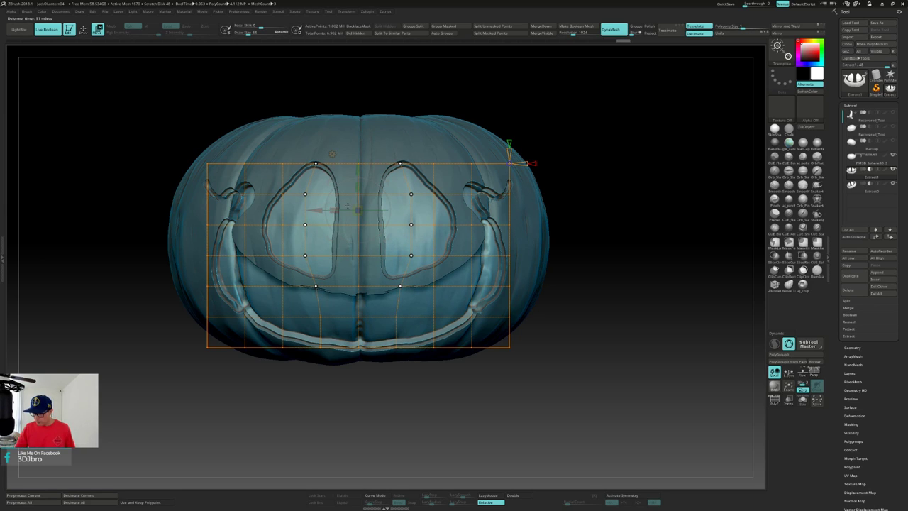
# Clear the cage point selection, accept the soft deformation on the duplicate, and review the eye rims.
pyautogui.press('ctrl')
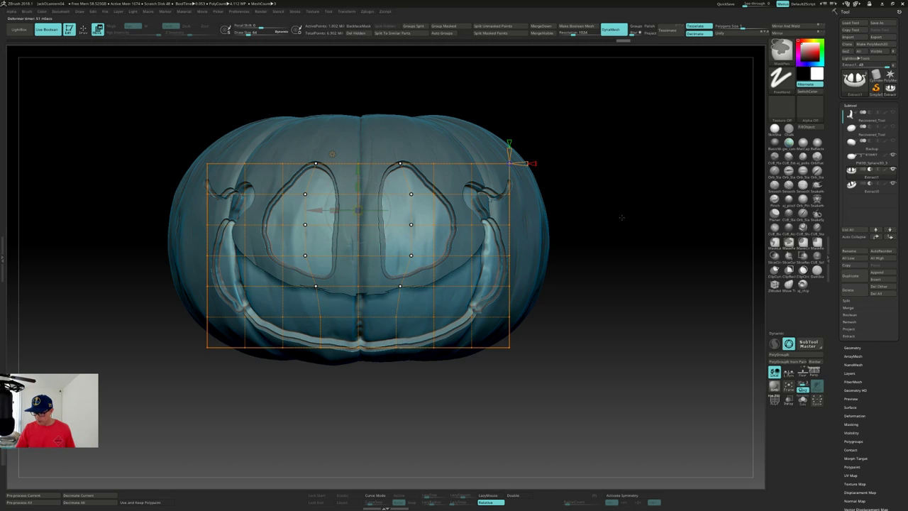
pyautogui.moveTo(632, 212)
pyautogui.mouseDown()
pyautogui.moveTo(623, 224)
pyautogui.moveTo(631, 211)
pyautogui.mouseUp()
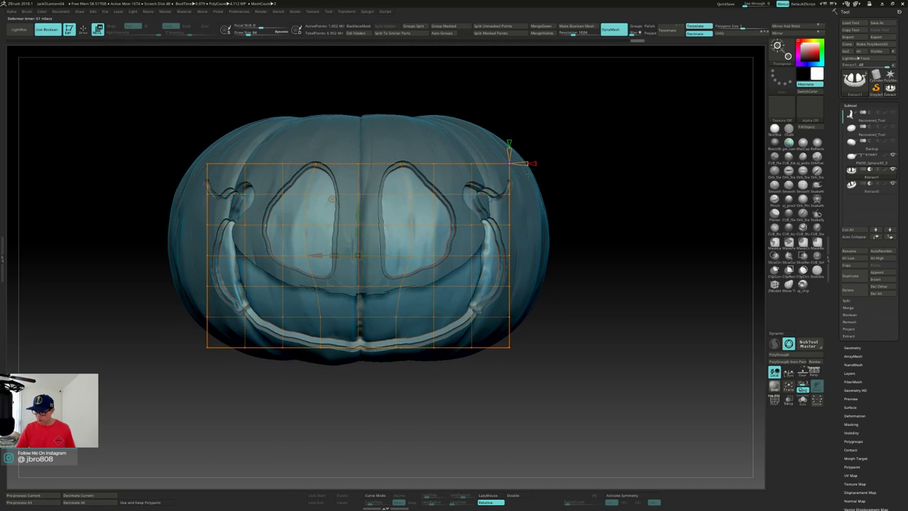
pyautogui.click(330, 199)
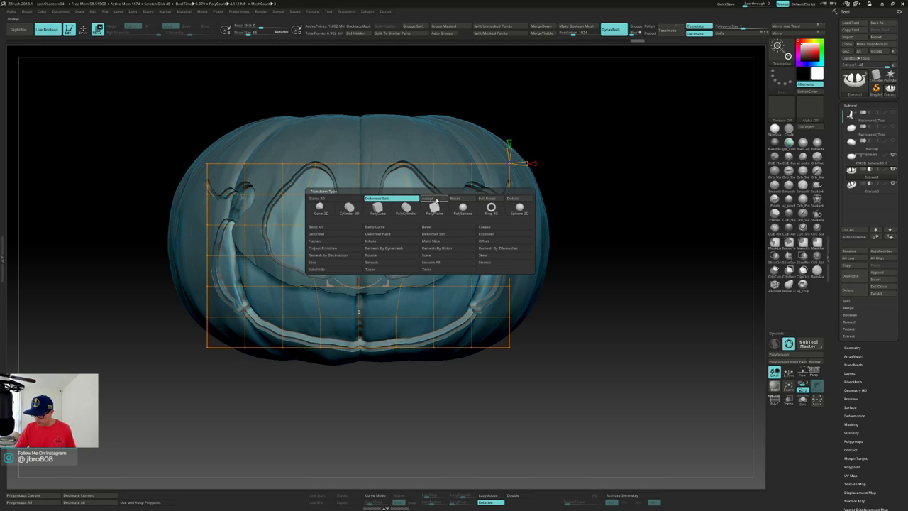
pyautogui.click(462, 199)
pyautogui.moveTo(637, 224); pyautogui.dragTo(617, 261)
pyautogui.moveTo(490, 214); pyautogui.dragTo(526, 212, button='right')
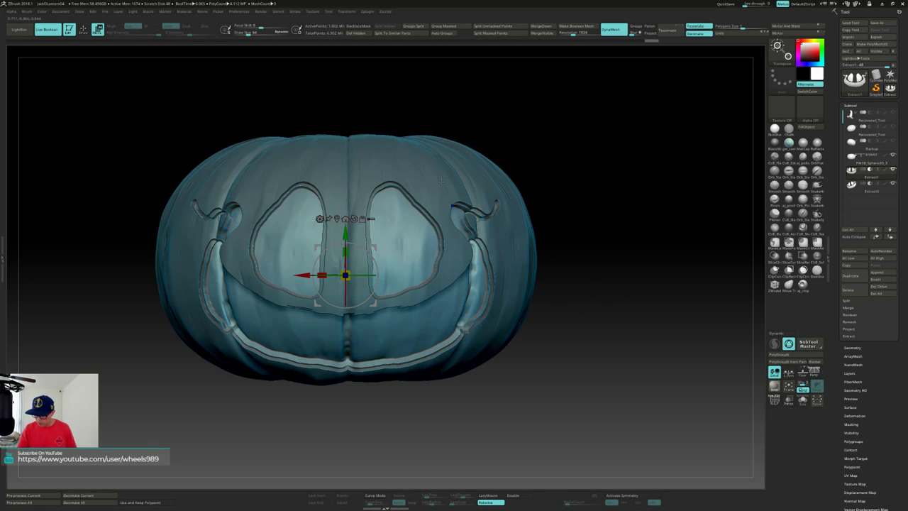
# Apply a new Deformer Soft cage to the duplicate and raise its resolution to fifteen divisions across the width.
pyautogui.click(320, 218)
pyautogui.click(438, 244)
pyautogui.moveTo(583, 221)
pyautogui.mouseDown(button='right')
pyautogui.moveTo(578, 242)
pyautogui.moveTo(584, 219)
pyautogui.mouseUp(button='right')
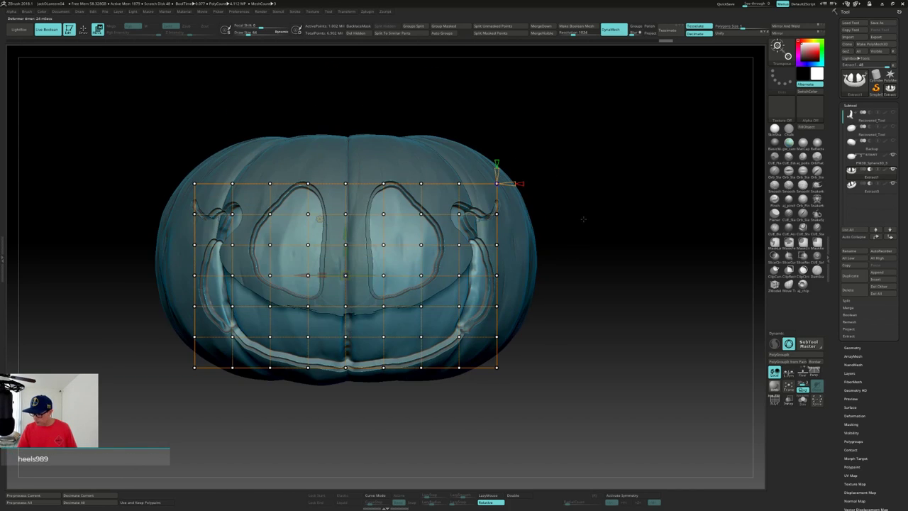
pyautogui.moveTo(513, 183); pyautogui.dragTo(527, 184)
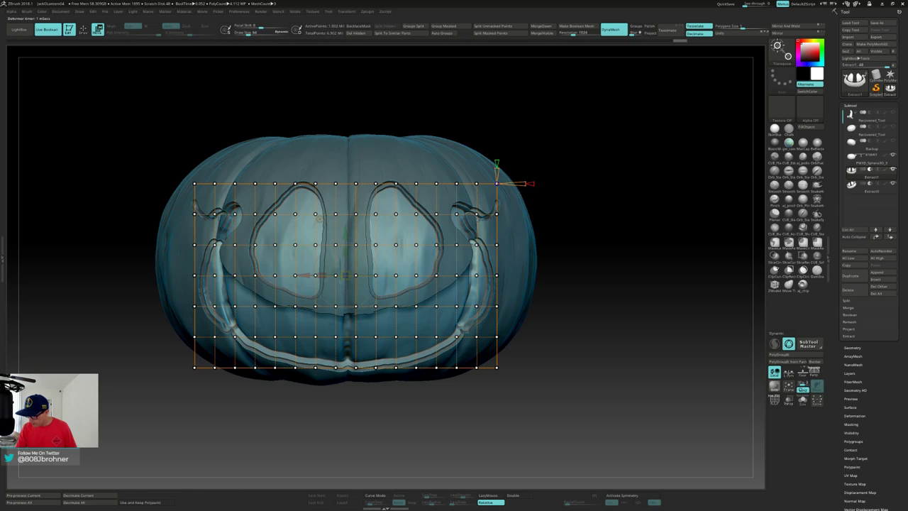
# Isolate the cage points at both outer mouth tips, try shifting them slightly along Y, and undo the move.
pyautogui.press('ctrl')
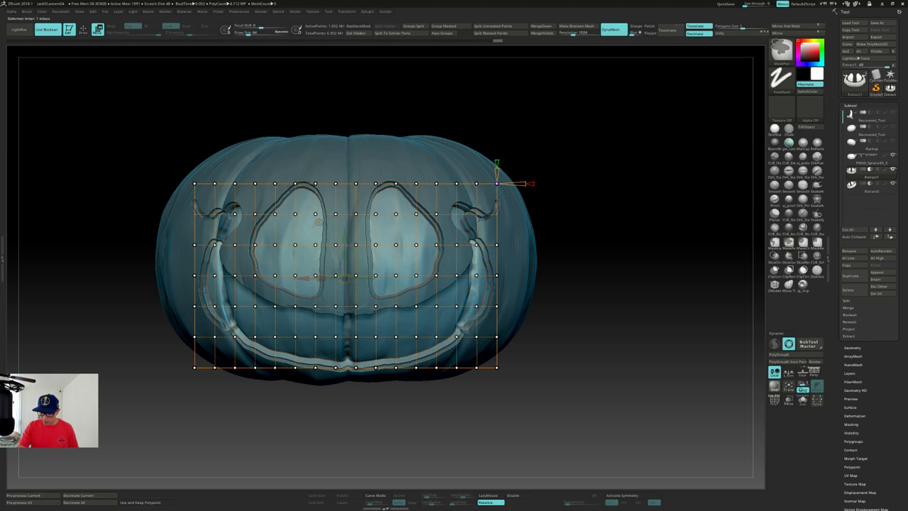
pyautogui.keyDown('ctrl'); pyautogui.click(588, 251); pyautogui.keyUp('ctrl')
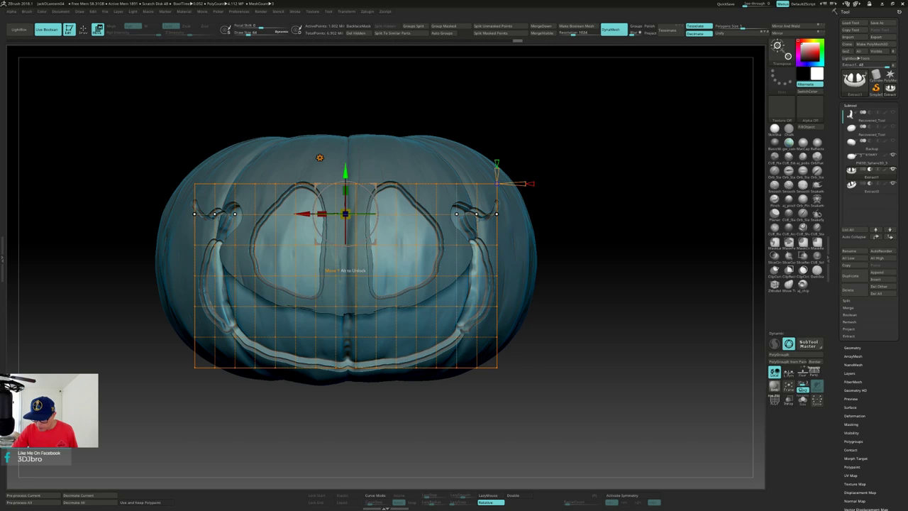
pyautogui.moveTo(346, 170); pyautogui.dragTo(345, 168)
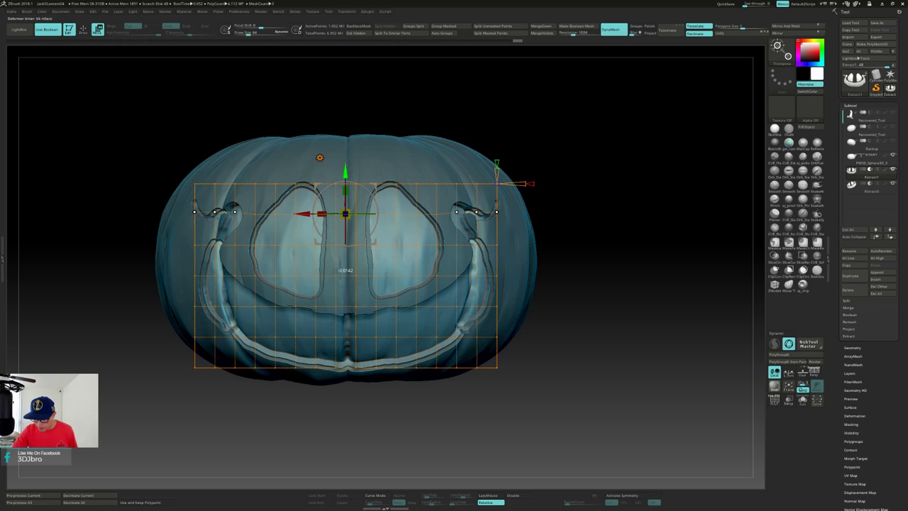
pyautogui.moveTo(345, 168); pyautogui.dragTo(346, 168)
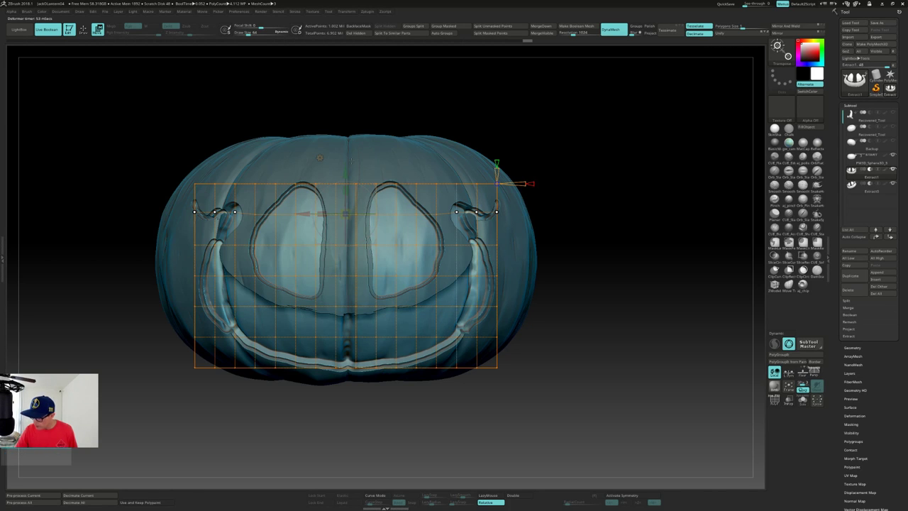
pyautogui.moveTo(600, 202)
pyautogui.mouseDown()
pyautogui.moveTo(601, 213)
pyautogui.moveTo(601, 205)
pyautogui.mouseUp()
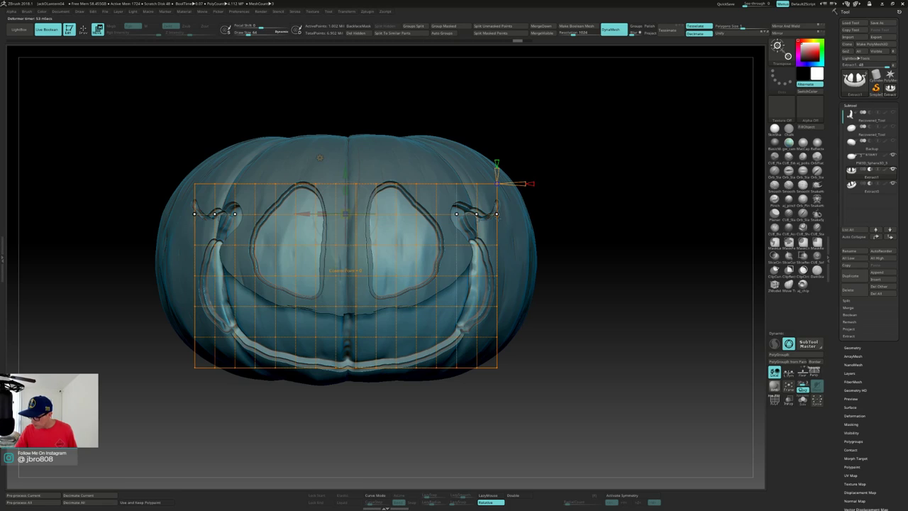
# Raise the cage's height resolution to ten divisions.
pyautogui.moveTo(497, 164); pyautogui.dragTo(497, 158)
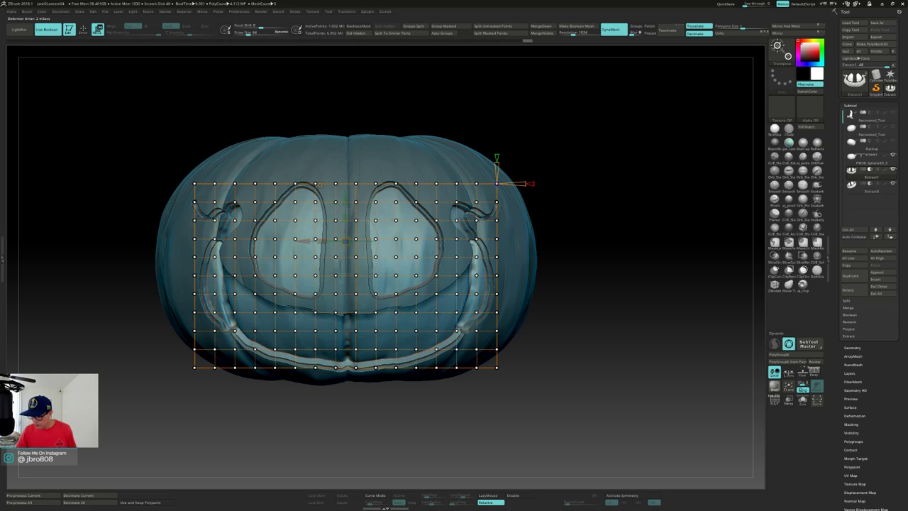
# Isolate the inner cage points at both mouth tips, try shifting them slightly along Y, and undo the move.
pyautogui.press('ctrl')
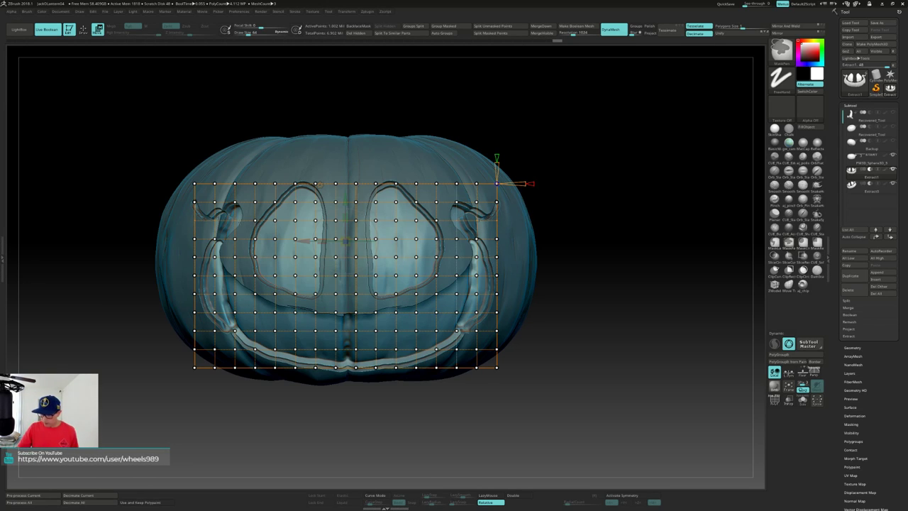
pyautogui.keyDown('ctrl'); pyautogui.click(554, 144); pyautogui.keyUp('ctrl')
pyautogui.moveTo(345, 177); pyautogui.dragTo(346, 176)
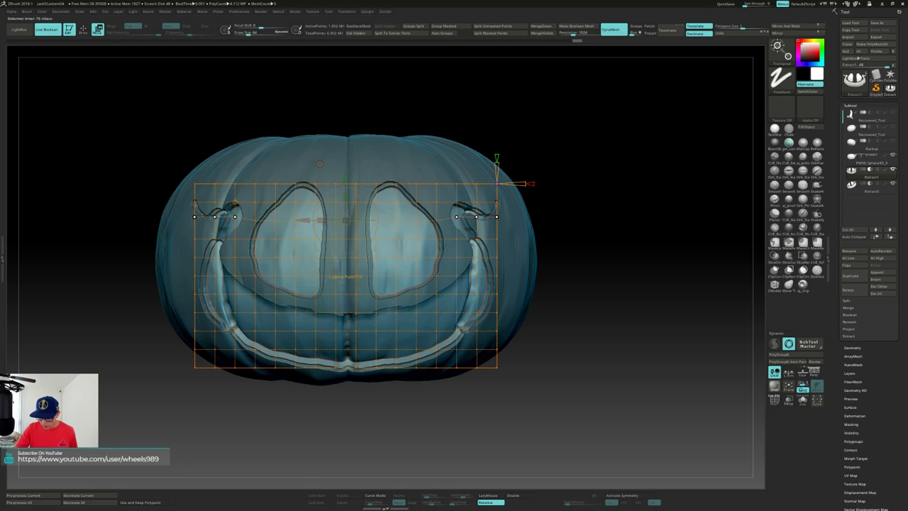
pyautogui.keyDown('ctrl'); pyautogui.click(195, 217); pyautogui.keyUp('ctrl')
pyautogui.keyDown('ctrl'); pyautogui.click(497, 217); pyautogui.keyUp('ctrl')
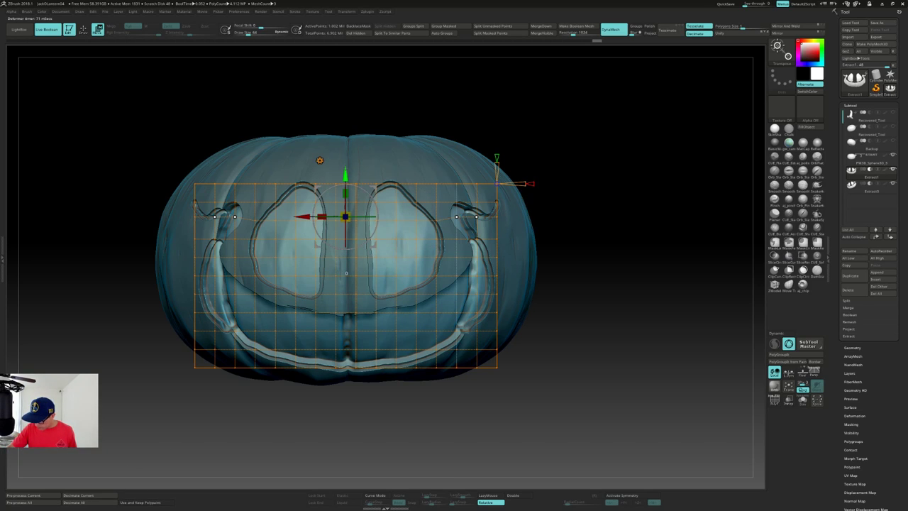
pyautogui.moveTo(345, 173); pyautogui.dragTo(345, 169)
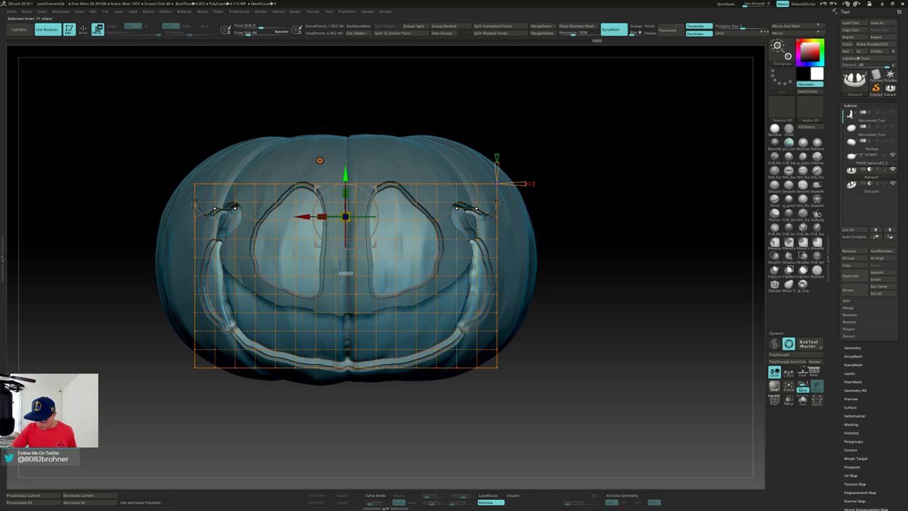
pyautogui.moveTo(345, 171); pyautogui.dragTo(346, 170)
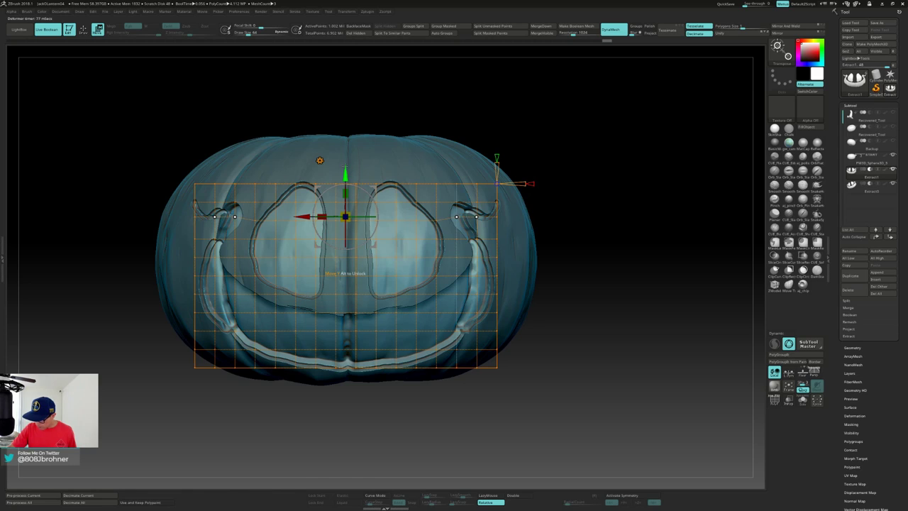
pyautogui.hotkey('ctrl', 'z')
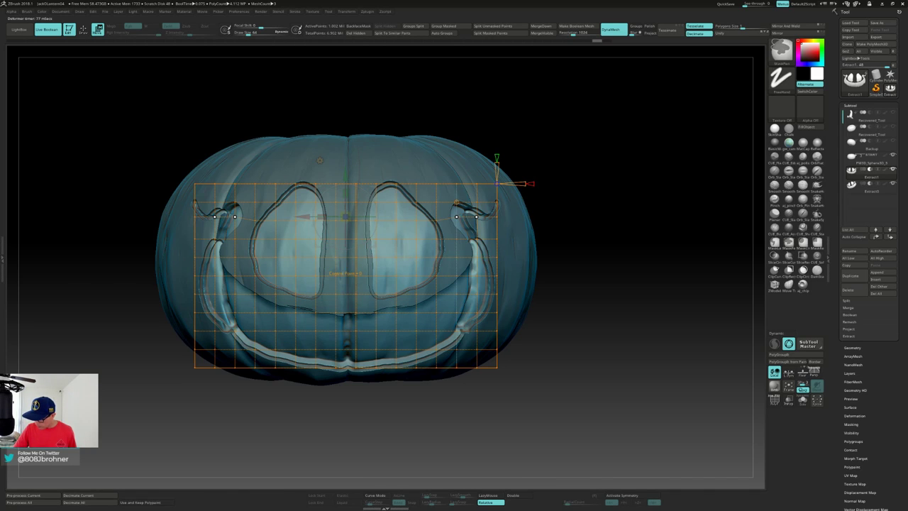
# Check the mouth-tip cage points from the side, try nudging them along Y again, and leave the deformer for Draw mode.
pyautogui.moveTo(593, 236); pyautogui.dragTo(556, 249)
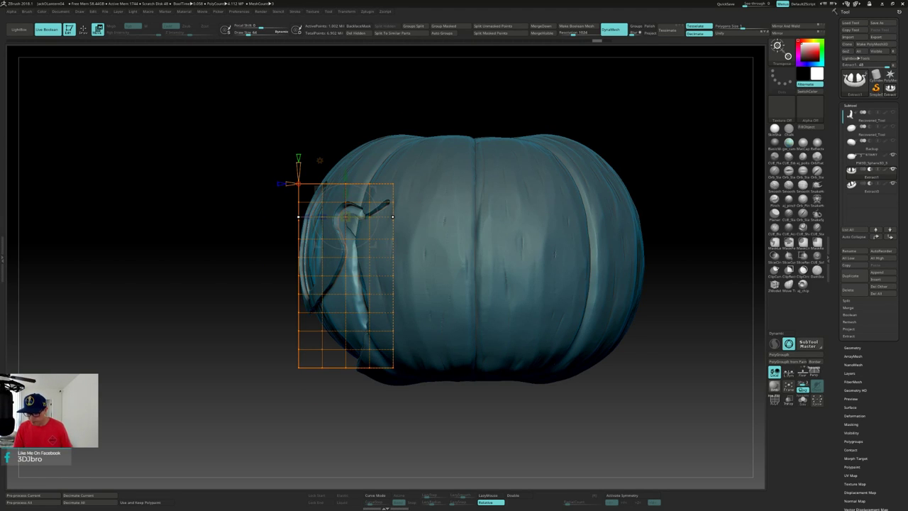
pyautogui.press('ctrl')
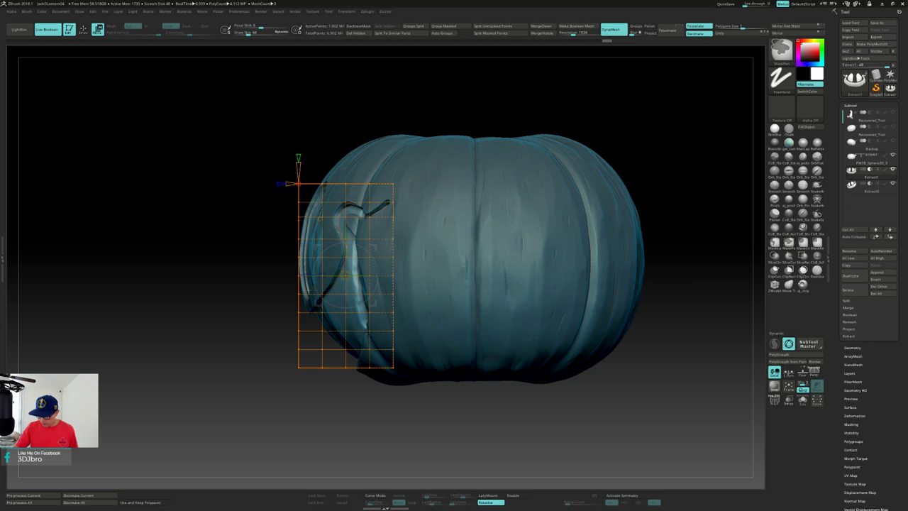
pyautogui.keyDown('ctrl'); pyautogui.moveTo(341, 220); pyautogui.dragTo(308, 207); pyautogui.keyUp('ctrl')
pyautogui.moveTo(626, 172); pyautogui.dragTo(649, 166)
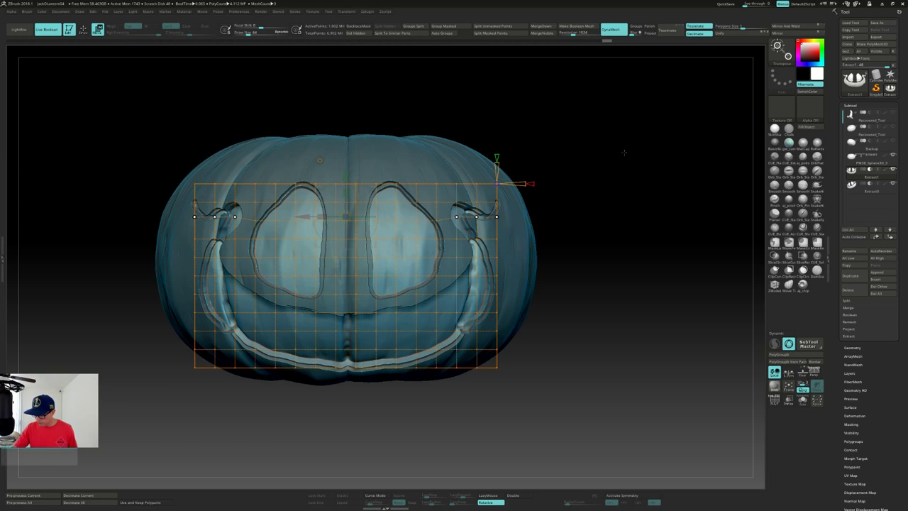
pyautogui.moveTo(346, 176); pyautogui.dragTo(346, 171)
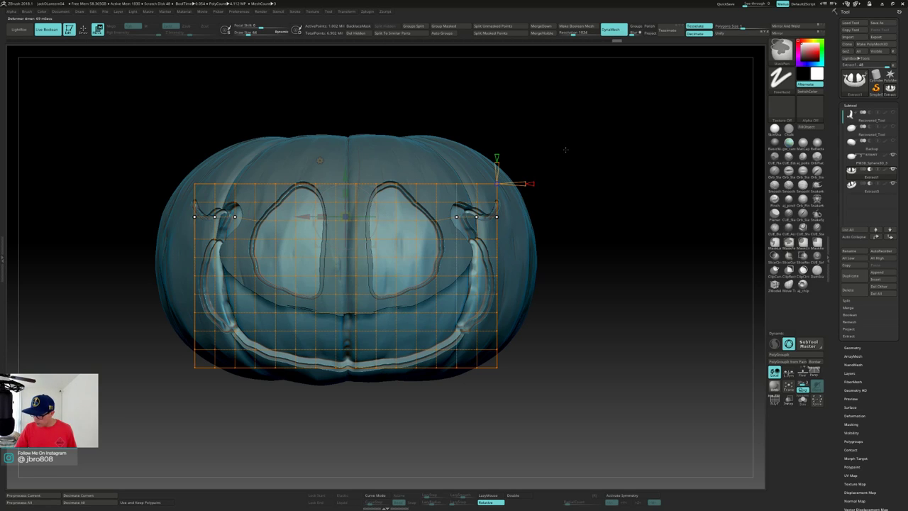
pyautogui.moveTo(565, 149)
pyautogui.mouseDown()
pyautogui.moveTo(558, 151)
pyautogui.moveTo(566, 150)
pyautogui.mouseUp()
pyautogui.moveTo(575, 200); pyautogui.dragTo(576, 202)
pyautogui.press('q')
# Examine the stepped rims around the eyes and mouth from the front and slightly turned angles.
pyautogui.moveTo(598, 250); pyautogui.dragTo(601, 244)
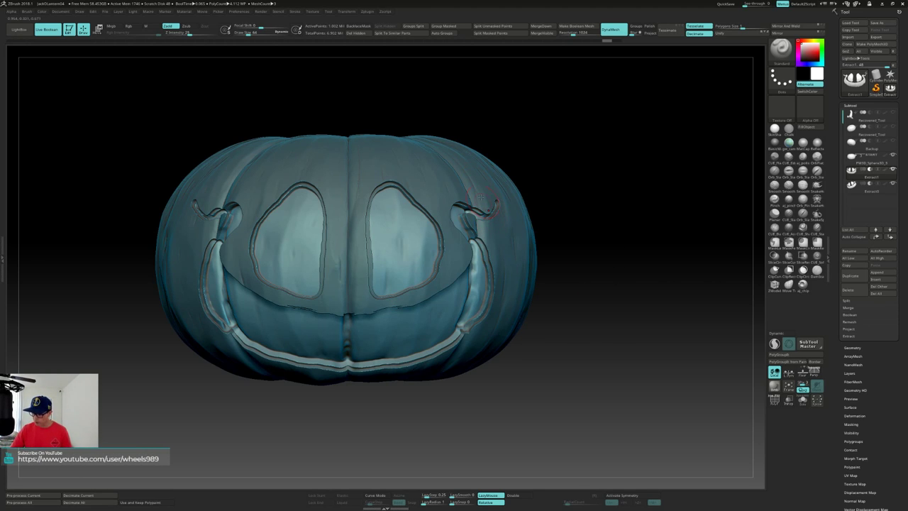
pyautogui.moveTo(589, 227); pyautogui.dragTo(592, 260)
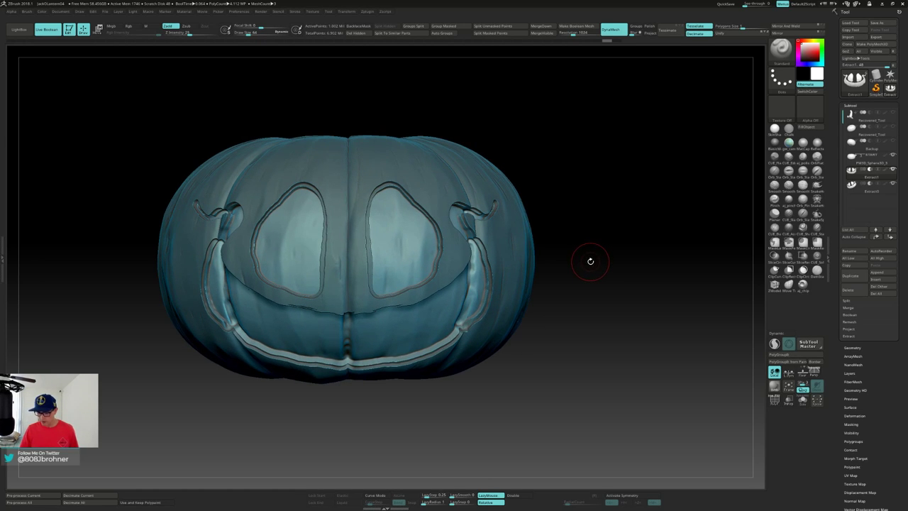
pyautogui.moveTo(590, 259); pyautogui.dragTo(598, 240)
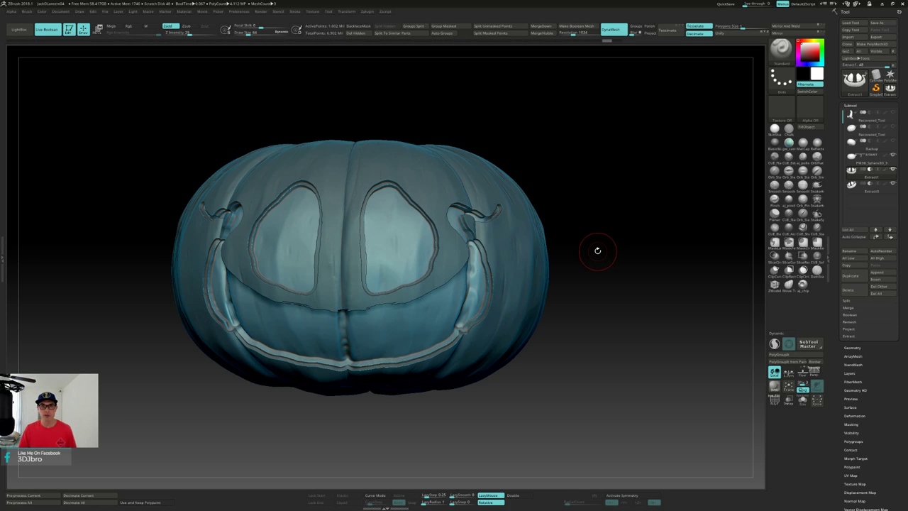
pyautogui.moveTo(594, 256)
pyautogui.mouseDown()
pyautogui.moveTo(602, 243)
pyautogui.moveTo(599, 267)
pyautogui.mouseUp()
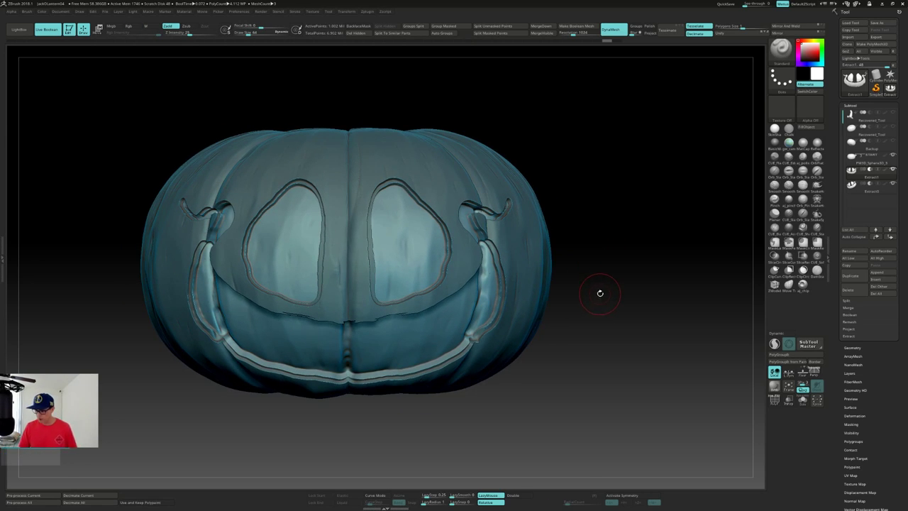
pyautogui.keyDown('alt'); pyautogui.moveTo(607, 306); pyautogui.dragTo(623, 313); pyautogui.keyUp('alt')
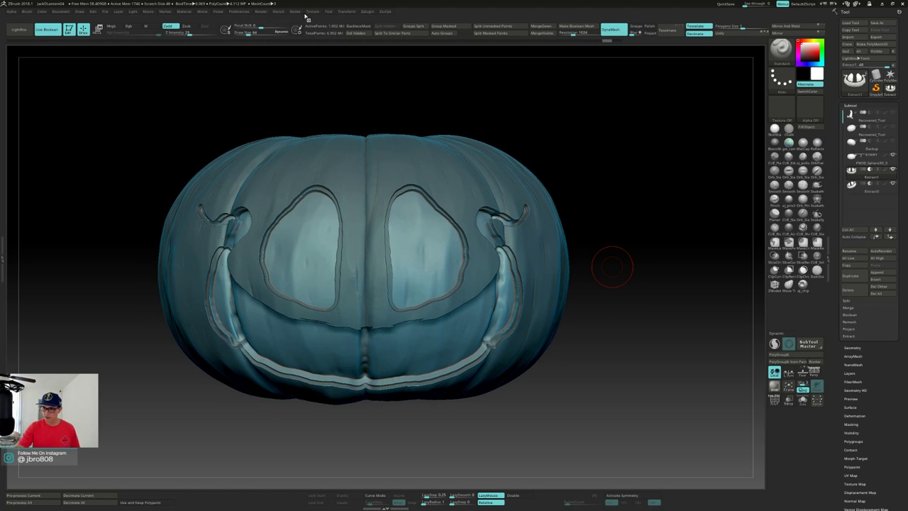
# Show the stem, frame the whole pumpkin from the front, and make the pumpkin body the active subtool.
pyautogui.click(893, 113)
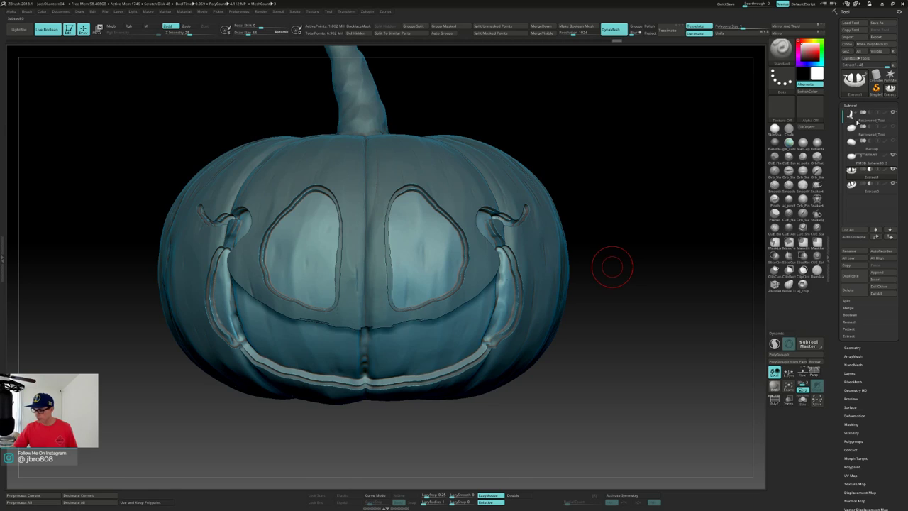
pyautogui.press('f')
pyautogui.press('f')
pyautogui.moveTo(620, 168)
pyautogui.keyDown('alt'); pyautogui.mouseDown()
pyautogui.moveTo(624, 220)
pyautogui.moveTo(611, 212)
pyautogui.moveTo(612, 203)
pyautogui.moveTo(619, 214)
pyautogui.moveTo(620, 197)
pyautogui.mouseUp(); pyautogui.keyUp('alt')
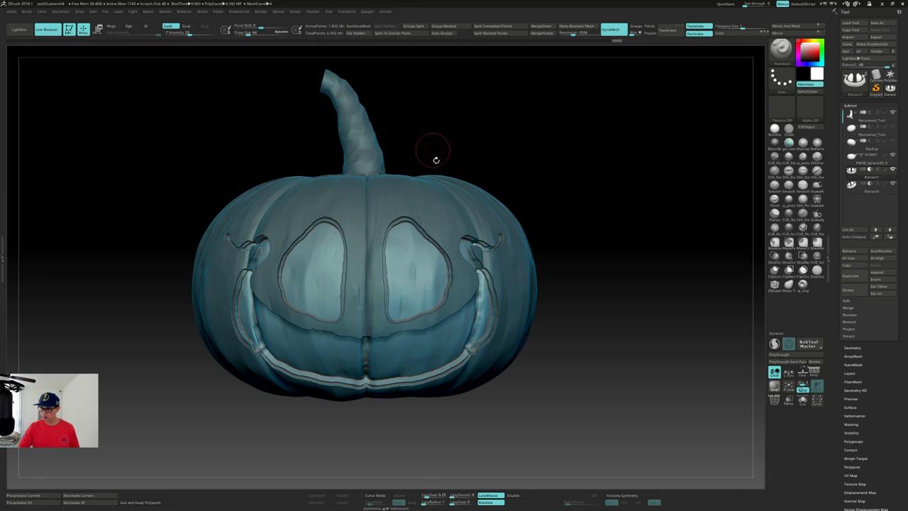
pyautogui.keyDown('alt'); pyautogui.click(437, 198); pyautogui.keyUp('alt')
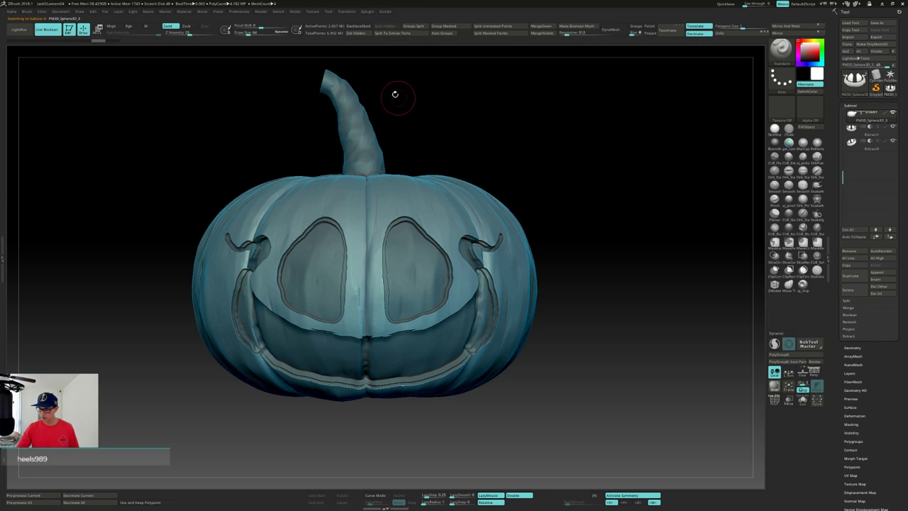
# Render the pumpkin at Best quality and export the image as the Photoshop file JackOLantern-Blockout-02.
pyautogui.click(262, 11)
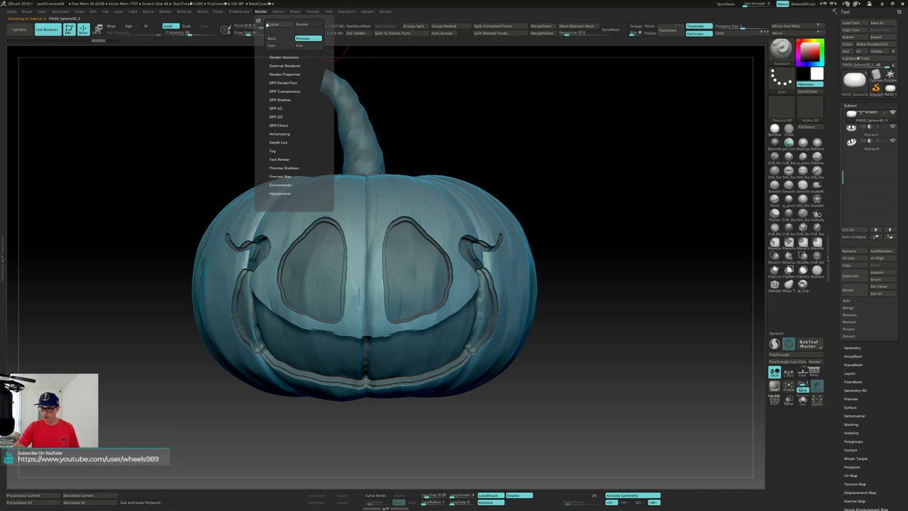
pyautogui.click(279, 39)
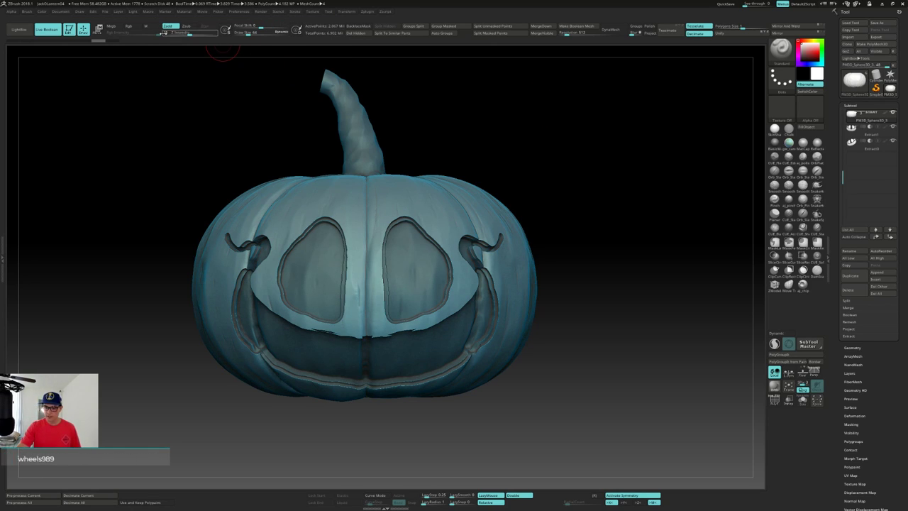
pyautogui.click(61, 12)
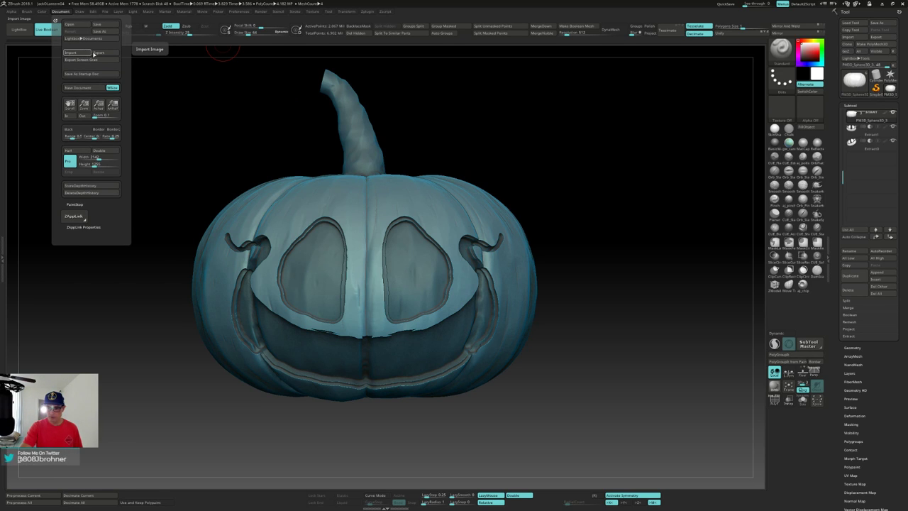
pyautogui.click(98, 53)
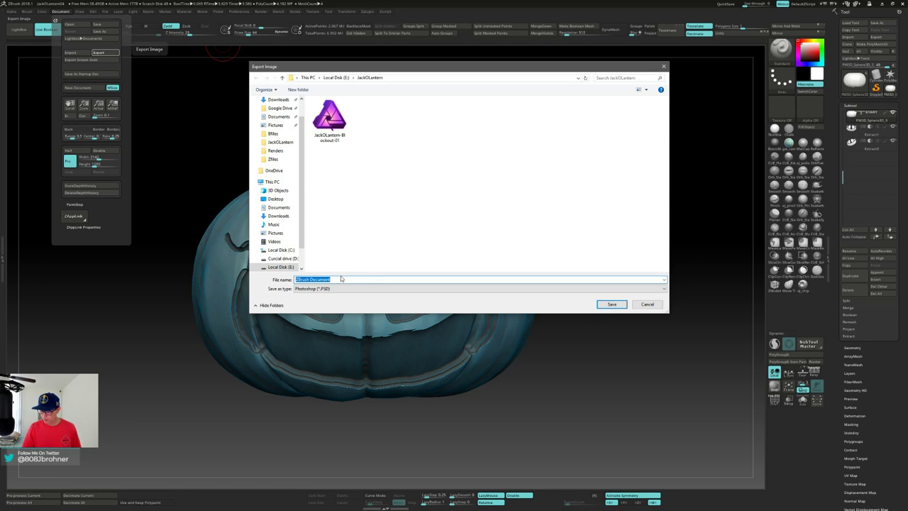
pyautogui.click(330, 119)
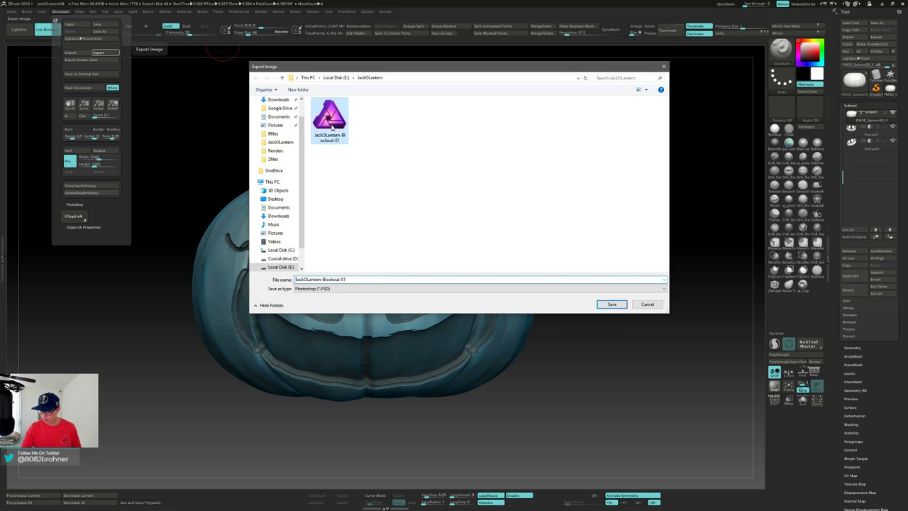
pyautogui.click(351, 279)
pyautogui.press('BackSpace')
pyautogui.write('2')
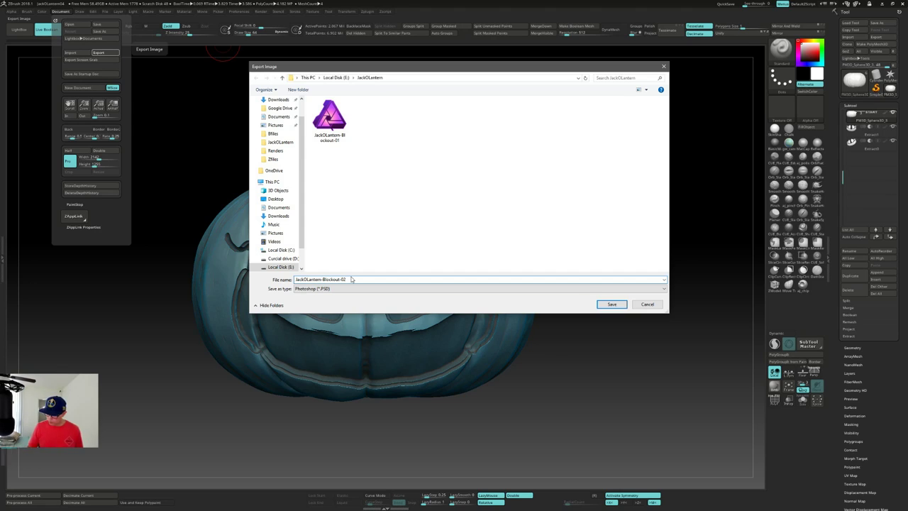
pyautogui.click(612, 303)
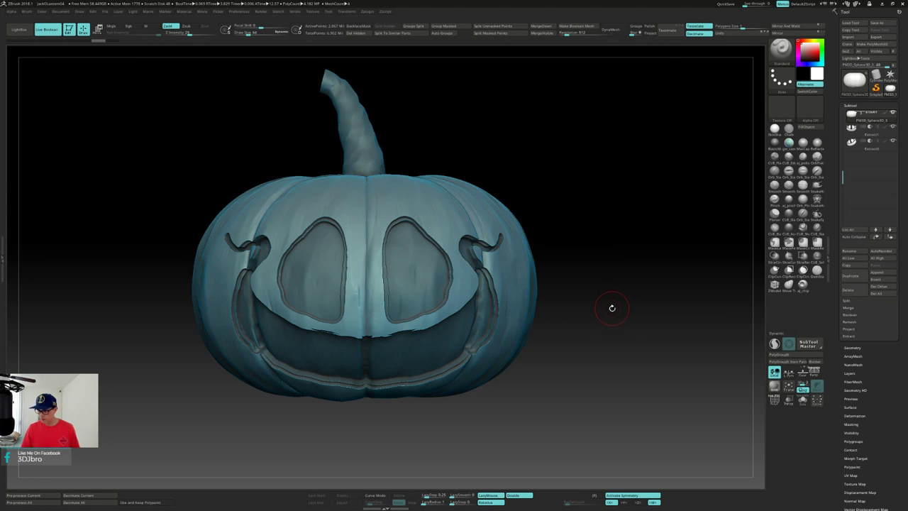
# Save the project as JackOLantern05 in the JackOLantern folder.
pyautogui.click(117, 12)
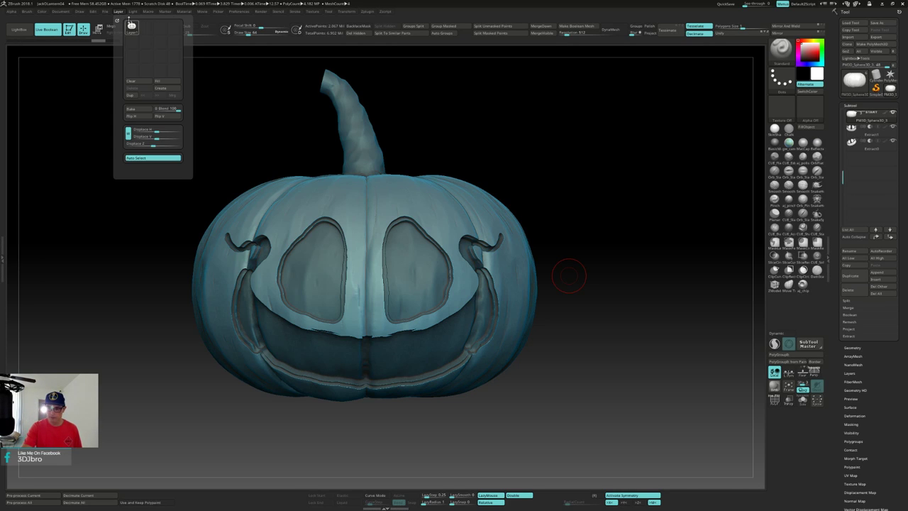
pyautogui.click(105, 11)
pyautogui.click(149, 25)
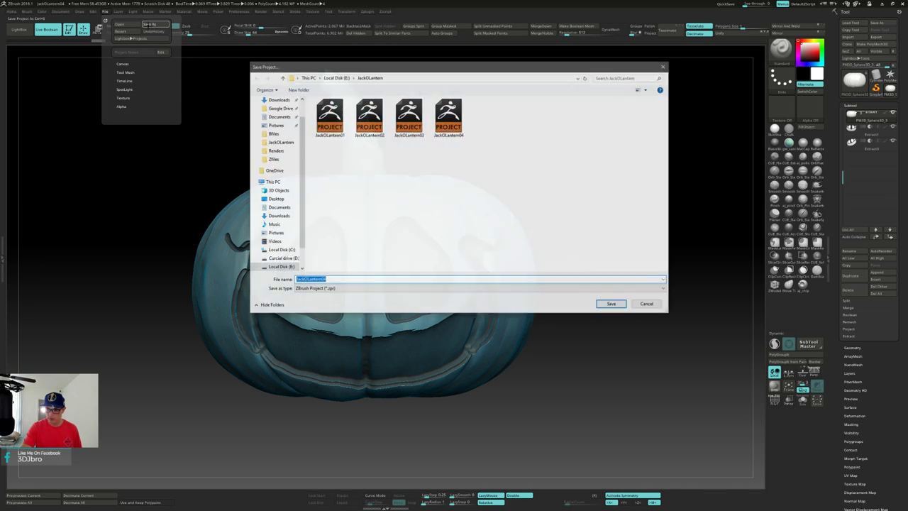
pyautogui.click(460, 129)
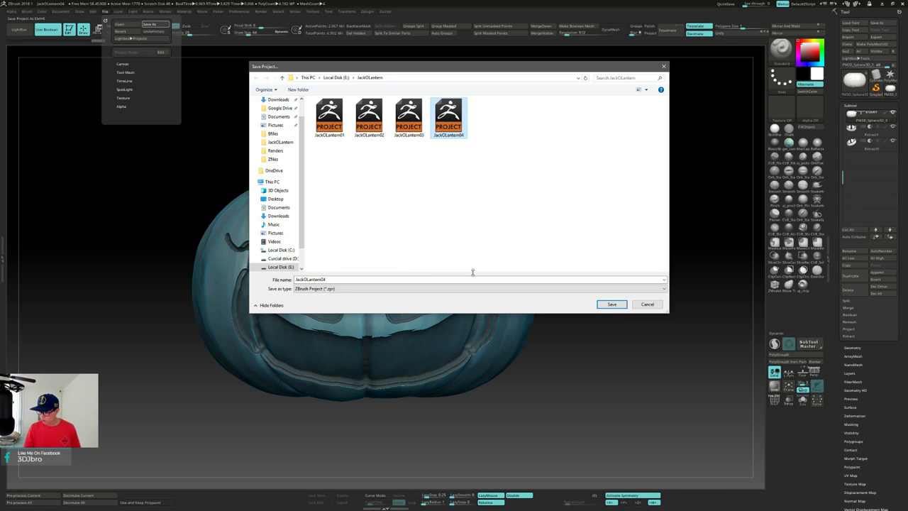
pyautogui.click(337, 279)
pyautogui.click(337, 279)
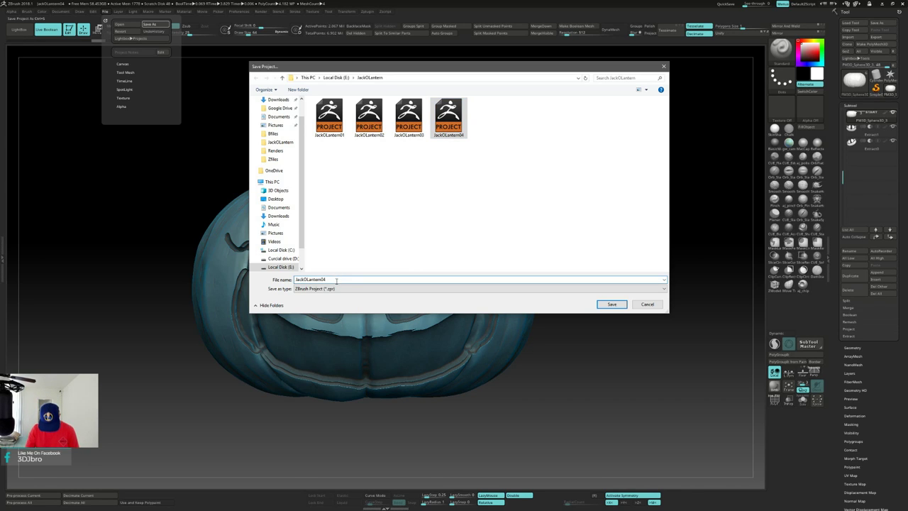
pyautogui.press('BackSpace')
pyautogui.write('5')
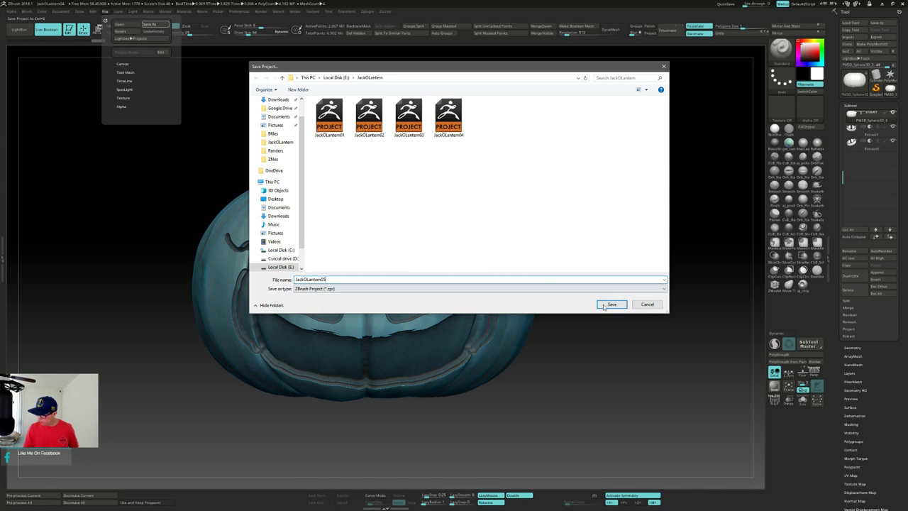
pyautogui.click(603, 306)
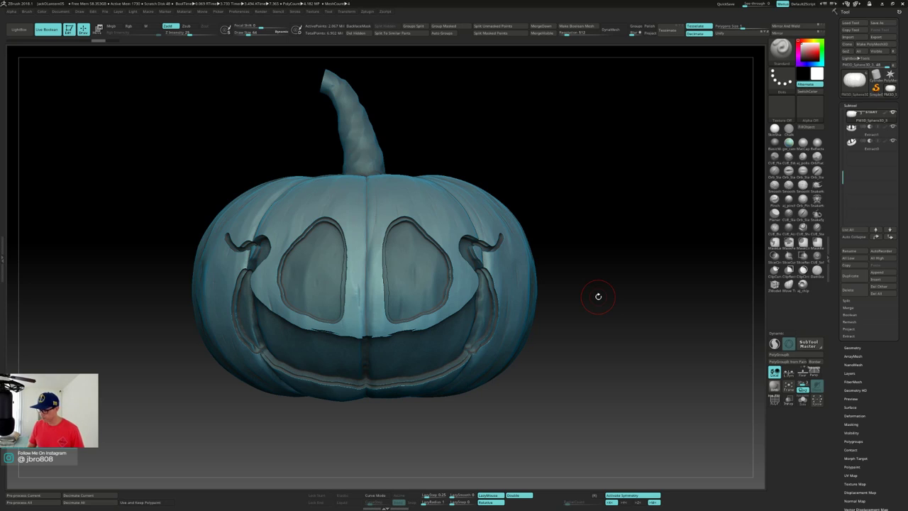
# Review the pumpkin from lower angles, and examine the carved faces with large grins on the reference board.
pyautogui.moveTo(646, 214)
pyautogui.keyDown('alt'); pyautogui.mouseDown()
pyautogui.moveTo(634, 223)
pyautogui.moveTo(641, 202)
pyautogui.moveTo(649, 208)
pyautogui.moveTo(642, 215)
pyautogui.mouseUp(); pyautogui.keyUp('alt')
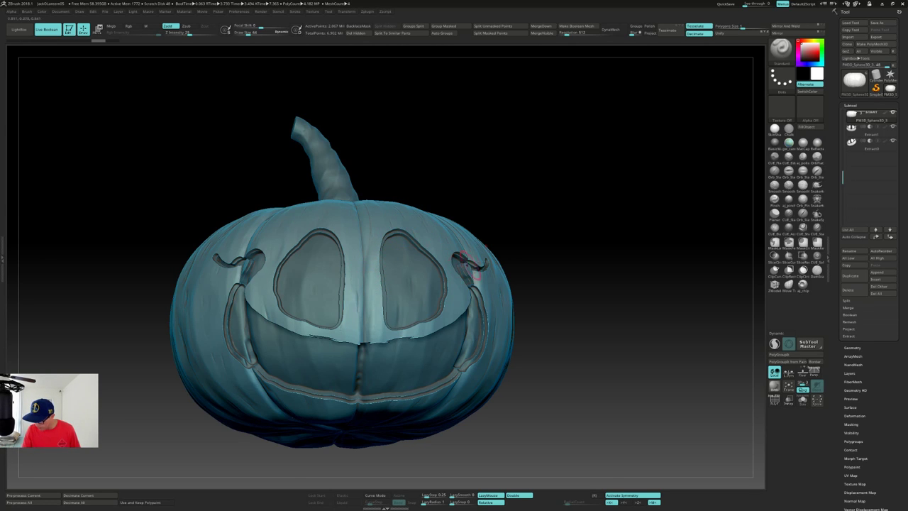
pyautogui.moveTo(586, 229)
pyautogui.mouseDown()
pyautogui.moveTo(557, 237)
pyautogui.moveTo(574, 223)
pyautogui.mouseUp()
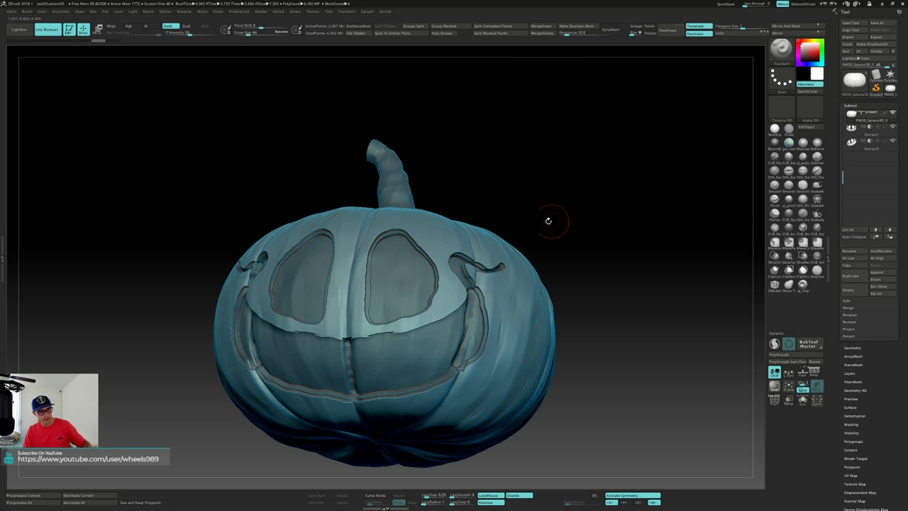
pyautogui.moveTo(0, 14); pyautogui.dragTo(256, 259, button='right')
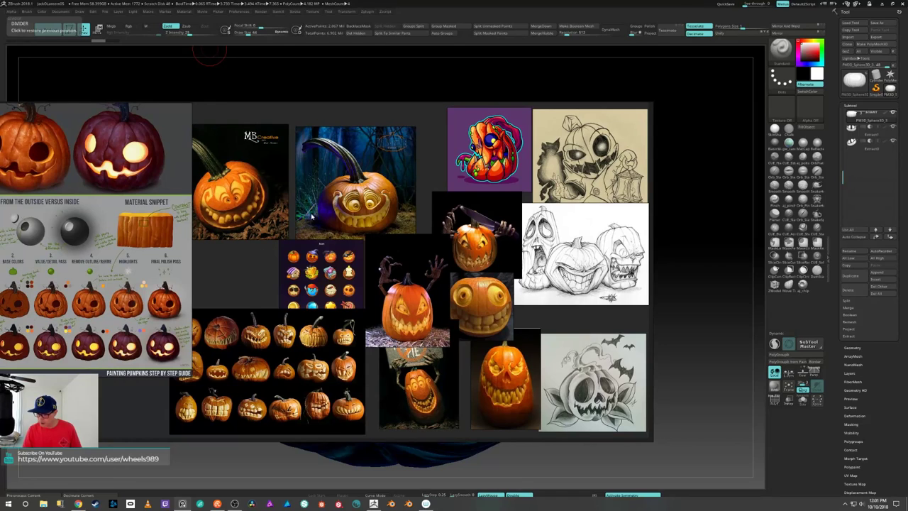
pyautogui.scroll(4, 370, 214)
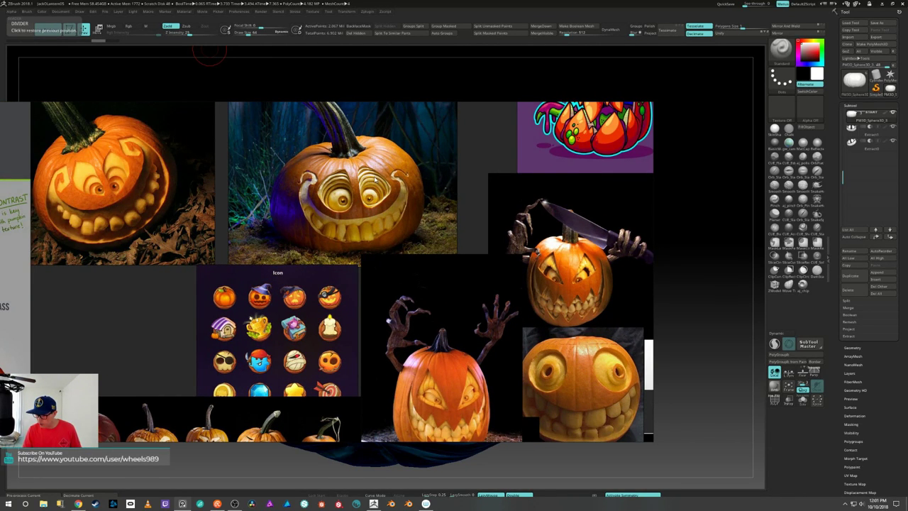
# Compare the large grins on the reference board with the carved blockout, and return the pumpkin to a straight front view.
pyautogui.scroll(-2, 375, 180)
pyautogui.moveTo(387, 192); pyautogui.dragTo(0, 71, button='right')
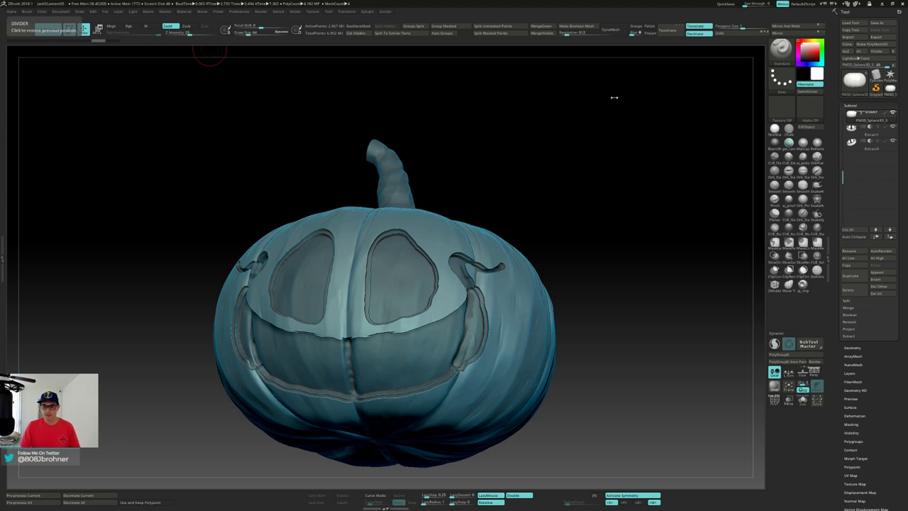
pyautogui.moveTo(563, 124); pyautogui.dragTo(568, 129)
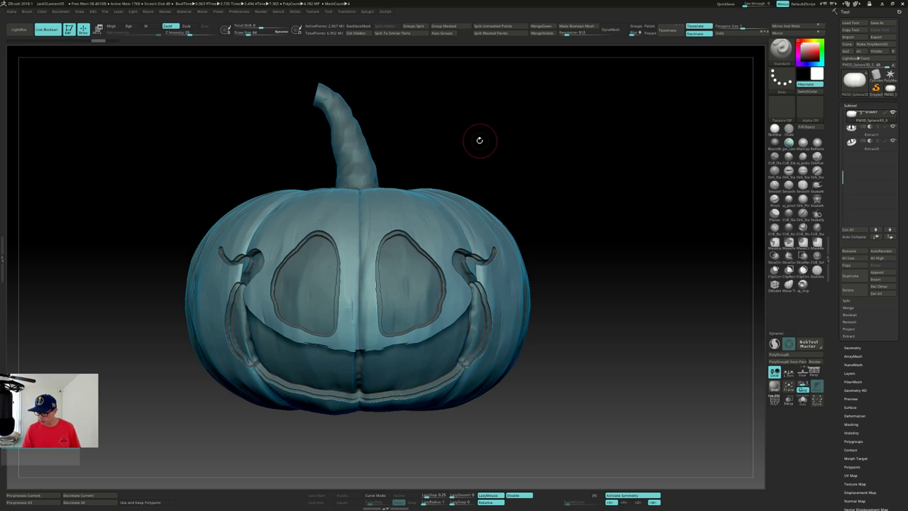
pyautogui.keyDown('shift'); pyautogui.moveTo(498, 144); pyautogui.dragTo(472, 131); pyautogui.keyUp('shift')
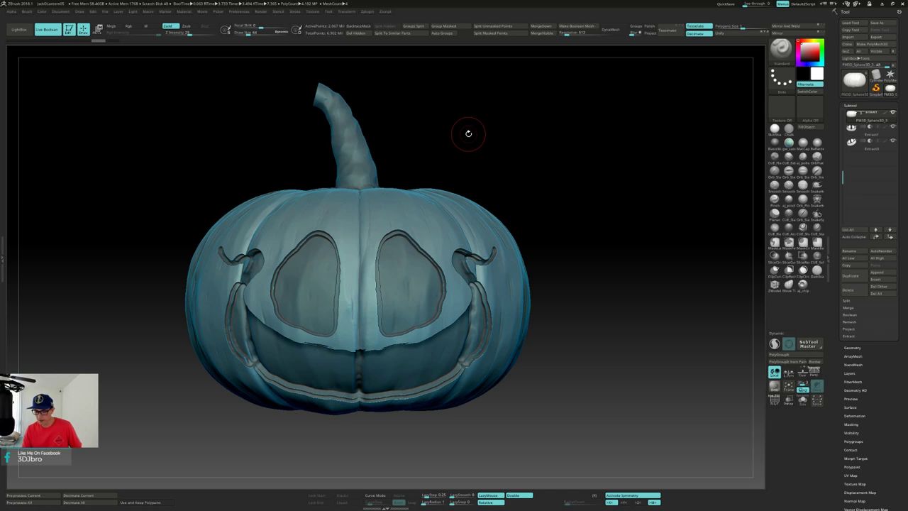
pyautogui.keyDown('shift'); pyautogui.moveTo(468, 133); pyautogui.dragTo(464, 131); pyautogui.keyUp('shift')
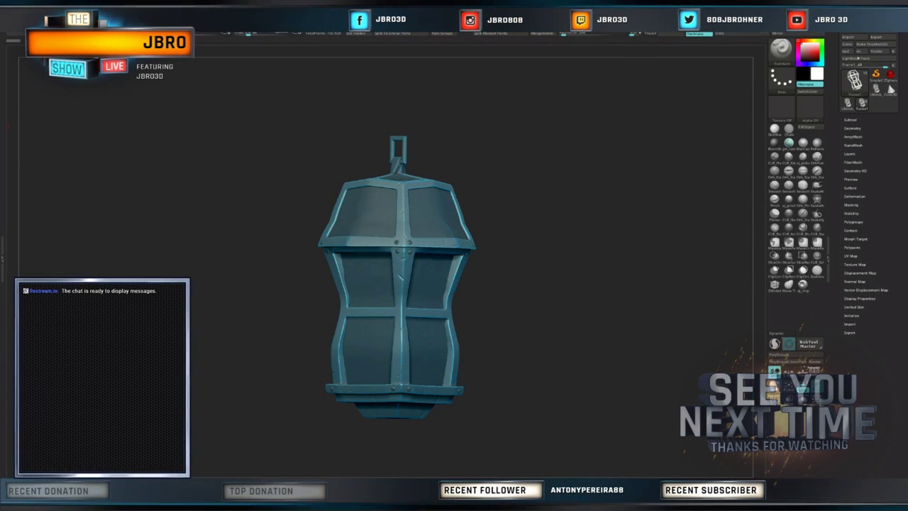
pyautogui.click(776, 388)
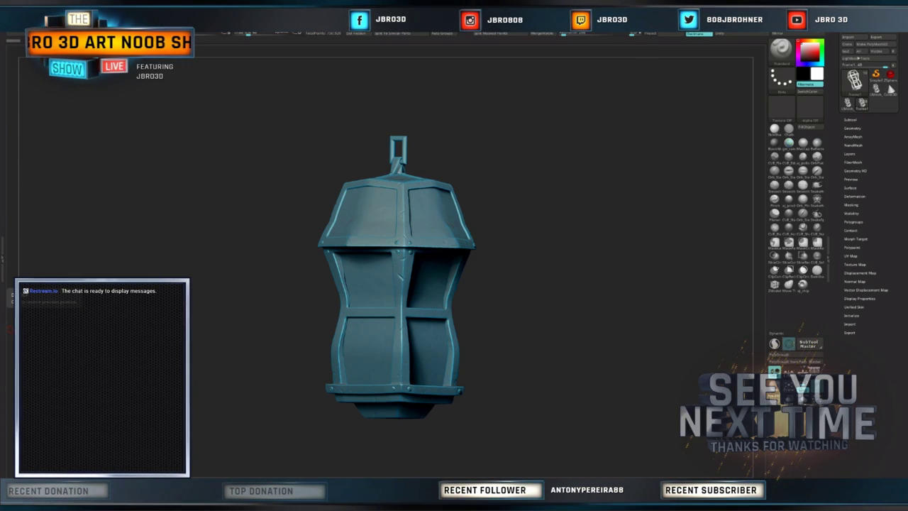
pyautogui.click(9, 275)
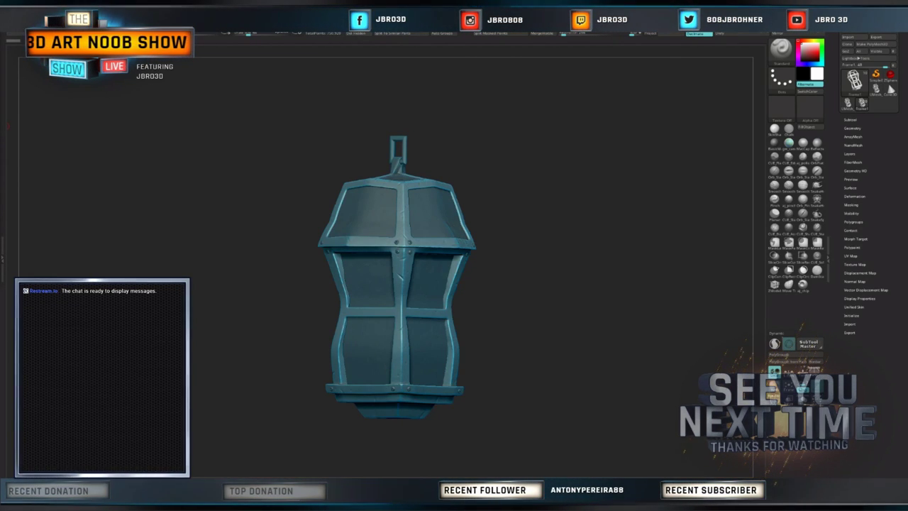